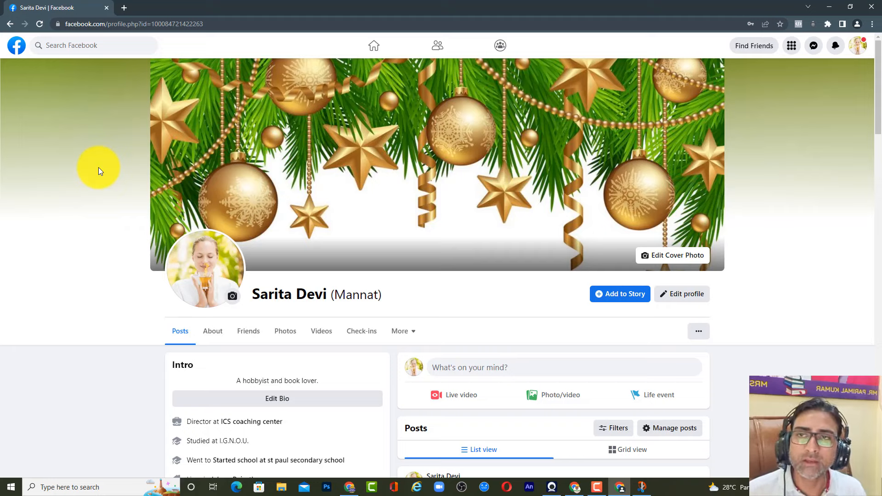
Step: Search Google for business.facebook in a new browser tab and open the Meta Business Suite login result
left_click(125, 8)
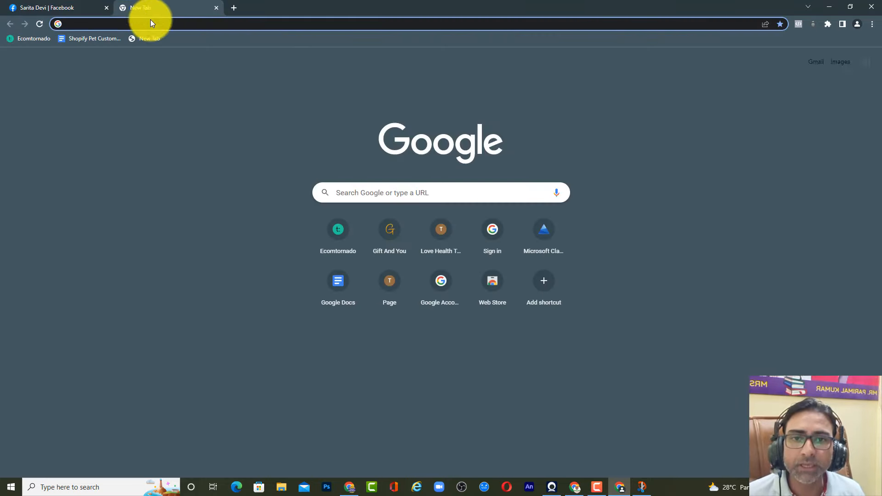
left_click(351, 193)
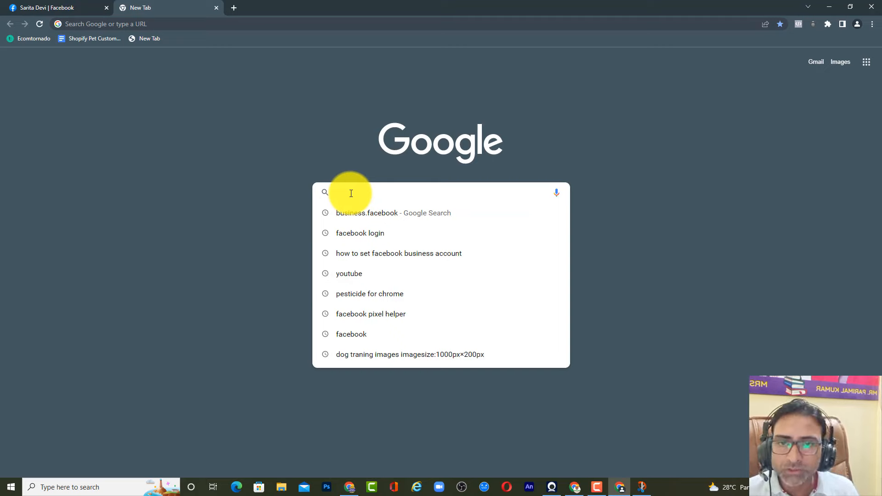
left_click(381, 213)
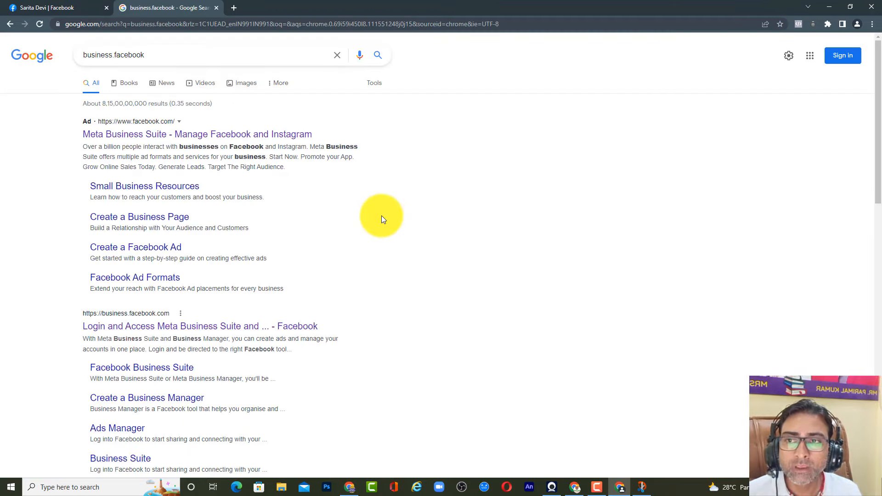
left_click(194, 327)
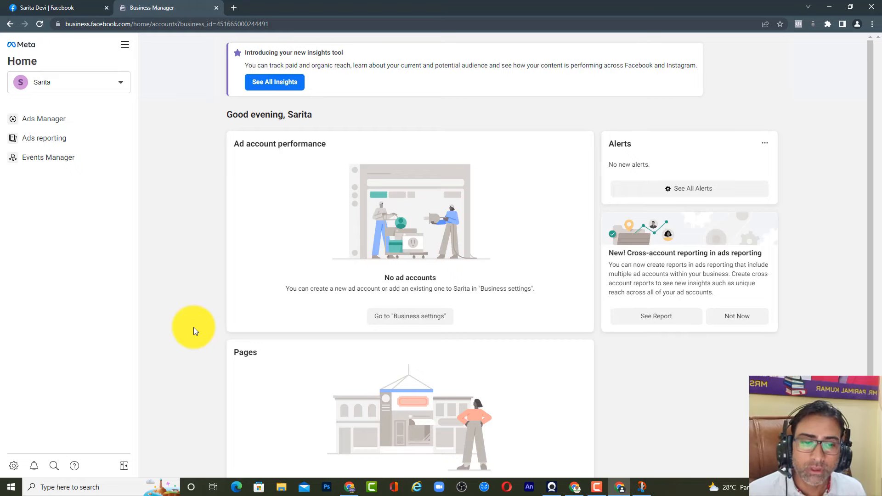
left_click(642, 487)
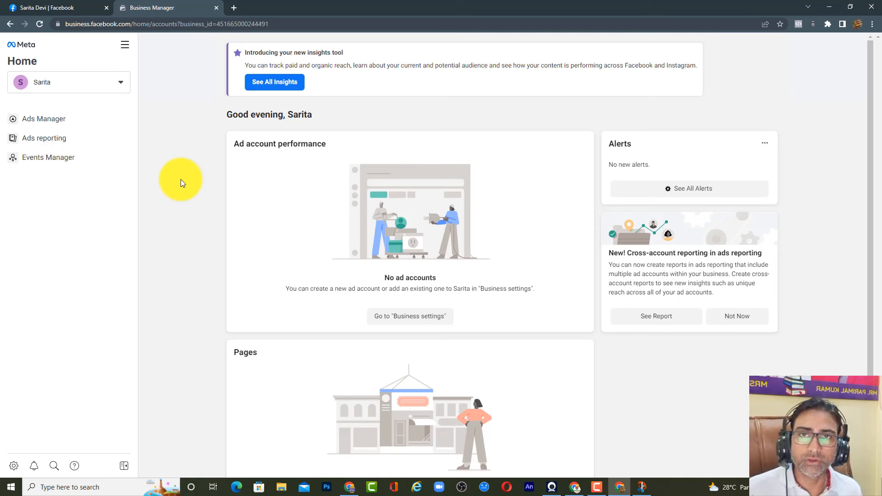
left_click(75, 5)
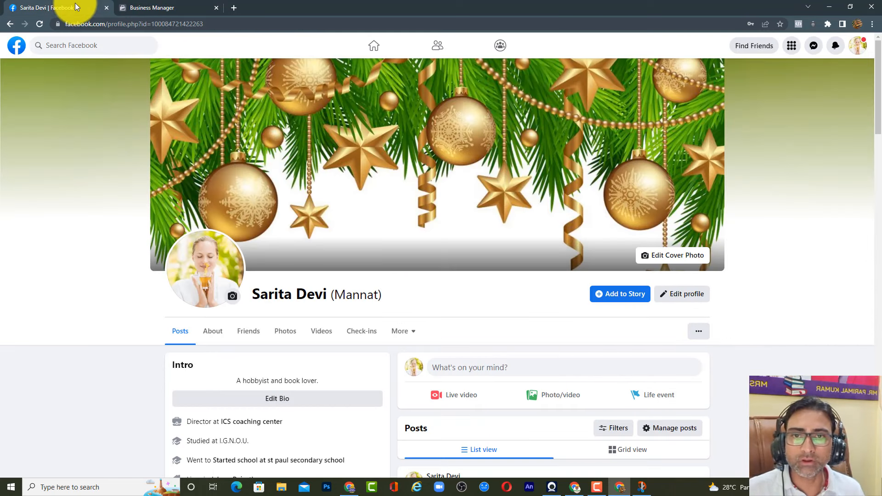
left_click(155, 2)
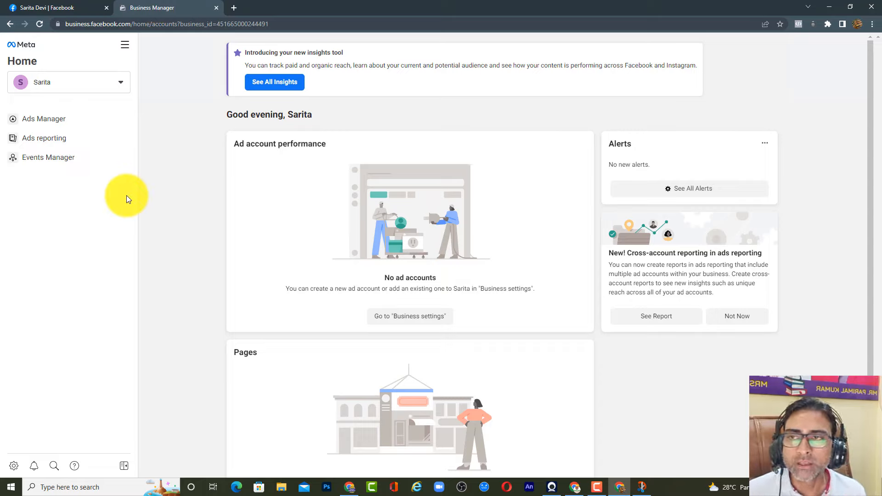
Step: Open the Business settings of the business account and view the list of available accounts
left_click(125, 47)
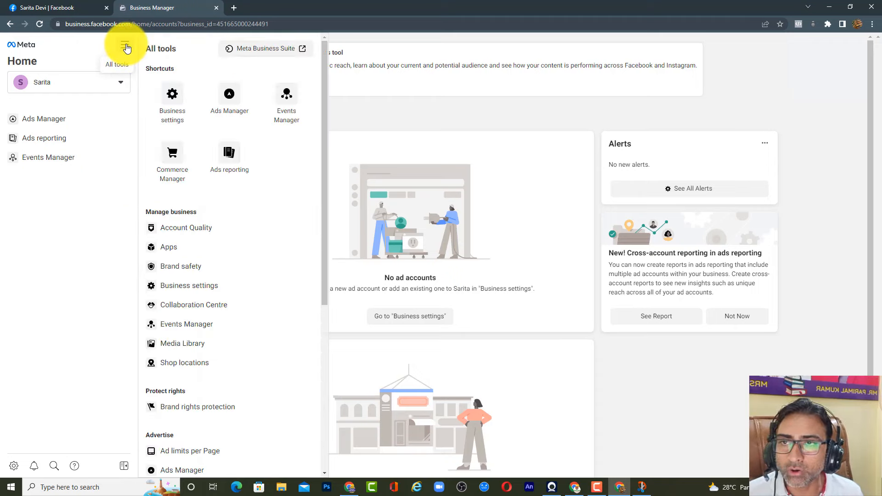
left_click(172, 102)
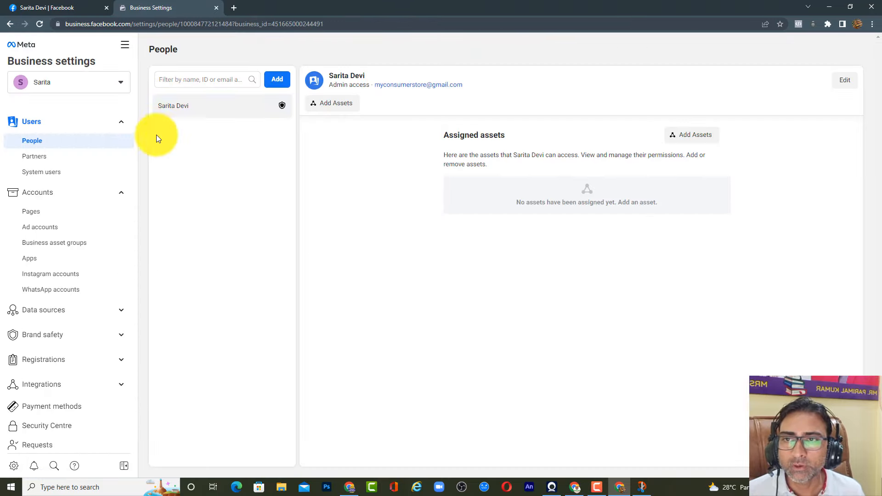
left_click(115, 83)
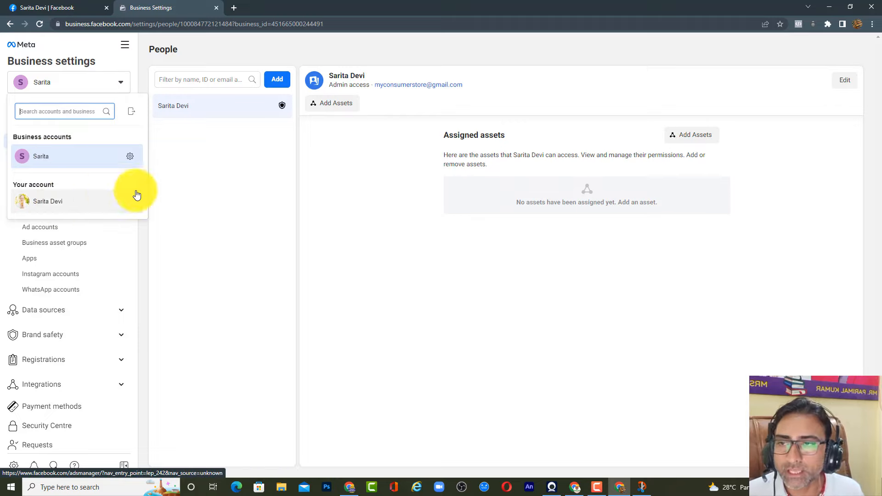
left_click(190, 183)
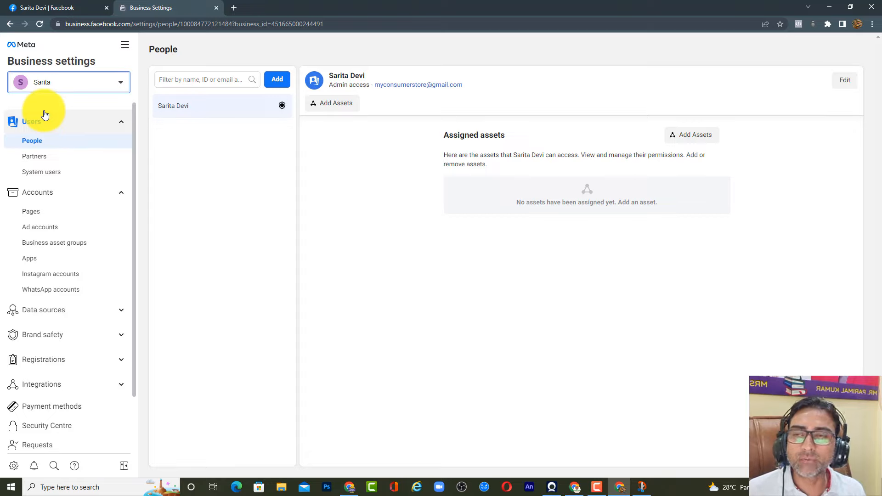
Step: Start creating a new ad account for the business and name it Affiliate kings
left_click(44, 230)
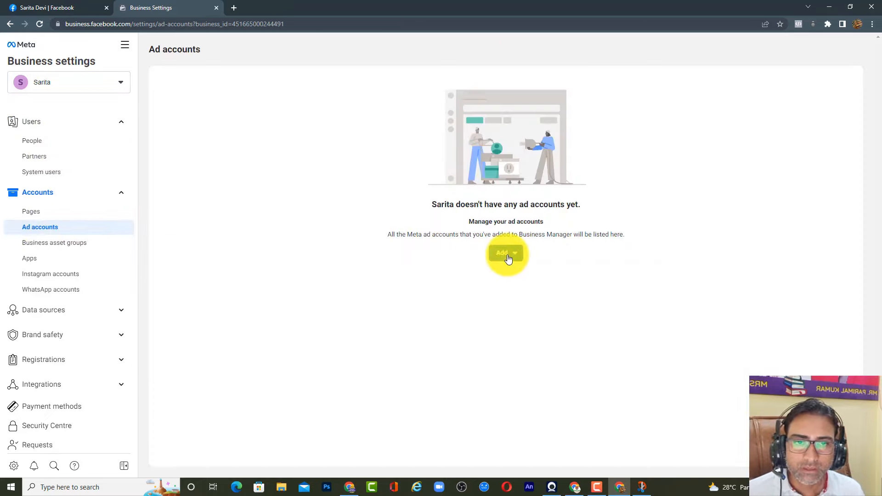
left_click(506, 253)
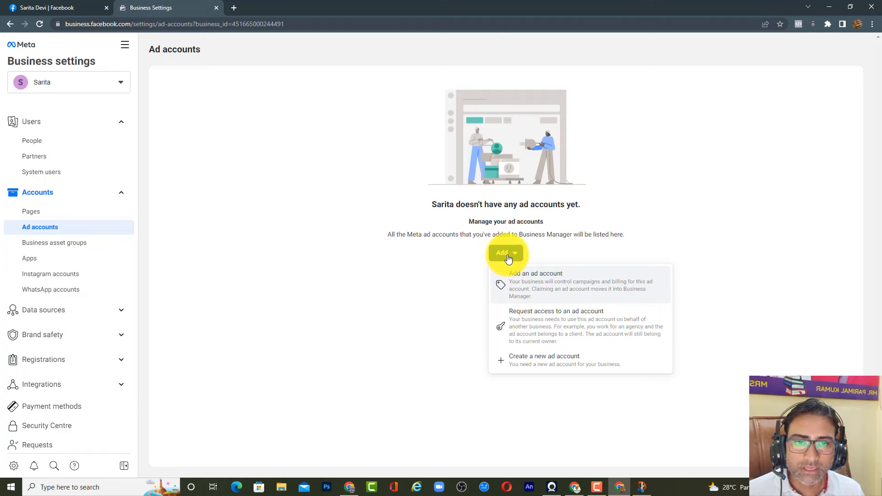
left_click(554, 363)
left_click(336, 262)
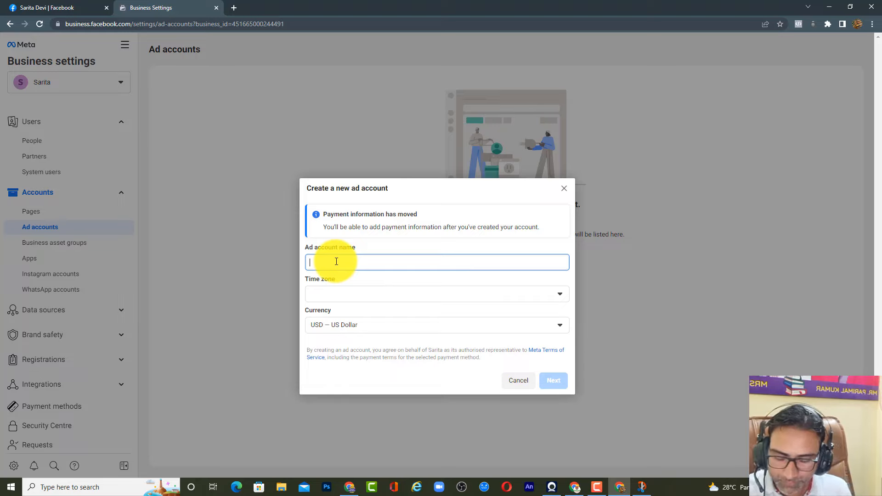
type("Affiliate")
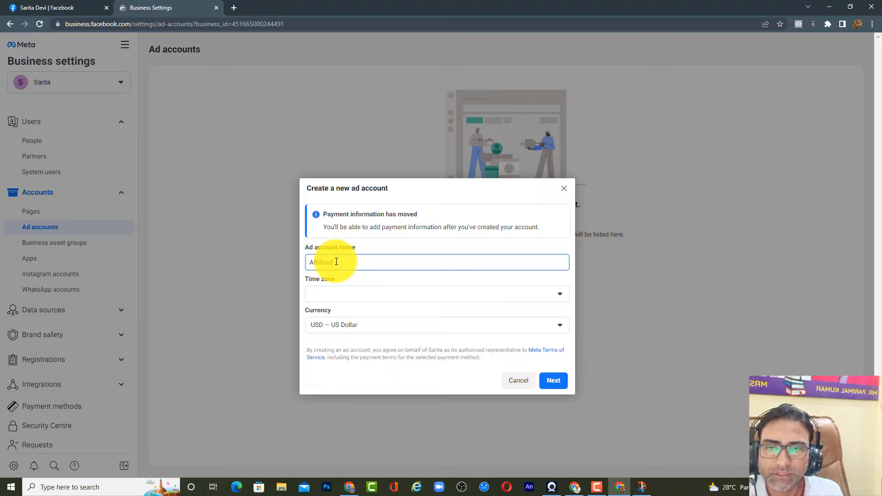
type(" kings")
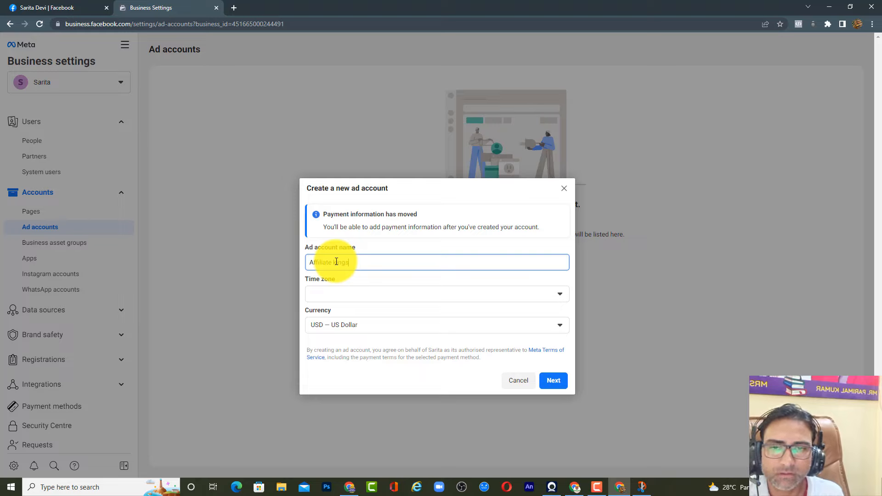
Step: Set the new ad account's time zone to (GMT+05:30) Asia/Kolkata
left_click(360, 296)
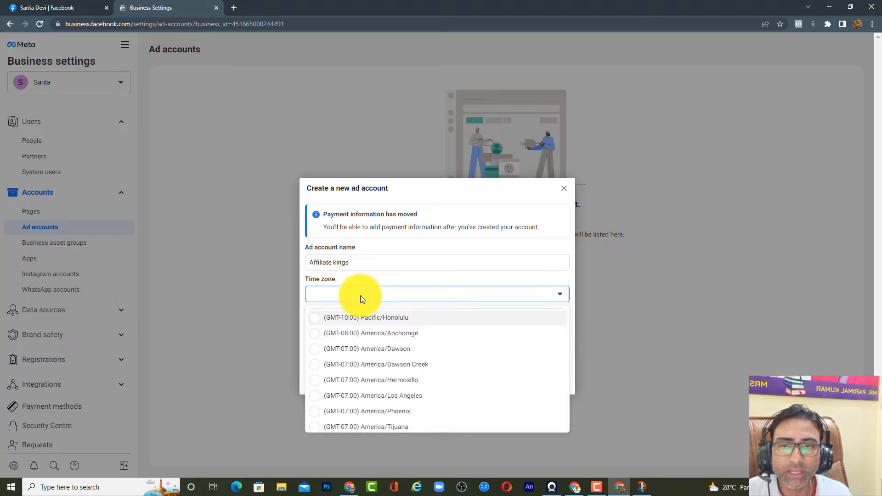
scroll(394, 343, "down", 3)
scroll(395, 346, "down", 5)
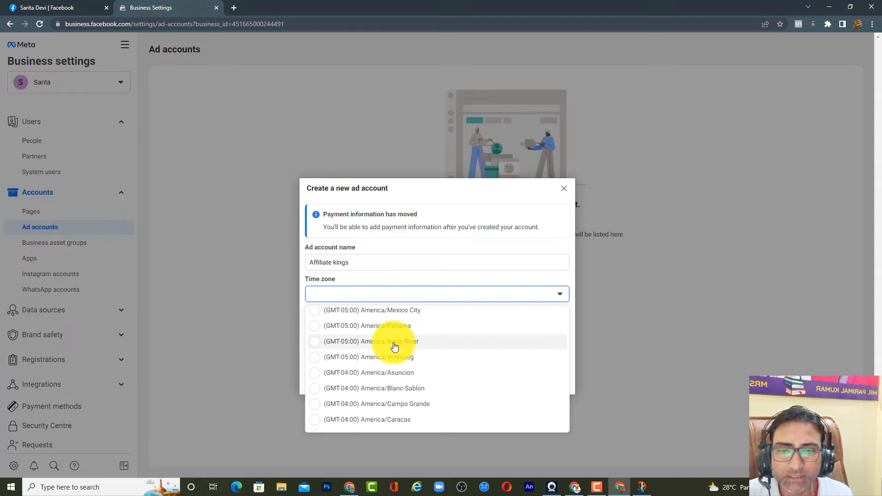
scroll(394, 346, "down", 5)
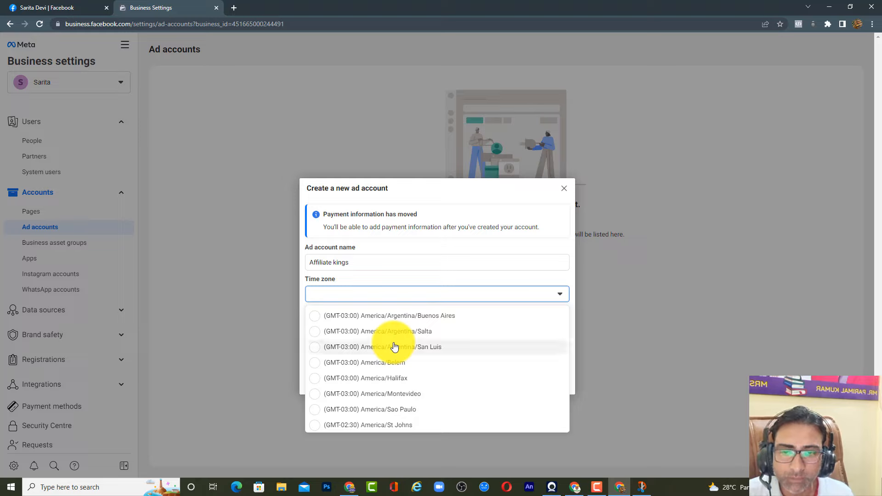
scroll(394, 346, "down", 10)
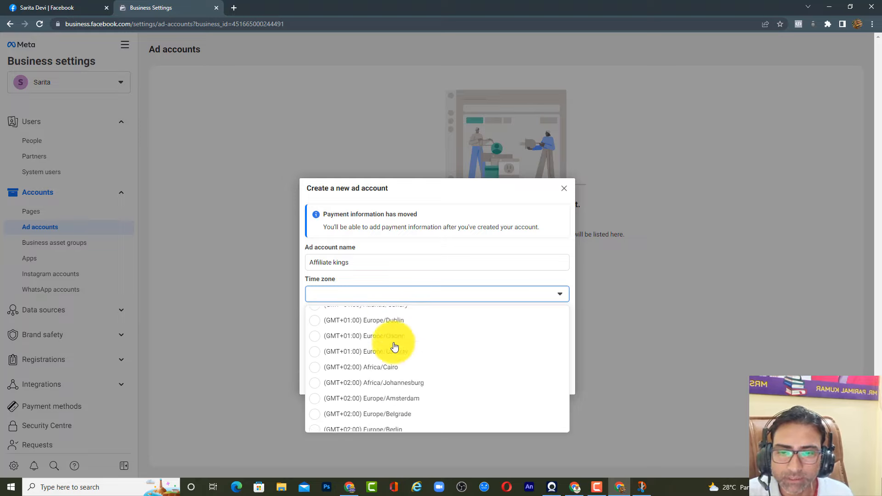
scroll(394, 346, "down", 10)
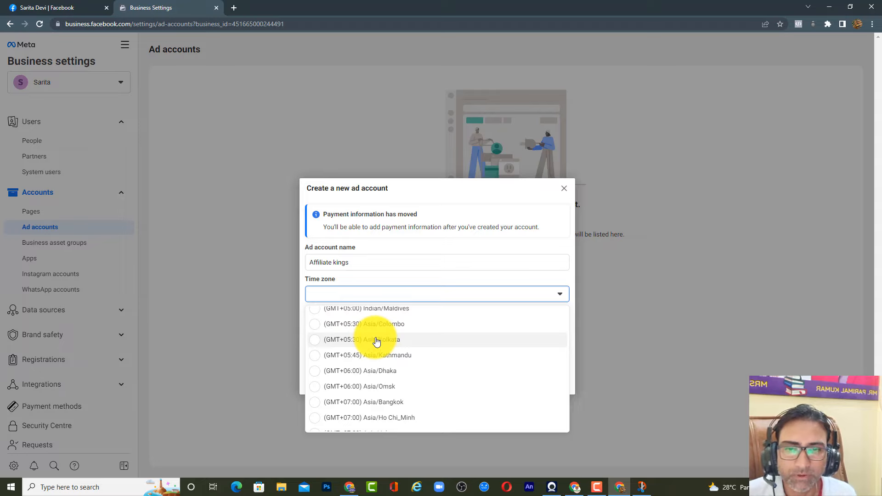
left_click(374, 340)
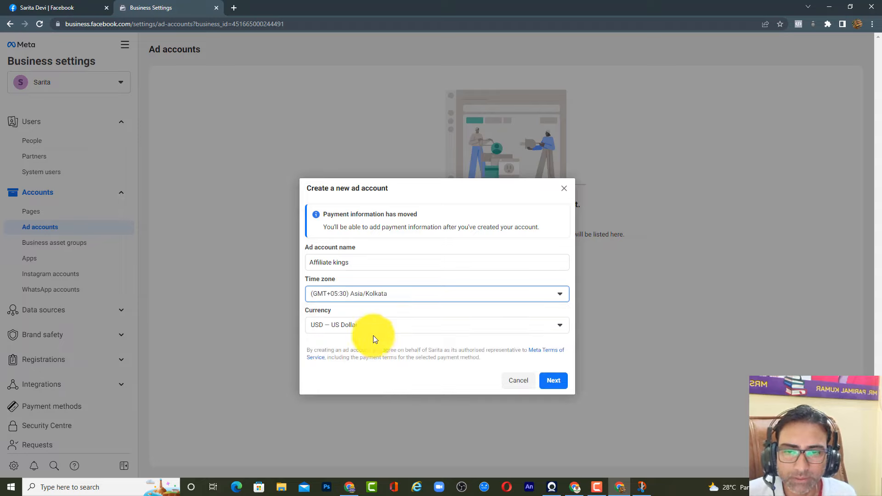
Step: Set the new ad account's currency to INR – Indian Rupee
left_click(402, 327)
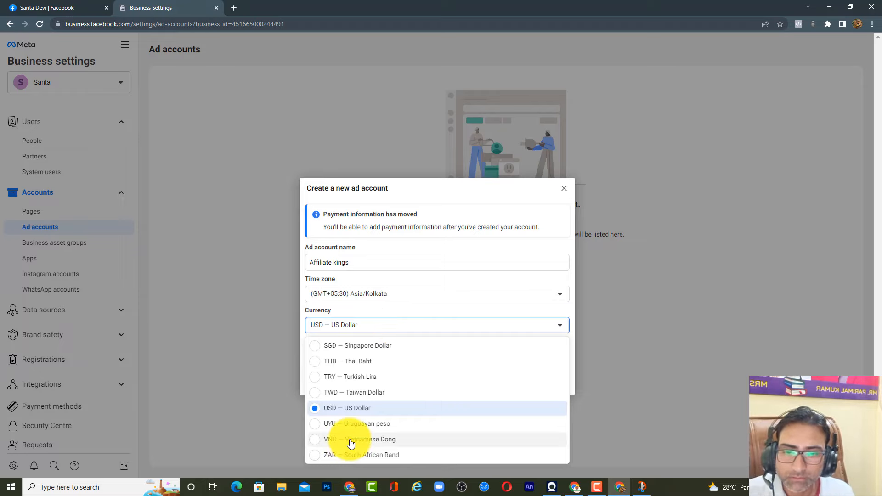
scroll(350, 439, "up", 10)
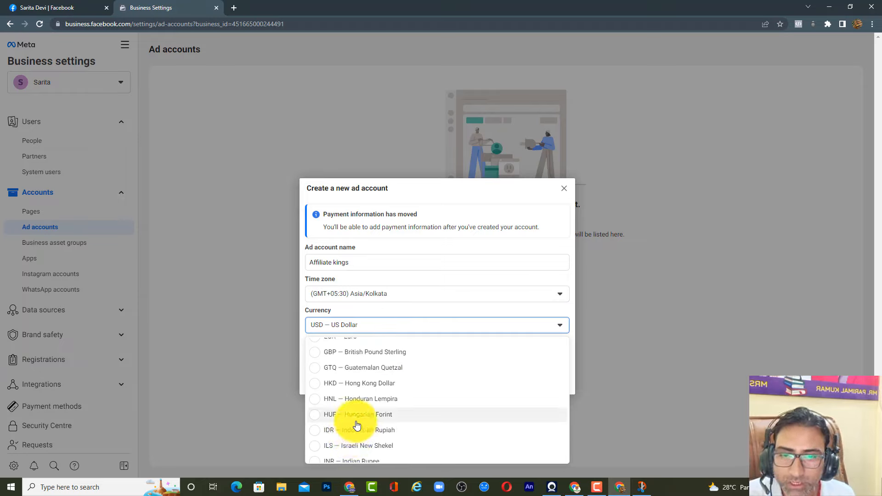
left_click(360, 460)
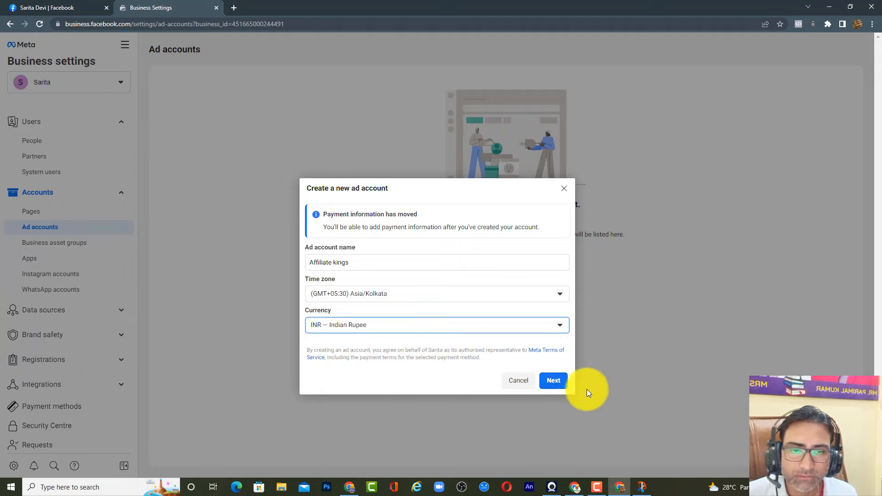
Step: Specify that the ad account will be used for My business and create it
left_click(562, 381)
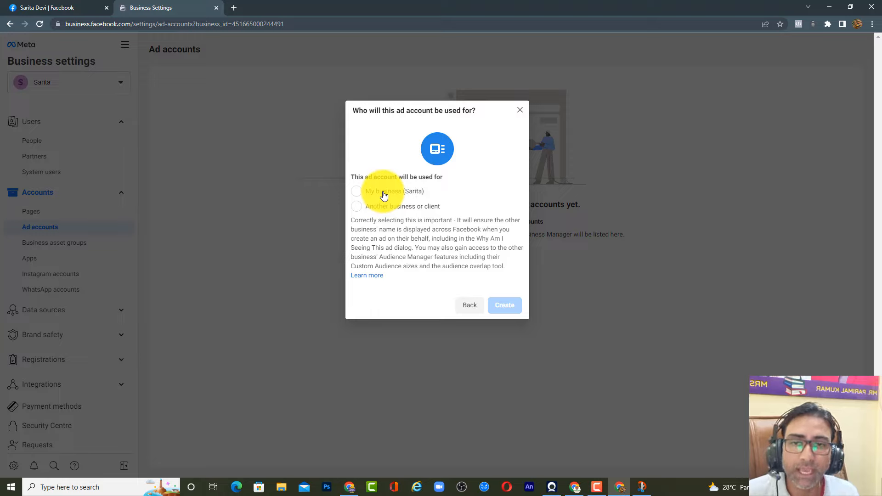
left_click(359, 193)
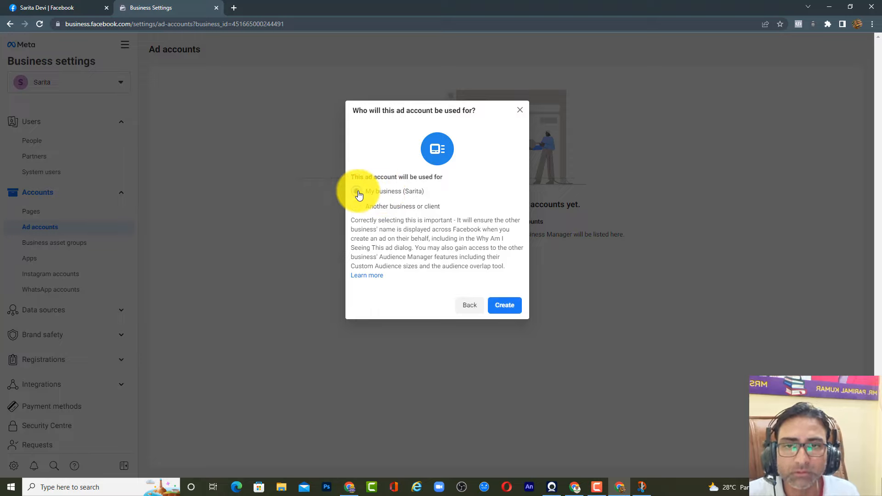
left_click(511, 309)
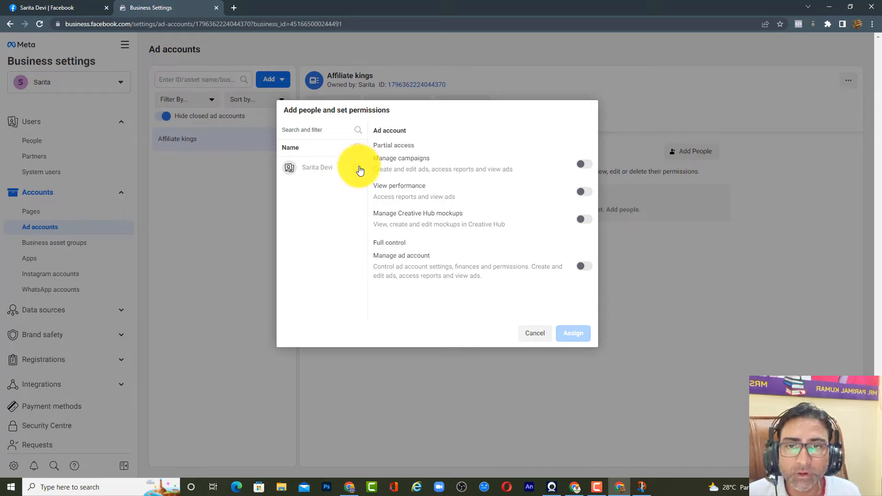
Step: Assign the listed person to the Affiliate kings ad account with full control through Manage ad account
left_click(360, 170)
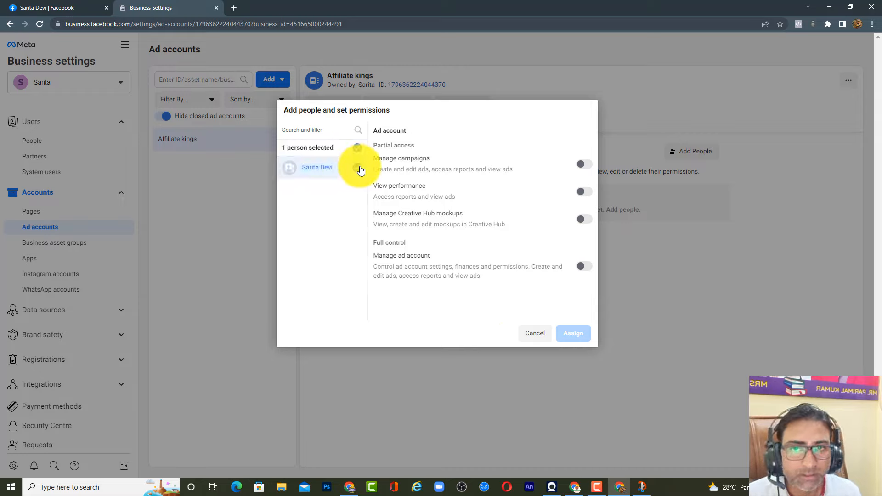
left_click(584, 266)
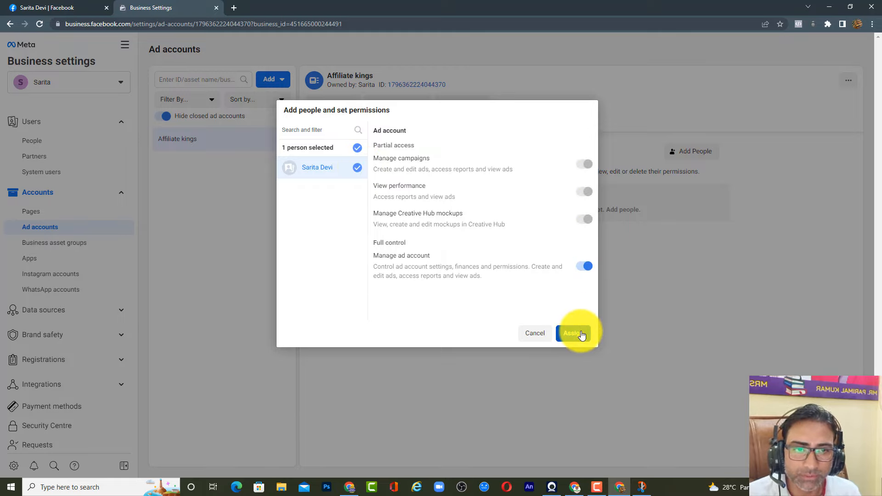
left_click(580, 334)
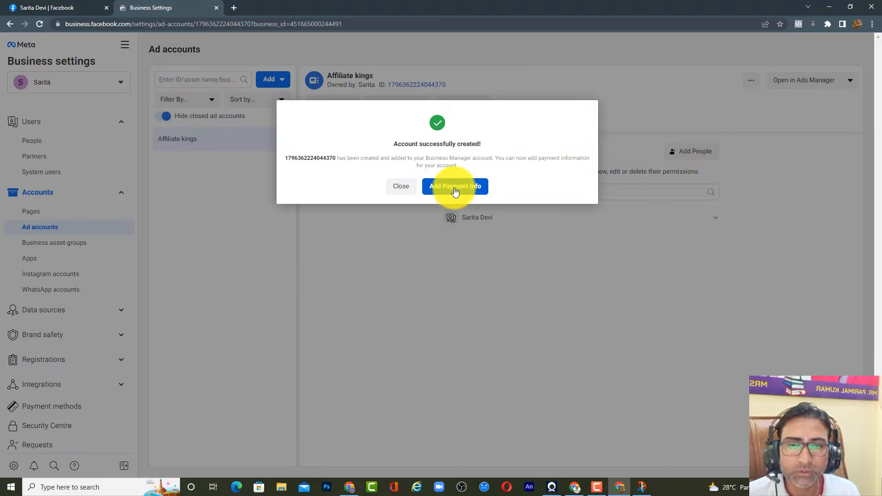
Step: Start adding payment info, save India, Indian Rupee and Kolkata time as location and currency, and continue with debit or credit card
left_click(456, 193)
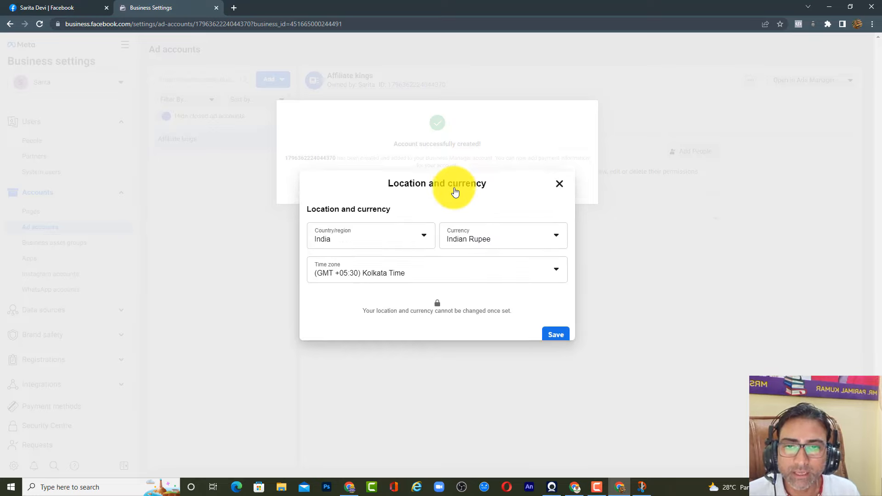
left_click(553, 331)
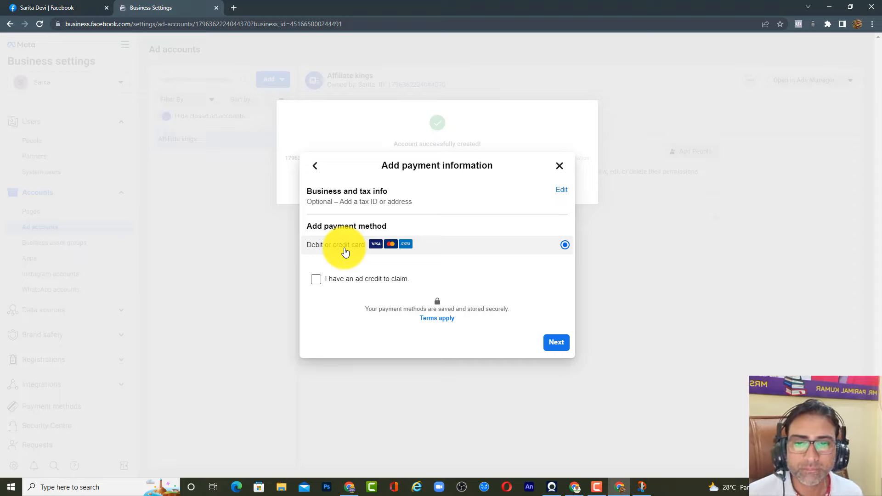
left_click(557, 349)
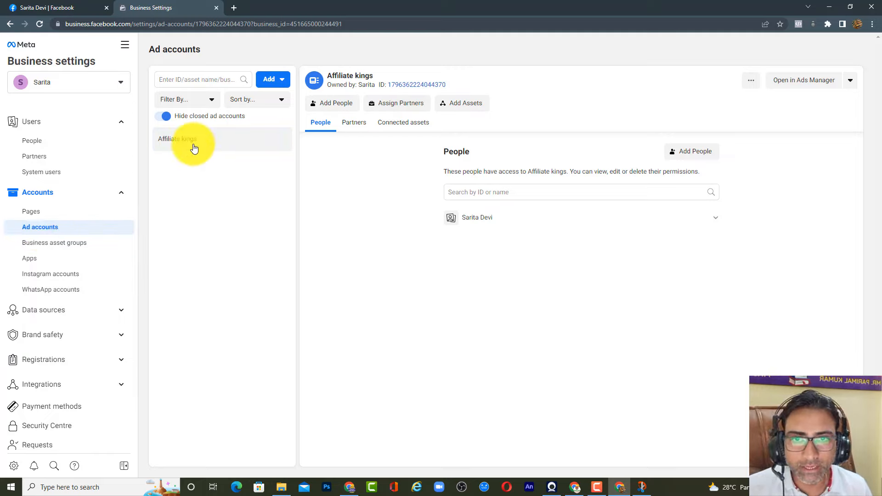
mouse_move(494, 219)
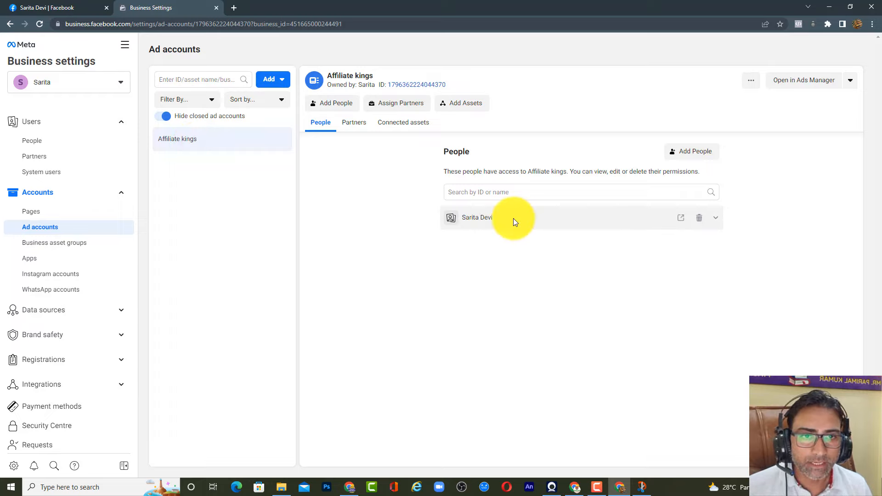
Step: Review the Affiliate kings ad account's connected assets and the asset types that can be added, without adding any
left_click(413, 123)
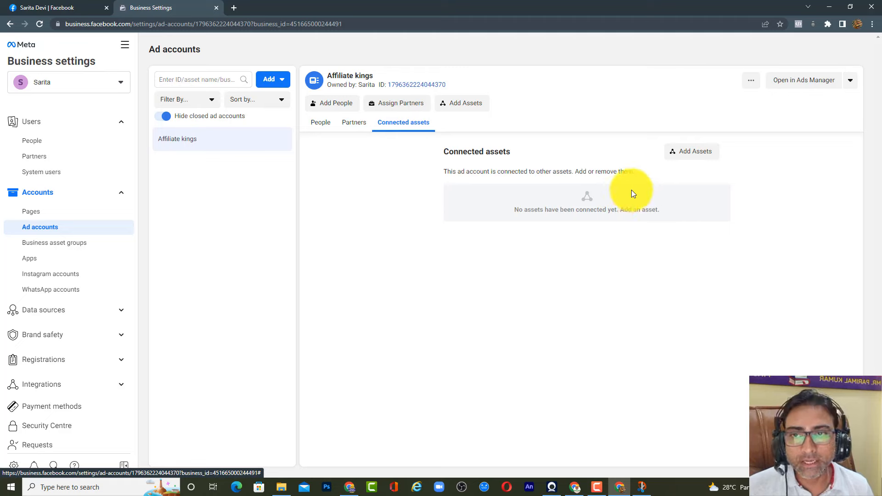
left_click(699, 154)
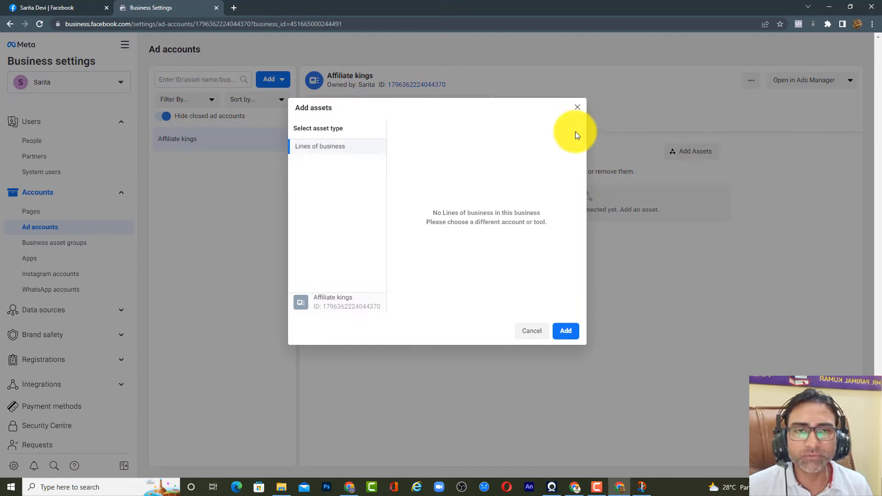
left_click(577, 108)
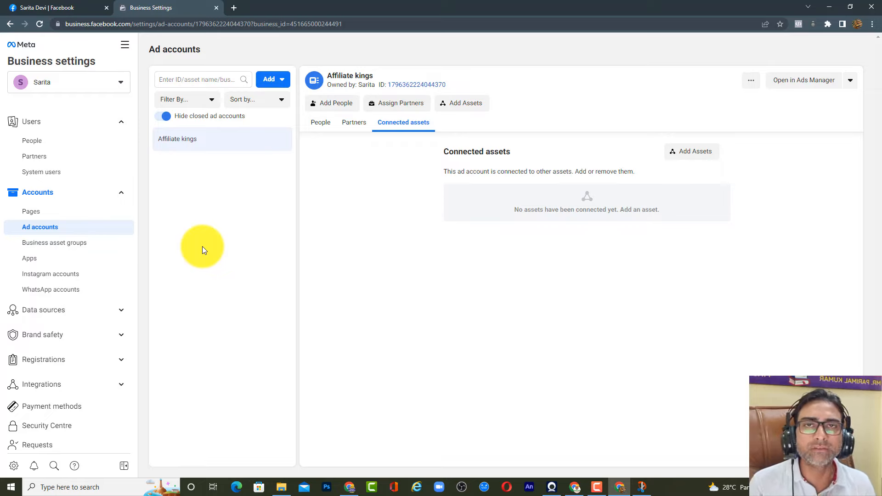
Step: Start creating a new Page under the business accounts with the category Cause or Community
left_click(31, 214)
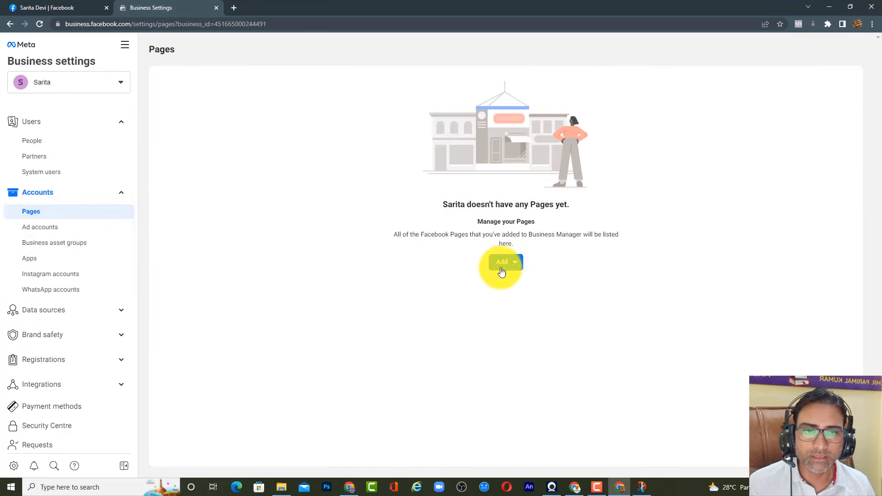
left_click(501, 271)
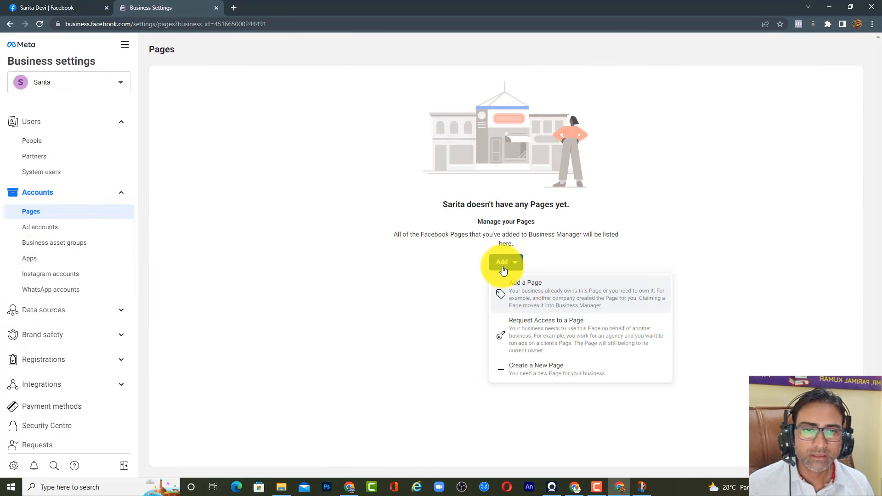
left_click(566, 375)
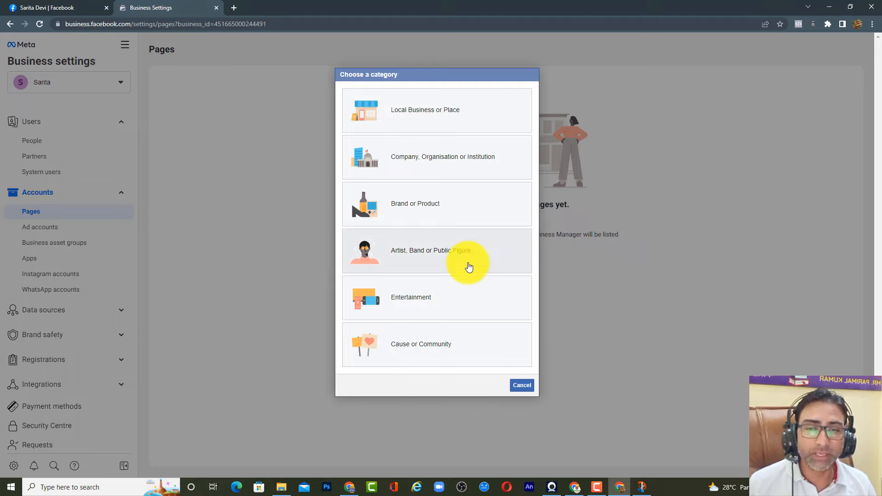
left_click(442, 351)
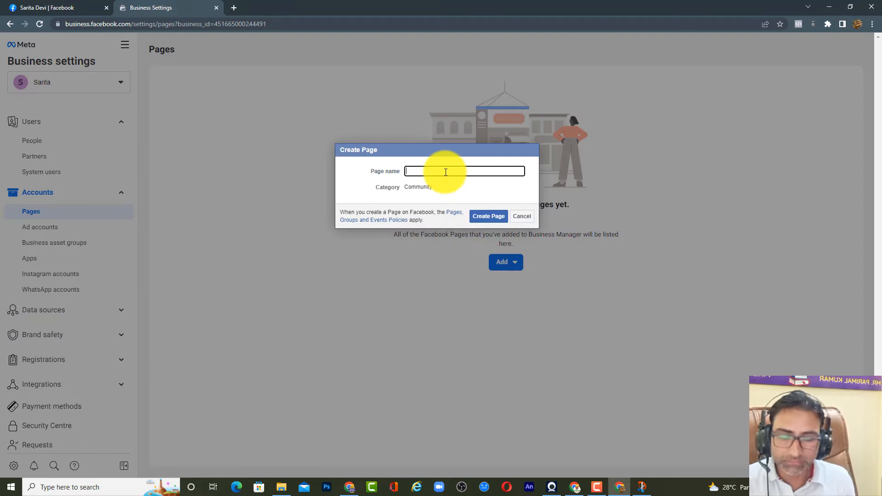
Step: Name the new Page Brain Train Your Puppy and create it
type("Bra")
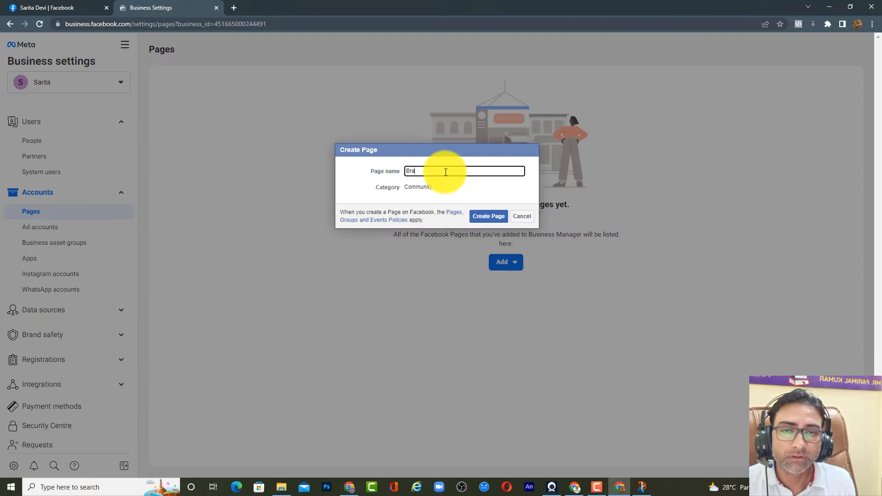
type("in")
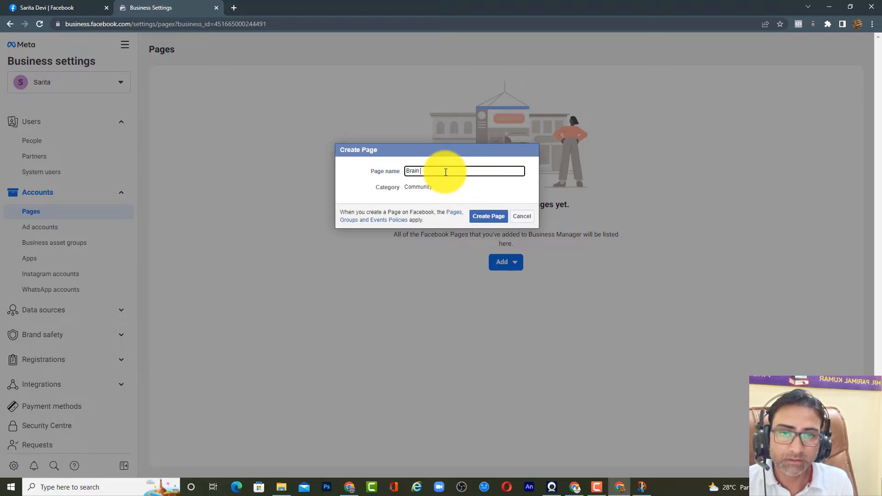
type(" Train")
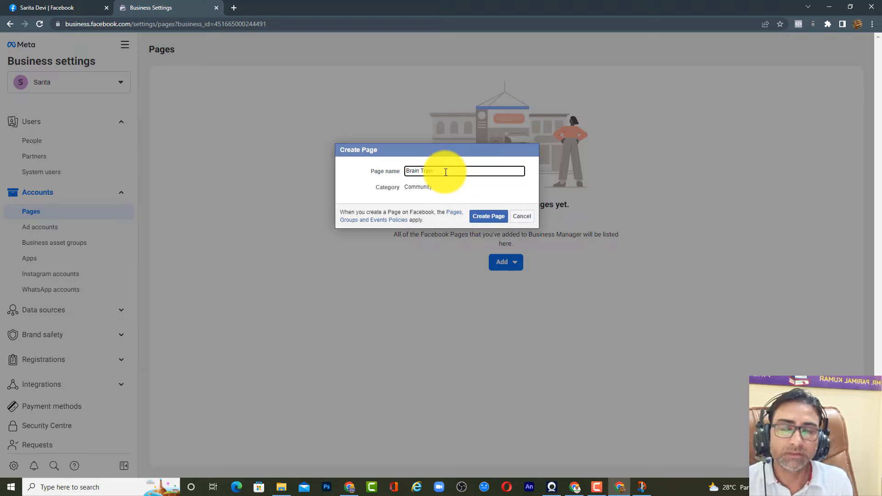
type(" 101")
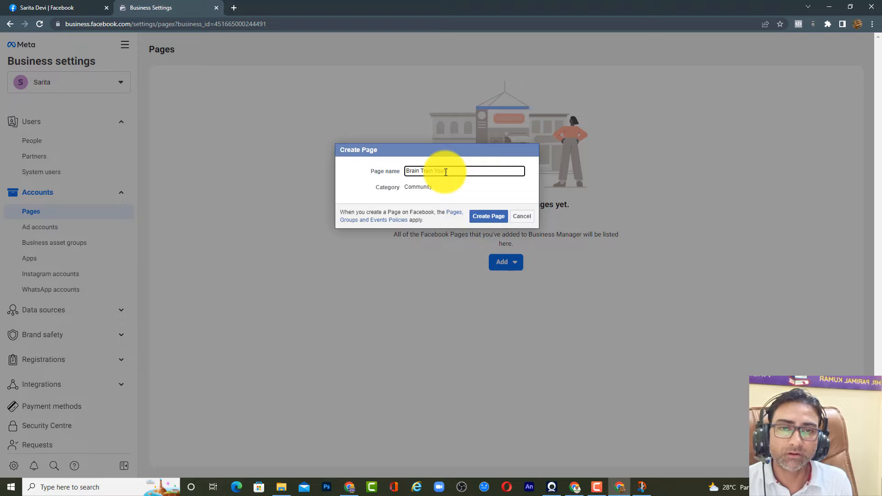
type("Tu")
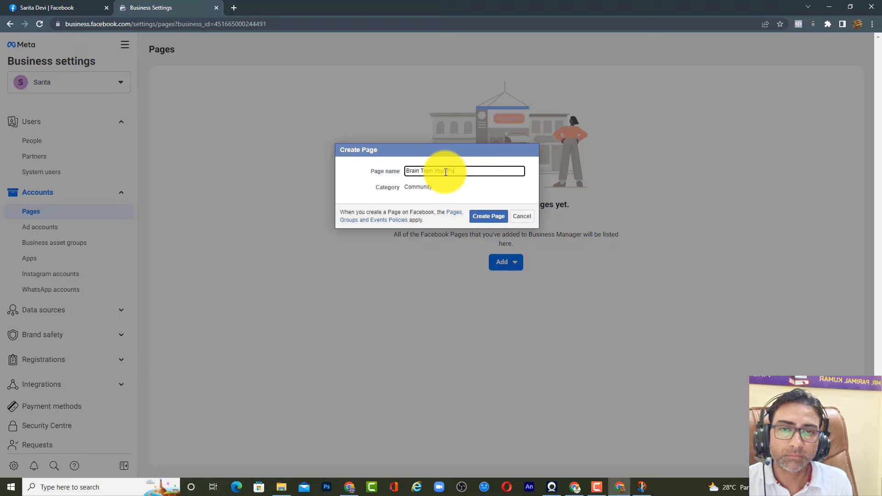
type("ppy")
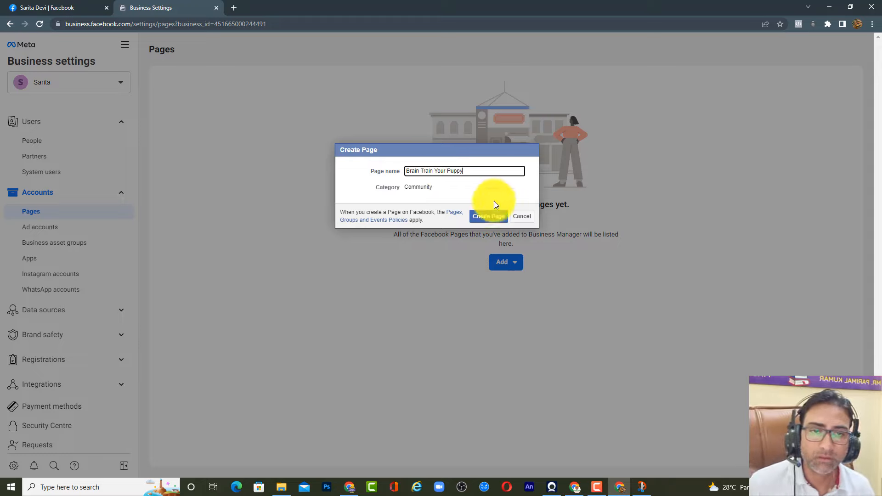
left_click(495, 219)
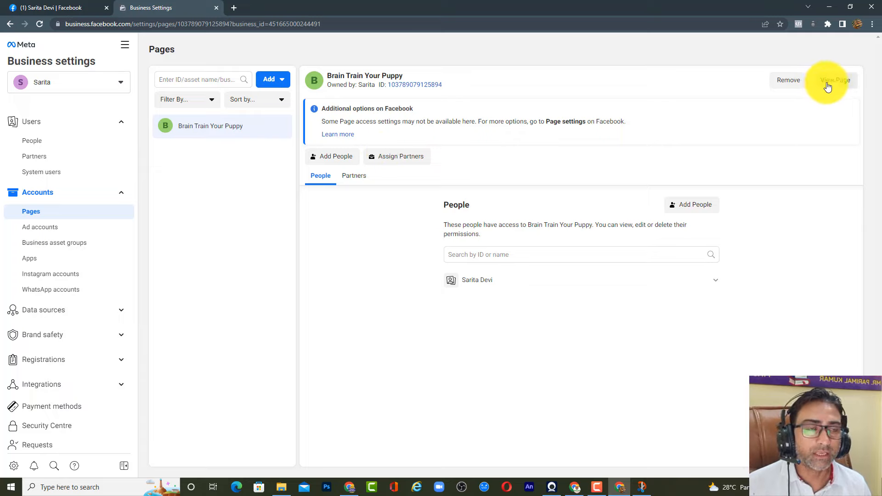
Step: View the Brain Train Your Puppy Page on Facebook, switch into its profile and decline the welcome tour
left_click(845, 85)
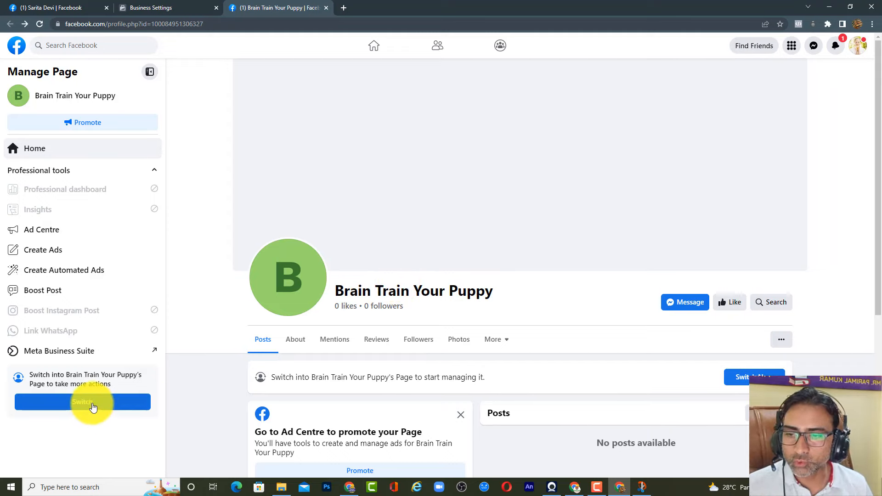
left_click(93, 408)
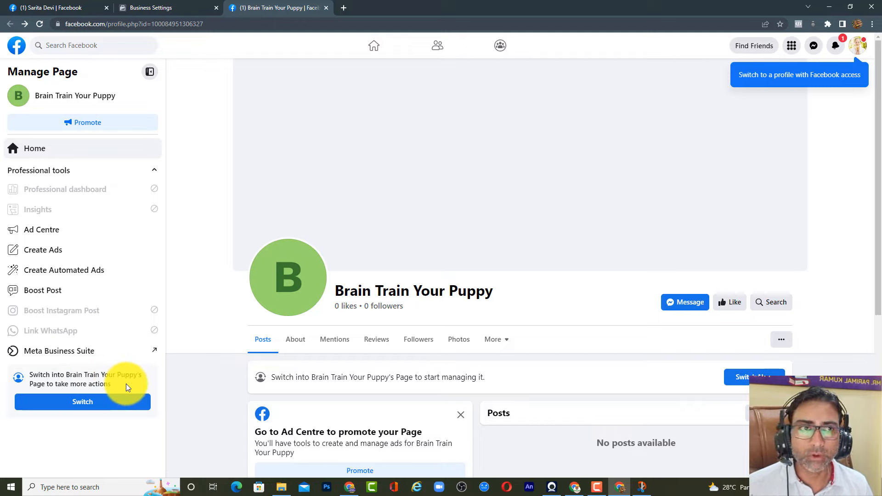
left_click(92, 405)
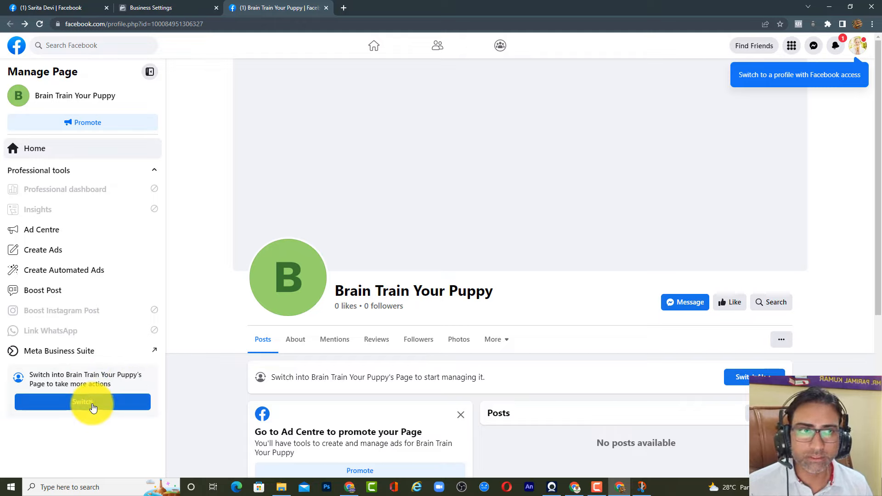
left_click(858, 45)
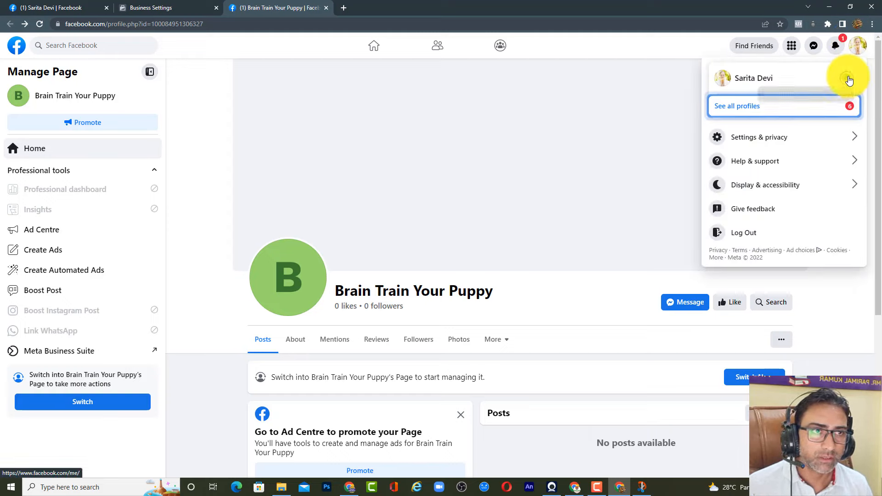
left_click(848, 80)
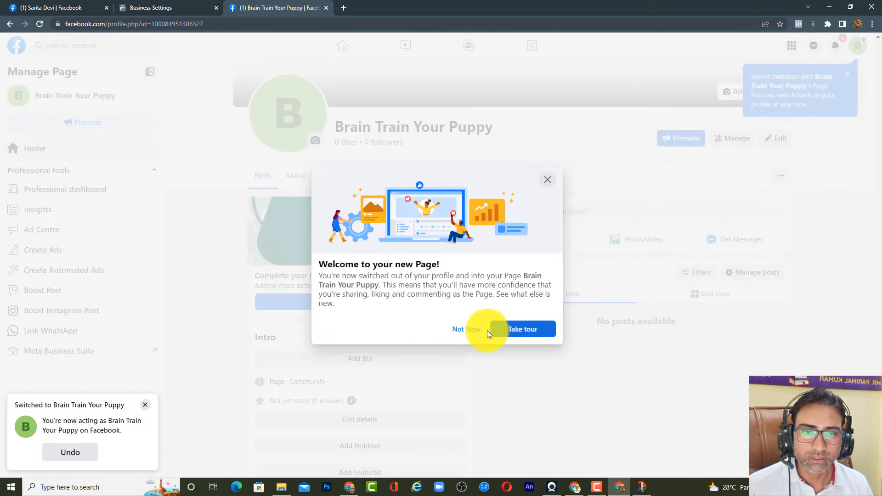
left_click(468, 327)
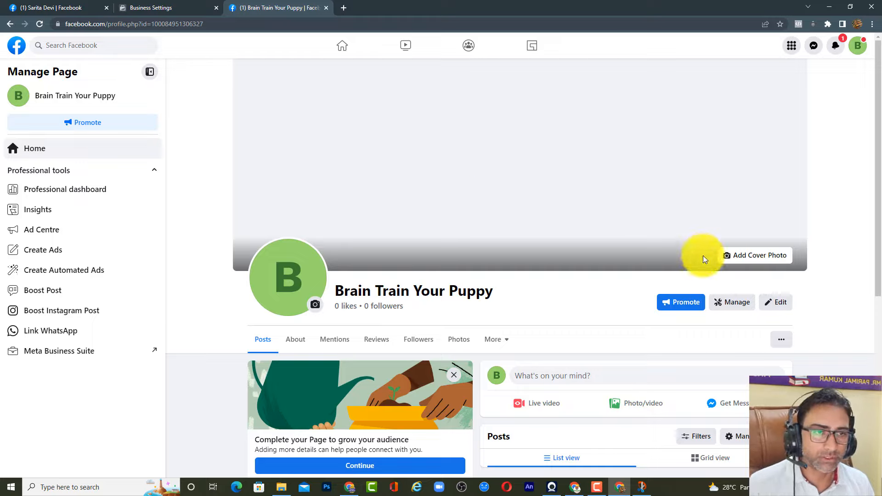
Step: Upload the Top (2) image from Brain Train Your Pup's Cover and Profile Pictures folder on Local Disk (G:) as the Page's cover photo
left_click(770, 256)
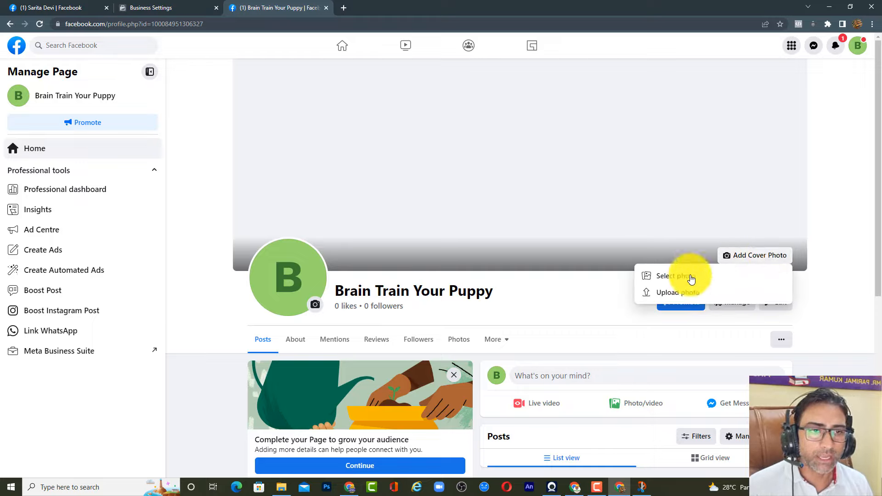
left_click(679, 293)
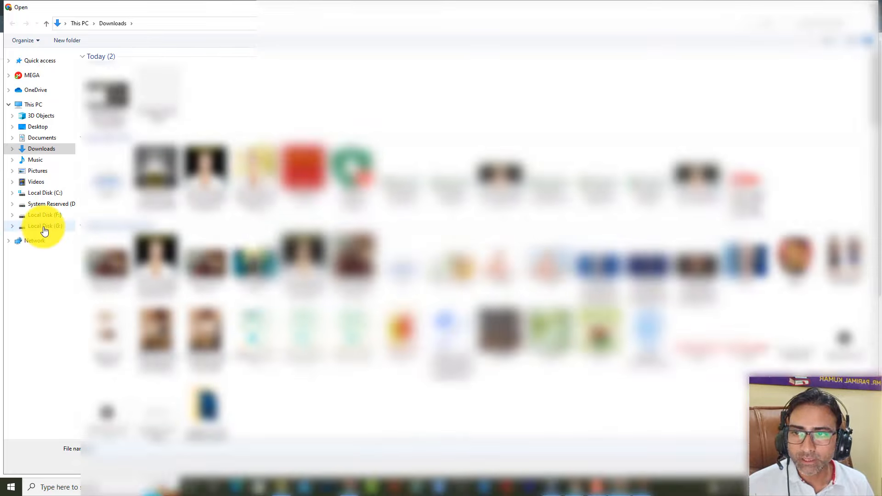
left_click(45, 228)
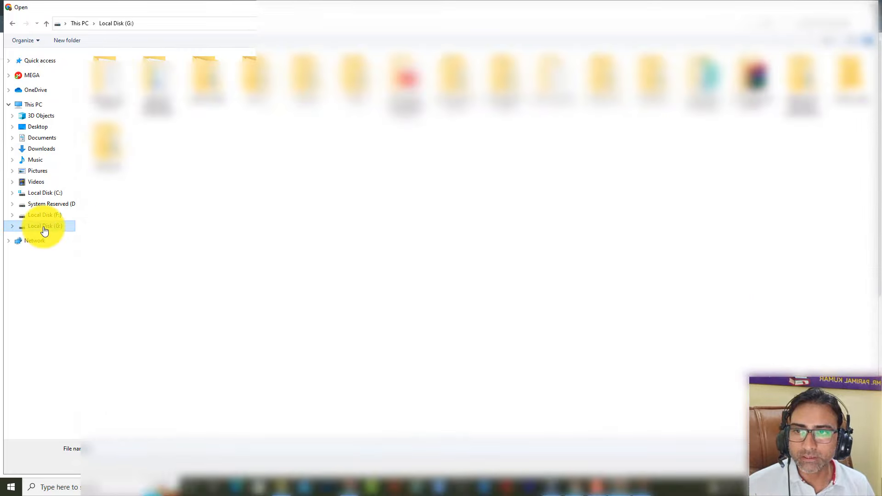
left_click(153, 82)
double_click(153, 82)
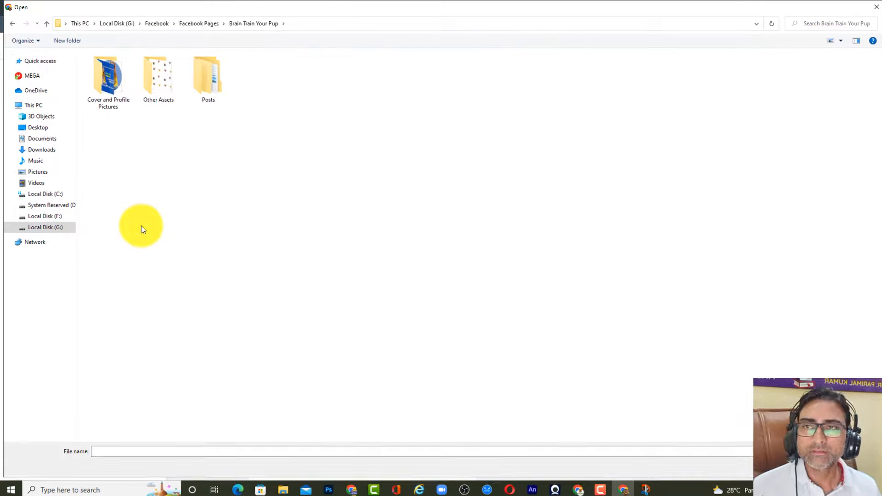
left_click(111, 90)
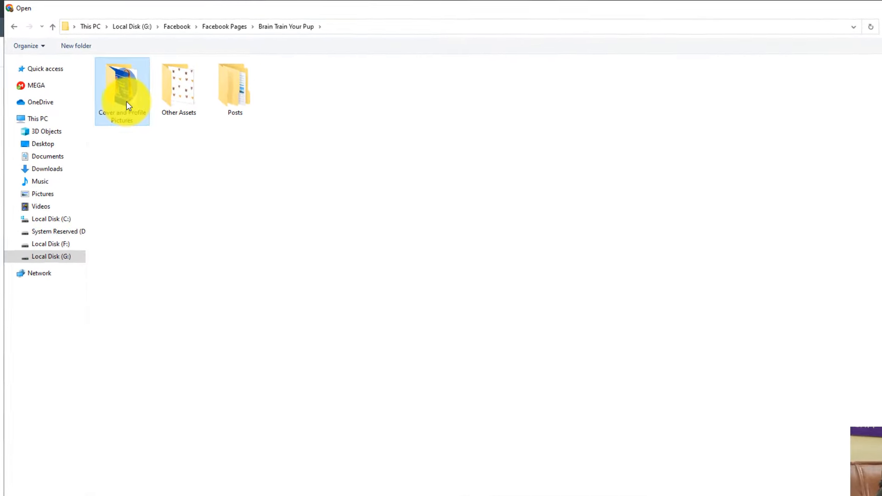
double_click(127, 105)
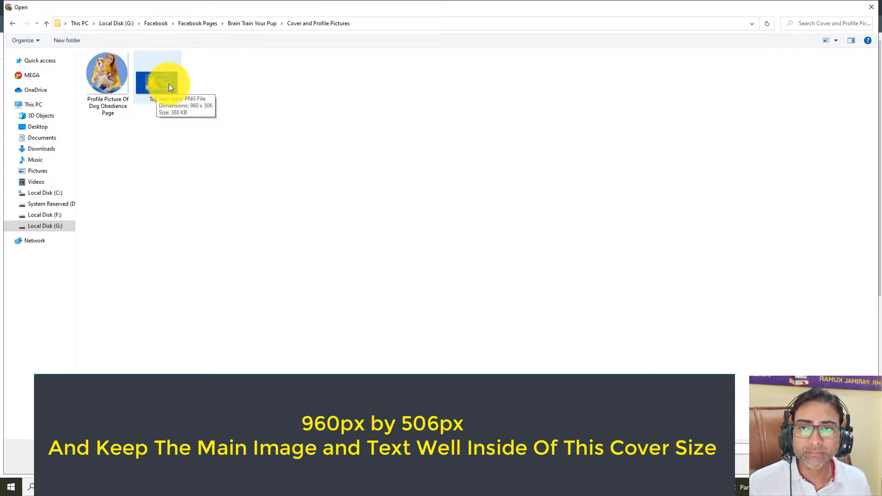
double_click(169, 84)
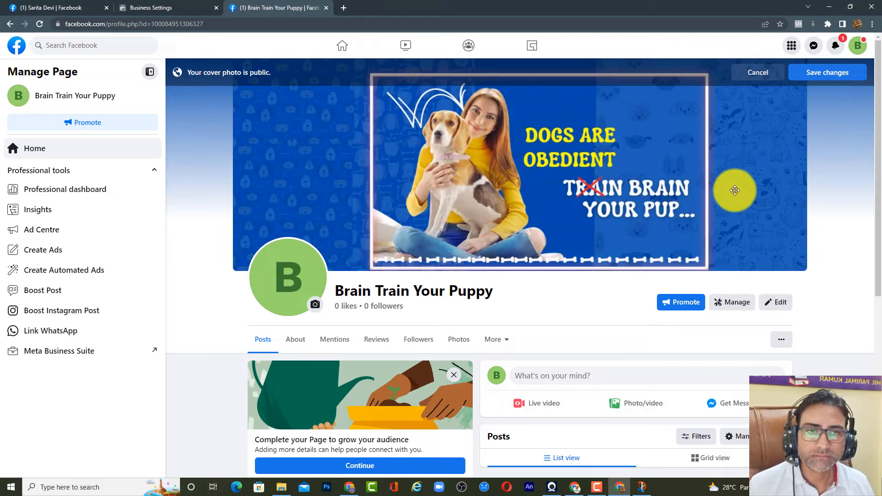
Step: Reposition the cover photo vertically so the framed dog image and its text fit in the cover area, and save the changes
key("Down")
key("Down")
key("Down")
key("Down")
key("Down")
key("Down")
key("Down")
key("Down")
key("Up")
key("Up")
key("Up")
key("Up")
key("Up")
key("Up")
key("Up")
key("Up")
key("Up")
key("Up")
key("Up")
key("Up")
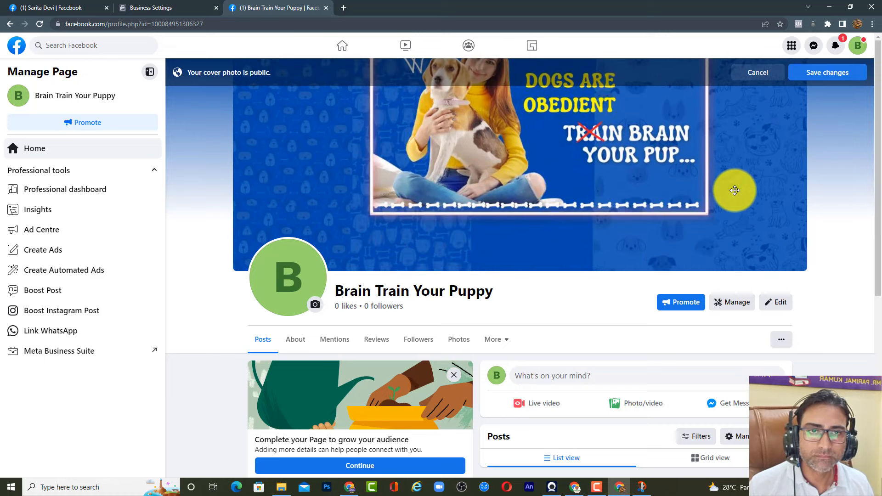
left_click_drag(635, 156, 643, 219)
left_click(833, 78)
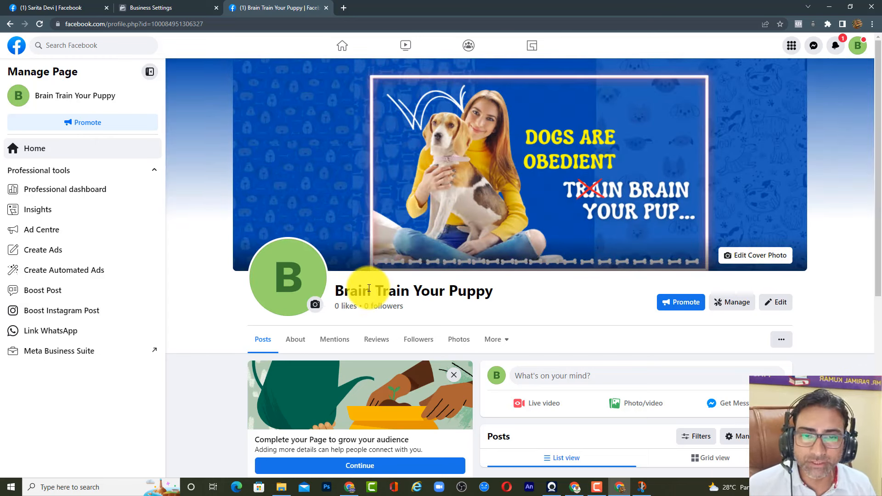
left_click(315, 306)
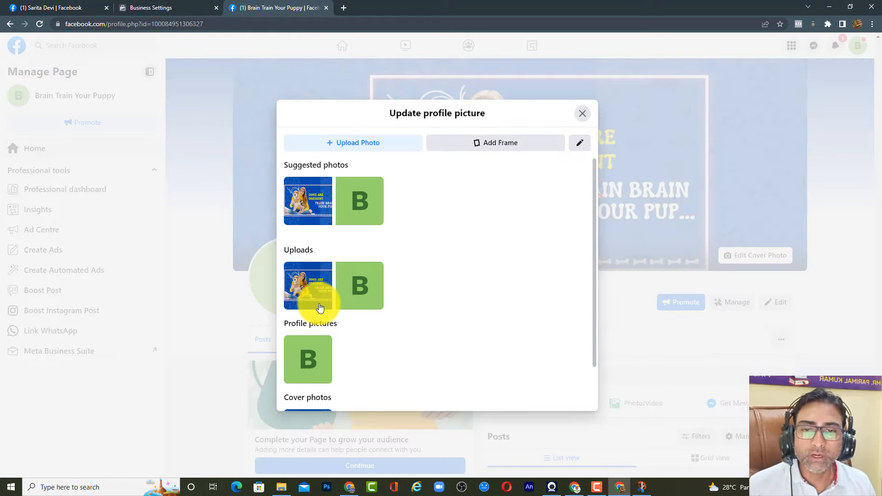
left_click(362, 146)
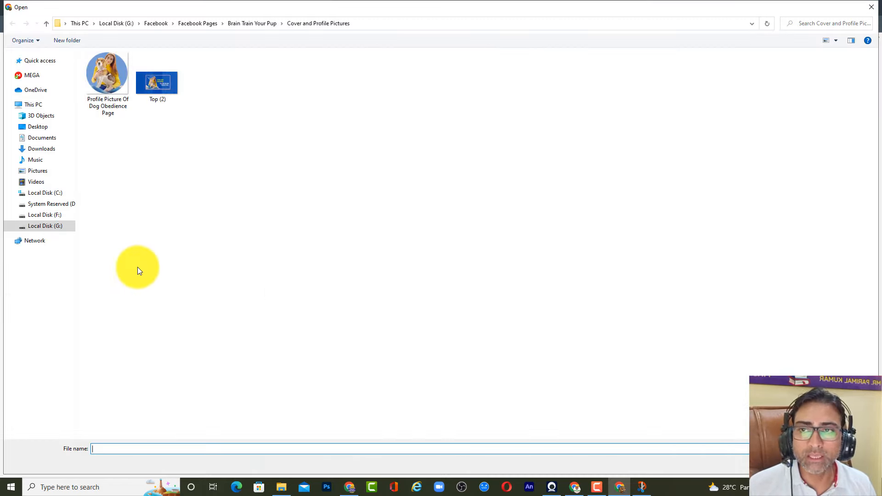
left_click(116, 82)
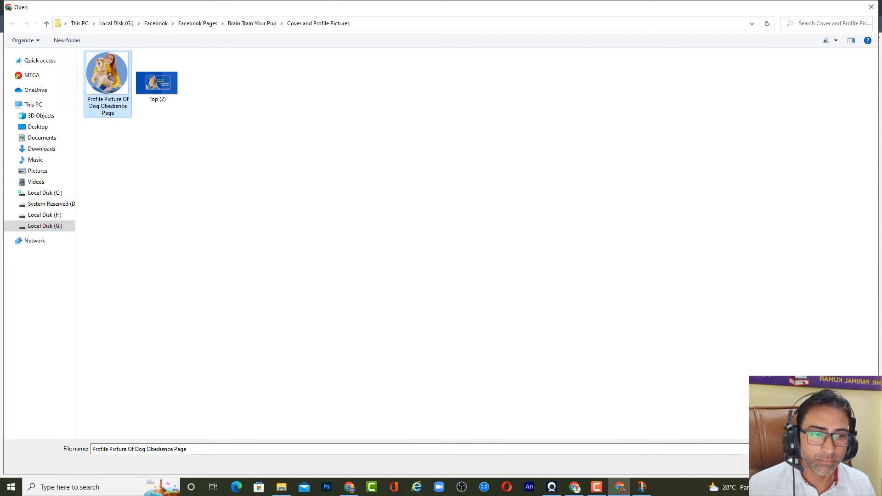
left_click(809, 463)
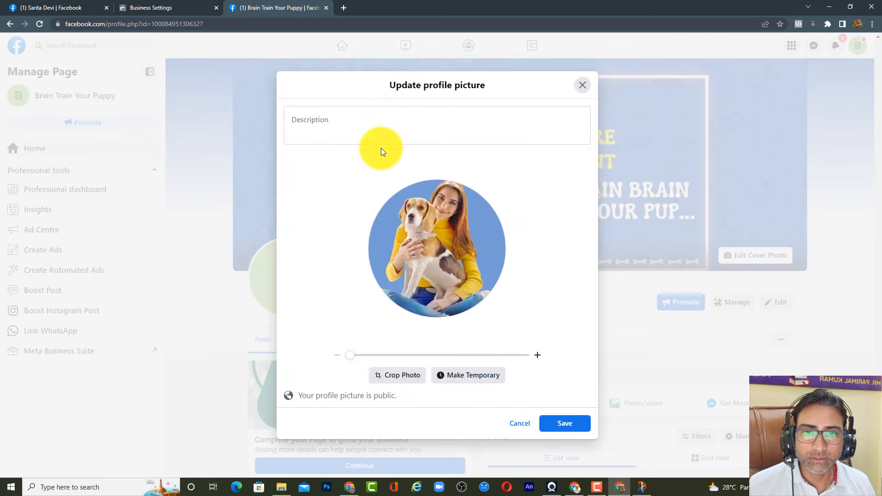
left_click(566, 427)
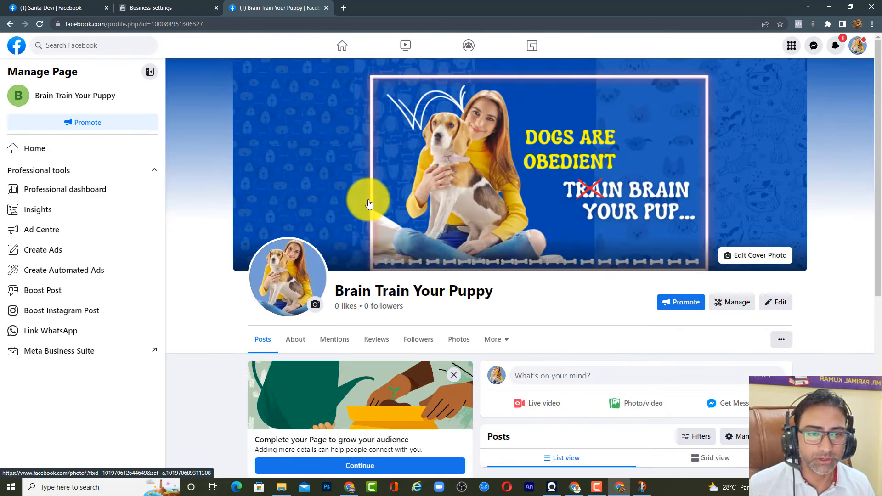
scroll(366, 201, "down", 6)
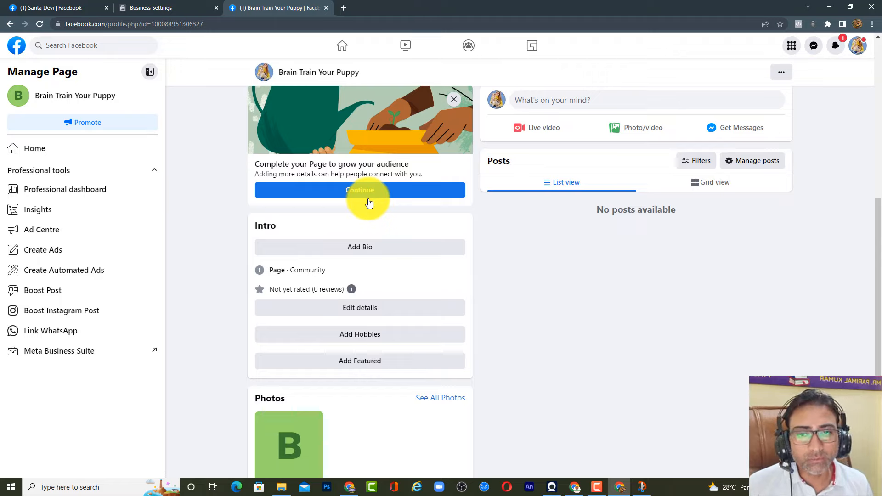
Step: Start a new post on the Page and accept Public as the default audience
scroll(368, 200, "down", 1)
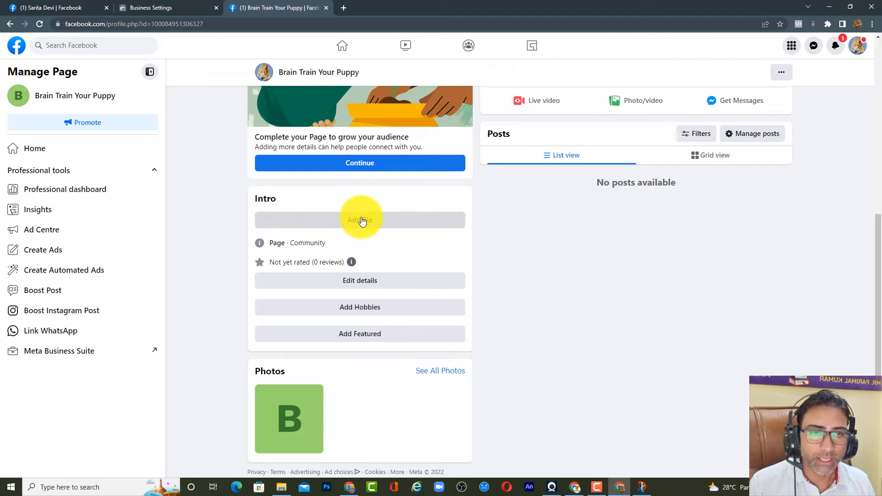
scroll(361, 221, "up", 3)
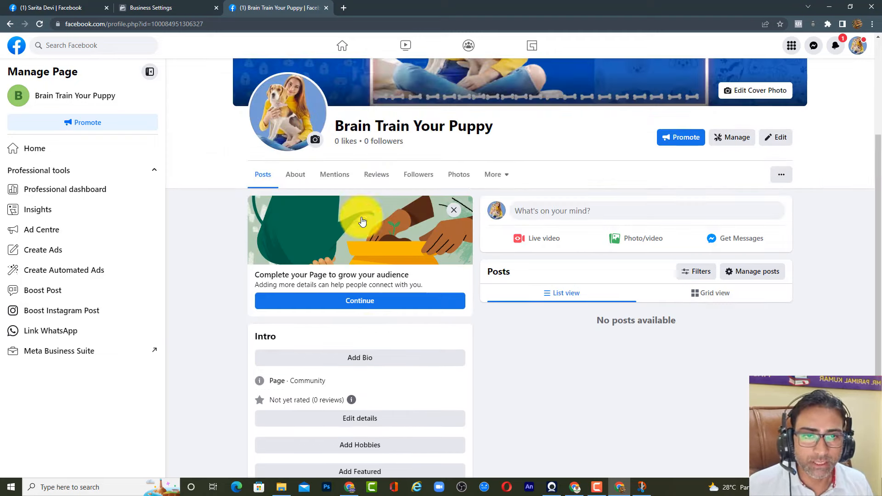
left_click(577, 213)
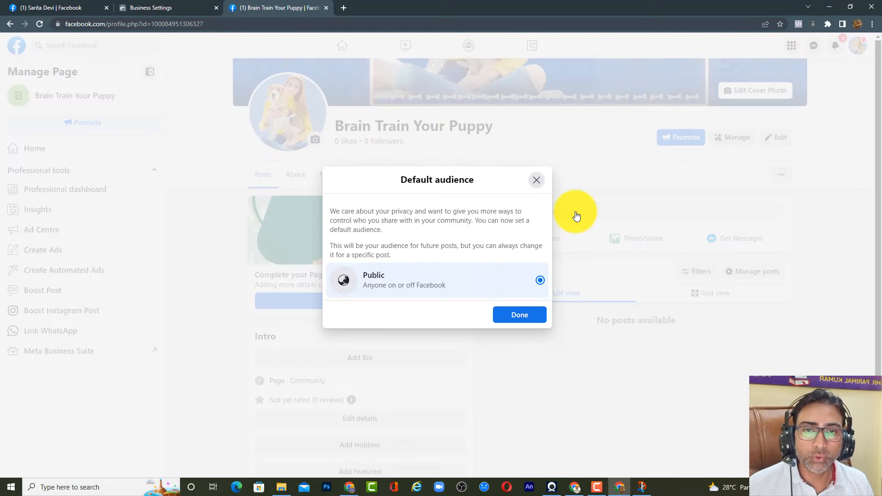
left_click(522, 312)
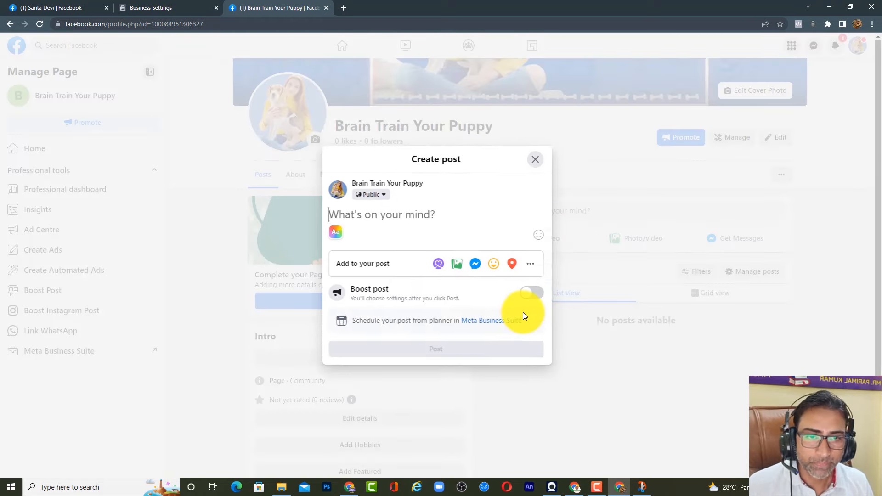
Step: Attach the Post For Dogs Training Page image from Brain Train Your Pup's Posts > Image Posts folder to the post
left_click(462, 267)
left_click(439, 241)
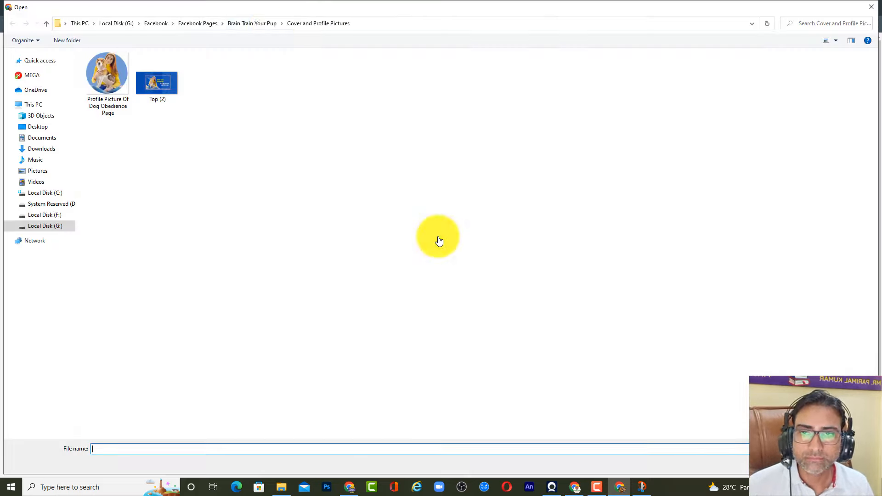
left_click(251, 25)
double_click(147, 69)
double_click(147, 68)
double_click(109, 81)
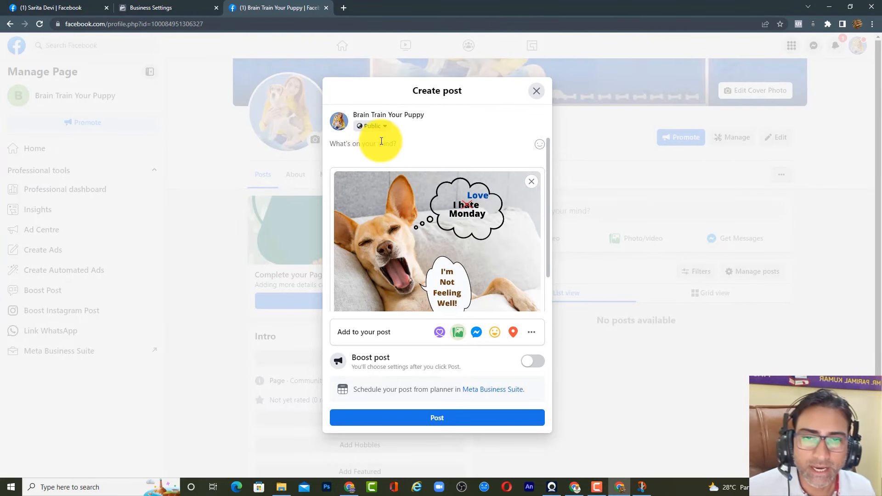
scroll(383, 142, "down", 1)
scroll(391, 144, "up", 1)
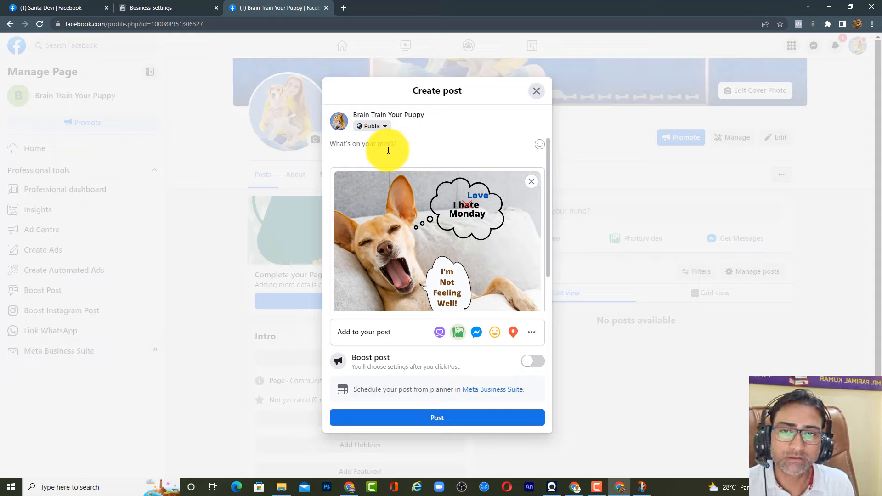
Step: Caption the image post "I Know That Your Pup Does The Same... If Yes Share It With Your Friends and Family...." and publish it
type("I Know That Your Pup")
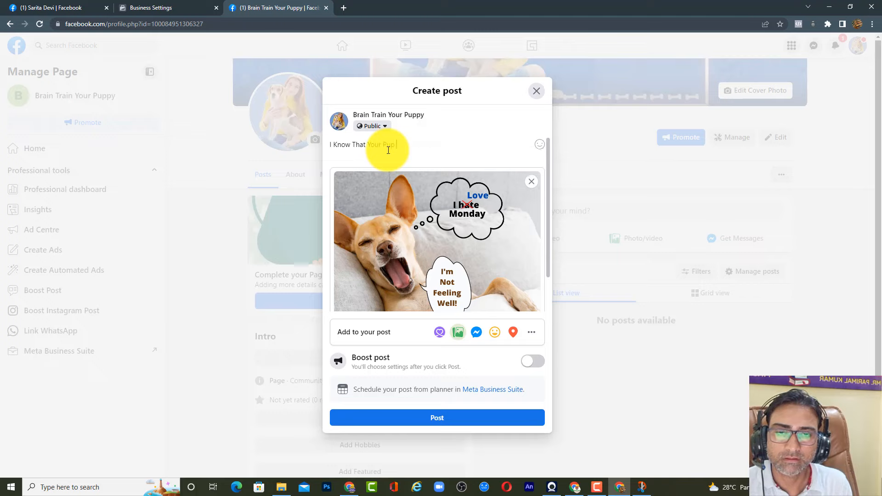
type(" Does The Same... If Yes Share It Wit")
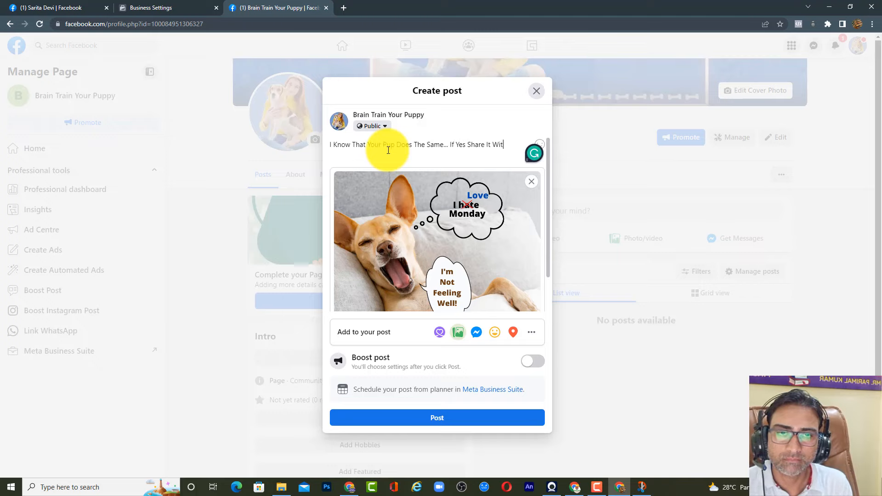
type("h Your Friends and Family....")
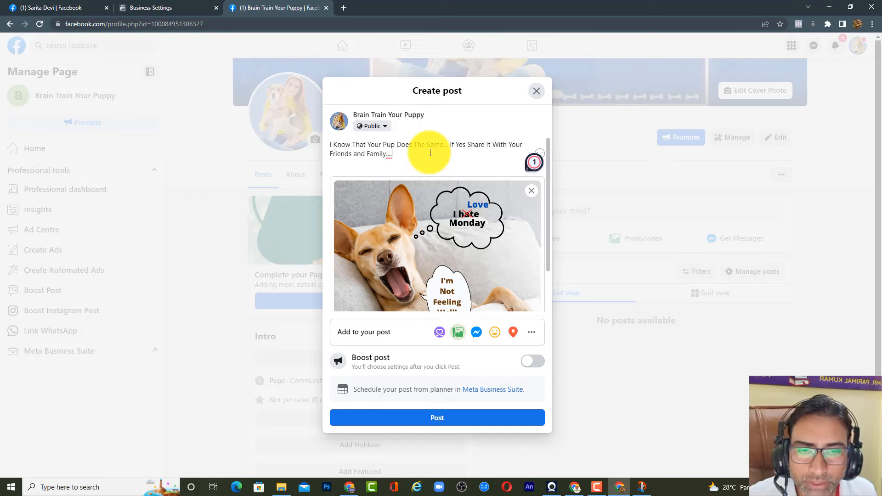
scroll(430, 152, "down", 1)
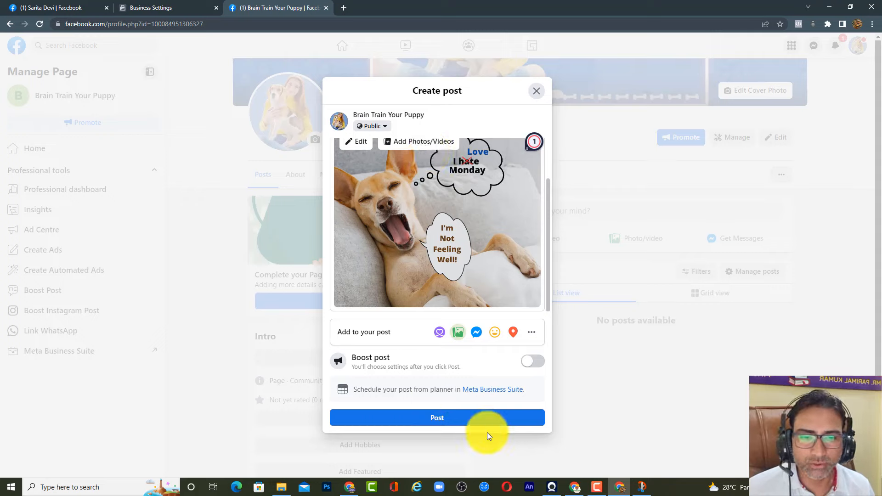
left_click(457, 419)
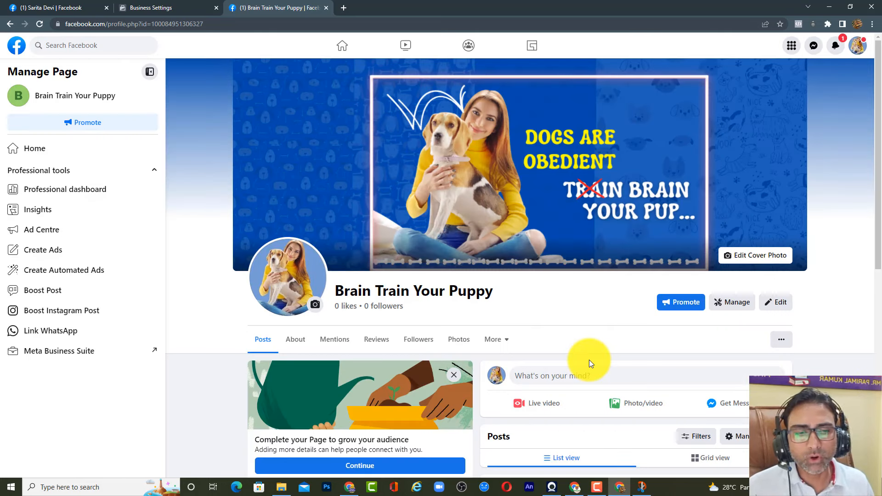
Step: Start a photo/video post with the My Pup Never Give Up! video from the Posts > Video Posts folder and dismiss the captions tip
left_click(623, 404)
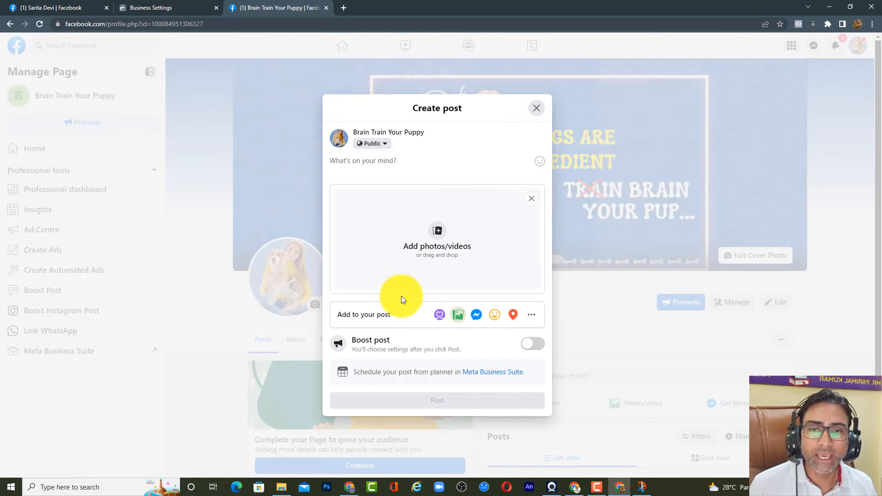
left_click(452, 241)
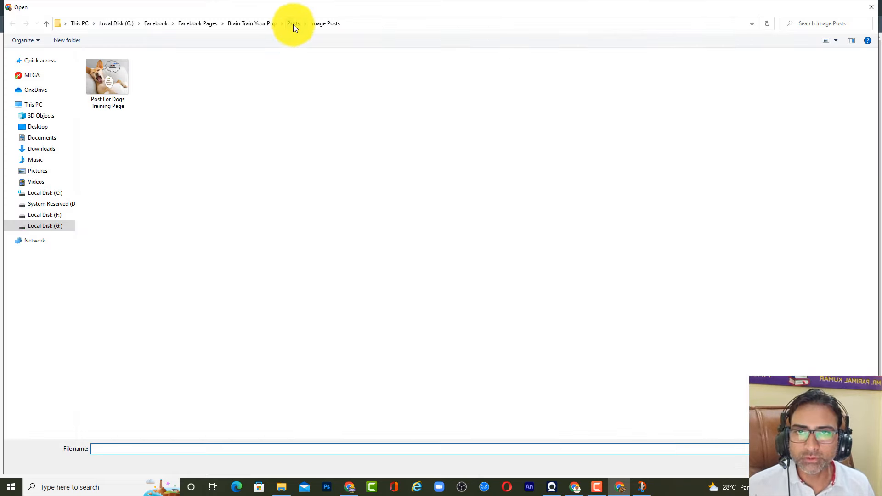
left_click(293, 24)
left_click(144, 79)
double_click(143, 77)
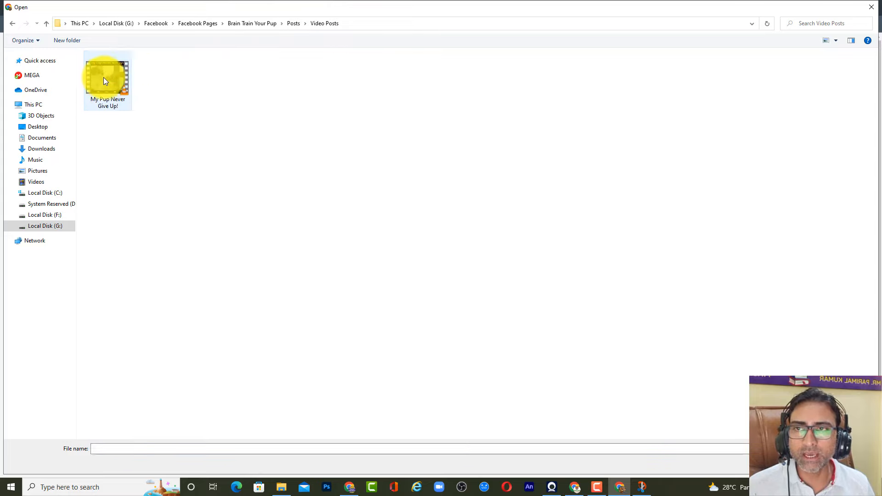
left_click(104, 77)
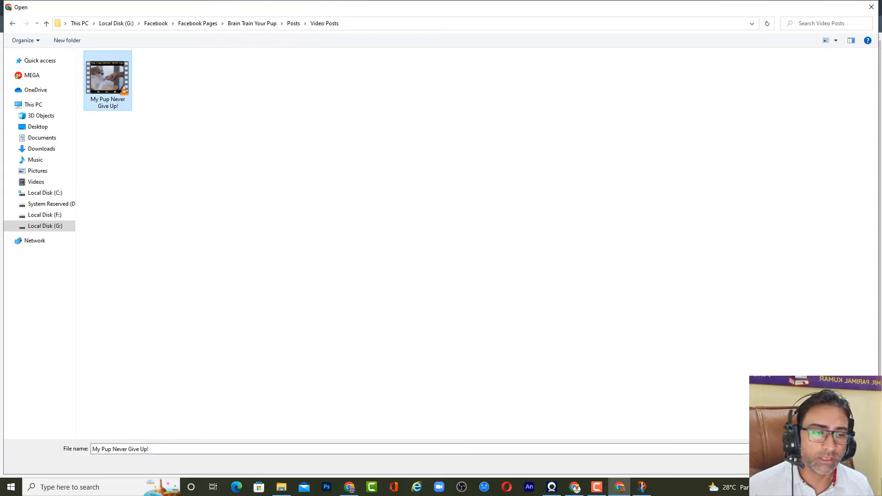
left_click(809, 464)
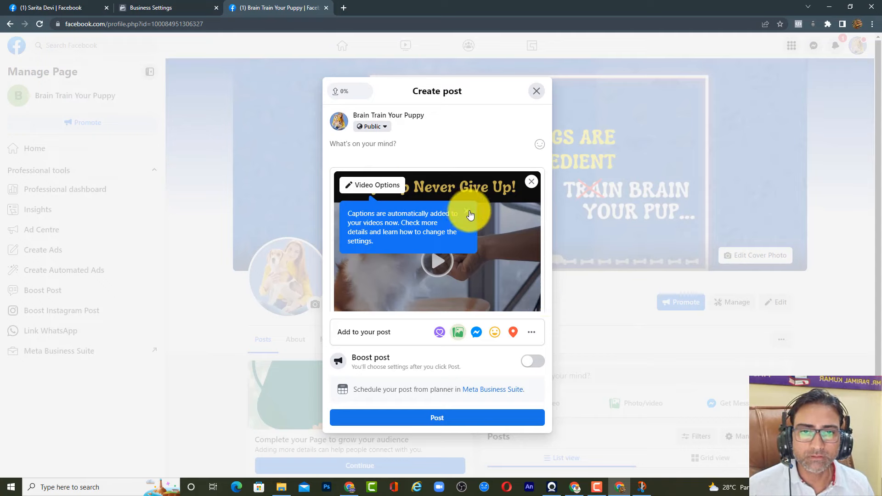
left_click(467, 210)
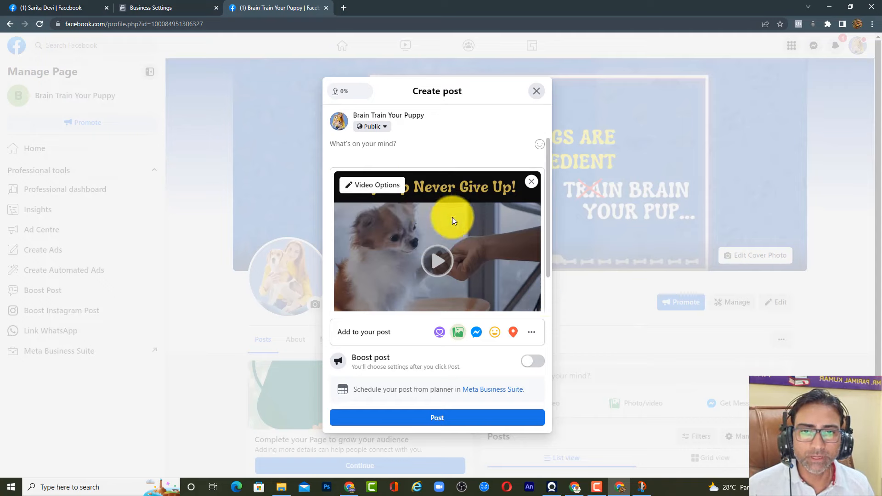
Step: Begin the video post's caption with "My Pup" and "Never Give Up!" on two separate lines
left_click(389, 149)
type("My ")
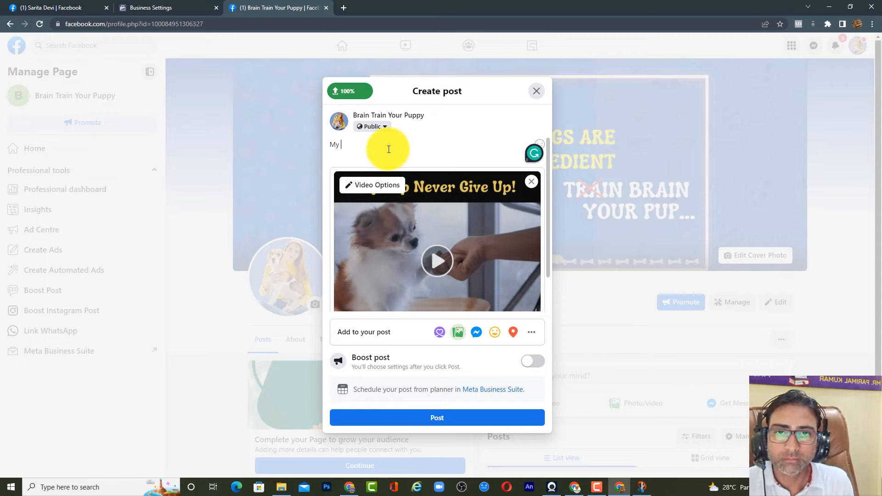
type("P")
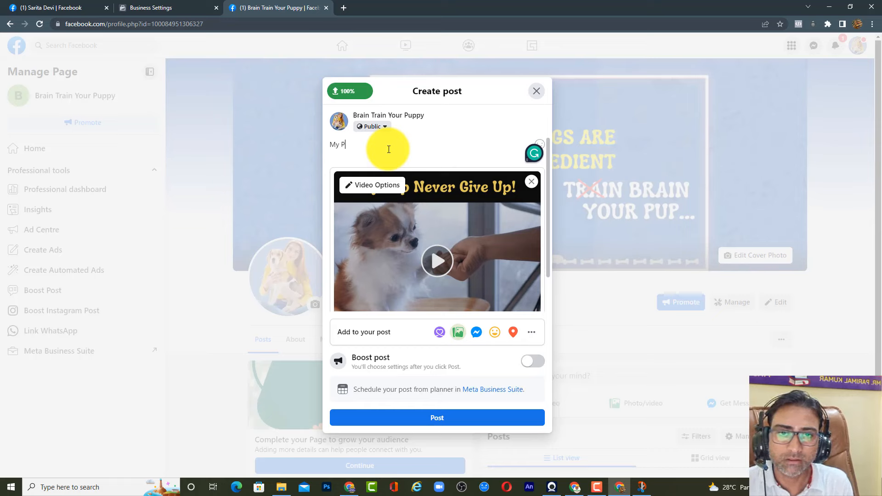
type("uy")
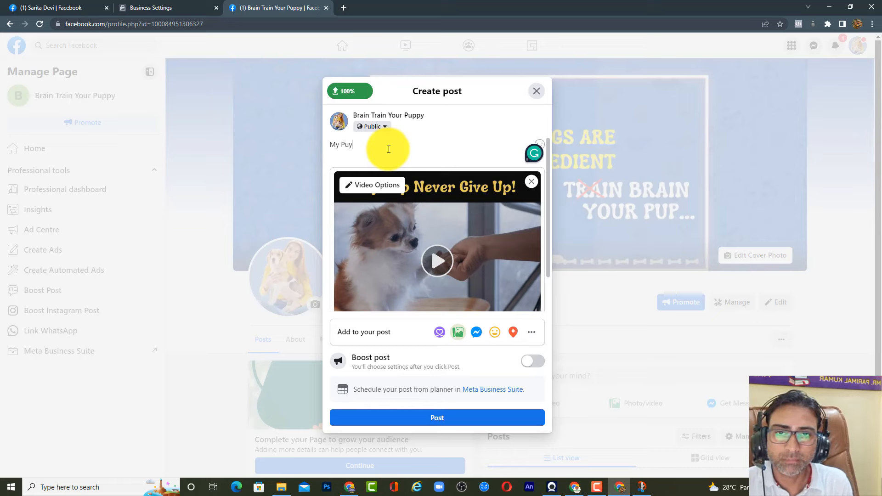
key("BackSpace")
type("p Nev")
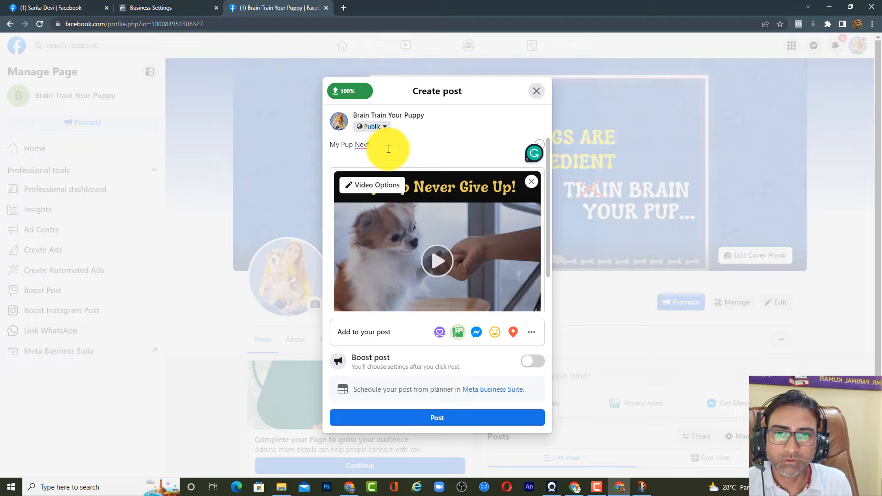
key("BackSpace")
key("BackSpace")
key("BackSpace")
key("Return")
type("Never")
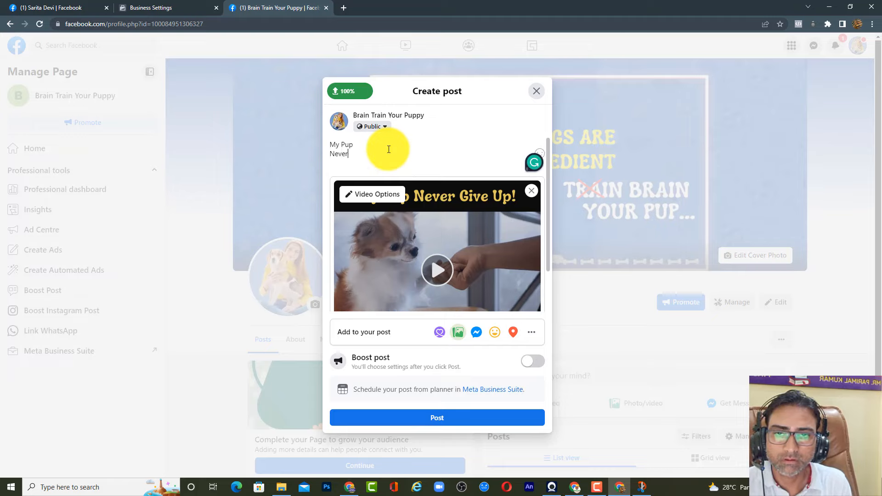
type(" Gu")
key("BackSpace")
type("ive Up!")
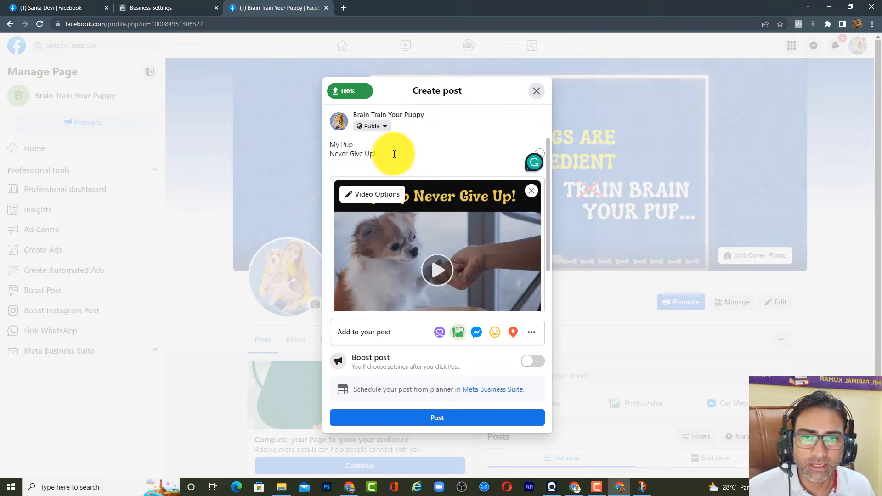
Step: Add "Familiar--I Know You're Laughing Now" and "Share This Smile With Your Friends and Family" as further caption lines and publish the video post
scroll(517, 304, "down", 1)
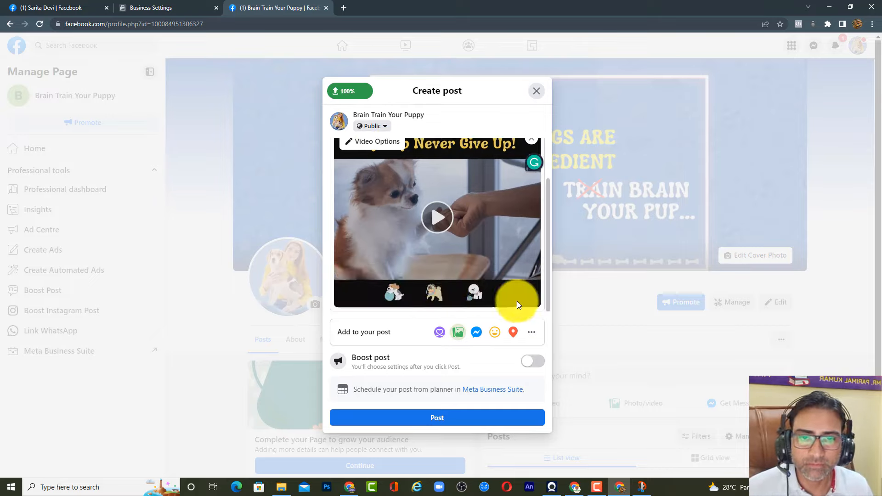
scroll(388, 153, "up", 2)
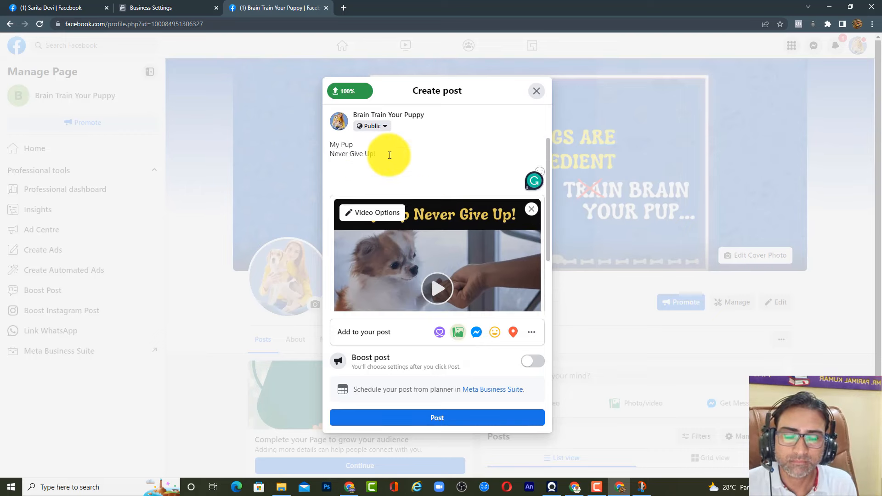
type("Familiar--I Know You're Laughing")
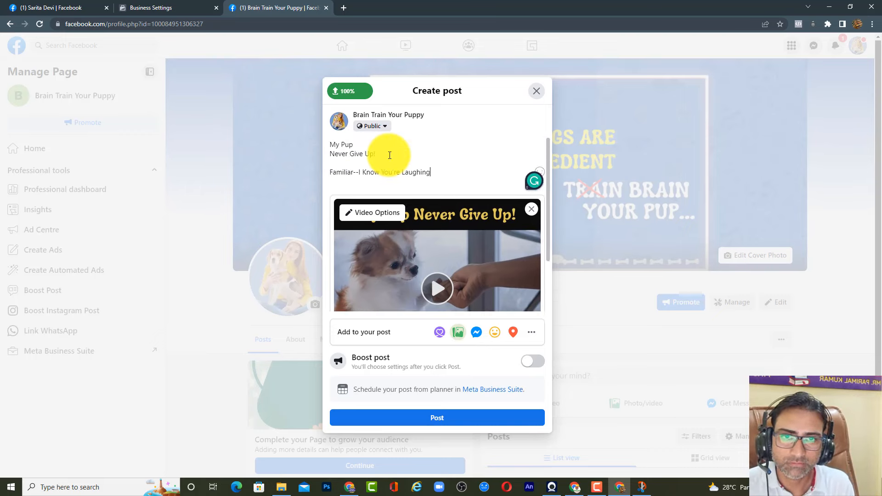
type(" Now")
key("Return")
type("Share This Smile With Your Friends and Family")
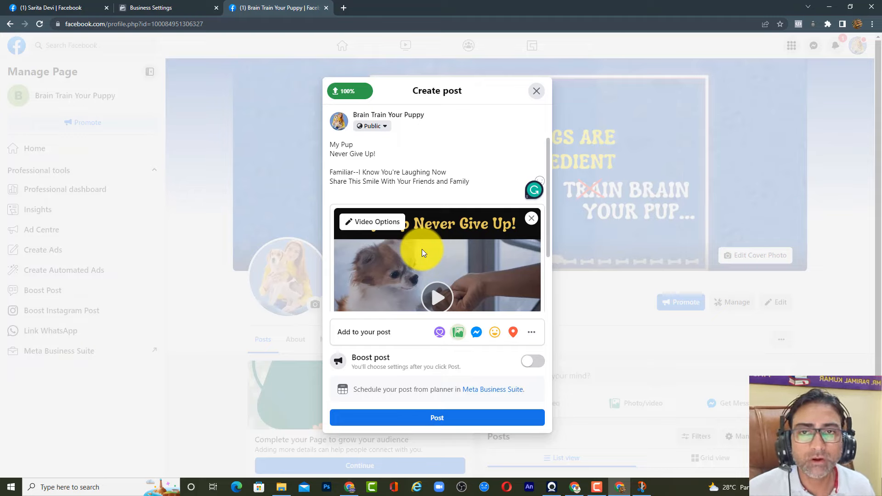
scroll(422, 249, "down", 2)
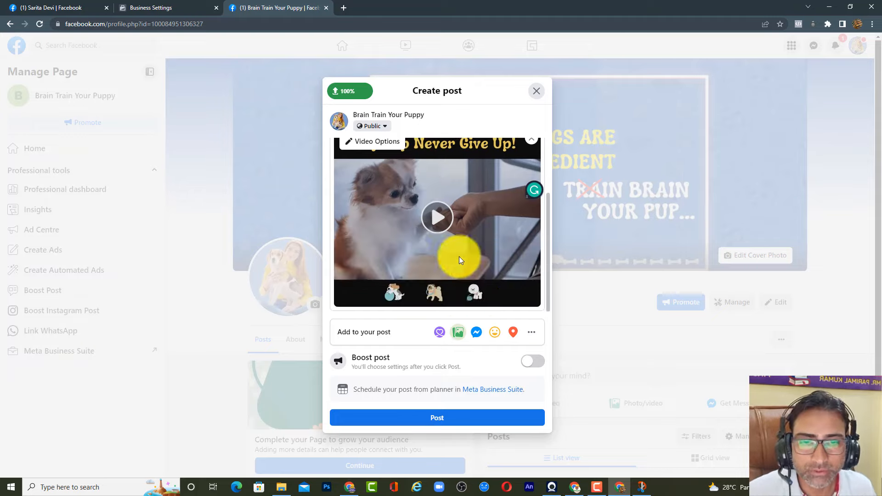
left_click(455, 421)
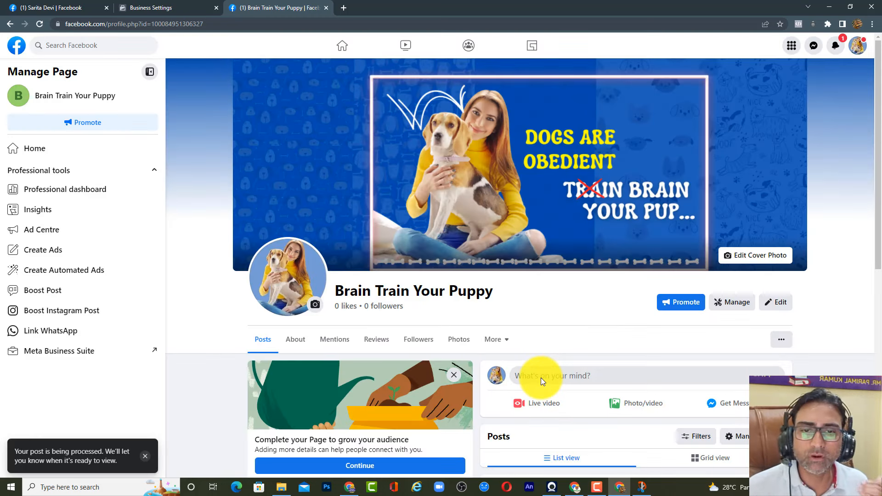
Step: Review the published image and video posts and the picture updates in the Page's feed
scroll(541, 378, "down", 7)
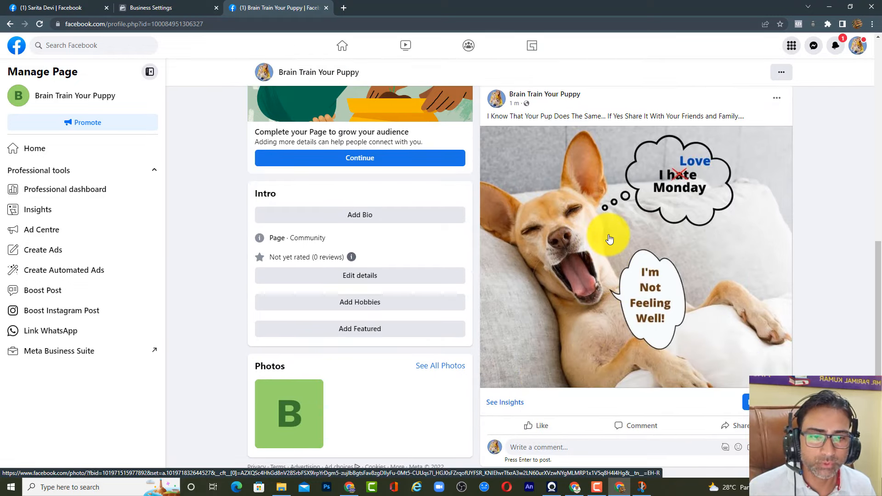
scroll(608, 237, "up", 3)
scroll(608, 234, "up", 4)
scroll(608, 235, "down", 7)
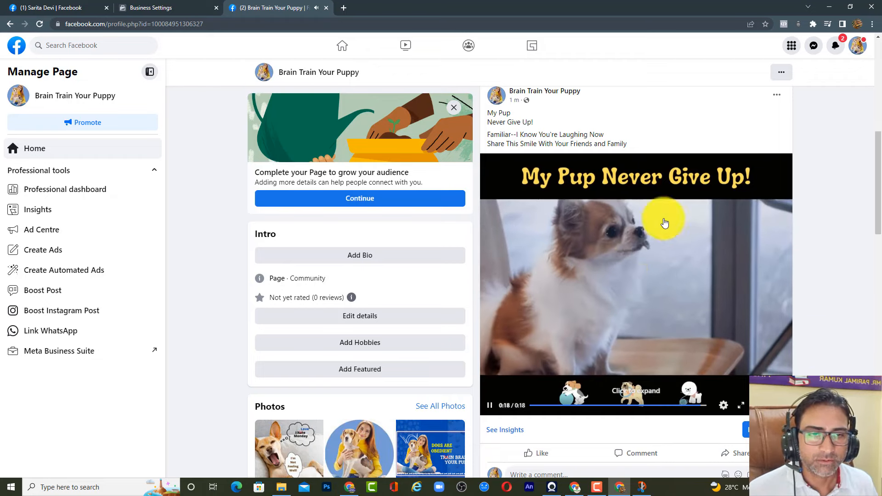
scroll(616, 275, "up", 10)
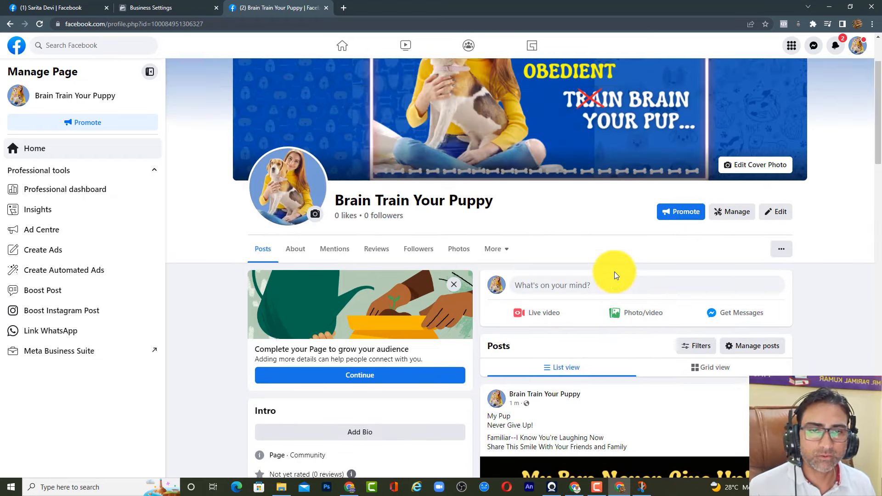
scroll(616, 275, "down", 10)
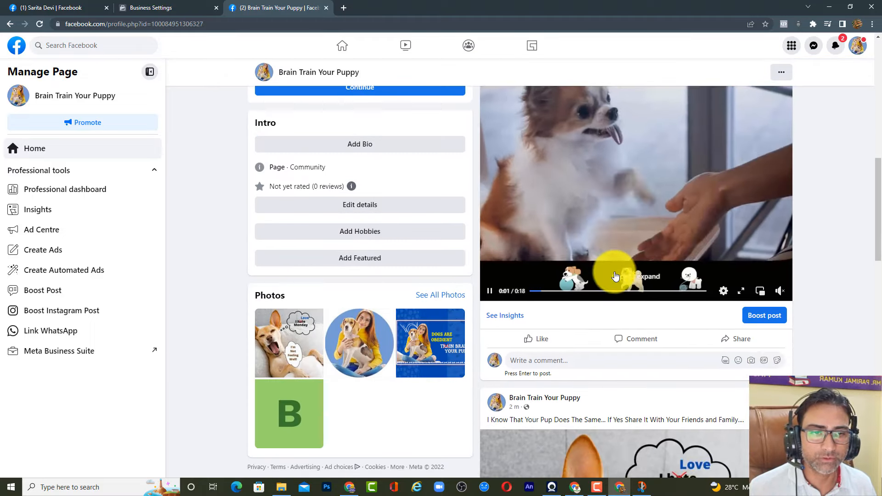
scroll(616, 276, "down", 5)
scroll(616, 276, "up", 8)
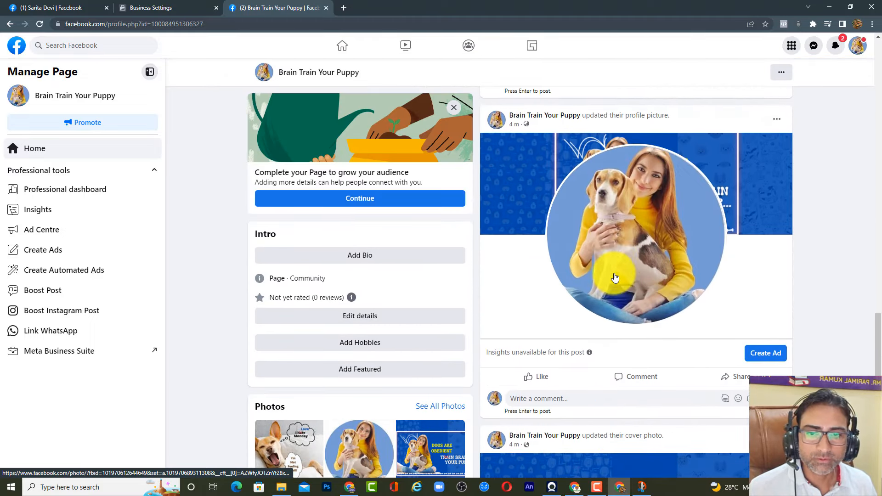
Step: Look over the Brain Train Your Puppy Page's contact and basic info in its About section
scroll(616, 278, "up", 10)
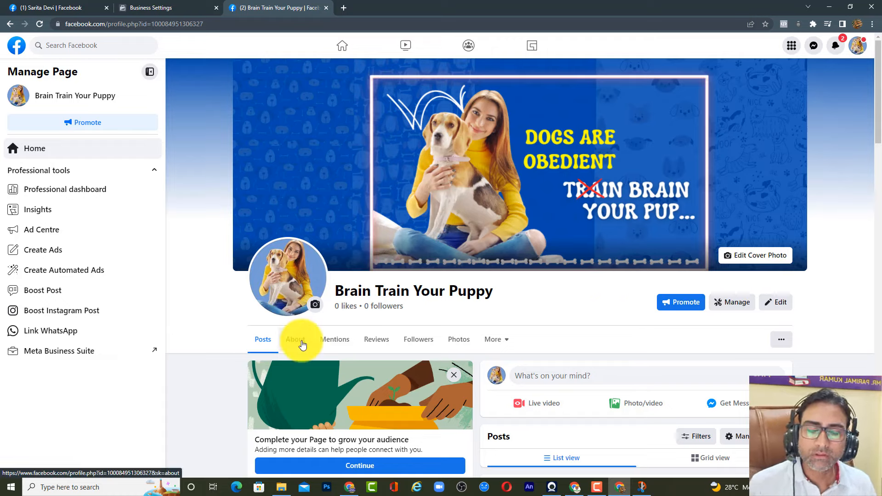
scroll(301, 344, "down", 2)
left_click(297, 251)
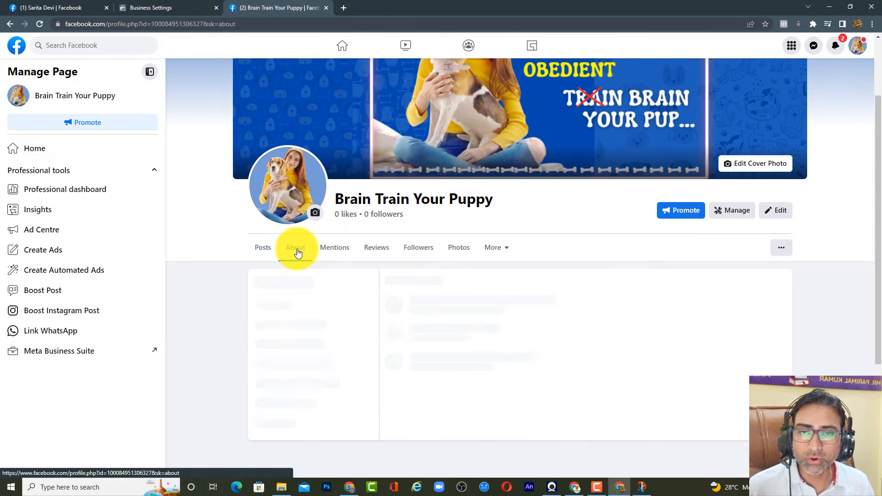
scroll(295, 246, "down", 1)
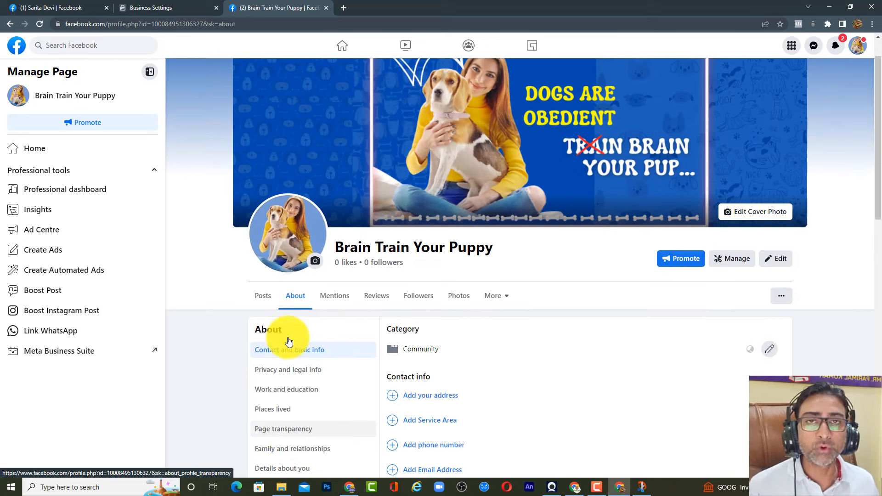
scroll(287, 343, "up", 3)
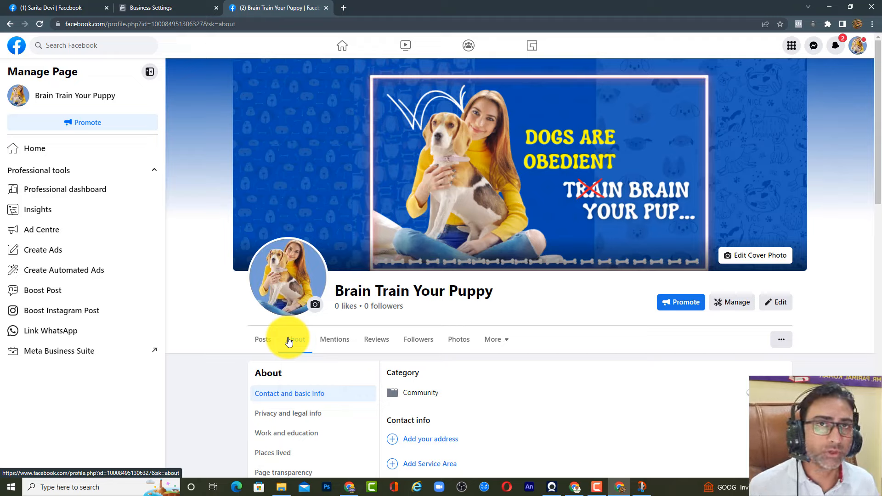
Step: Switch to Business Settings and open the Domains settings under Brand safety
left_click(168, 8)
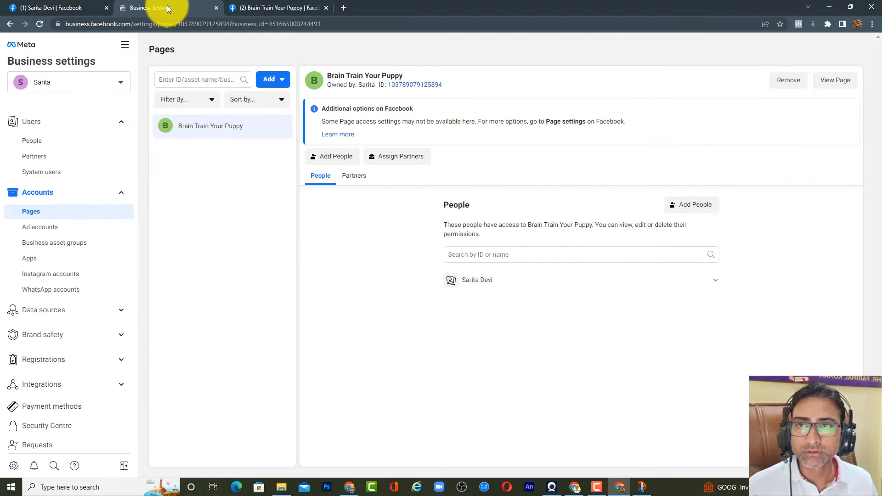
scroll(103, 303, "down", 2)
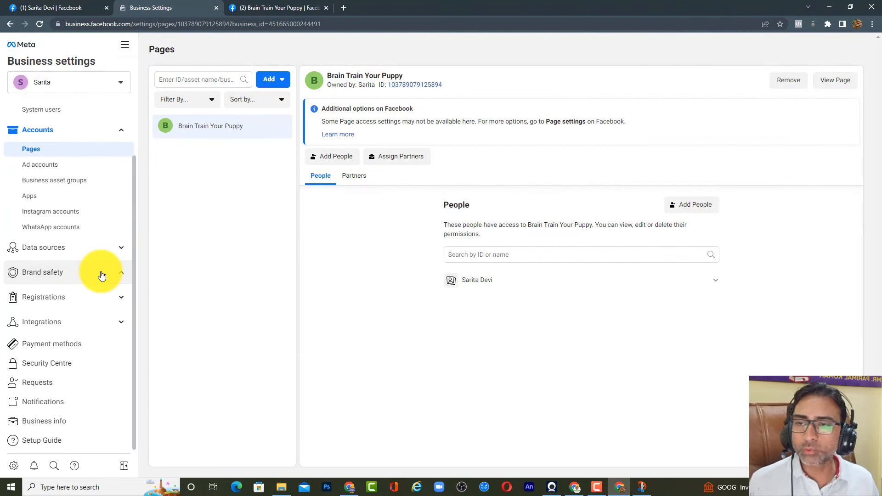
left_click(101, 275)
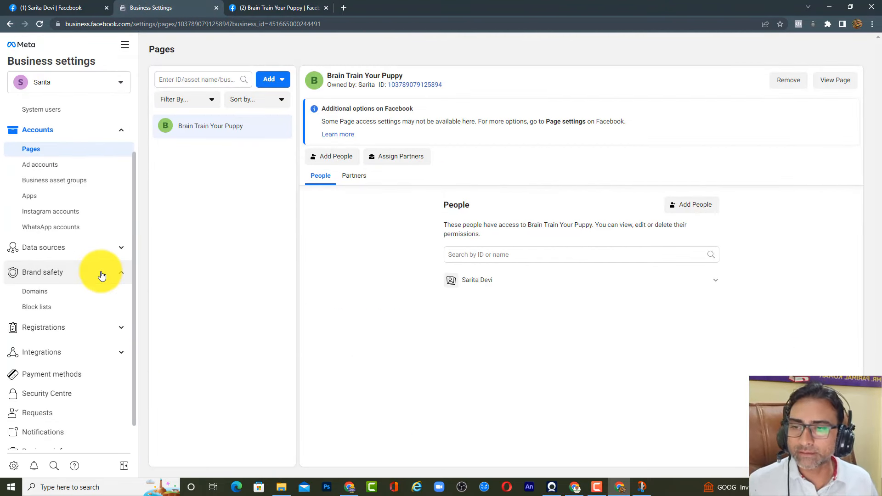
left_click(33, 297)
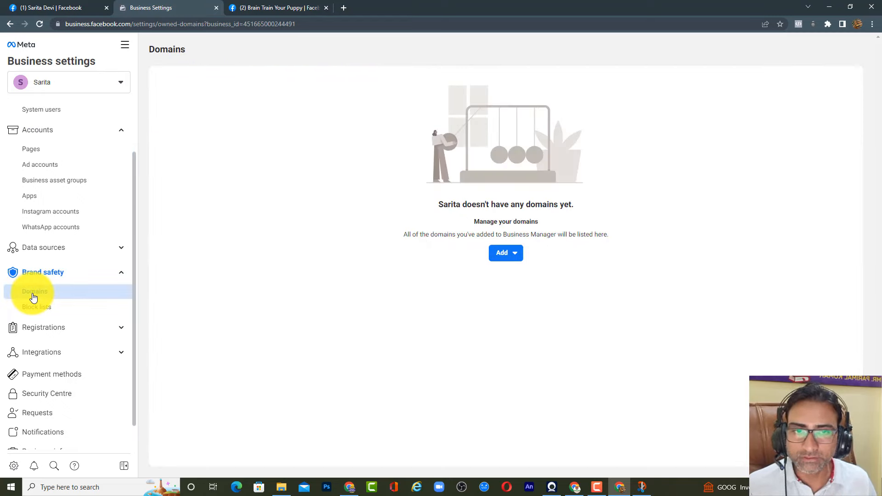
Step: Add the domain brainydog.fun to the business
left_click(505, 253)
left_click(544, 315)
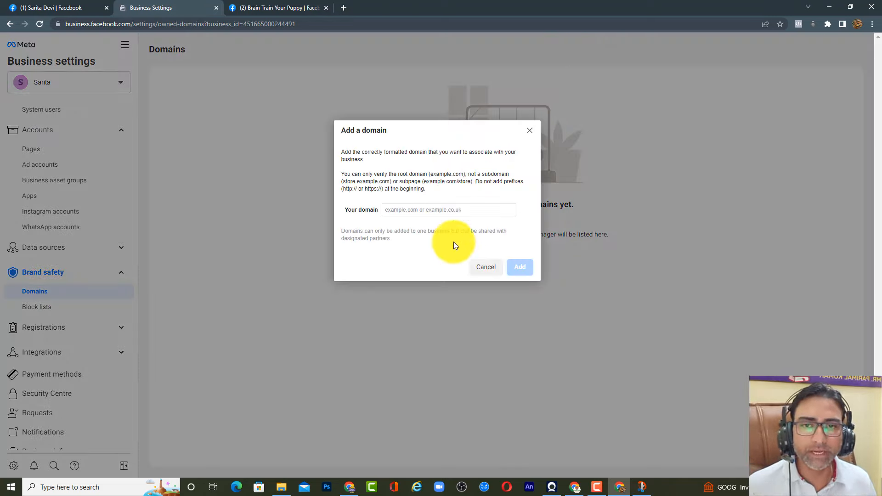
left_click(431, 214)
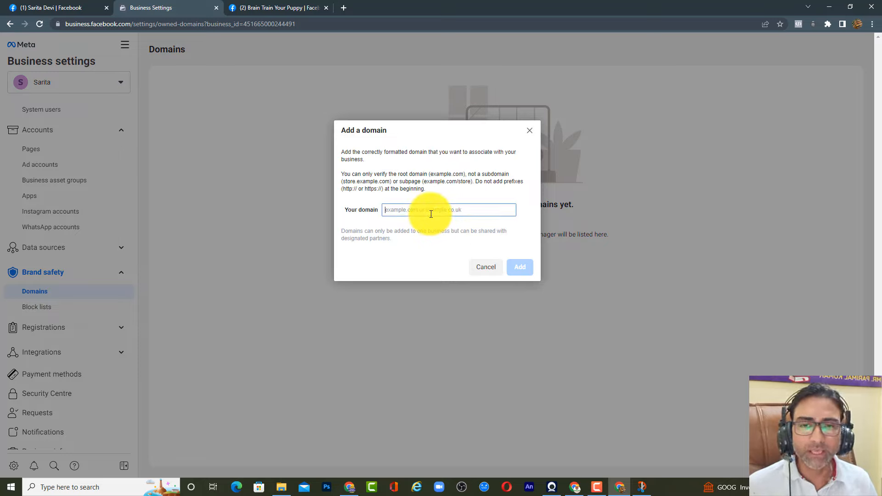
left_click(431, 212)
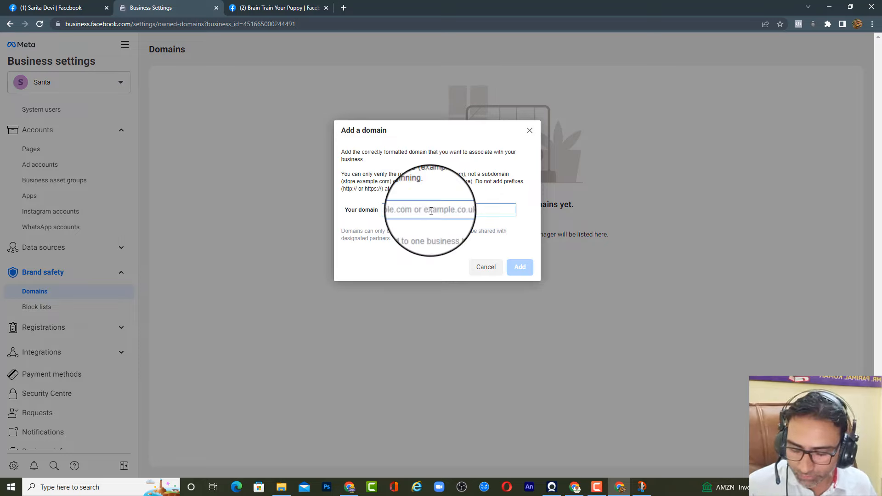
type("dog.fun")
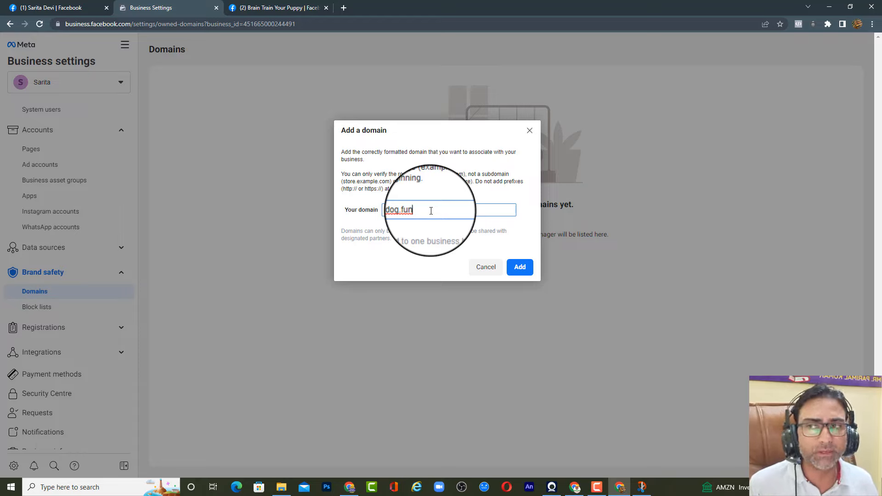
type("brainy")
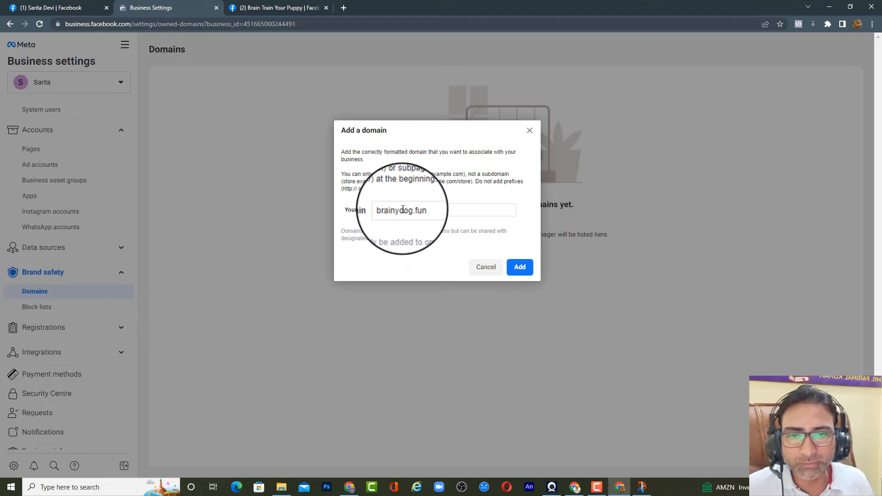
left_click(523, 268)
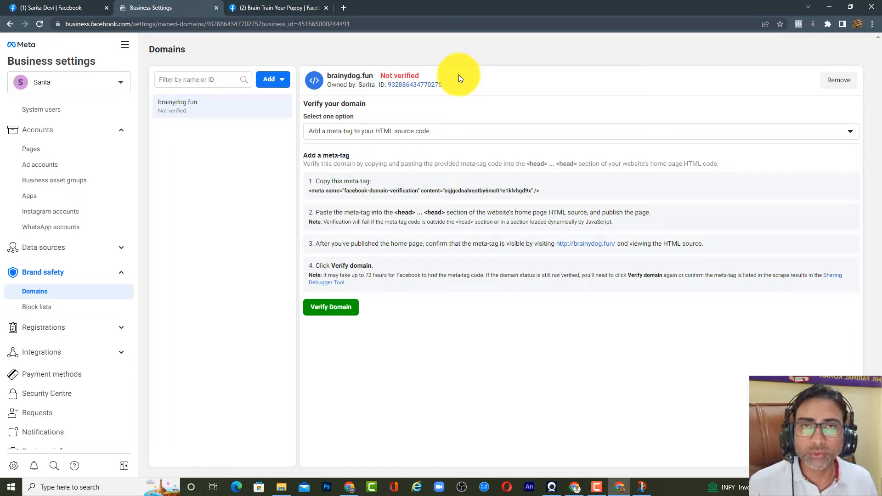
Step: Choose DNS TXT record verification for brainydog.fun and open the domain's DNS / Nameservers settings in Hostinger
left_click(443, 133)
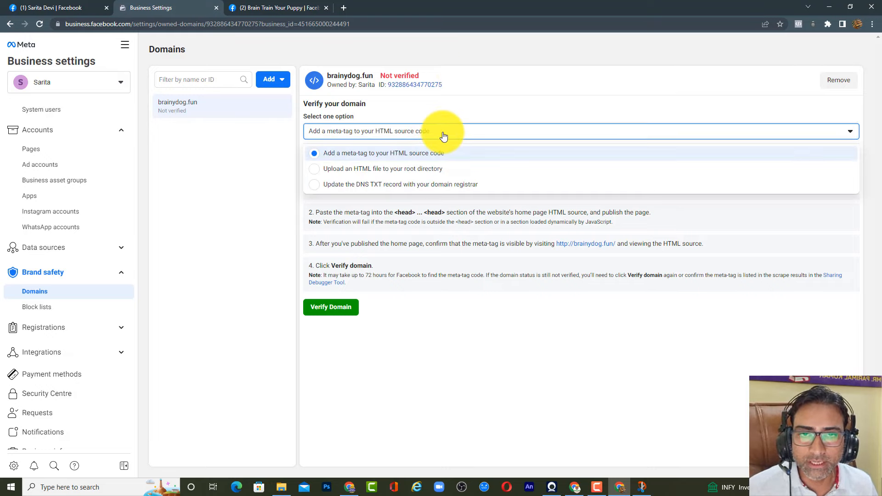
left_click(342, 185)
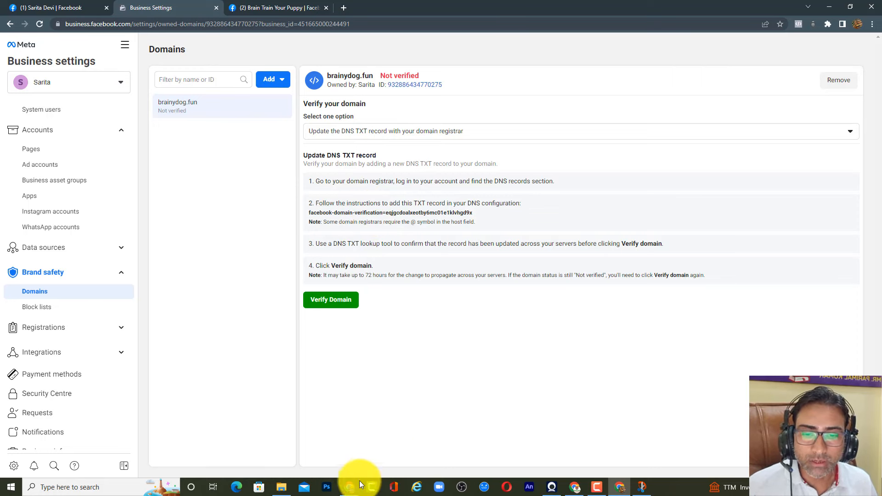
left_click(349, 488)
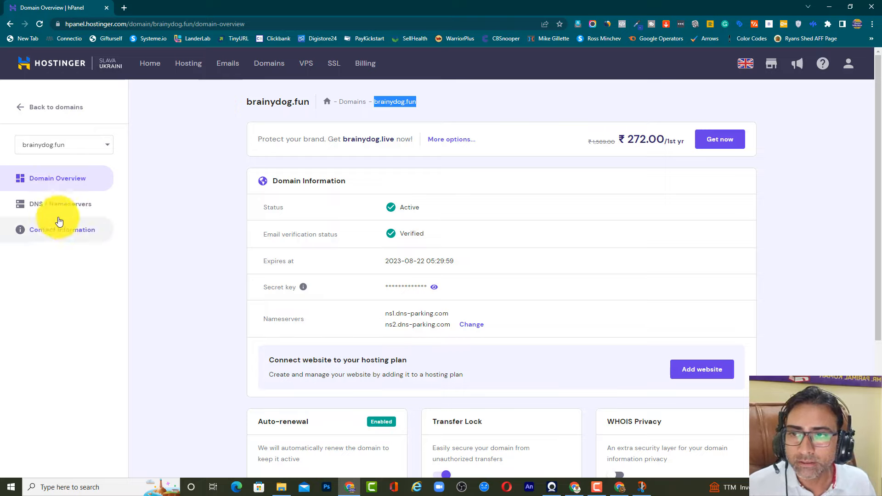
left_click(71, 208)
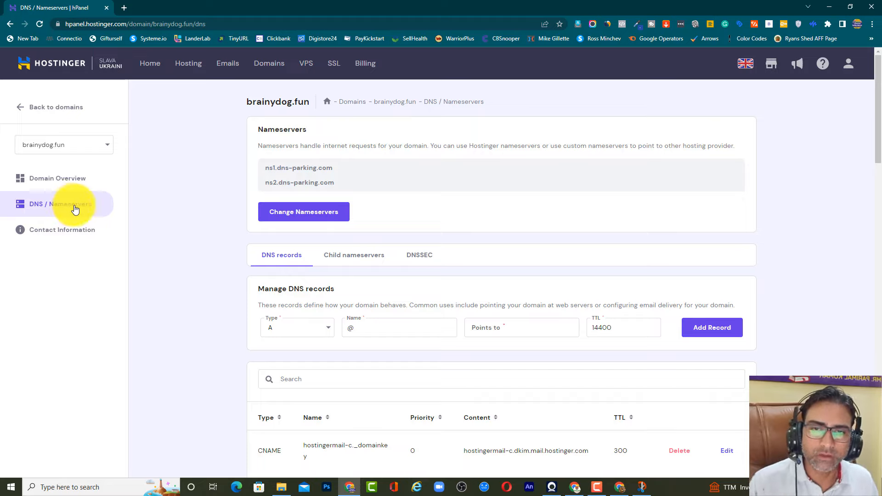
Step: Set the new DNS record's type to TXT and paste the Facebook domain verification code as its TXT value
scroll(150, 209, "down", 2)
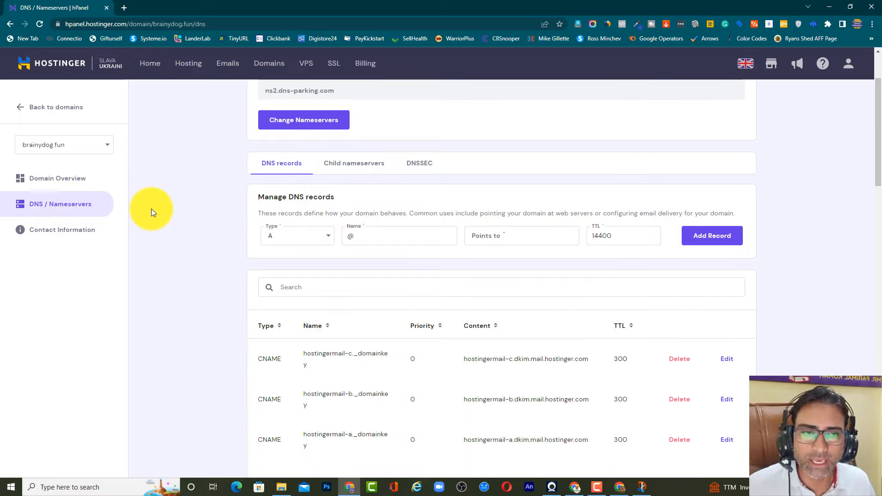
left_click(719, 241)
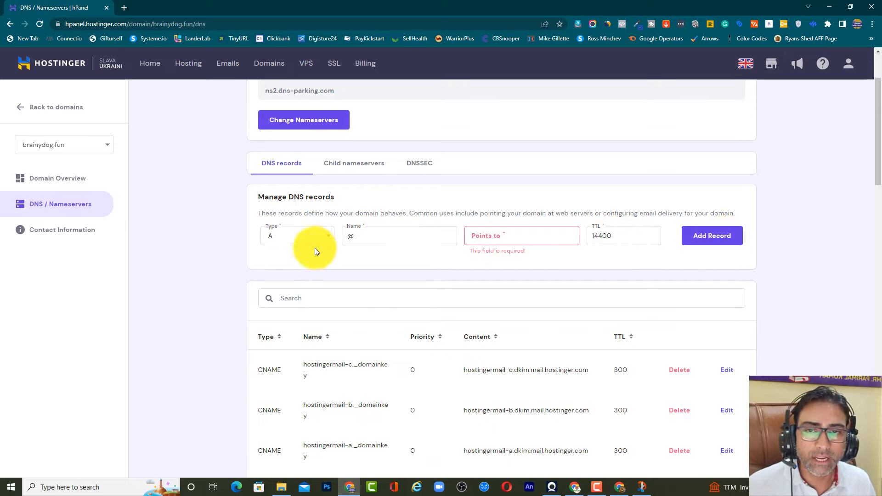
left_click(314, 236)
scroll(309, 299, "down", 1)
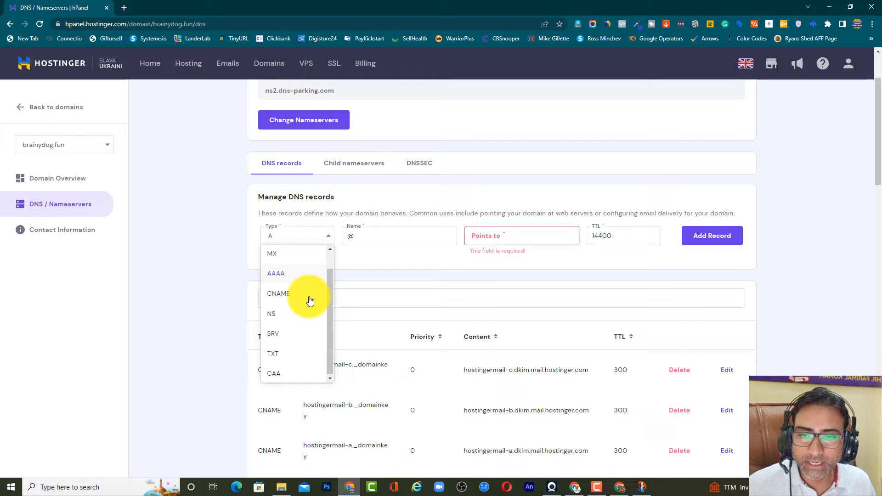
left_click(285, 352)
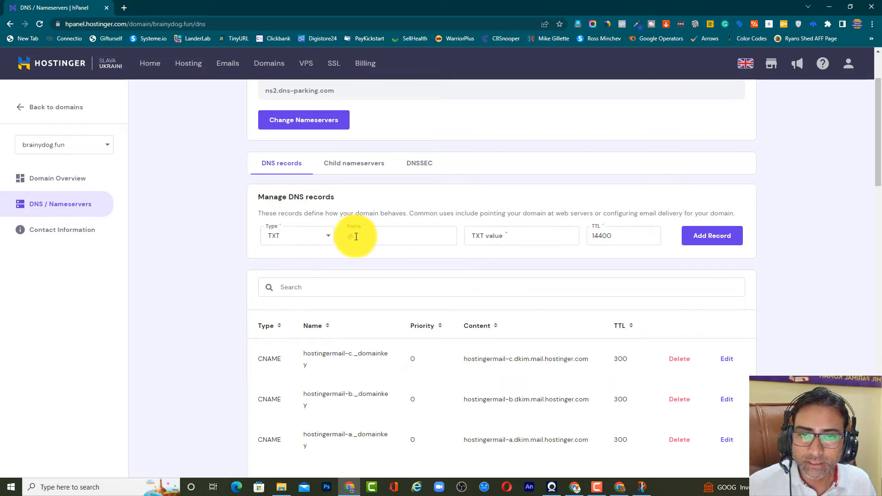
left_click(493, 238)
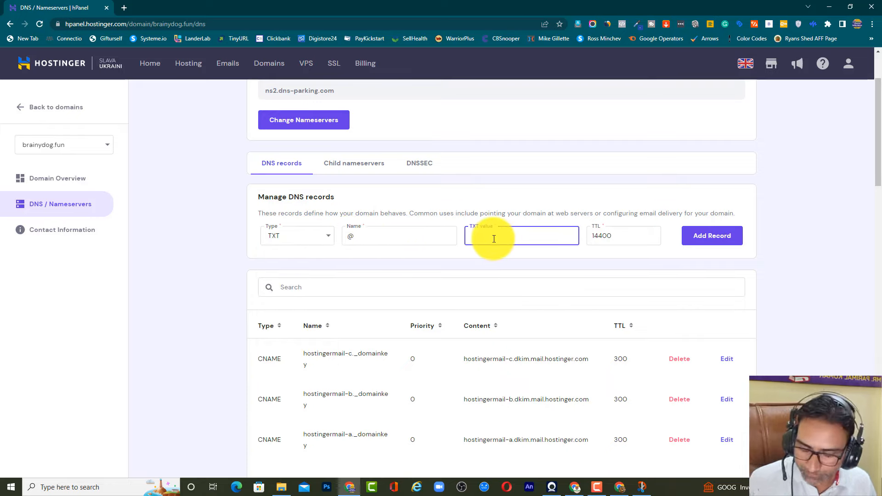
key("ctrl+v")
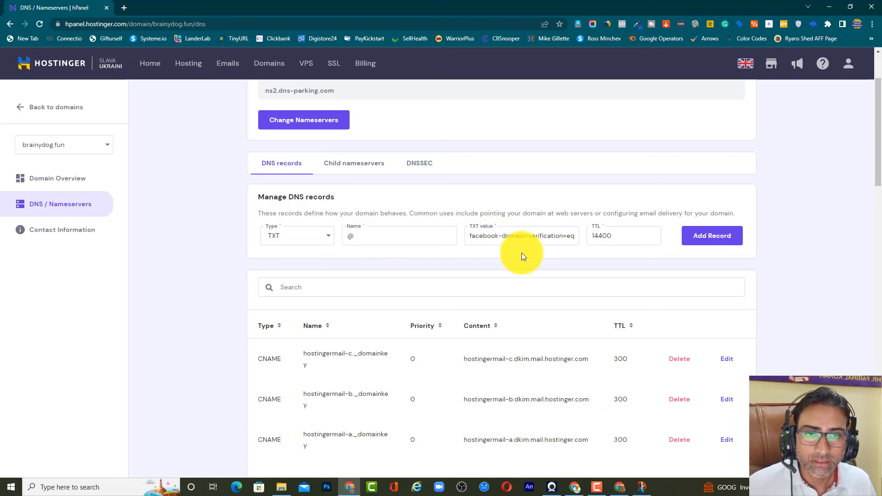
Step: Recheck the verification code in Business Settings, add the TXT record in Hostinger, and request verification of brainydog.fun in Business Settings
left_click(356, 215)
key("alt+Tab")
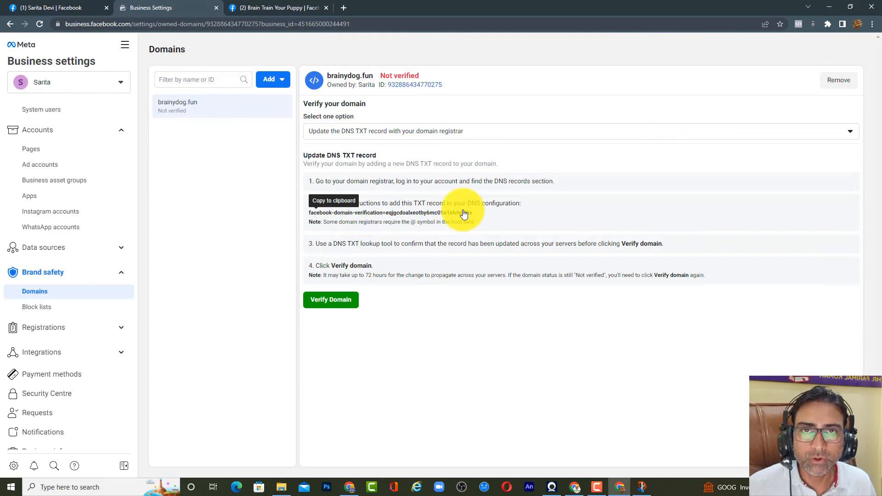
key("alt+Tab")
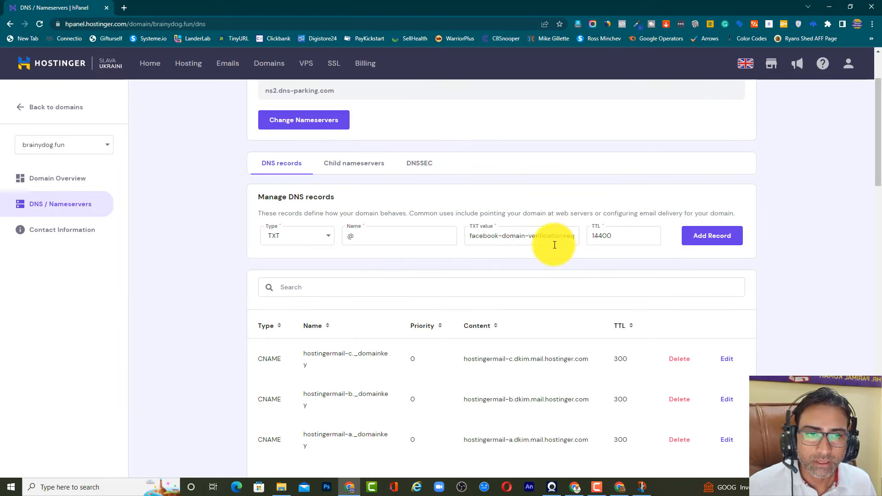
left_click(701, 236)
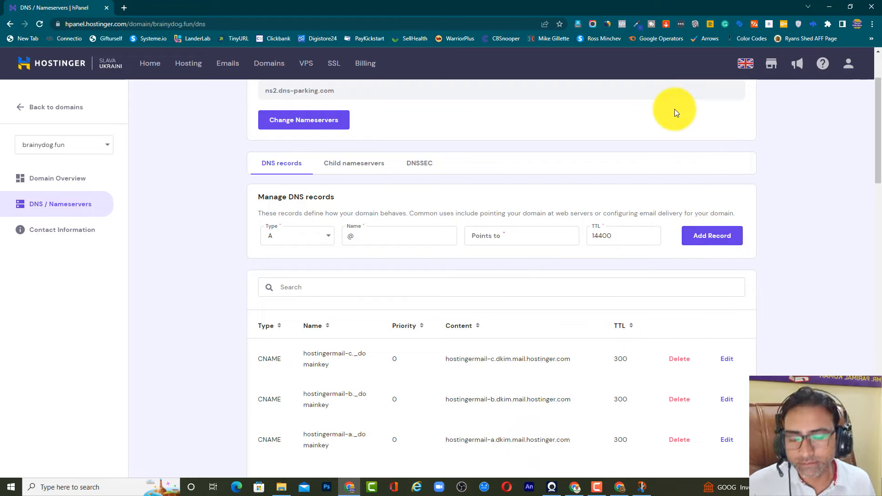
key("alt+Tab")
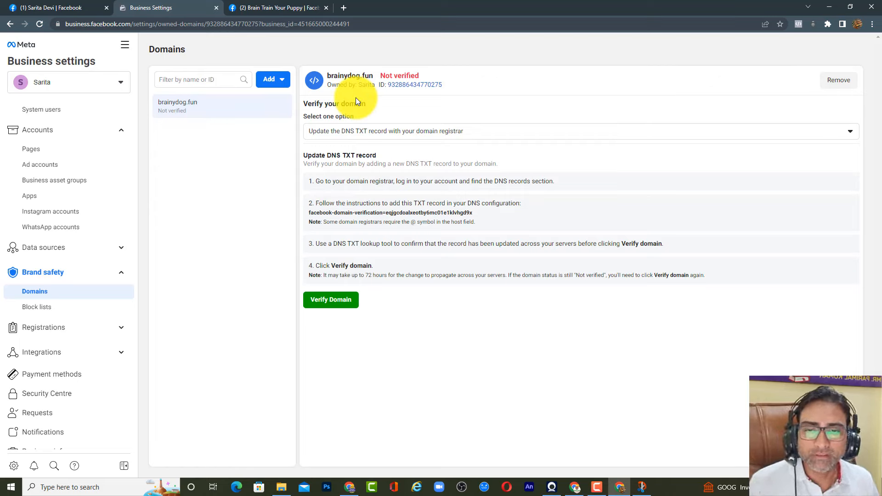
left_click(343, 302)
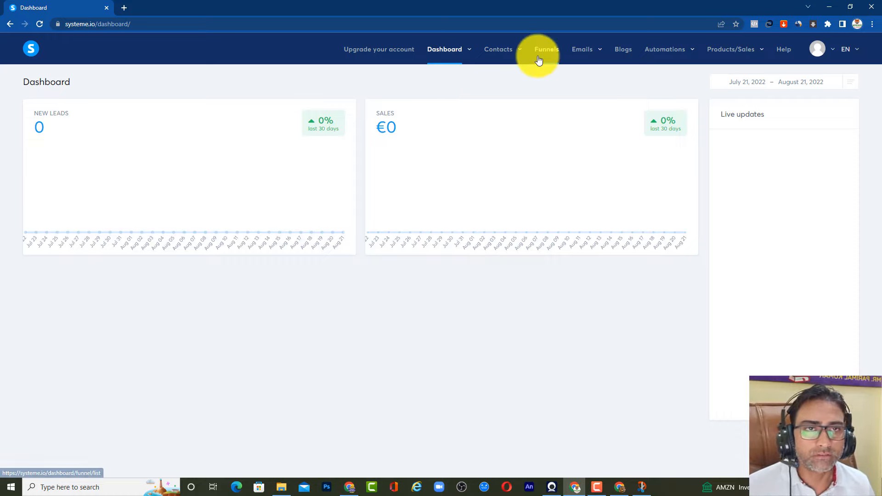
Step: Open the systeme.io Domains settings and start adding a custom domain
left_click(833, 54)
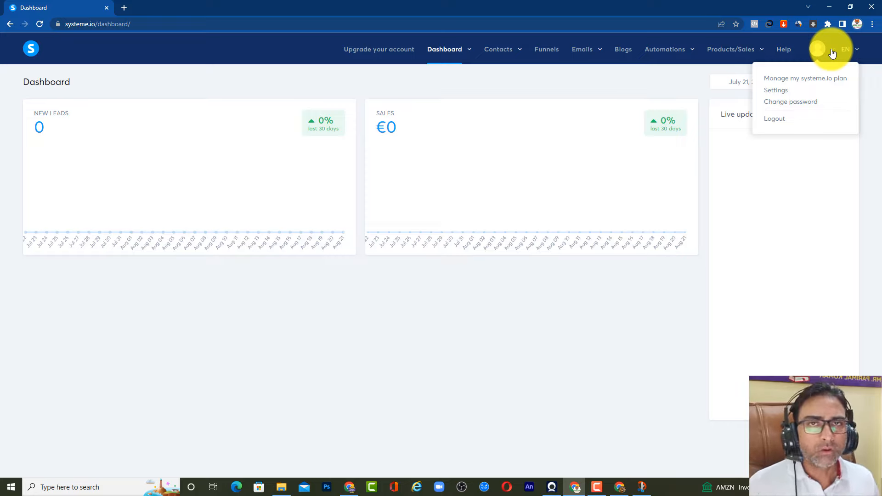
left_click(784, 92)
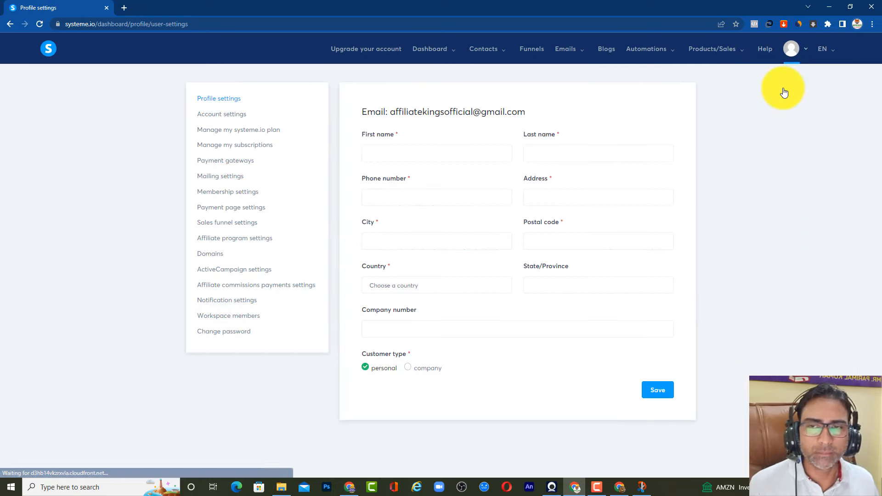
mouse_move(808, 49)
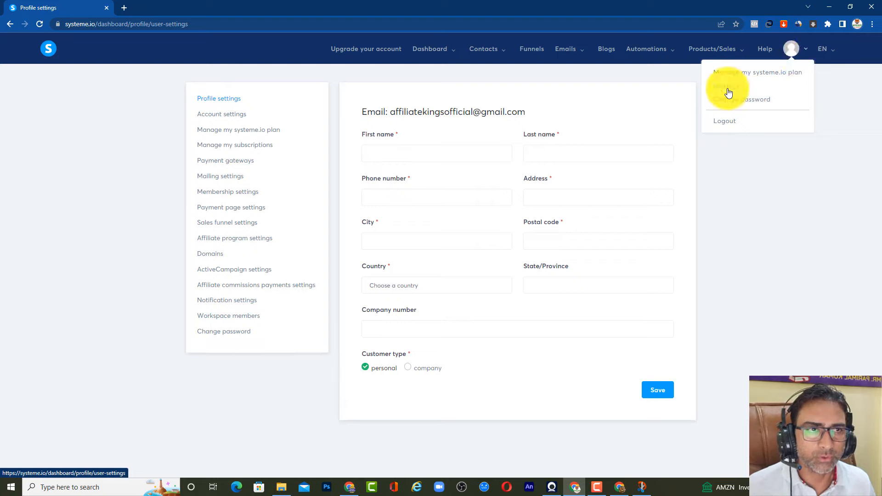
left_click(206, 255)
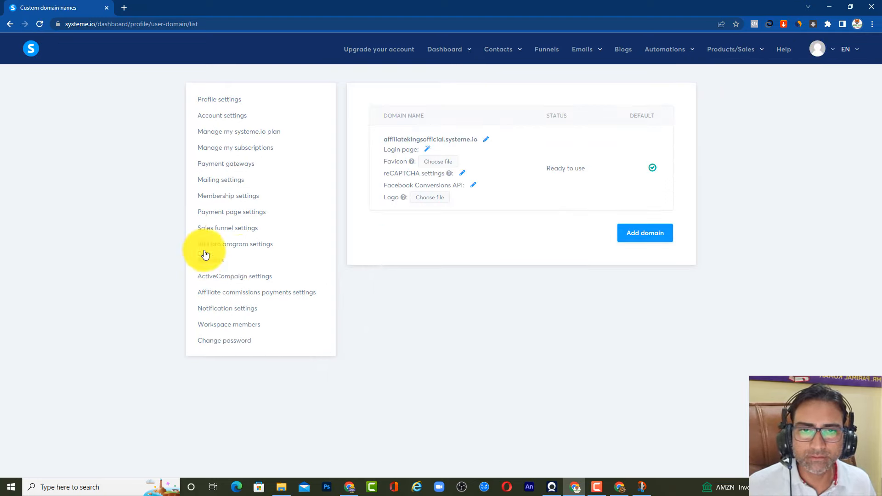
left_click(633, 236)
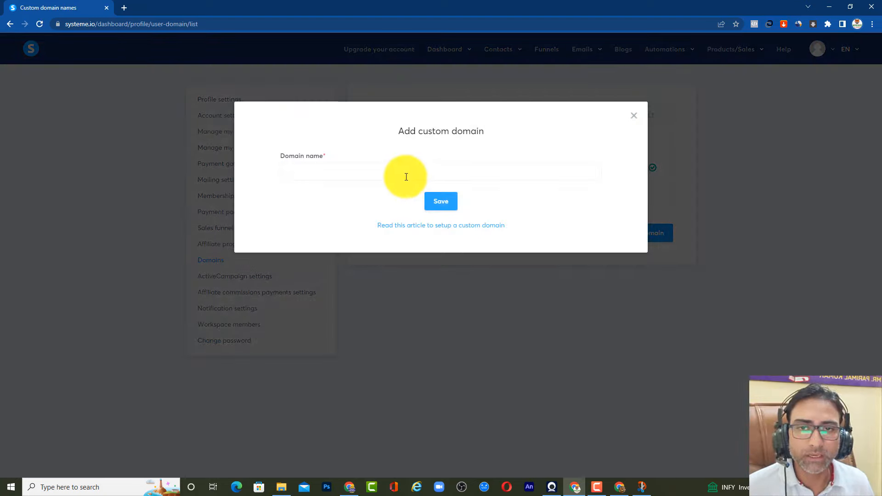
left_click(405, 174)
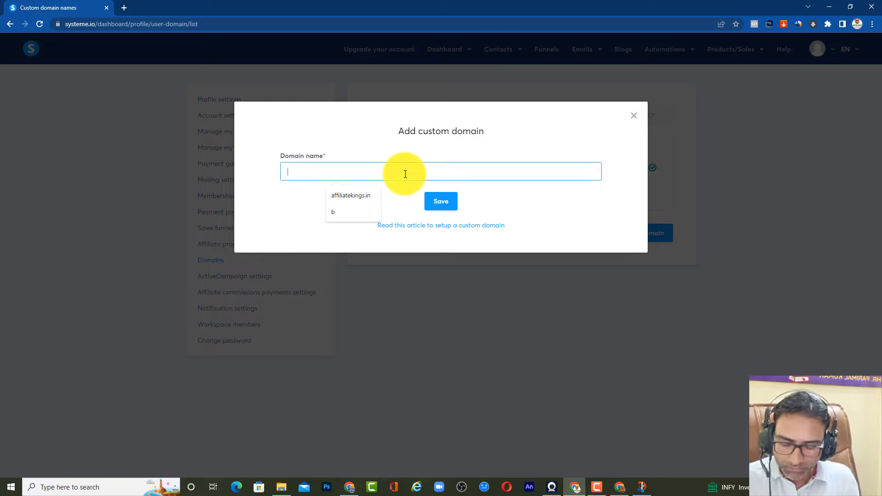
key("ctrl+v")
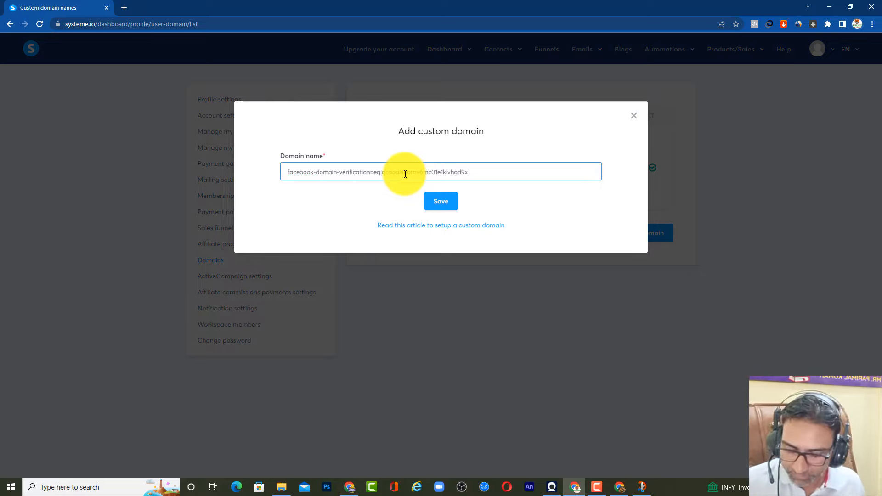
key("ctrl+a")
key("BackSpace")
Step: Try to save brainydog.fun as the custom domain name
type("brainy")
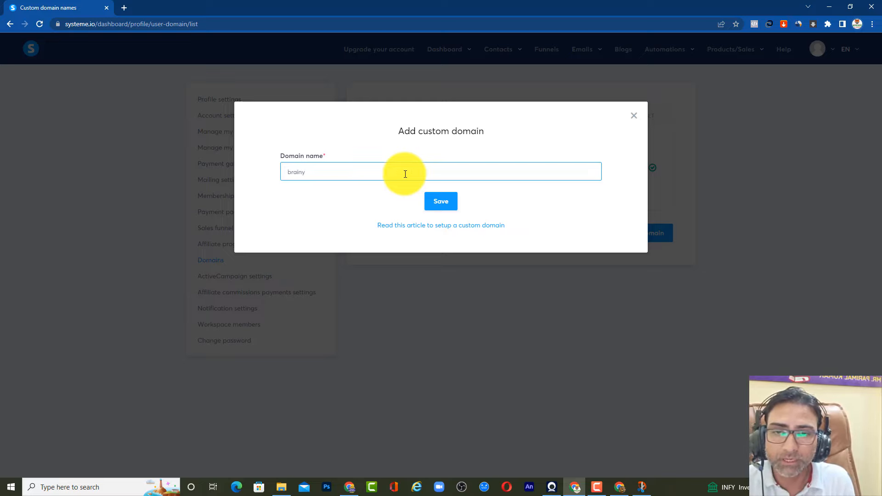
type("dog.fu")
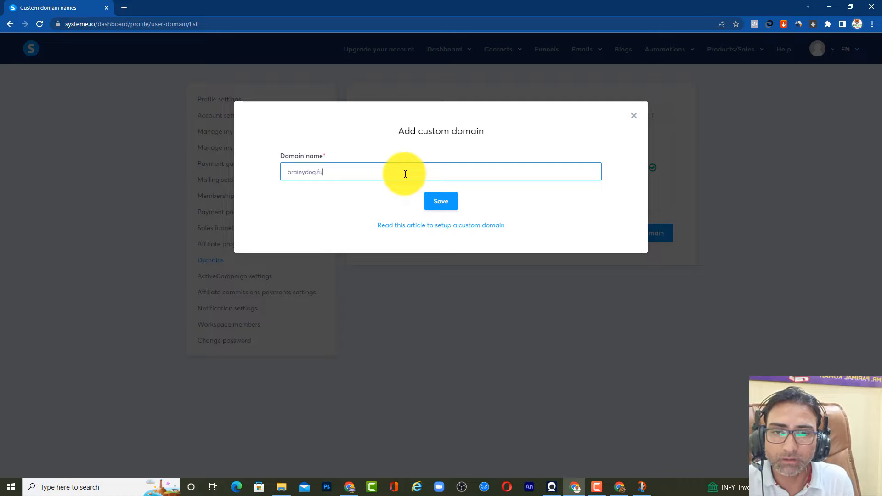
type("n")
left_click(438, 202)
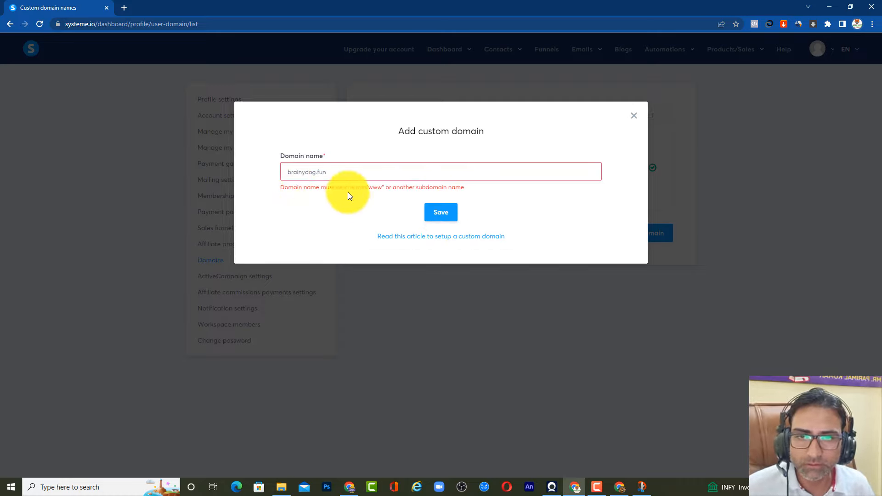
left_click(286, 172)
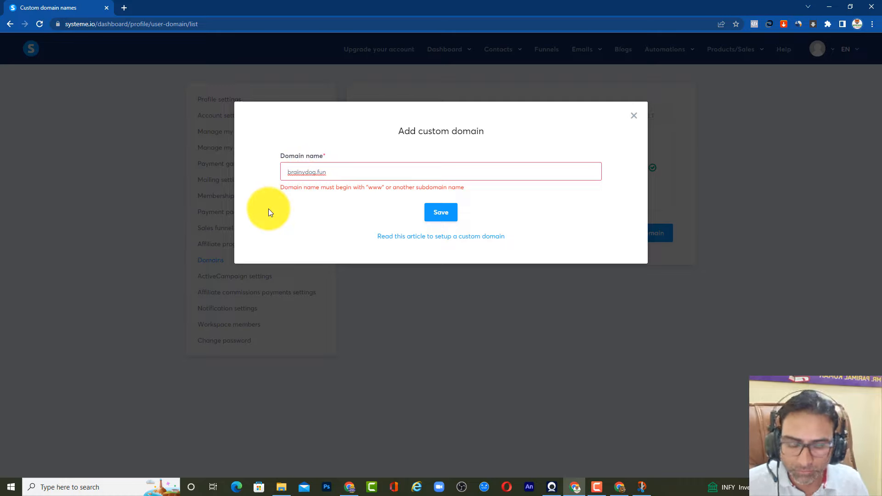
type("www.")
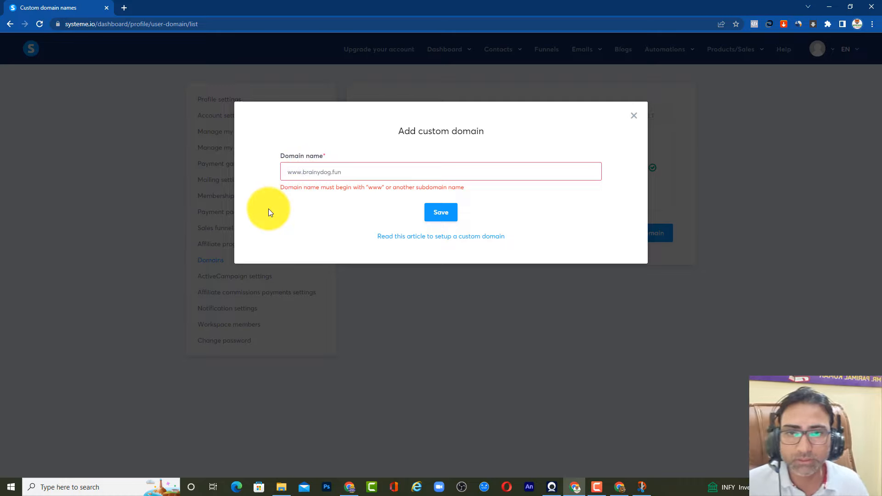
left_click(455, 207)
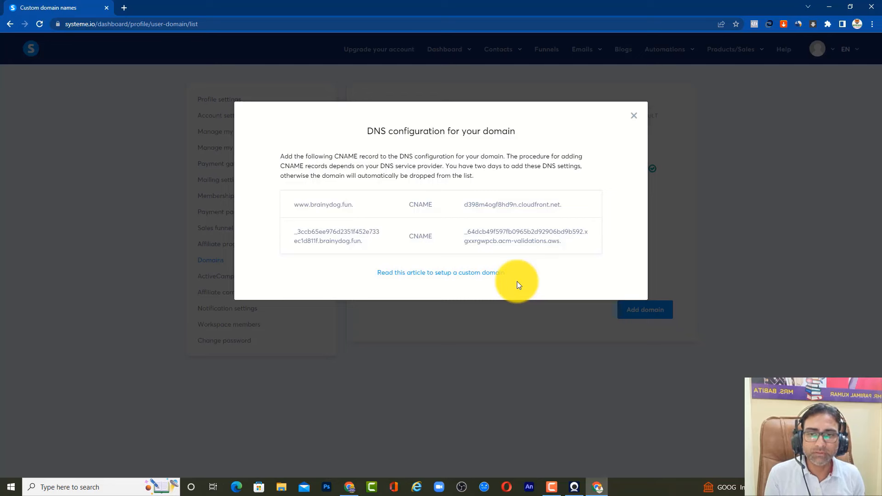
Step: Switch to Hostinger and delete the www CNAME record that points to brainydog.fun
mouse_move(349, 486)
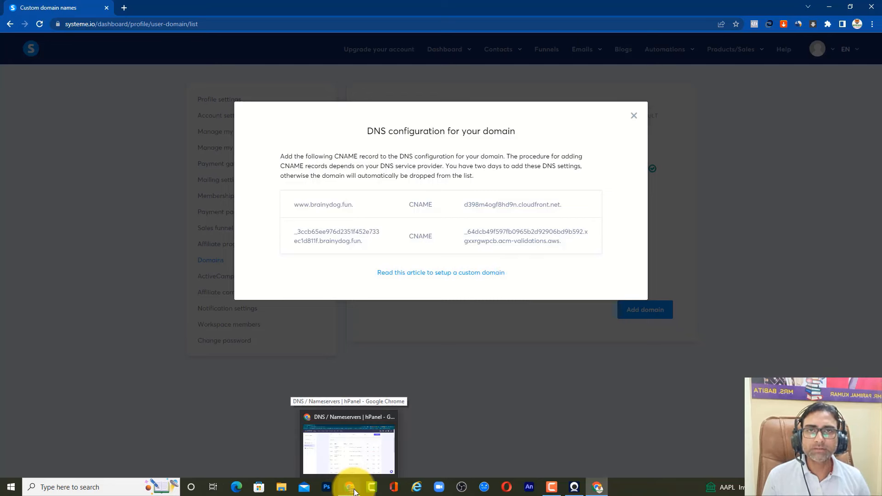
left_click(377, 433)
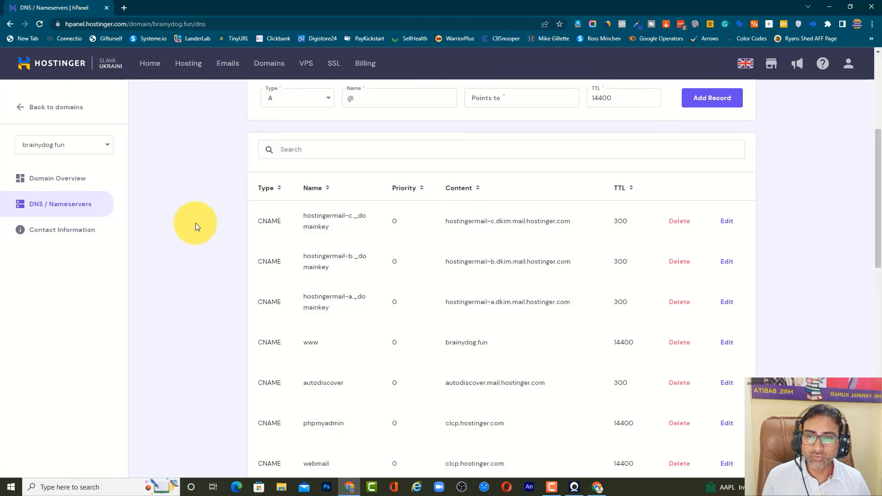
scroll(195, 222, "up", 5)
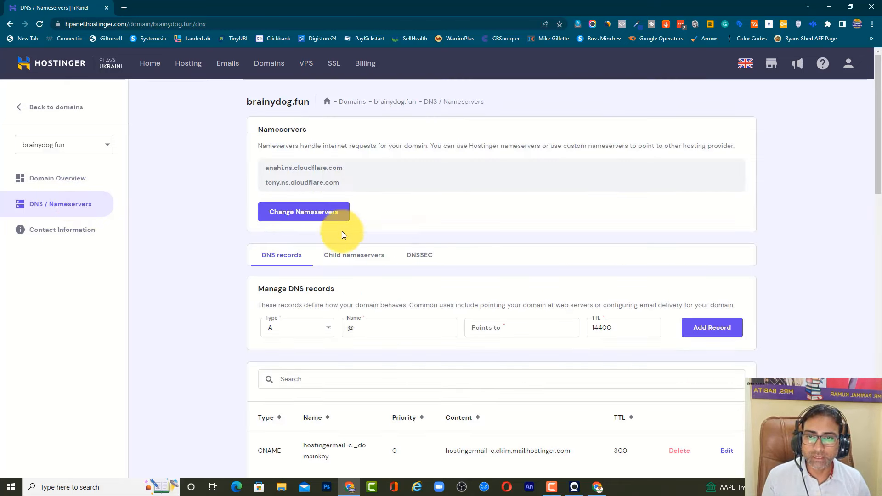
left_click(302, 330)
left_click(211, 310)
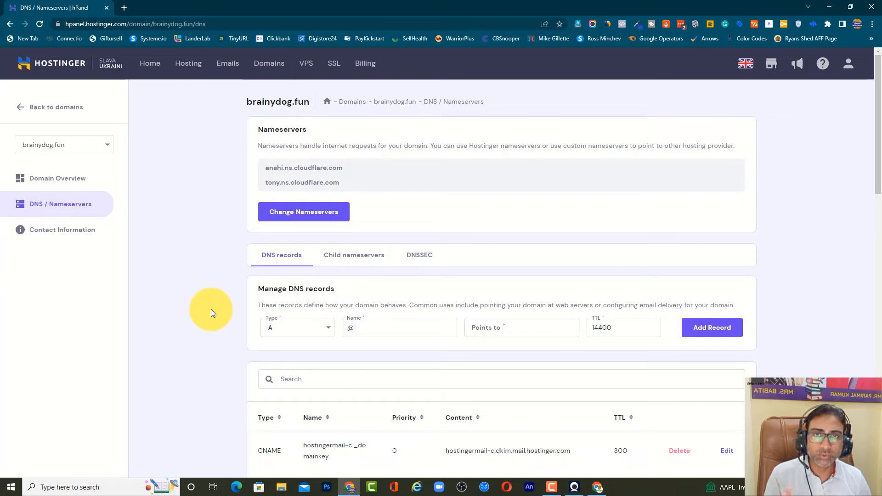
scroll(211, 310, "down", 7)
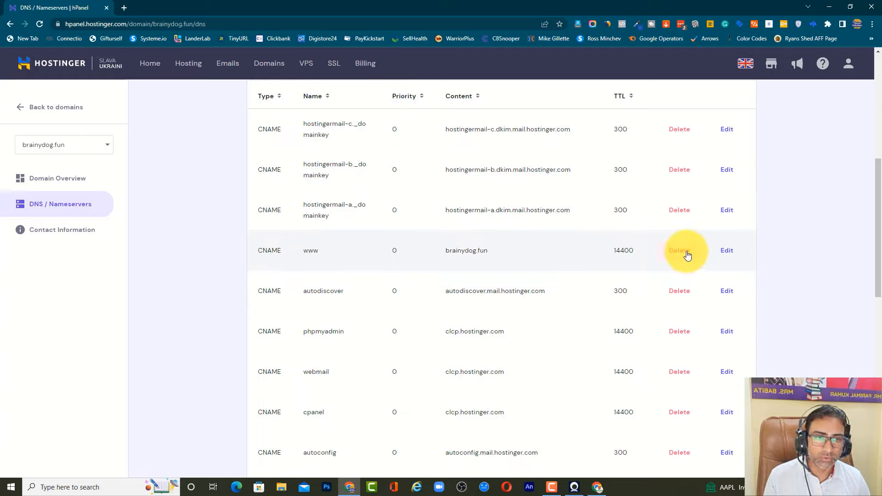
left_click(684, 251)
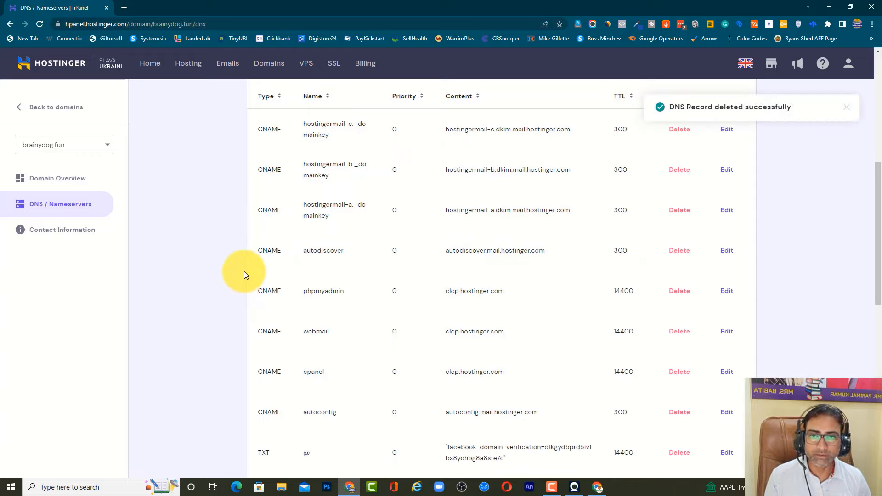
key("alt+Tab")
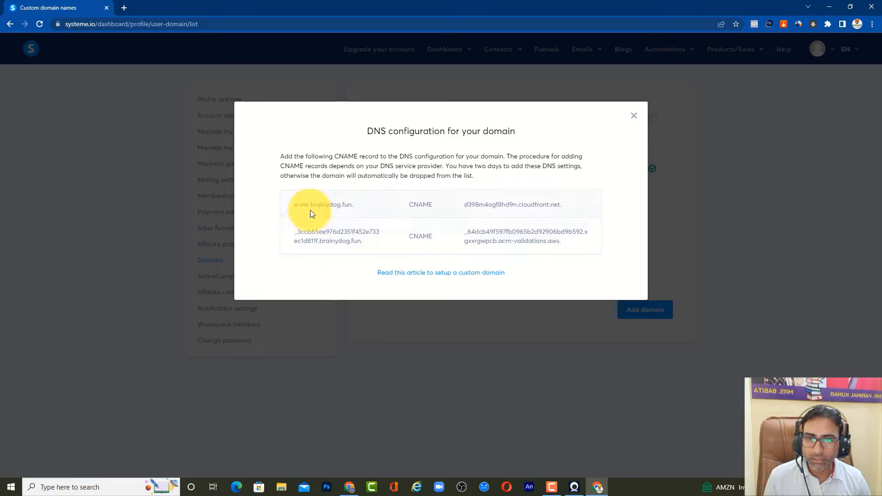
left_click_drag(464, 204, 570, 208)
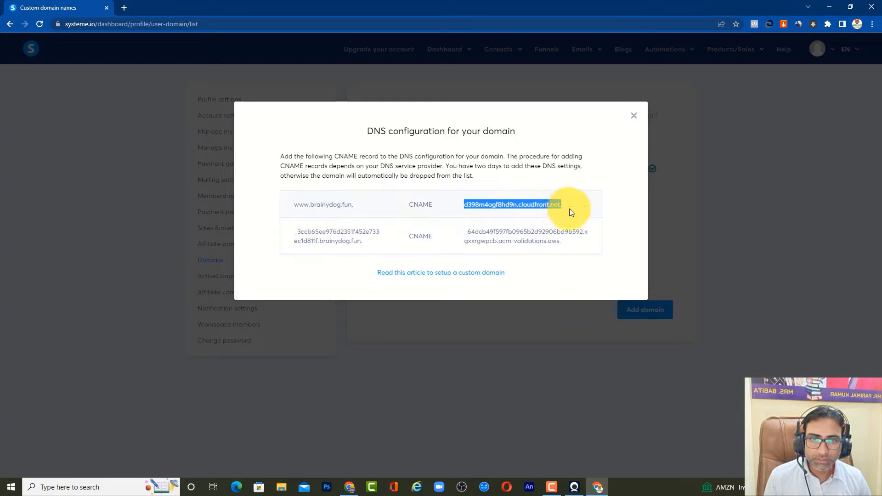
right_click(566, 208)
left_click(559, 217)
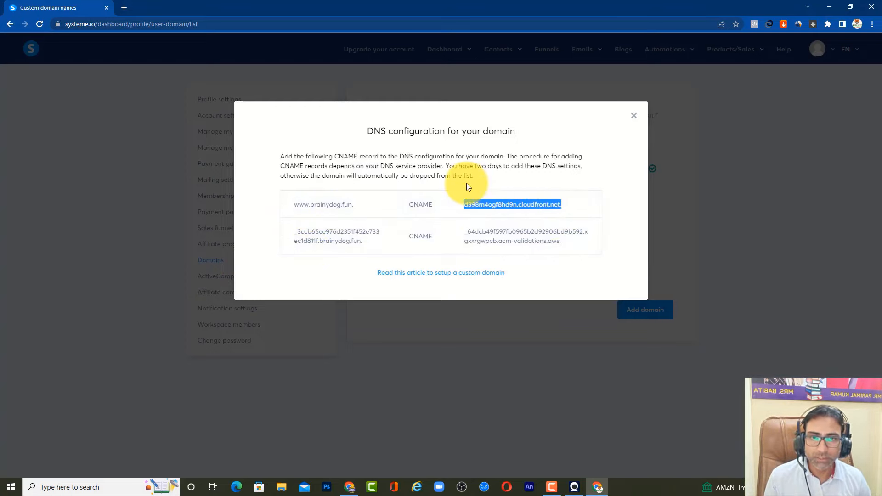
Step: Add a CNAME record in Hostinger with the name www and the target d398m4ogf8hd9n.cloudfront.net
key("alt+Tab")
scroll(336, 241, "up", 5)
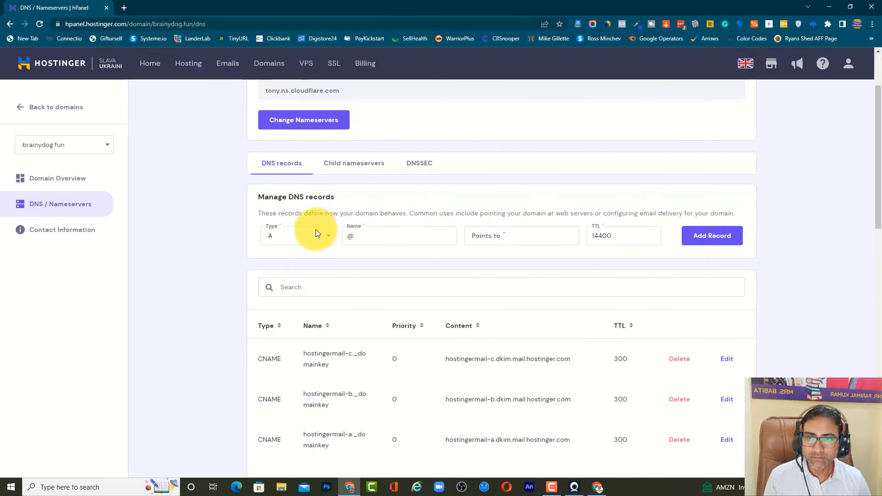
left_click(309, 231)
left_click(275, 315)
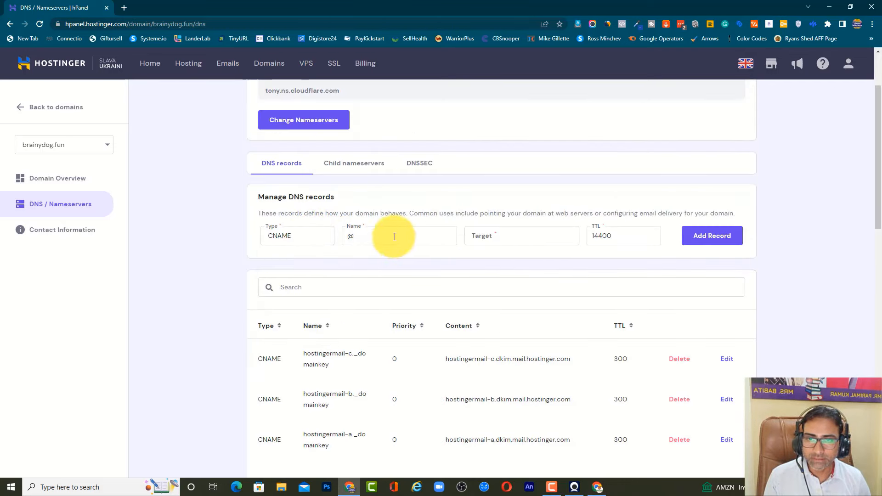
double_click(365, 236)
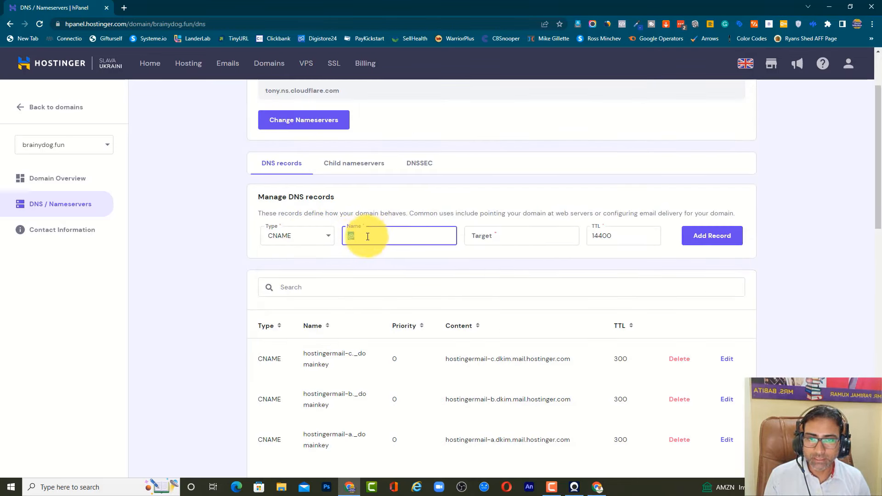
type("www")
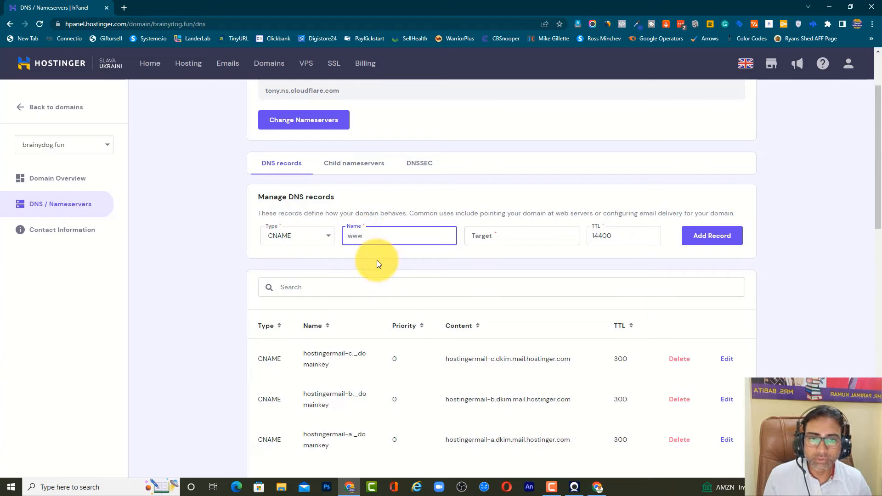
left_click(489, 238)
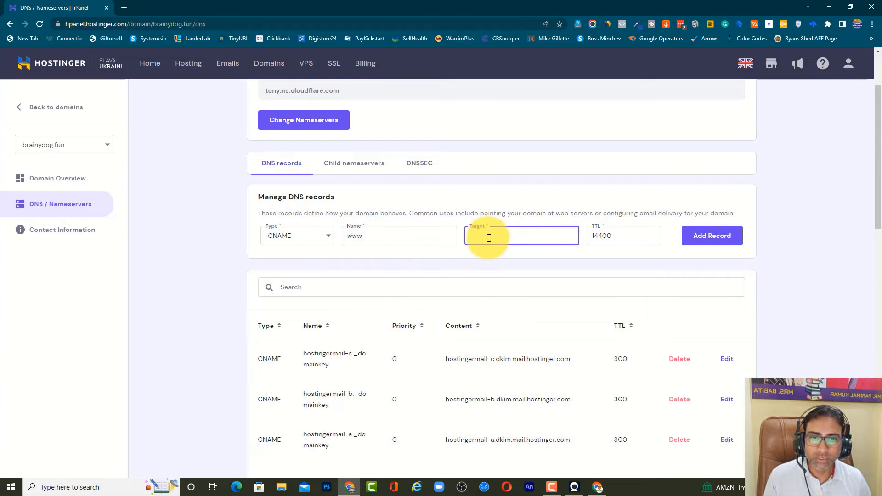
right_click(489, 238)
left_click(523, 307)
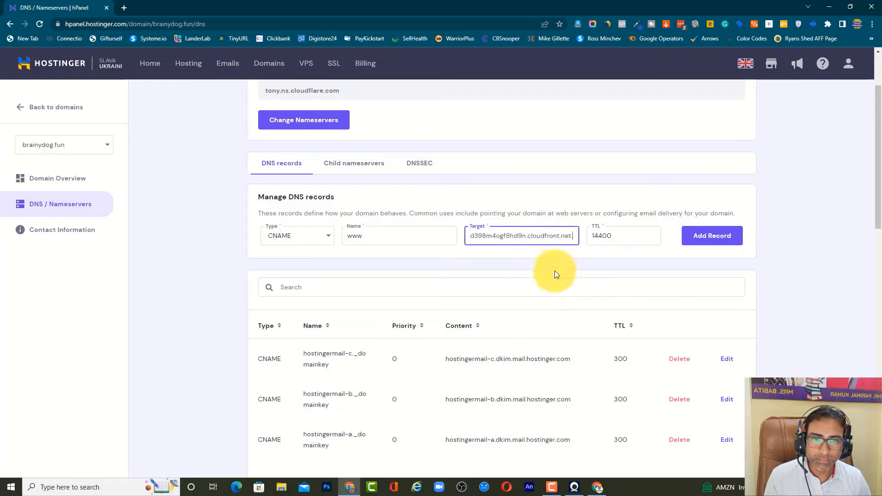
left_click(719, 237)
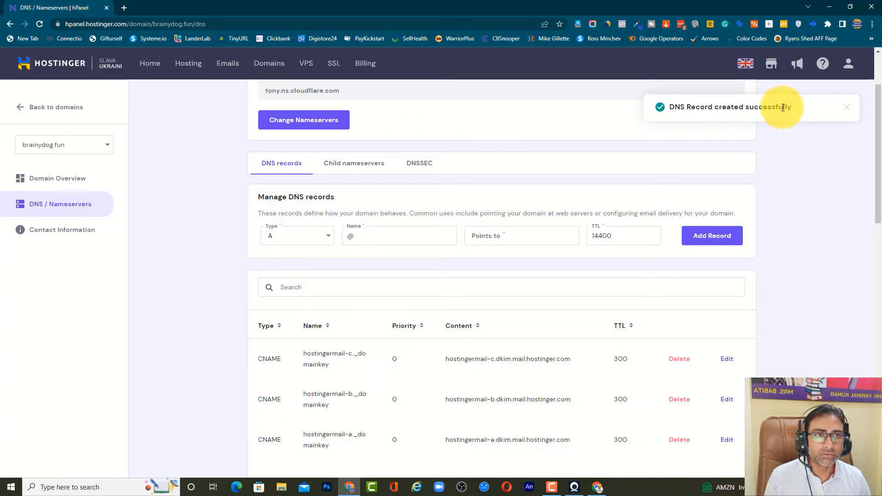
left_click(847, 108)
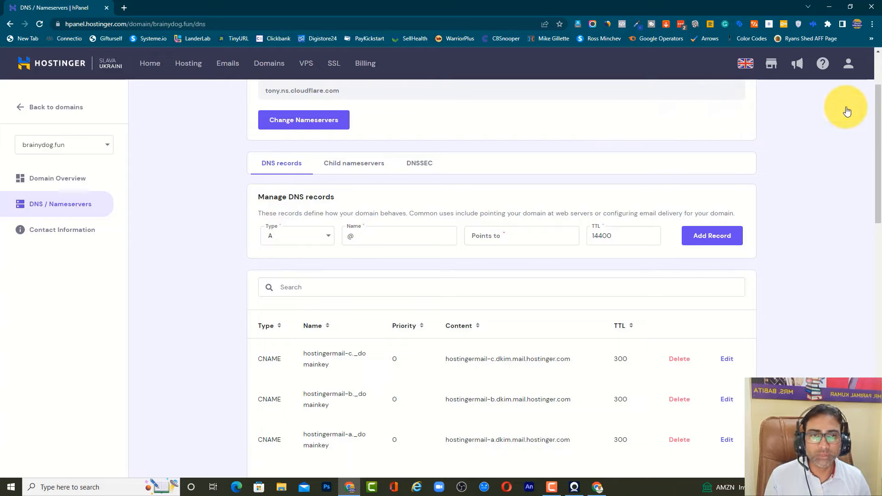
Step: Copy the second CNAME record's name from systeme.io's DNS configuration, without the .brainydog.fun ending
key("alt+Tab")
left_click(316, 266)
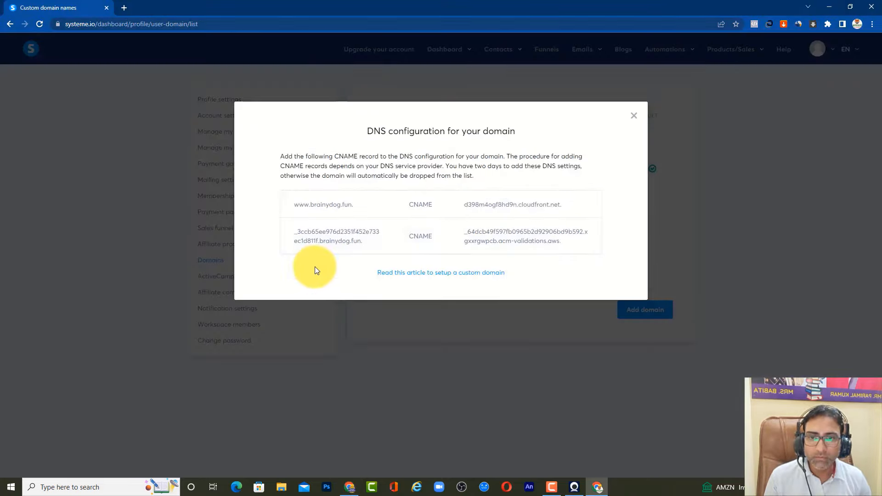
scroll(300, 272, "up", 4)
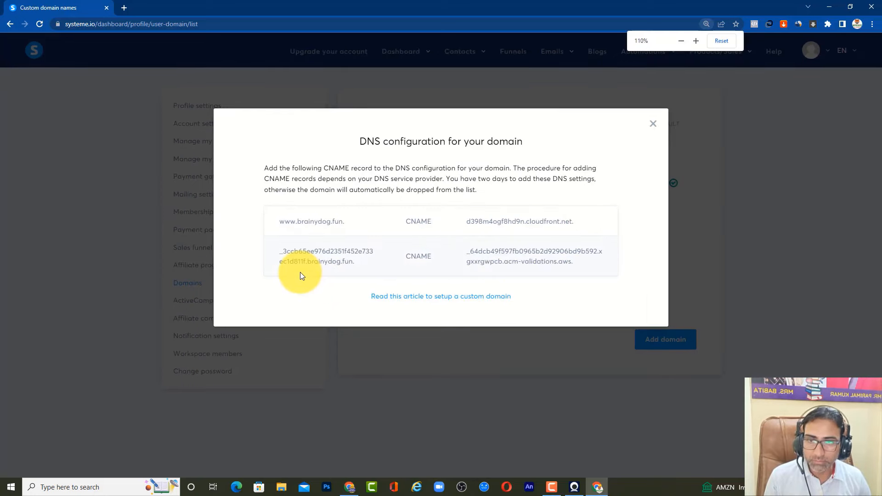
scroll(323, 300, "down", 1)
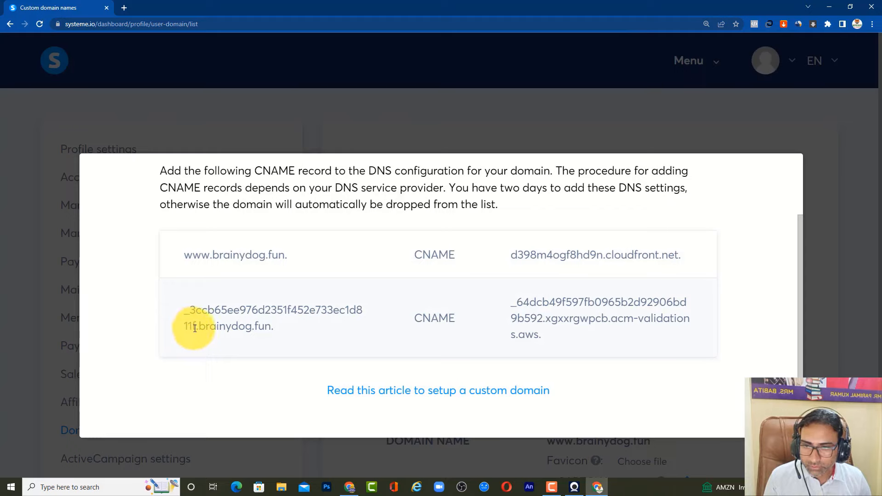
left_click_drag(191, 326, 180, 313)
right_click(191, 310)
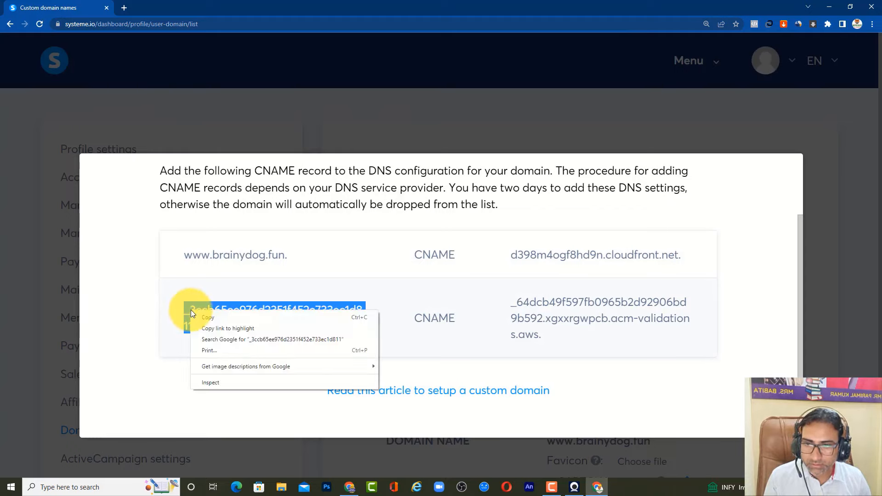
left_click(169, 319)
left_click_drag(192, 326, 186, 310)
right_click(195, 310)
left_click(207, 317)
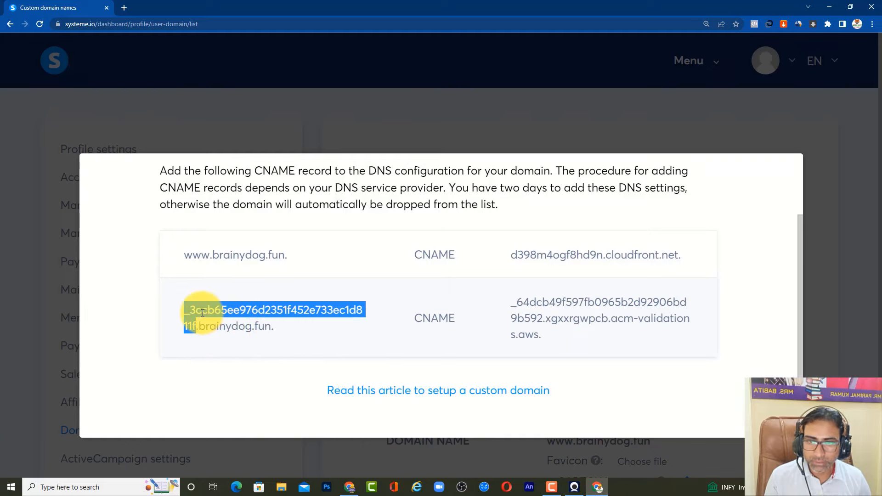
Step: Switch to Hostinger and start a second CNAME record for brainydog.fun, using the copied record name
key("alt+Tab")
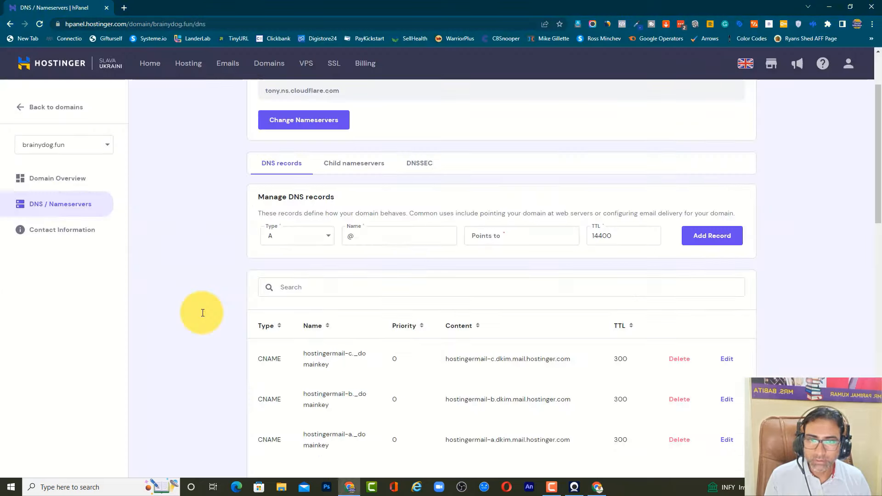
left_click(306, 239)
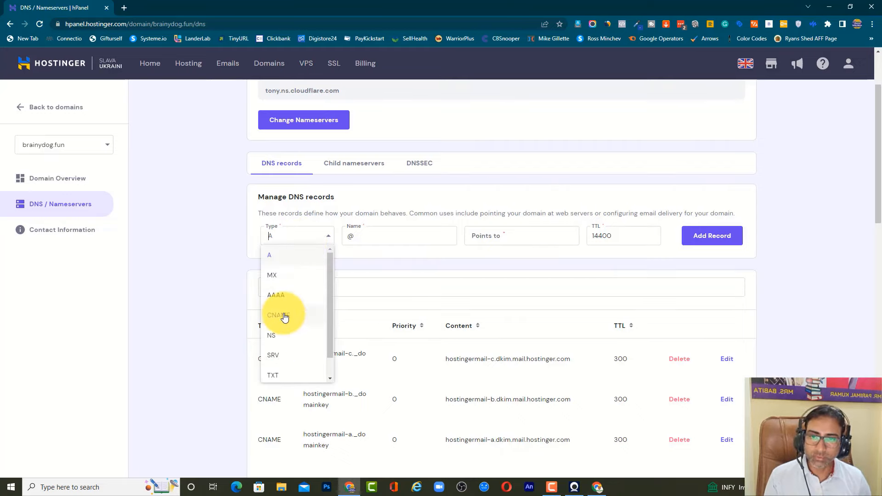
left_click(284, 317)
double_click(363, 237)
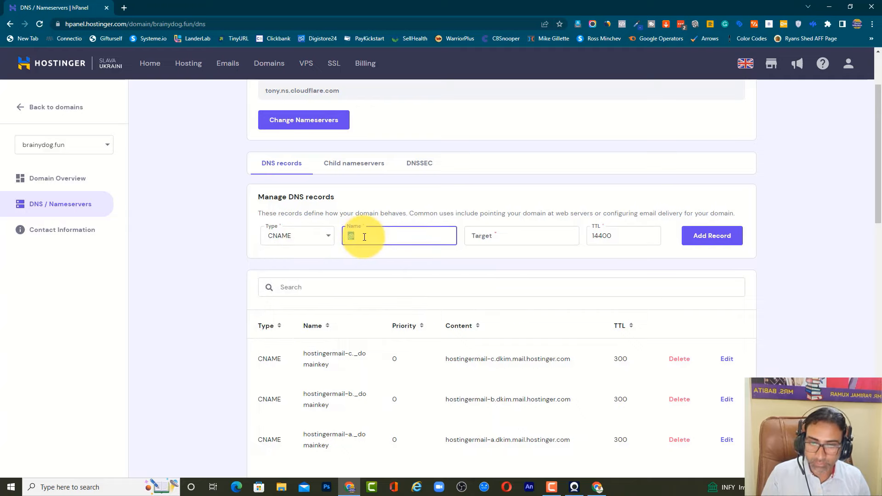
key("ctrl+v")
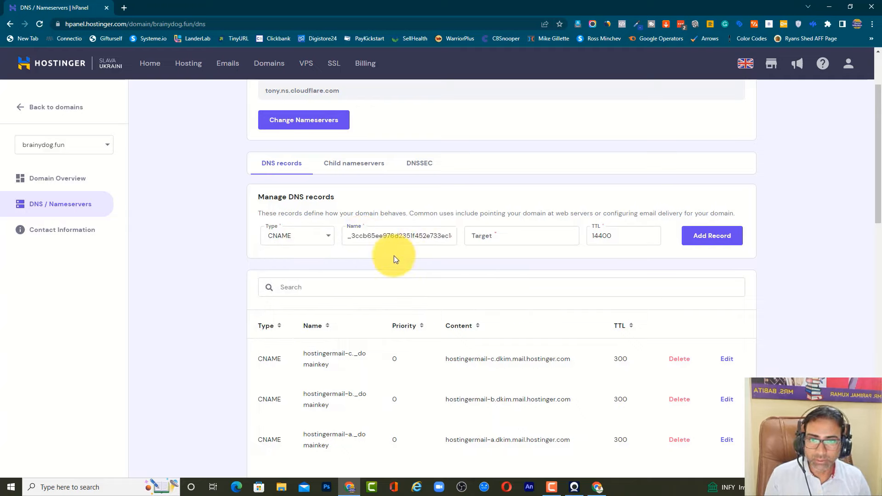
Step: Copy the second CNAME record's full acm-validations.aws target from systeme.io's DNS configuration
key("alt+Tab")
left_click(395, 256)
left_click_drag(508, 302, 561, 339)
right_click(569, 316)
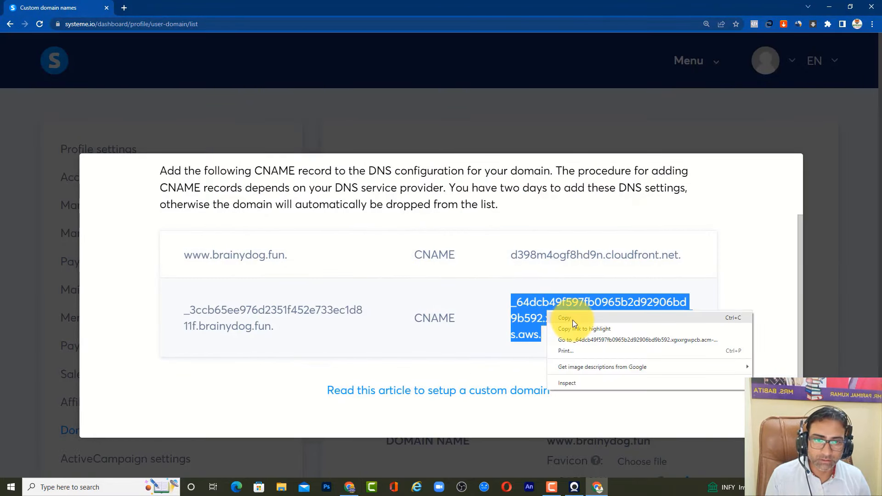
left_click(572, 318)
Step: Enter the copied acm-validations.aws address as the CNAME target in Hostinger and add the record
key("alt+Tab")
left_click(499, 237)
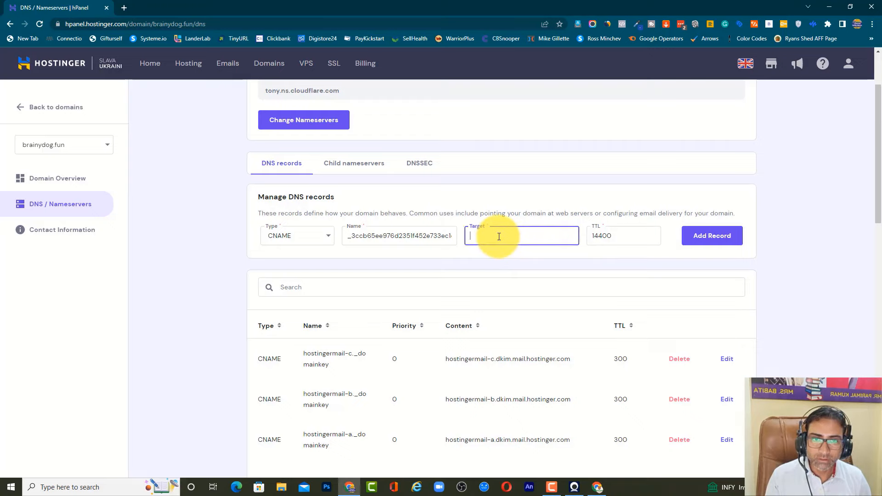
right_click(499, 238)
left_click(544, 307)
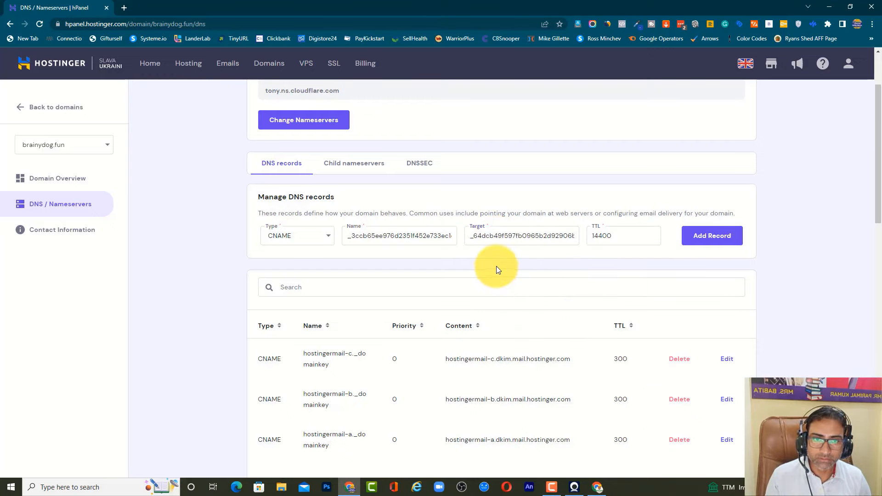
left_click(722, 236)
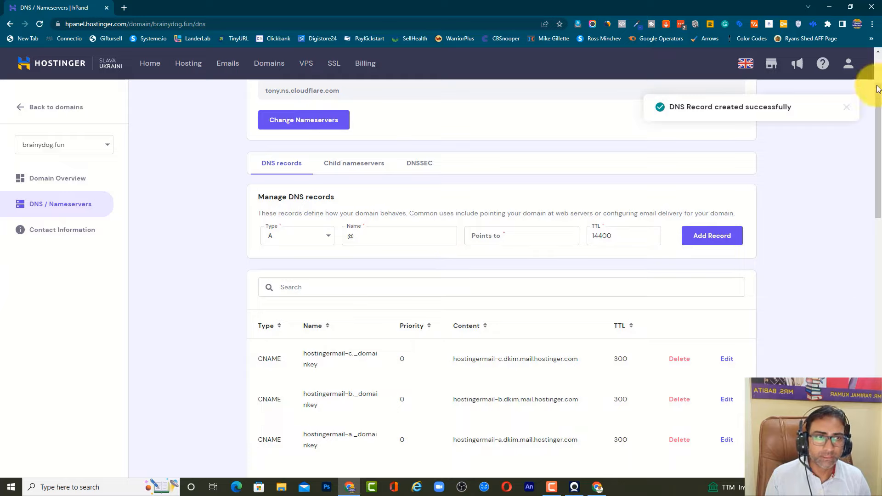
left_click(848, 106)
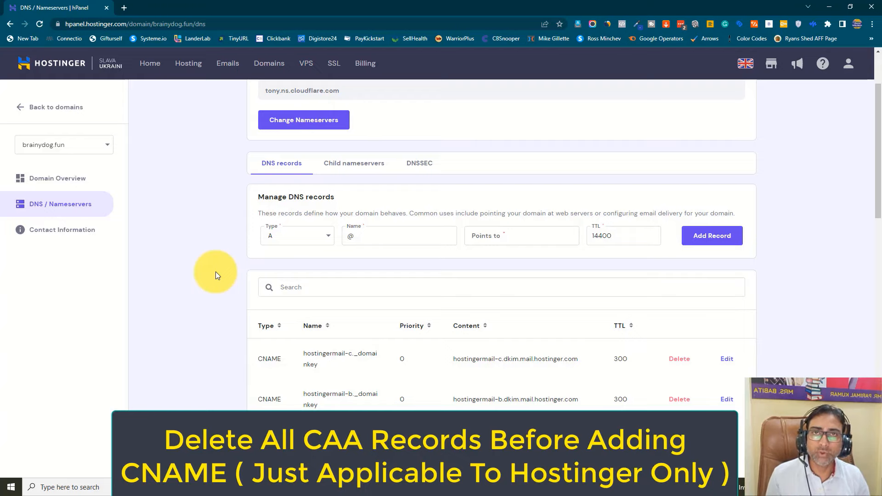
Step: Look through brainydog.fun's DNS records to check the added CNAME records and any remaining CAA records
scroll(216, 275, "down", 3)
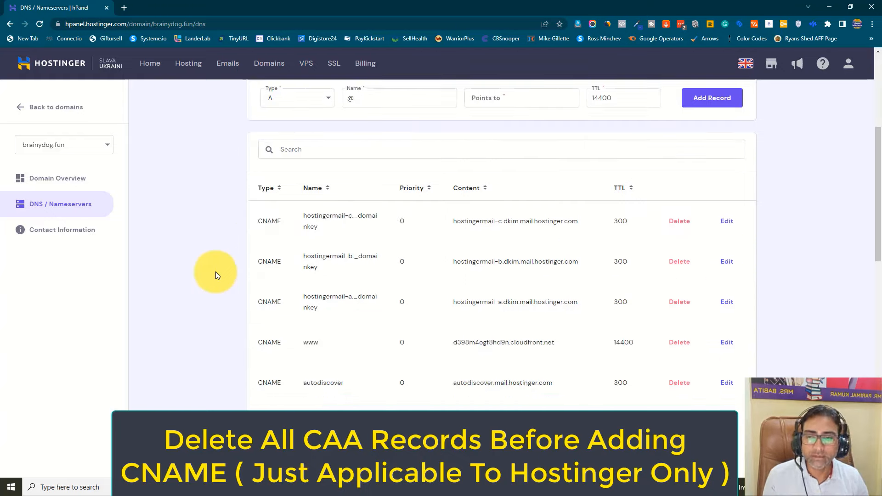
scroll(216, 275, "down", 4)
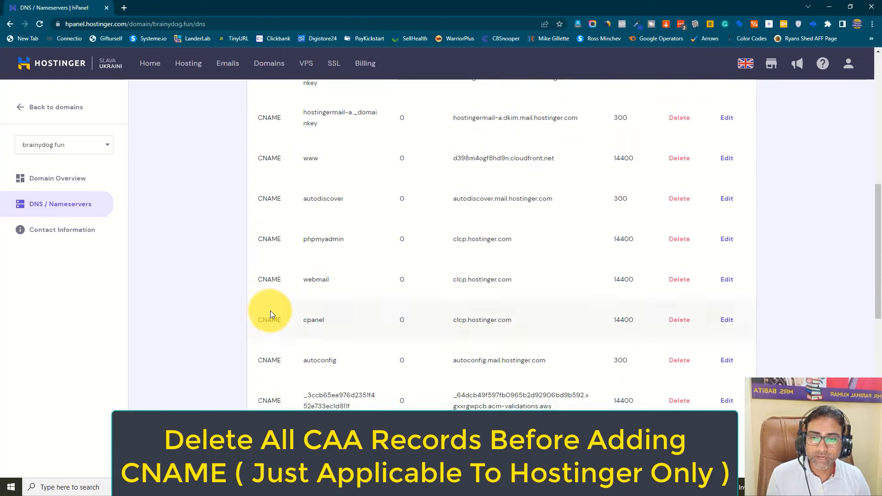
scroll(270, 311, "down", 3)
scroll(270, 310, "down", 3)
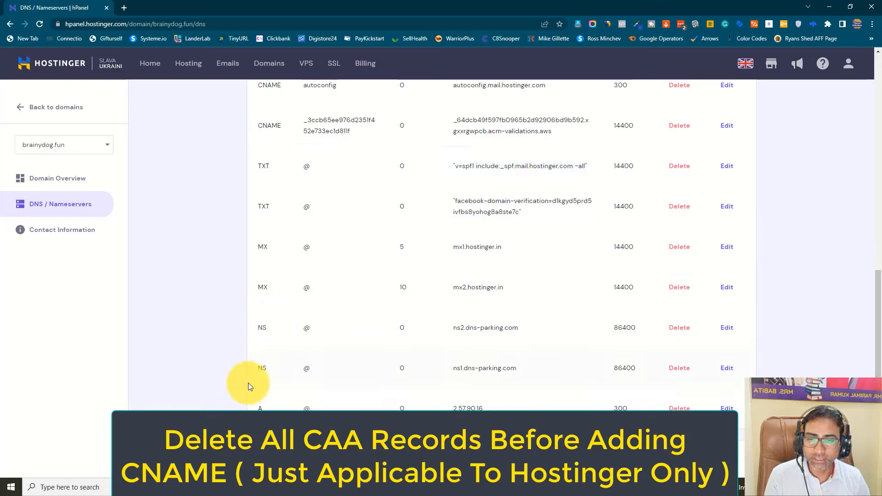
scroll(248, 384, "up", 4)
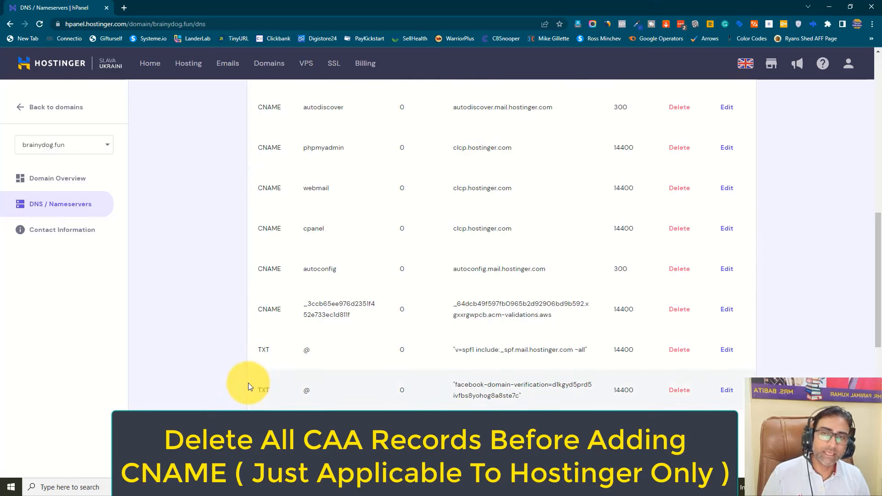
scroll(248, 382, "up", 5)
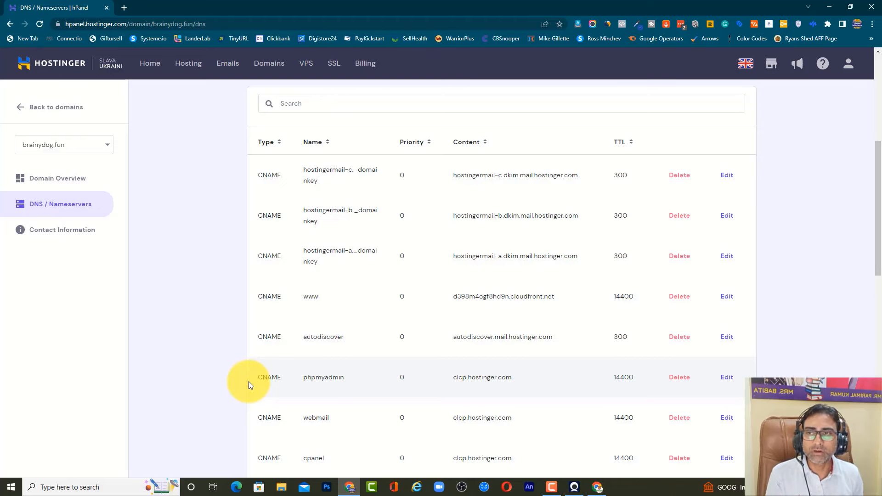
scroll(249, 382, "up", 5)
Step: Return to systeme.io, reset the page zoom and close the DNS configuration dialog
key("alt+Tab")
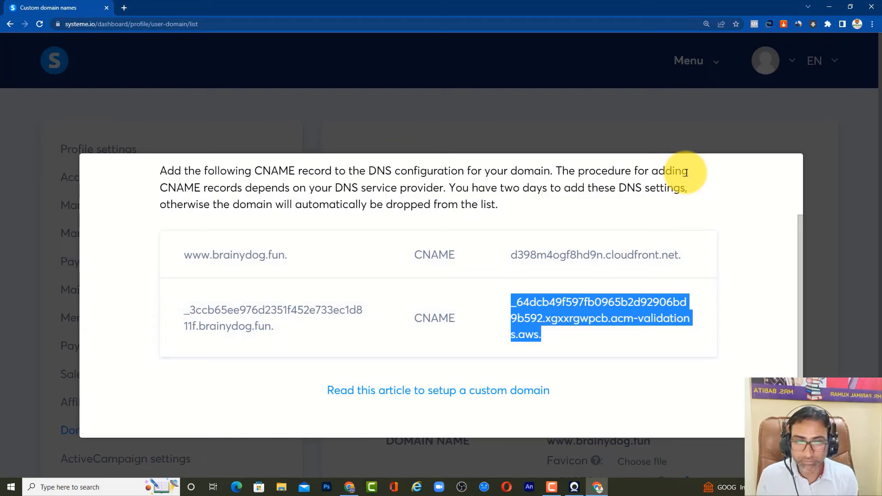
key("ctrl+0")
left_click(662, 148)
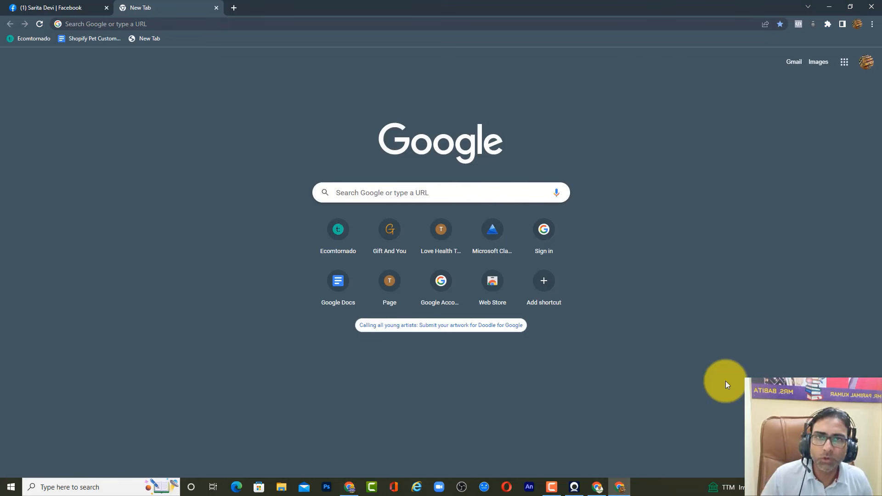
Step: Search Google for business.facebook in the Facebook profile's browser and open the Meta Business Suite result
left_click(28, 7)
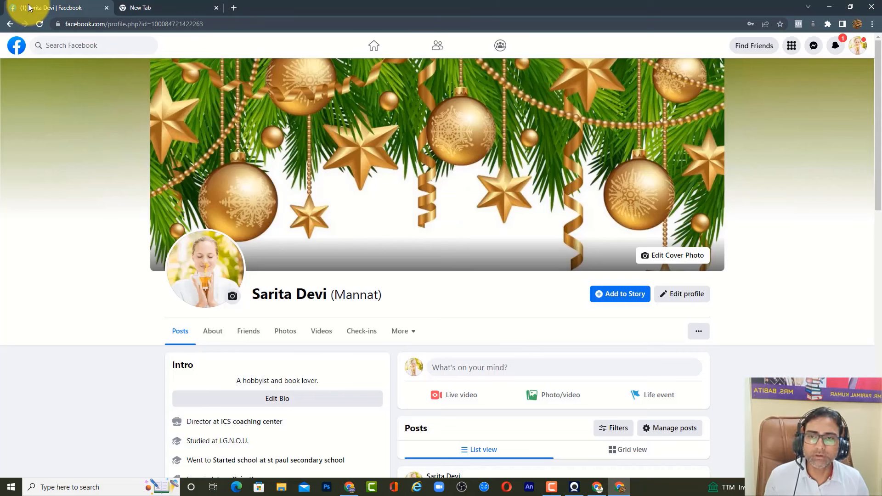
left_click(124, 7)
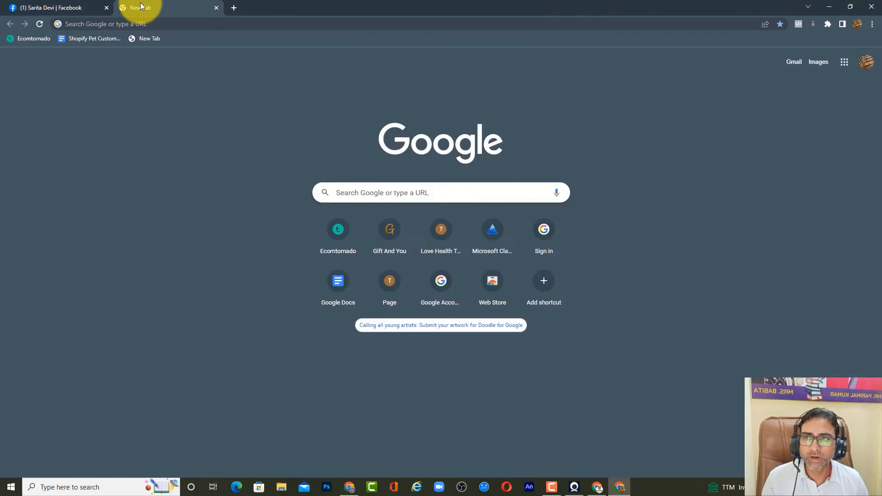
left_click(373, 195)
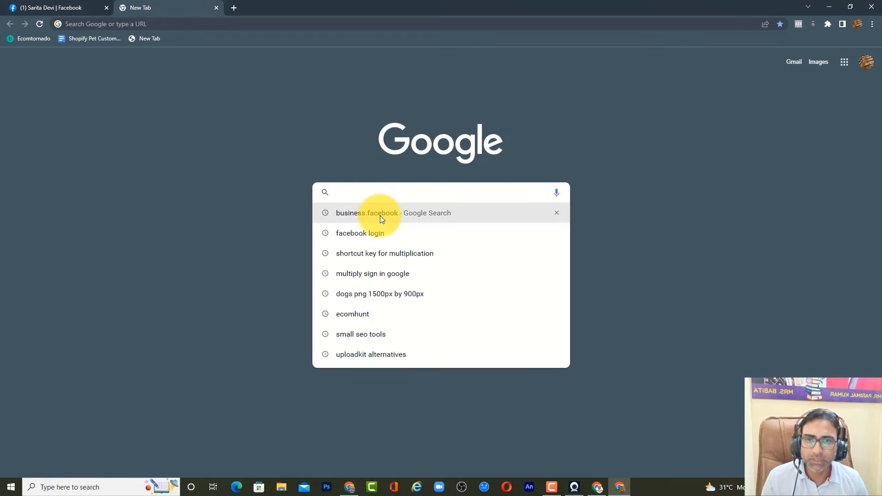
left_click(381, 215)
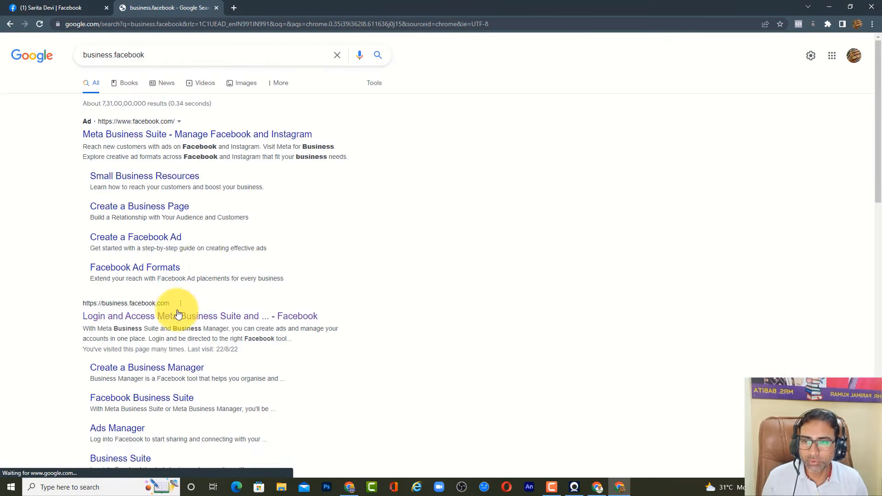
left_click(173, 317)
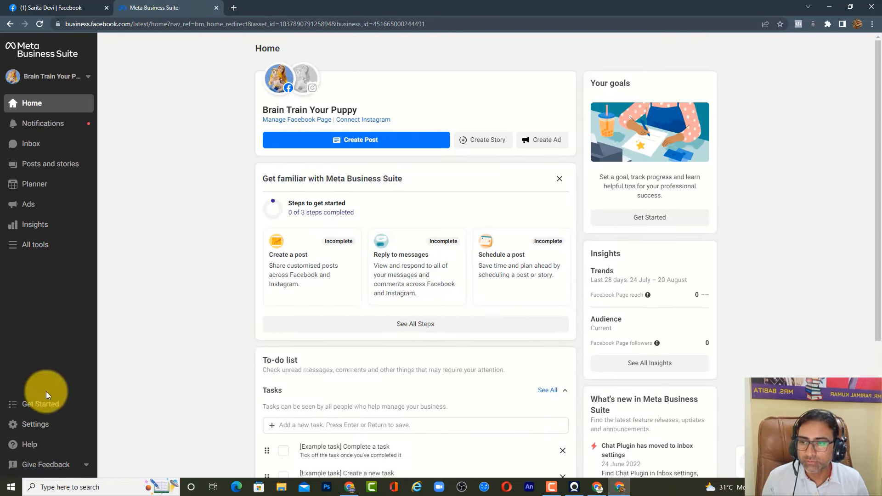
Step: Open the full Business settings from Meta Business Suite's settings and close the Meta Business Suite browser tab
left_click(42, 423)
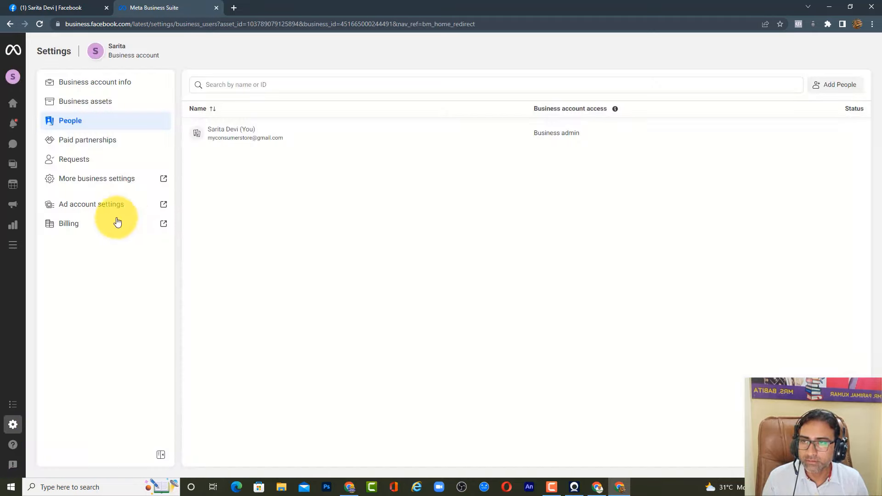
left_click(130, 184)
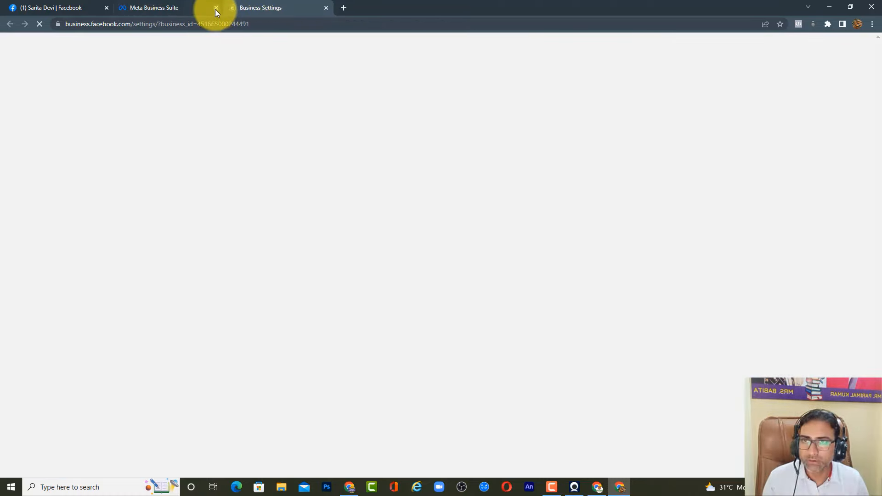
left_click(216, 8)
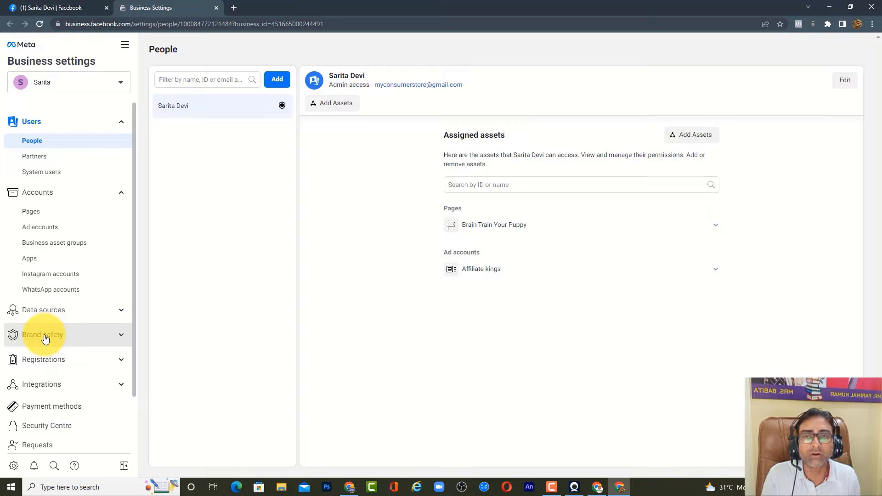
Step: Create a pixel named Wellness Pixel in the business's data sources, without a website URL
left_click(68, 315)
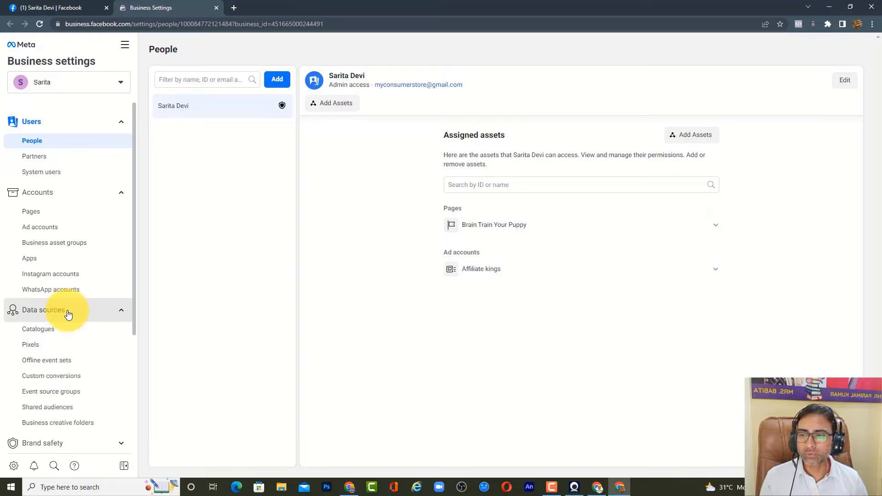
left_click(32, 349)
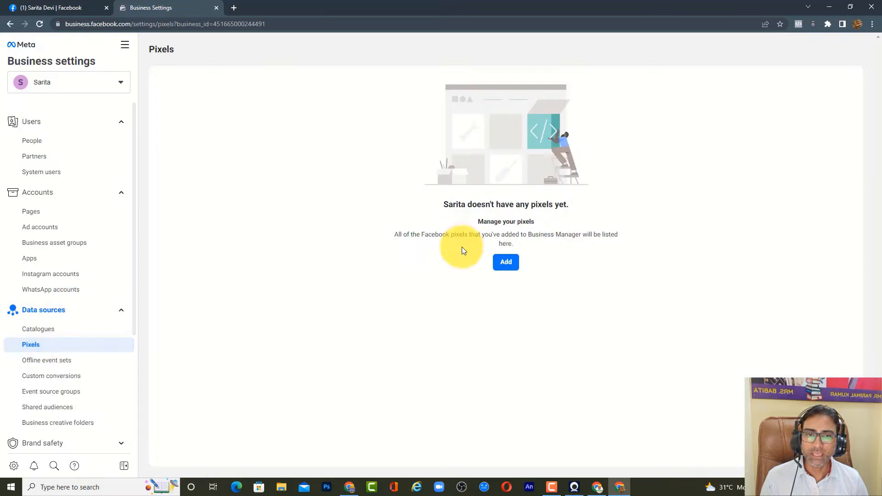
left_click(507, 262)
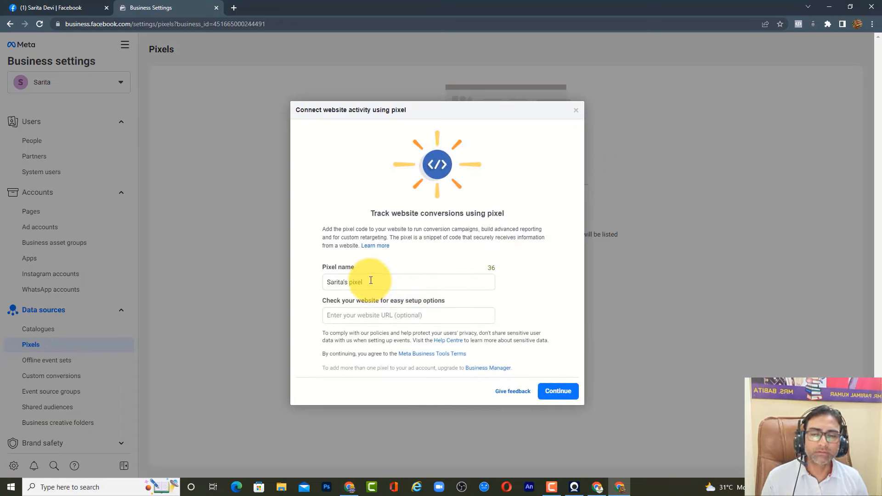
left_click_drag(370, 280, 276, 283)
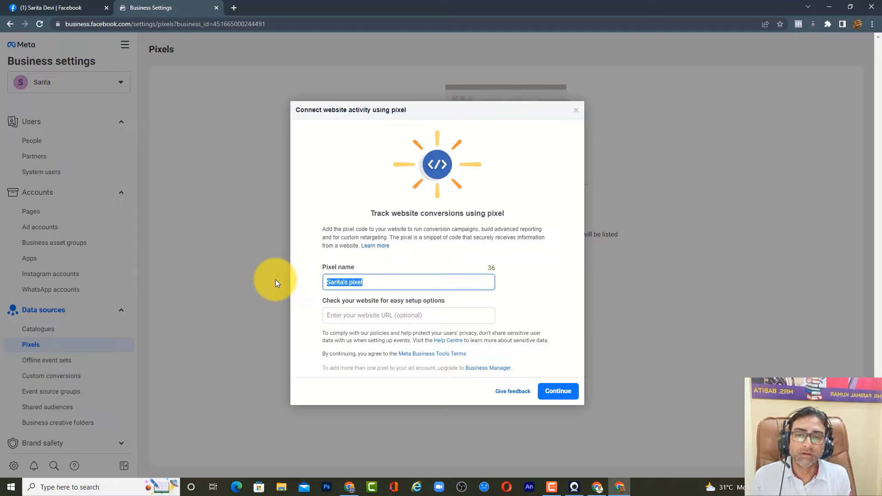
type("W")
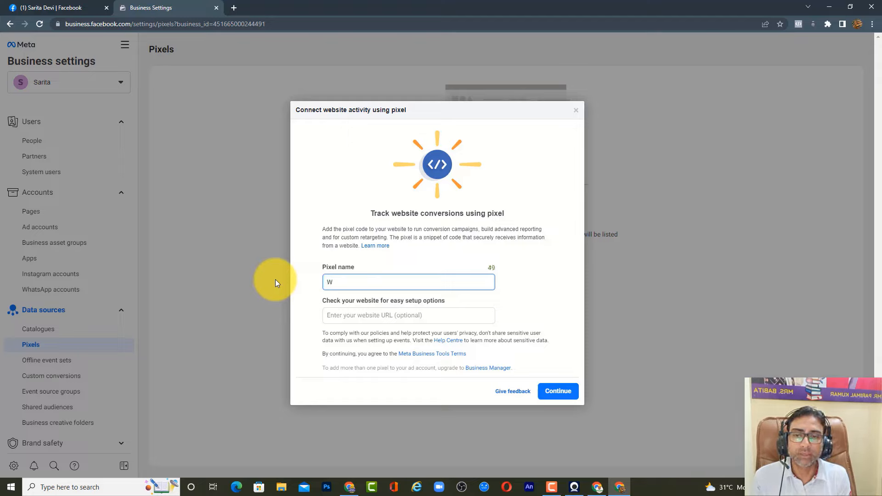
type("ellness")
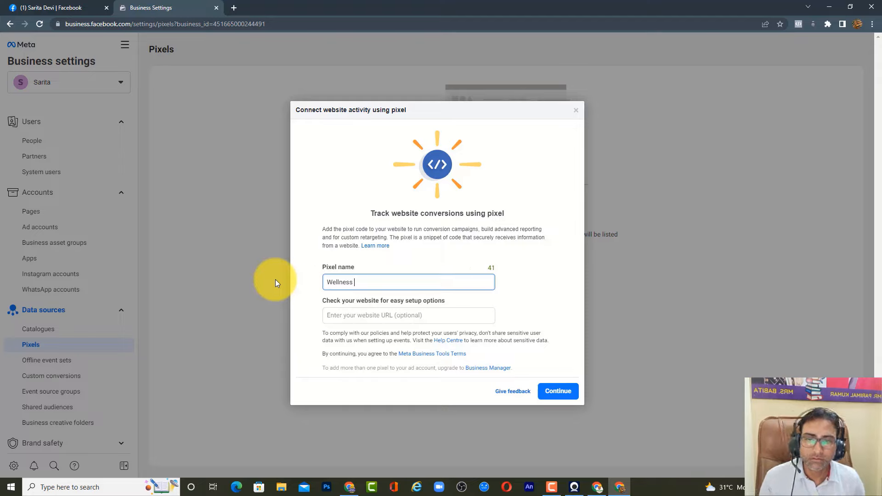
type(" Pixel")
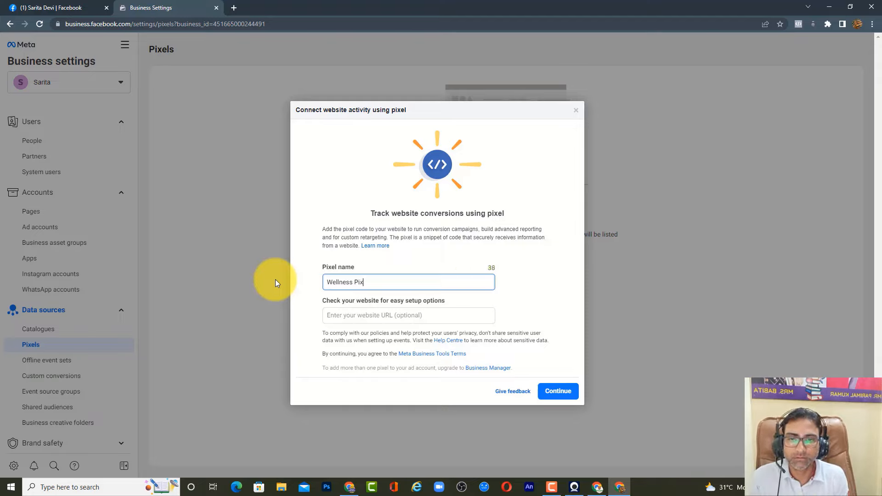
left_click(294, 283)
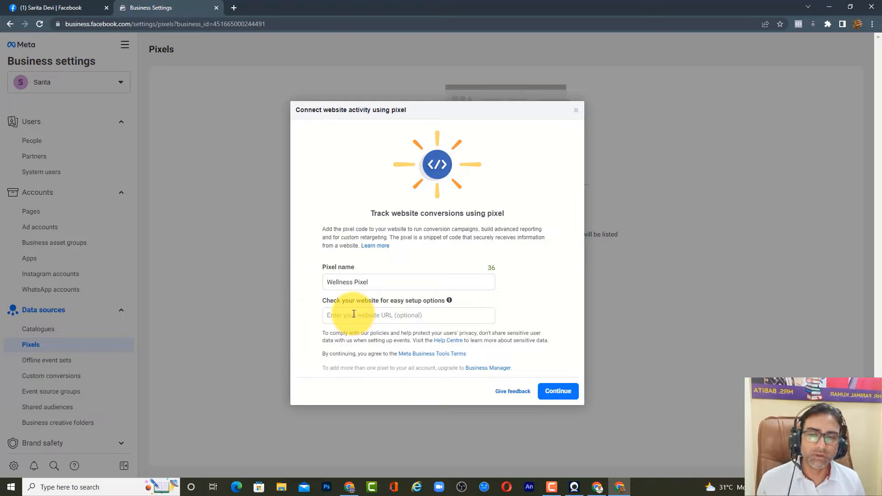
left_click(555, 393)
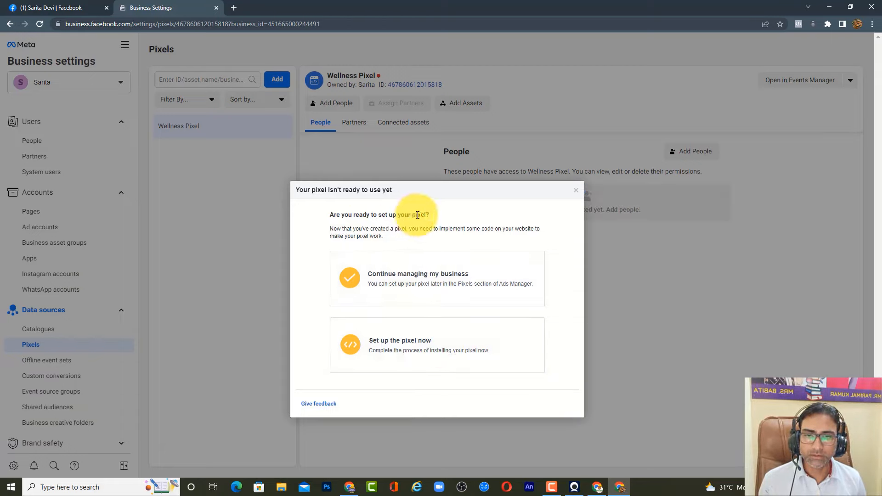
Step: Start setting up the pixel with manually added website code and copy its base code to the clipboard
left_click(440, 348)
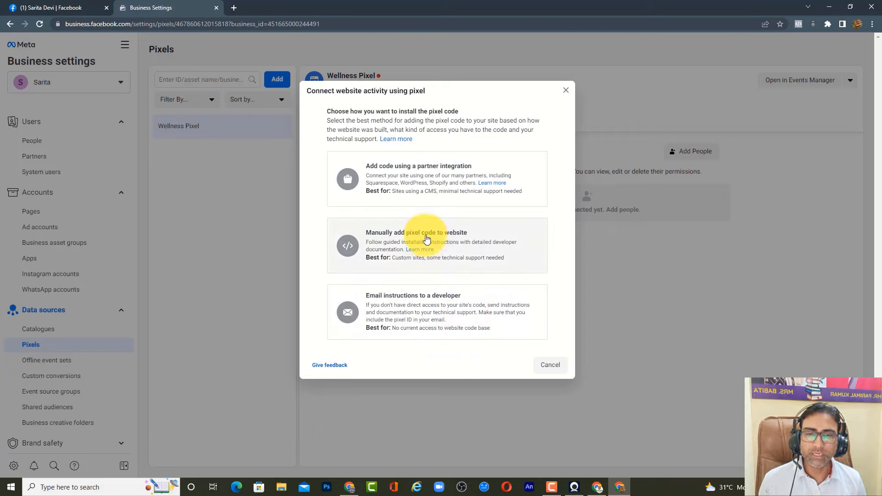
left_click(454, 239)
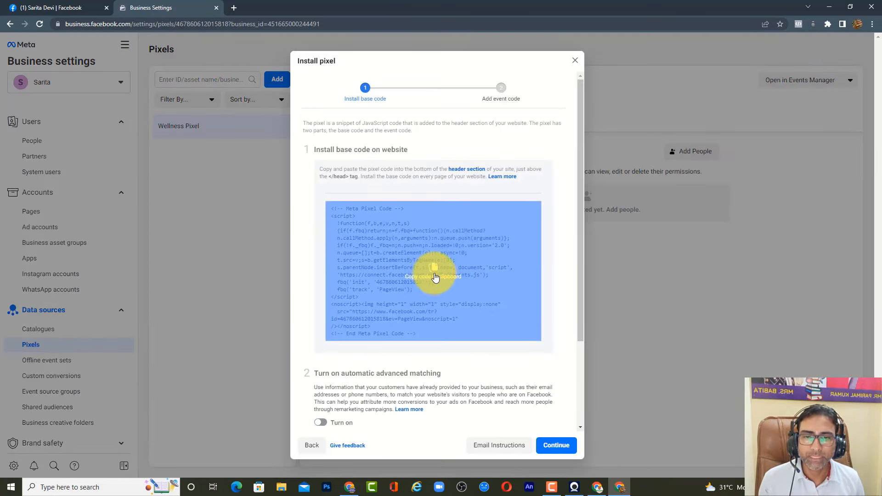
left_click(435, 274)
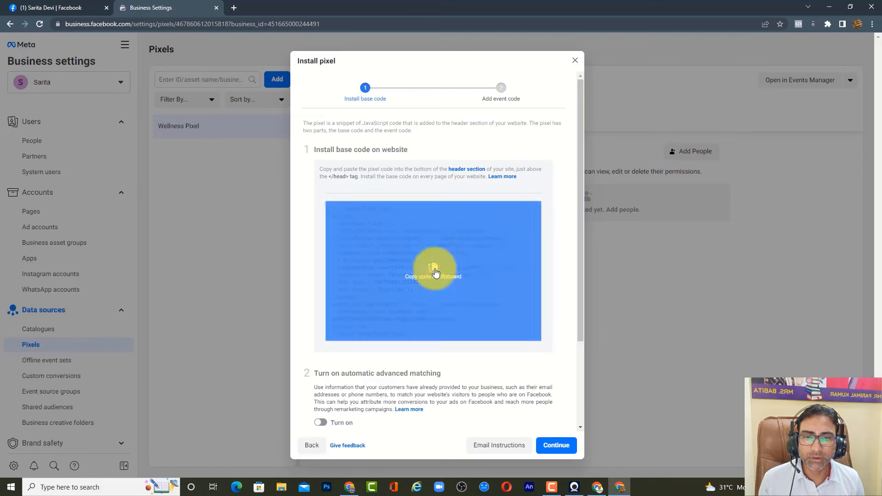
Step: Turn on automatic advanced matching for the pixel and continue to the event code stage without sending test traffic
scroll(381, 280, "down", 2)
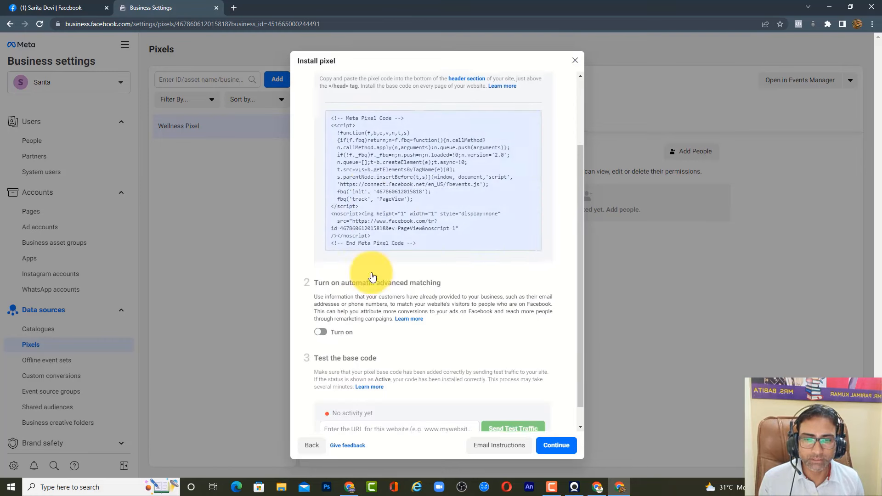
left_click(322, 332)
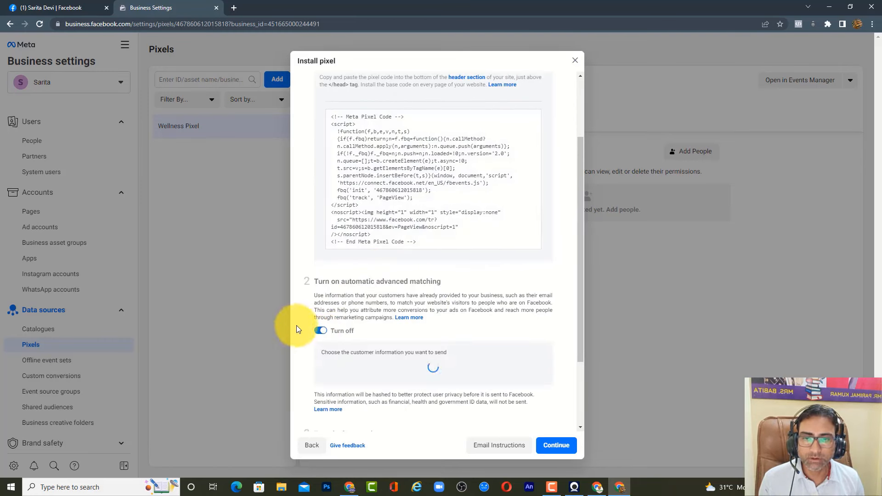
scroll(306, 284, "down", 1)
scroll(306, 284, "down", 3)
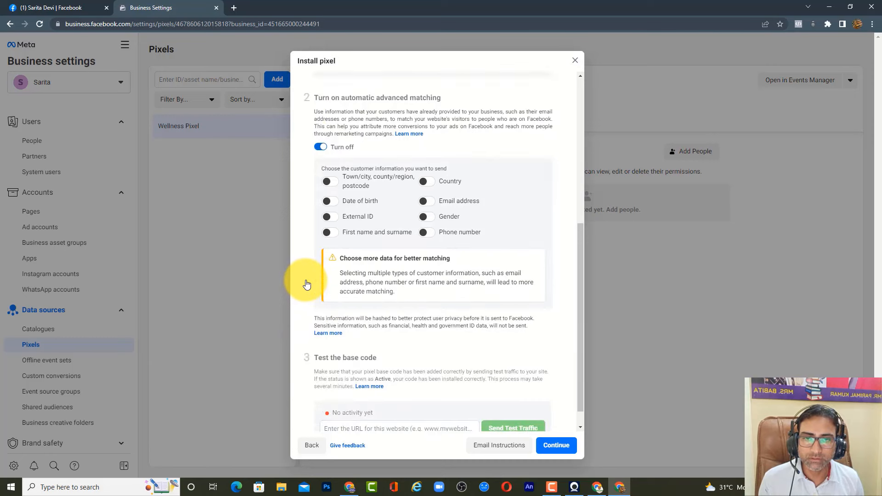
scroll(306, 284, "down", 1)
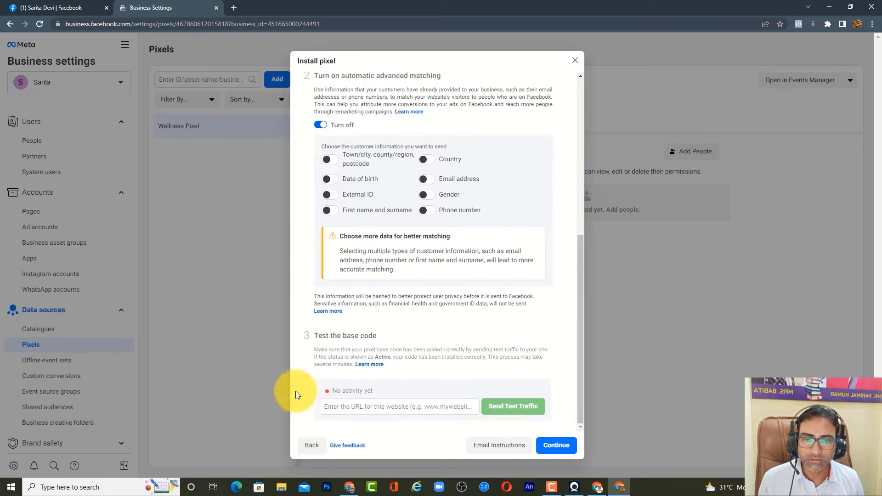
left_click(565, 446)
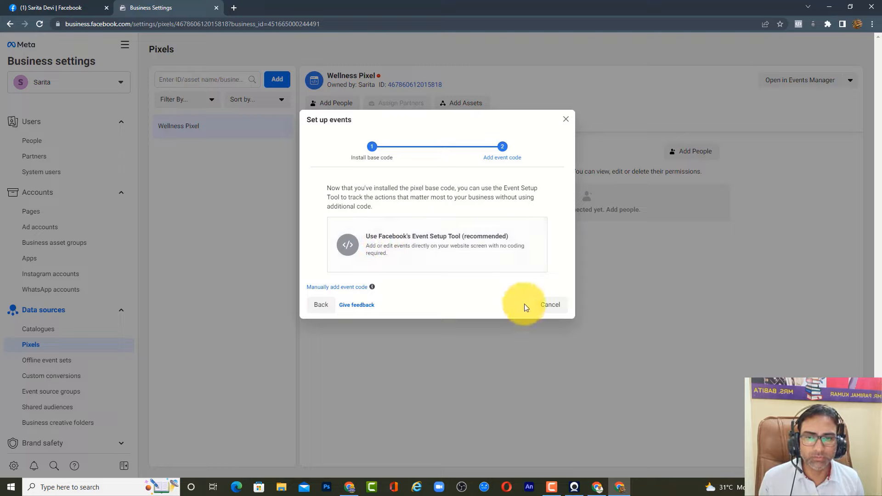
Step: Open the manual event code list, look through the available events and finish the pixel setup without adding one
left_click(347, 288)
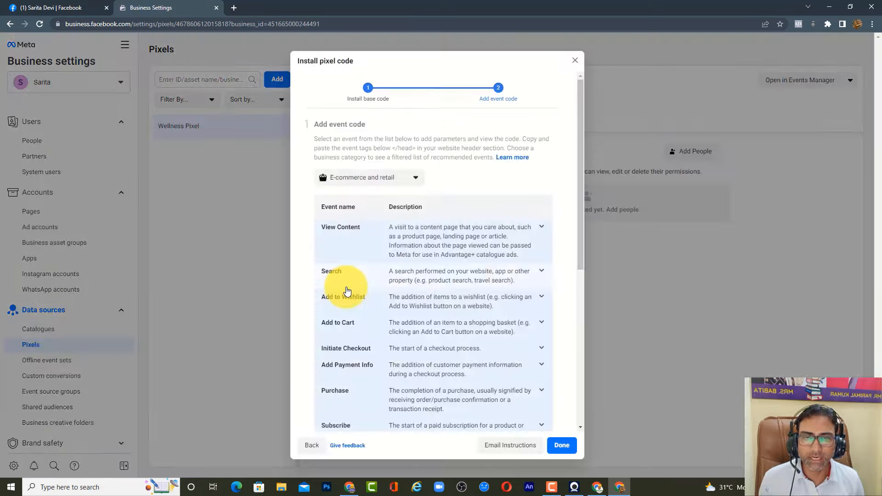
scroll(347, 291, "down", 6)
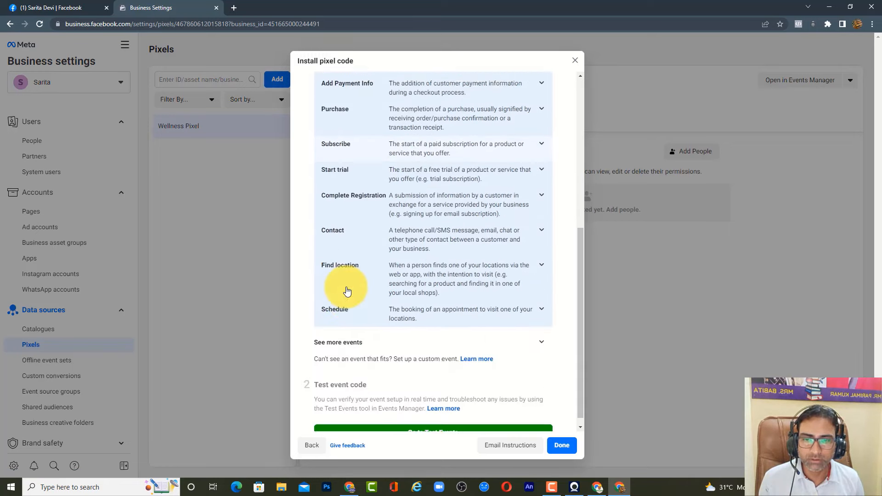
left_click(564, 445)
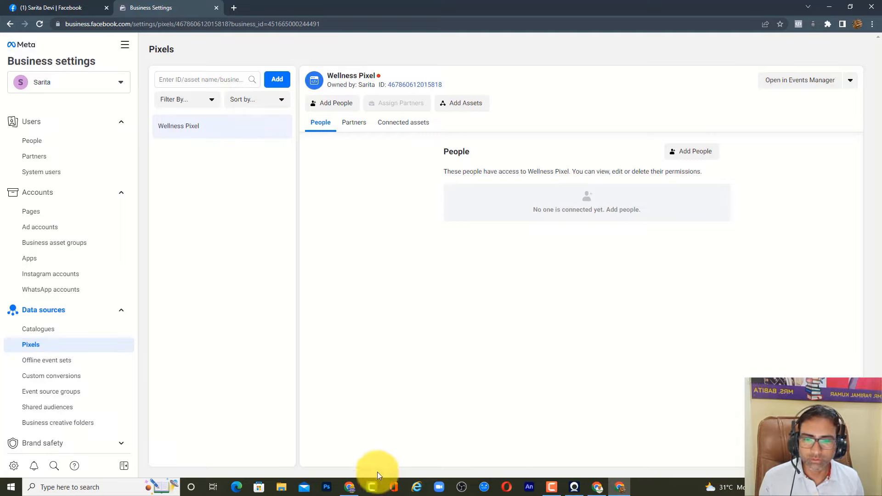
Step: Open Notepad, paste the copied Meta Pixel base code into the blank document and minimize the window
left_click(114, 488)
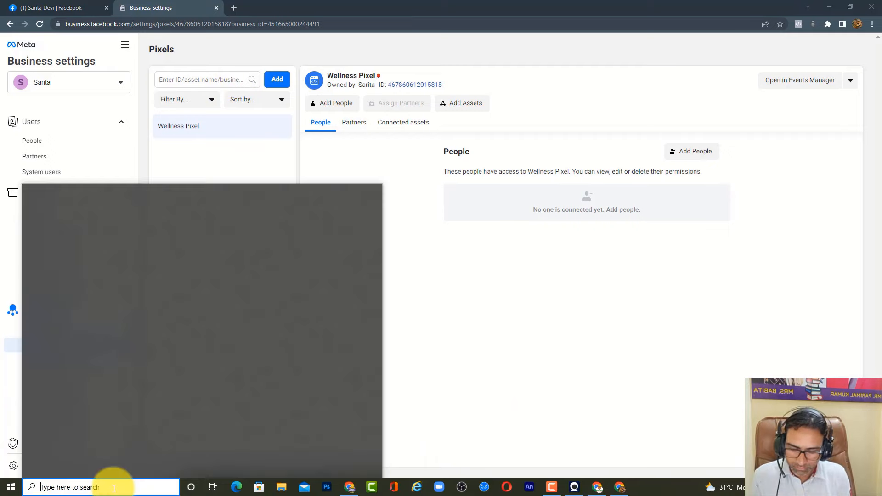
type("notepad")
key("Return")
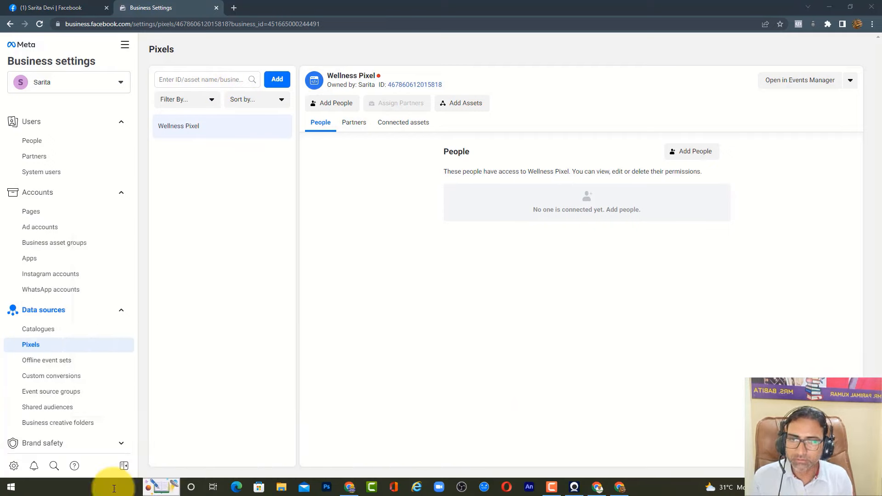
key("ctrl+v")
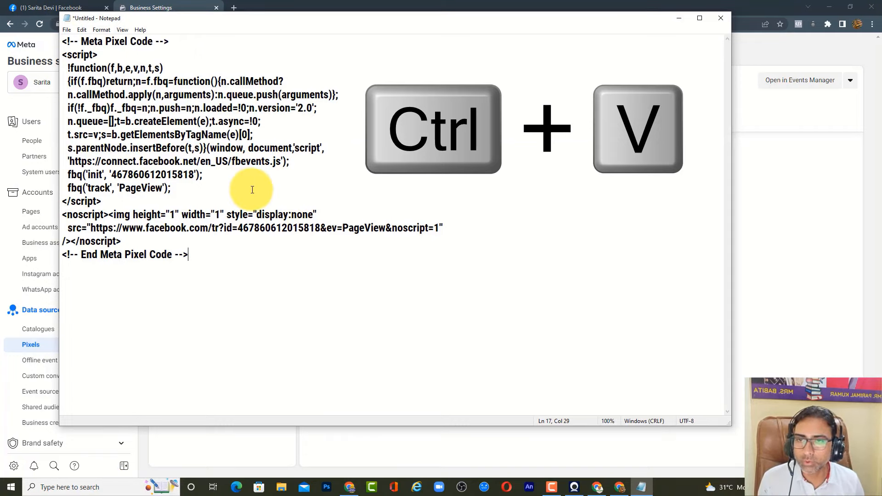
left_click(680, 17)
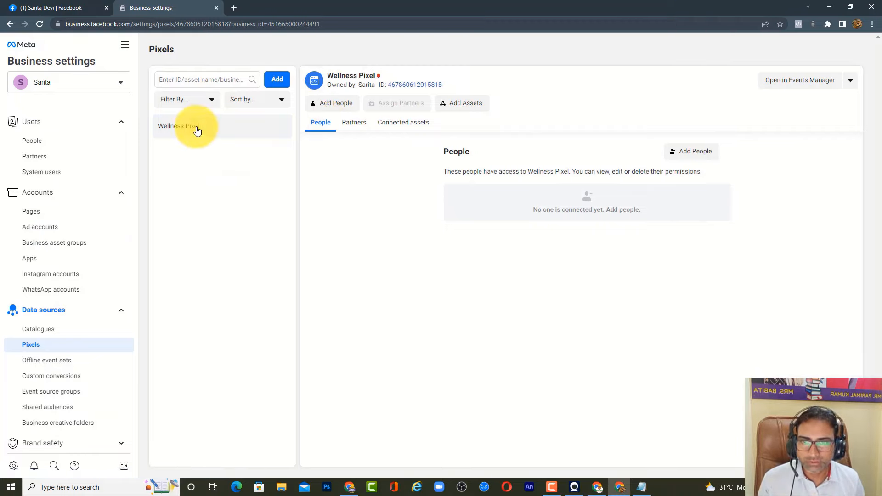
Step: Add the listed person to Wellness Pixel with full control to manage the pixel
left_click(685, 156)
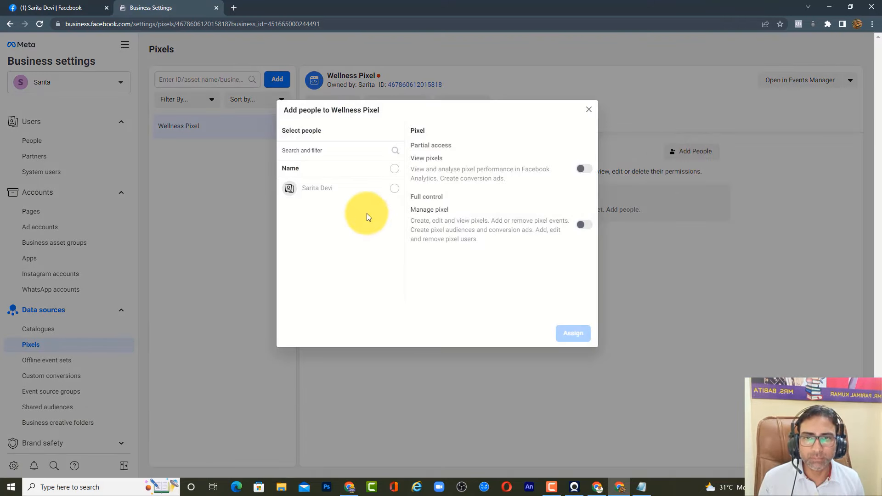
left_click(392, 188)
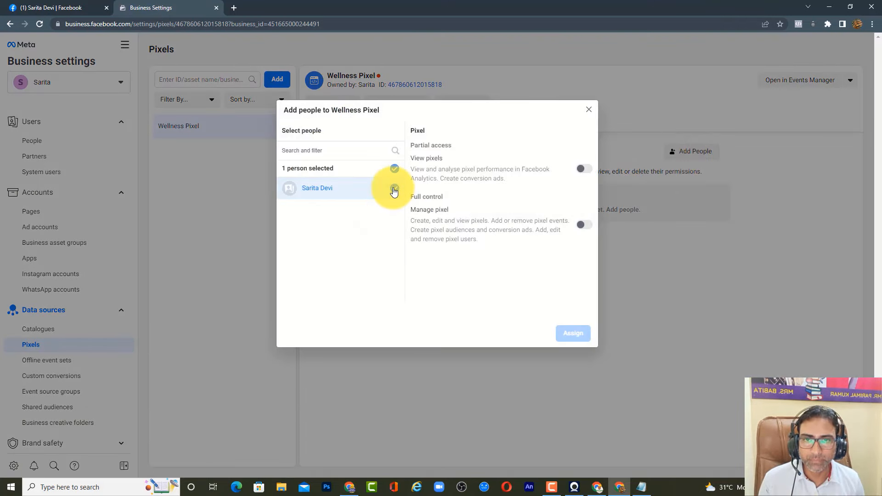
left_click(585, 224)
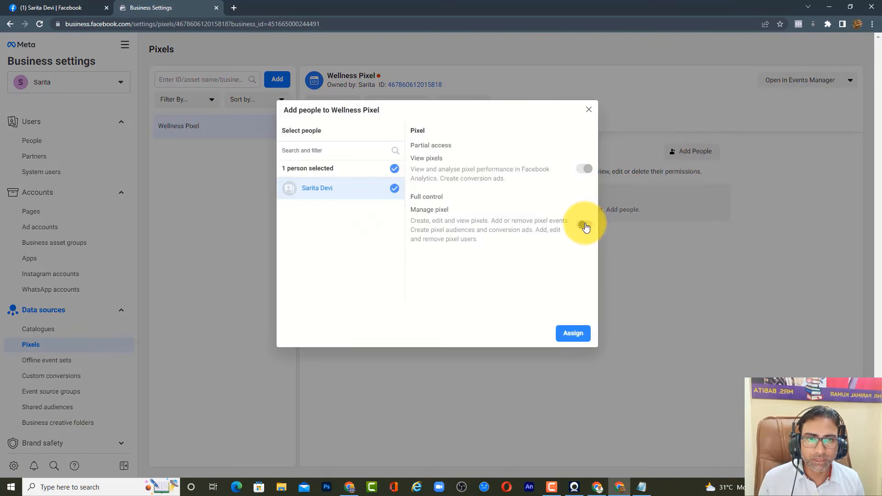
left_click(574, 334)
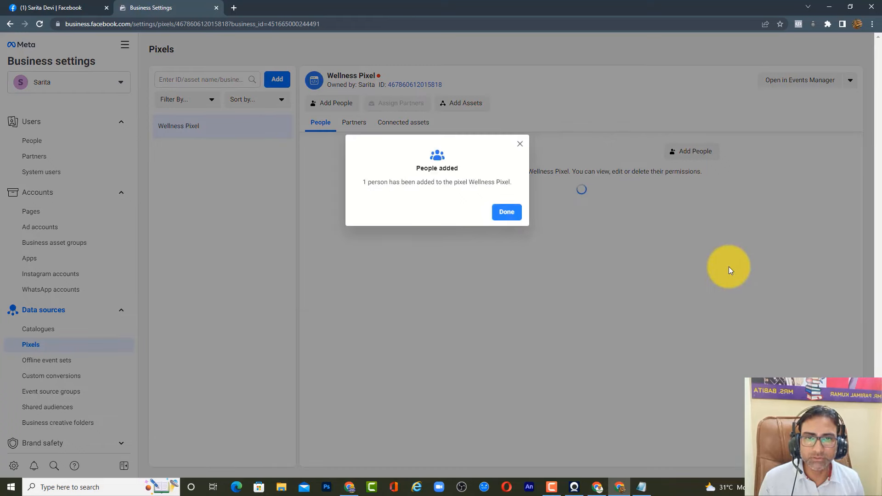
left_click(508, 212)
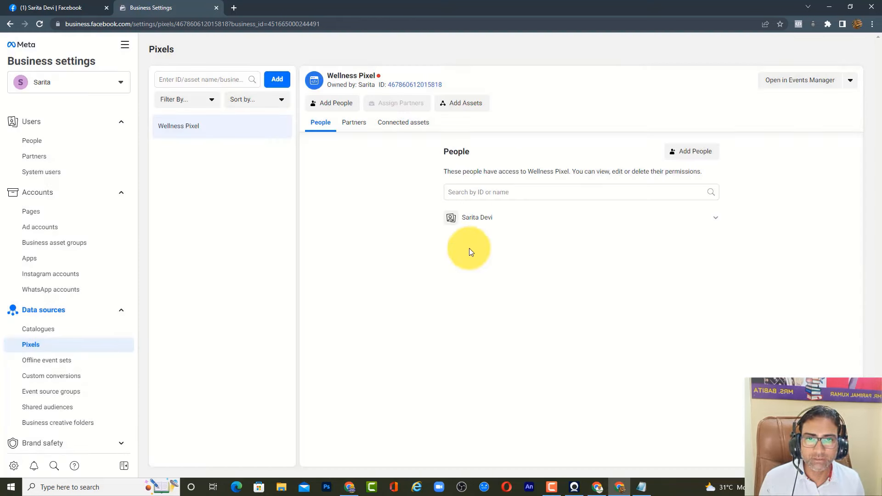
Step: Connect the Affiliate kings ad account to Wellness Pixel and review the pixel's assigned people and connected assets
left_click(412, 131)
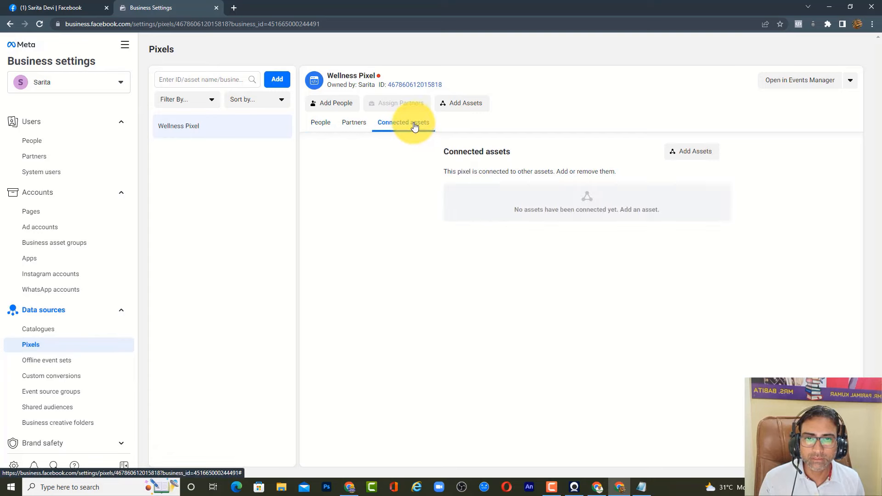
left_click(712, 158)
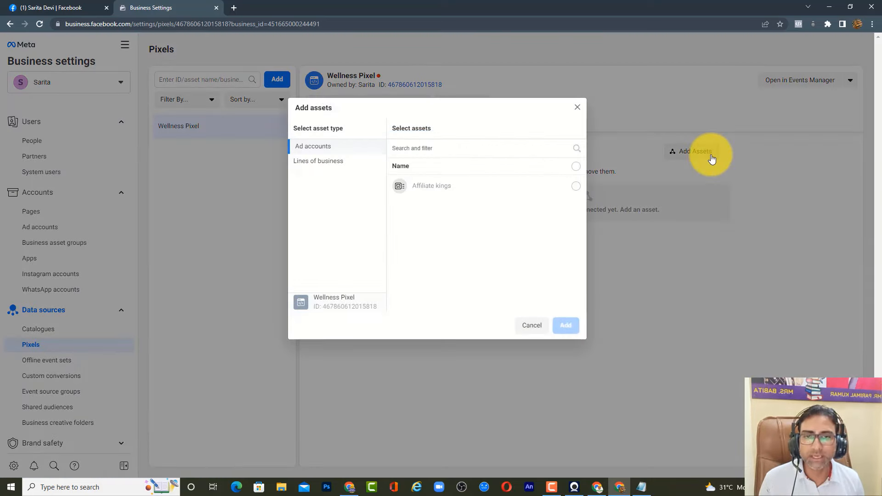
left_click(324, 161)
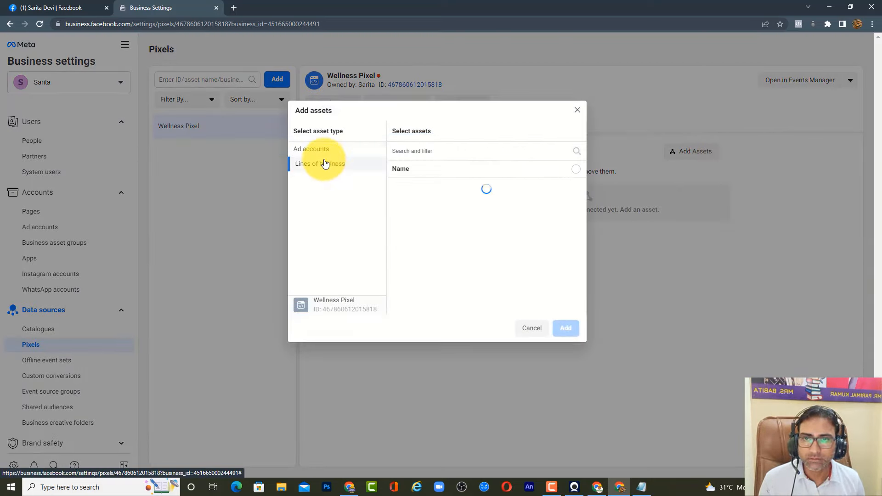
left_click(324, 152)
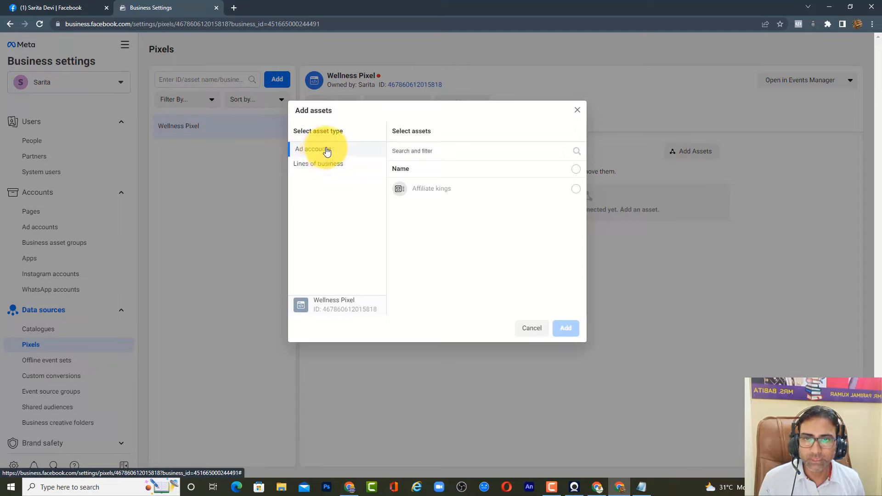
left_click(577, 188)
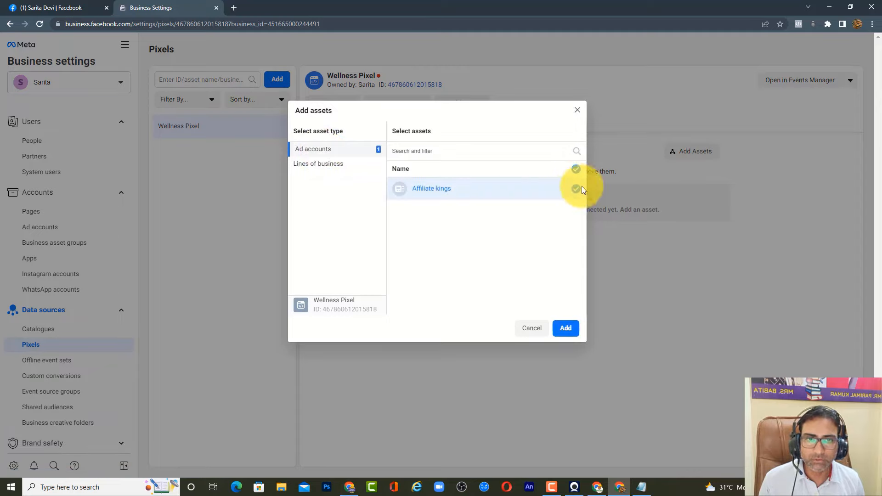
left_click(567, 327)
left_click(508, 210)
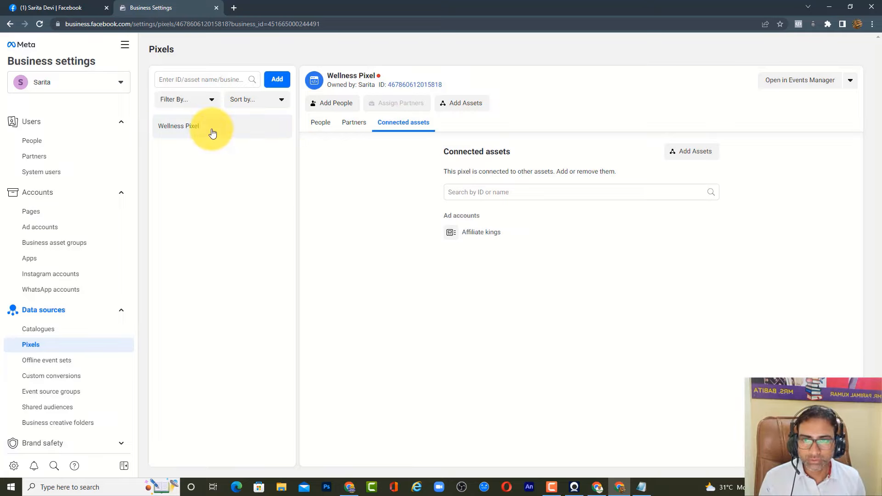
left_click(316, 125)
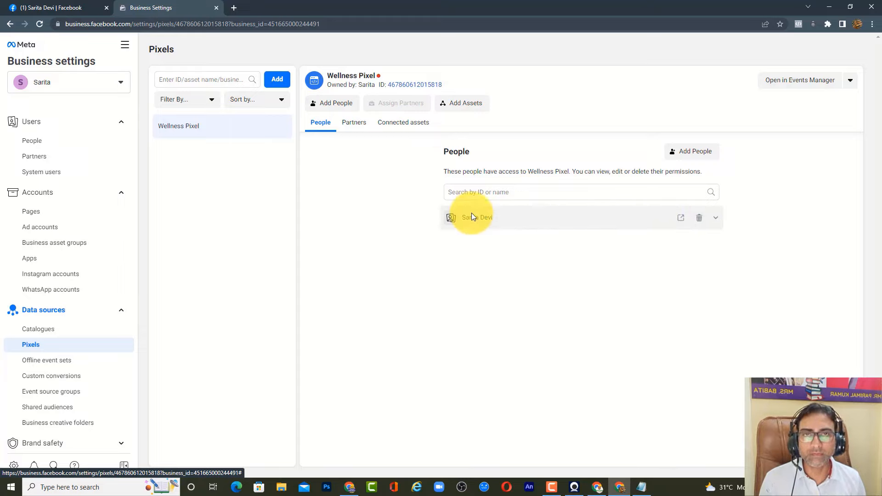
left_click(417, 122)
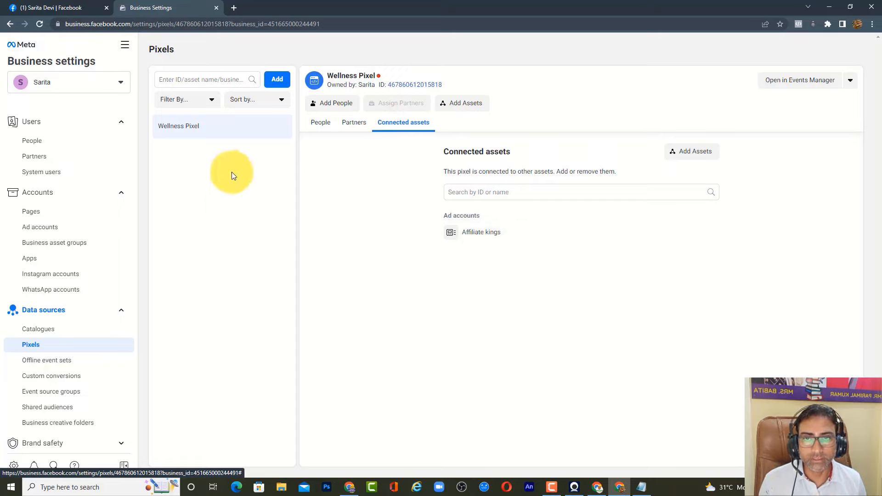
Step: Search Google for "facebook pixel standard events" in a new browser tab and open the Specifications for Meta pixel standard events page
key("ctrl+t")
left_click(404, 190)
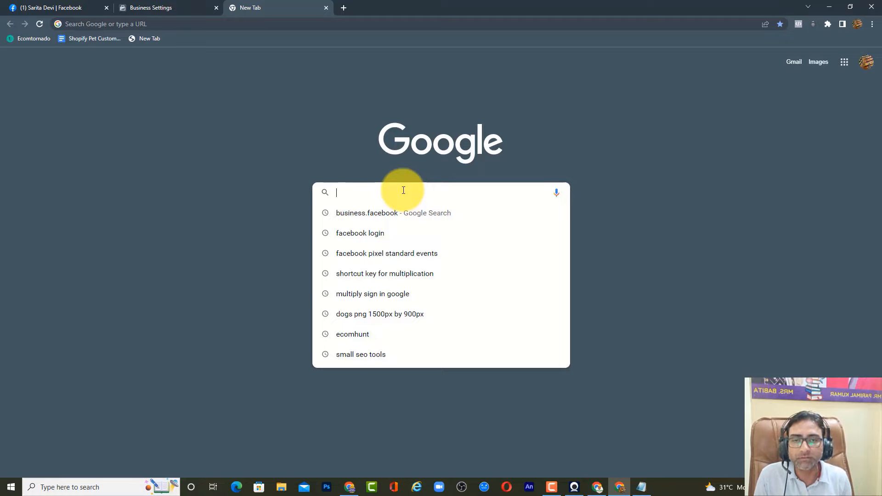
left_click(413, 256)
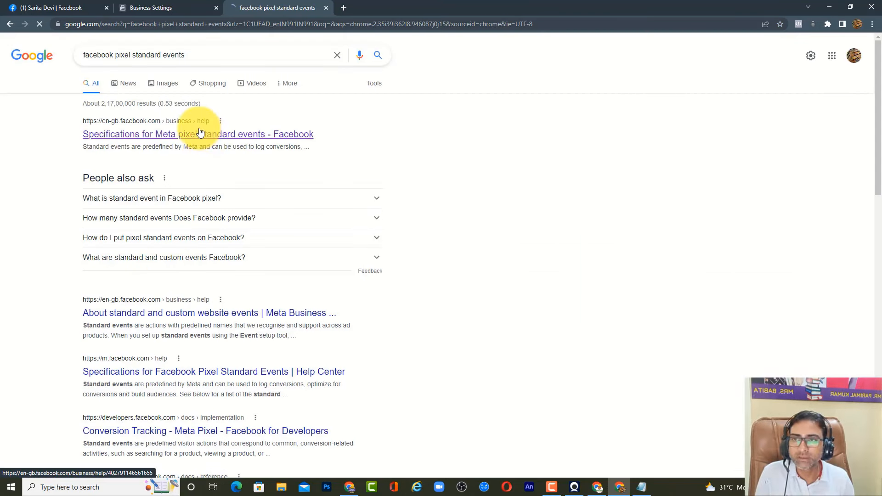
left_click(203, 141)
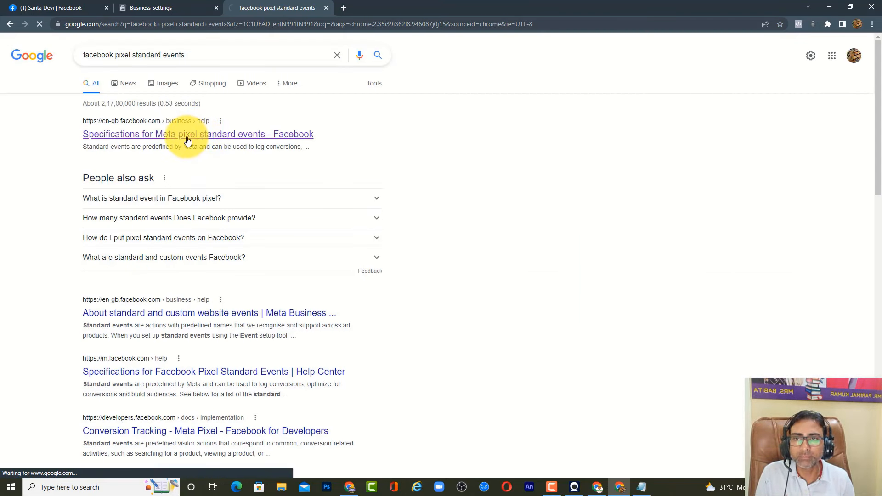
Step: Review the Standard events table, comparing the website actions, their descriptions and the event names in the standard event codes
scroll(168, 183, "down", 3)
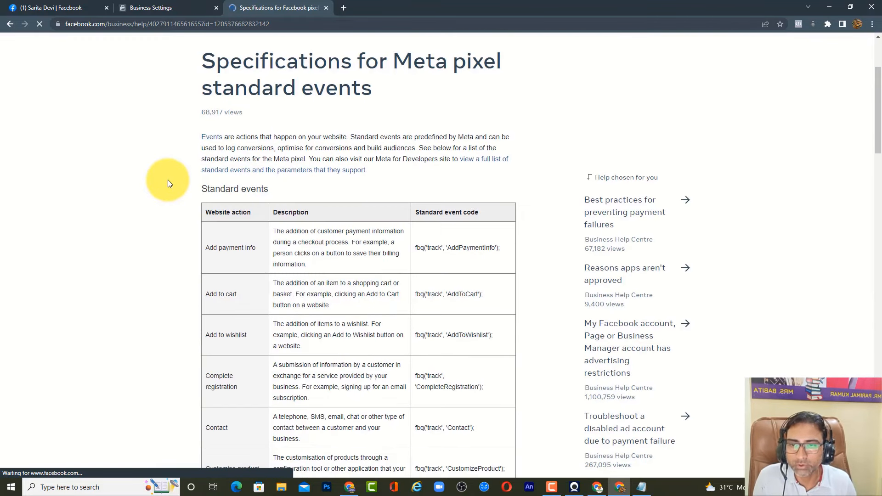
scroll(168, 180, "down", 3)
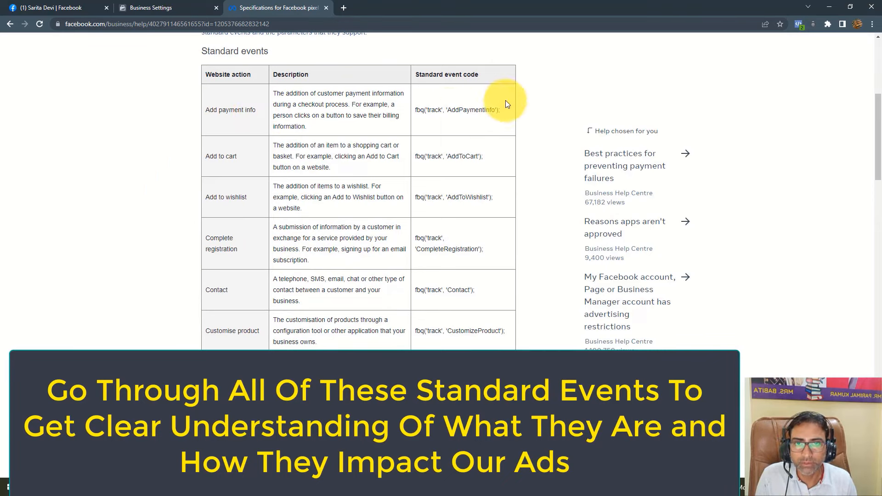
left_click_drag(449, 110, 493, 110)
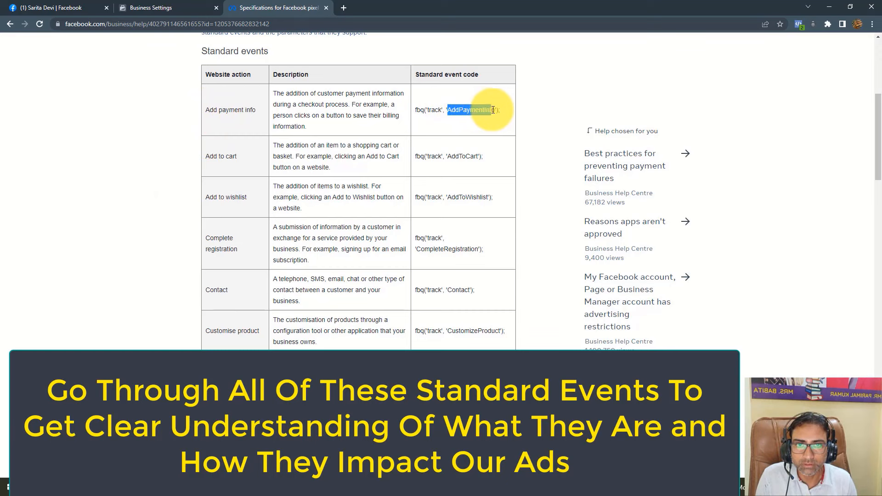
left_click(480, 142)
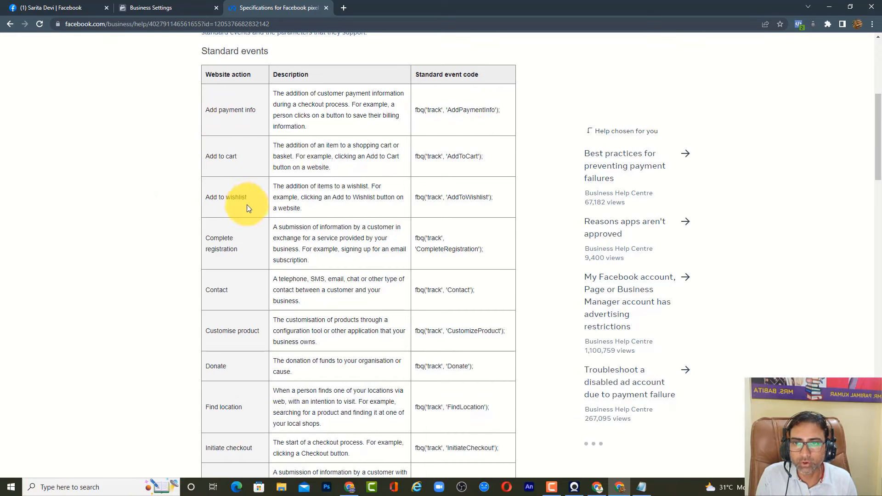
scroll(247, 202, "down", 3)
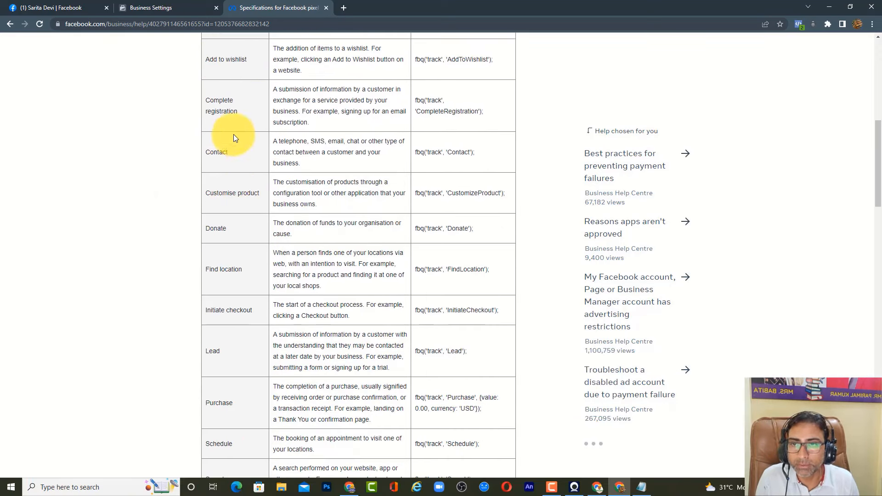
scroll(237, 151, "down", 3)
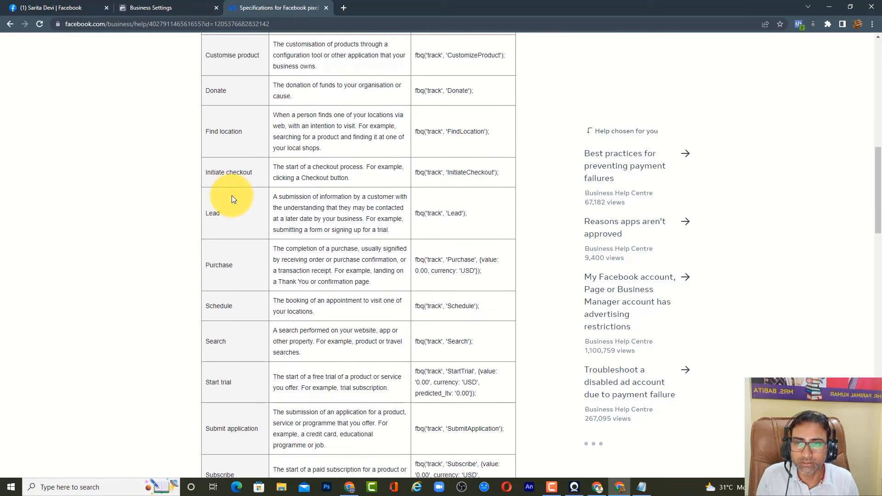
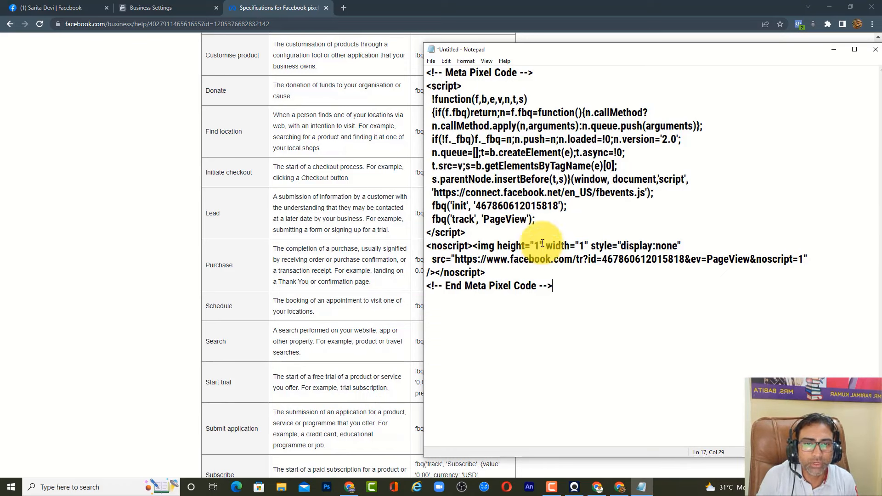
Step: In Notepad, copy the whole Meta Pixel code and add the heading InitiateCheckout below it
left_click_drag(558, 286, 431, 77)
right_click(450, 83)
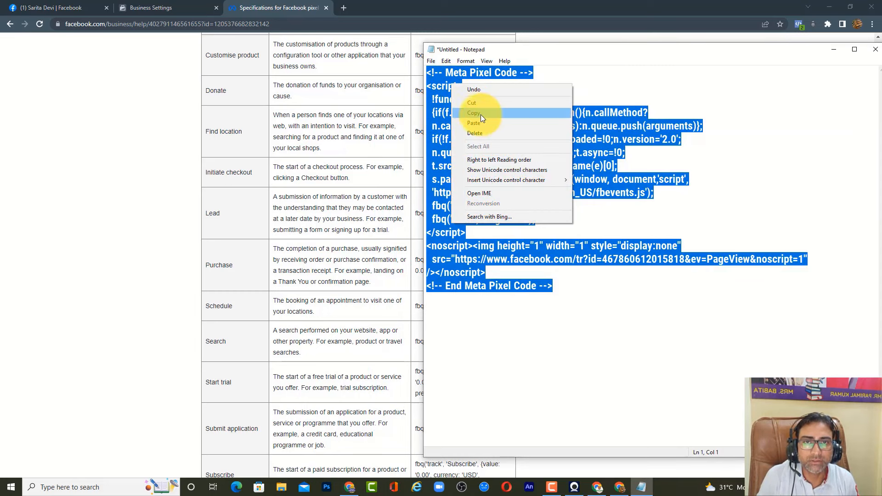
left_click(481, 114)
left_click(579, 302)
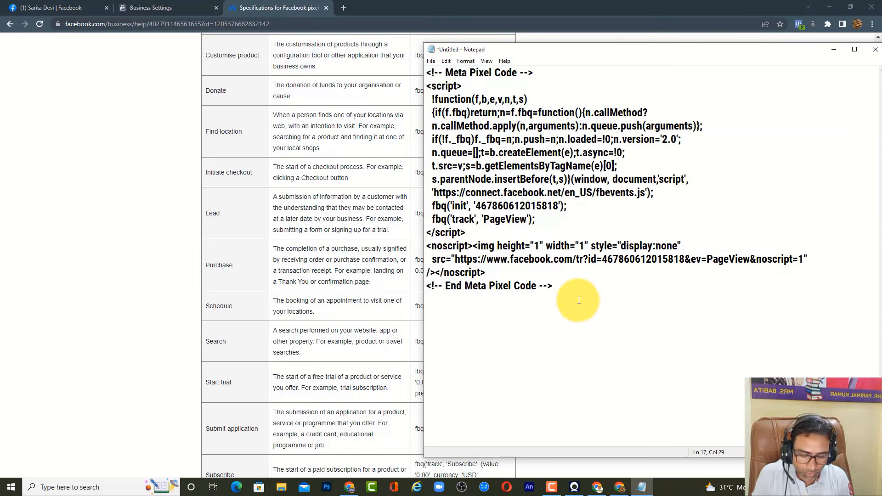
type("Ini")
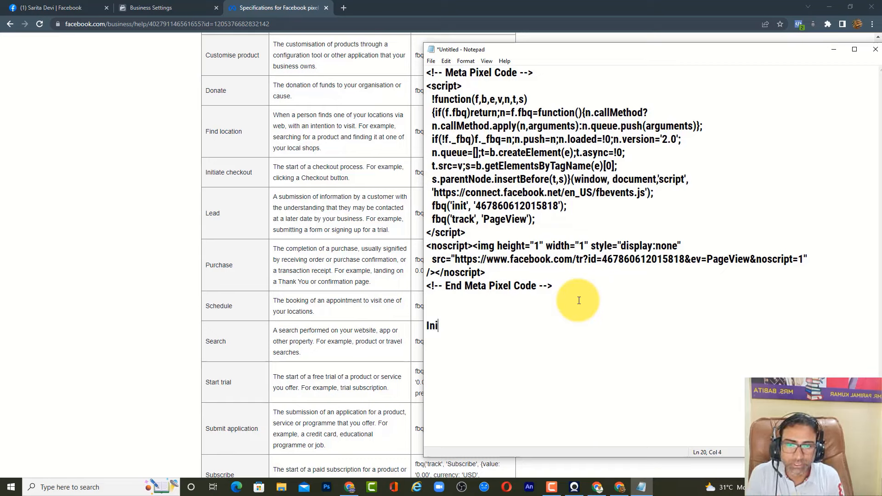
type("ti")
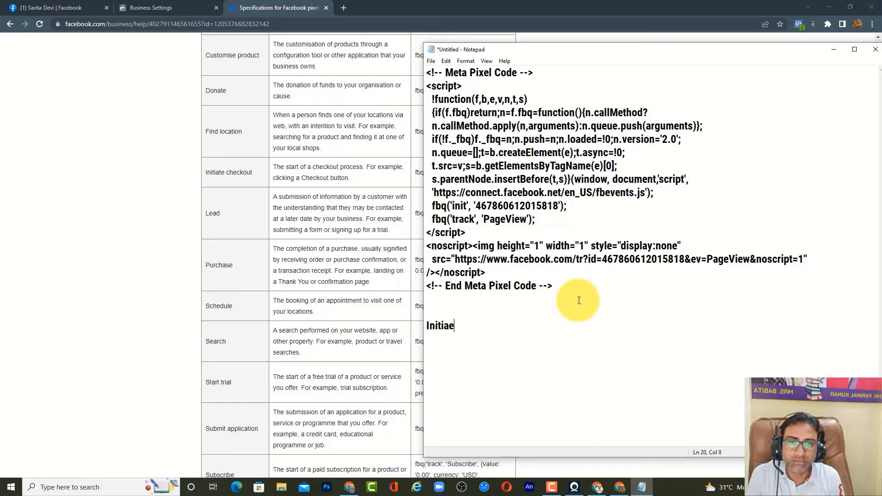
type("ateCheckout")
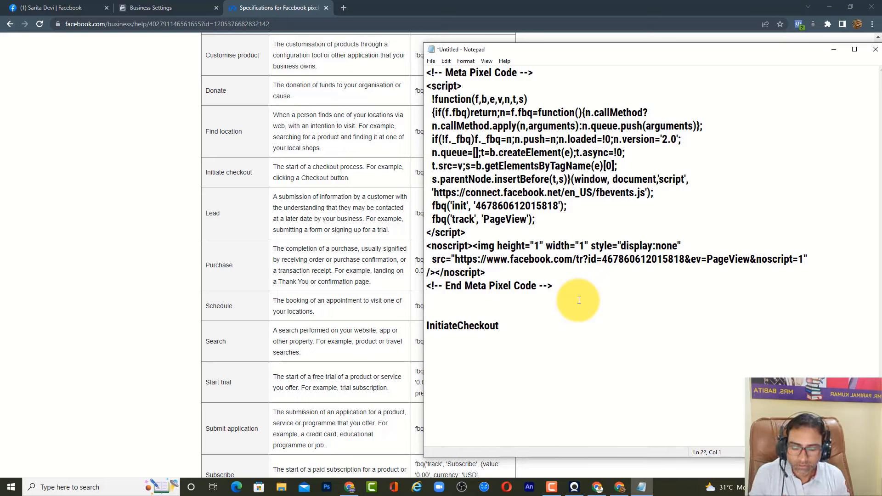
Step: Duplicate the full Meta Pixel code block beneath the InitiateCheckout heading
left_click_drag(581, 288, 427, 69)
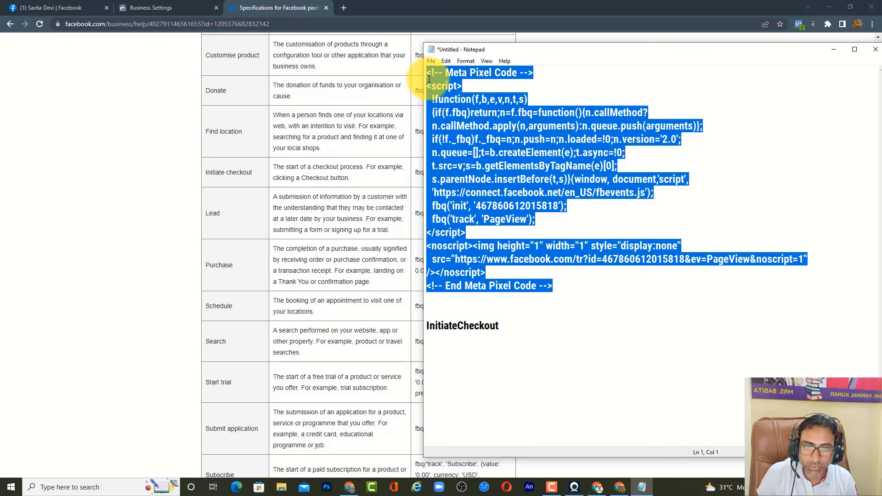
key("ctrl+c")
left_click(452, 349)
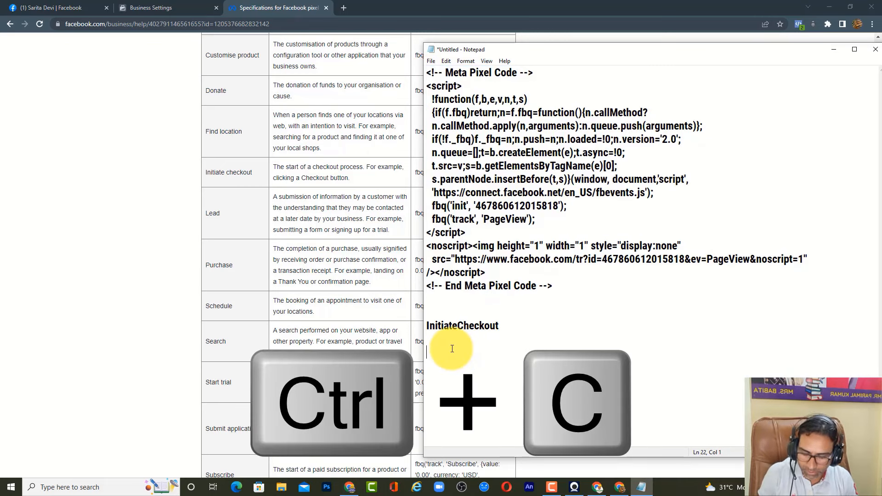
key("ctrl+v")
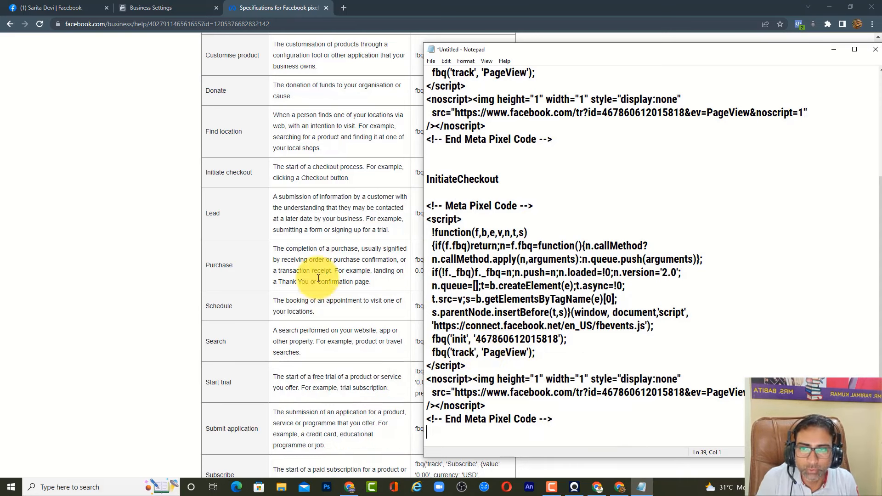
Step: Copy the event name InitiateCheckout from the standard event code in the browser's events table and return to Notepad
left_click(330, 264)
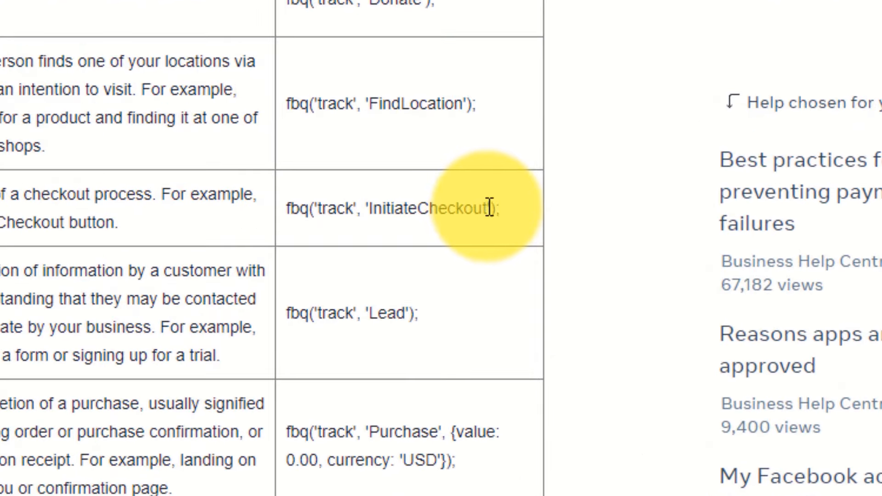
left_click_drag(488, 207, 370, 208)
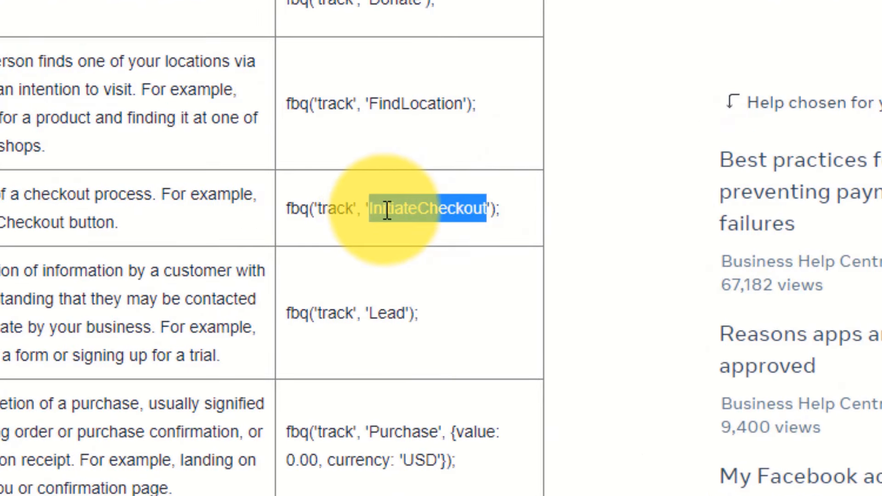
right_click(389, 215)
left_click(437, 232)
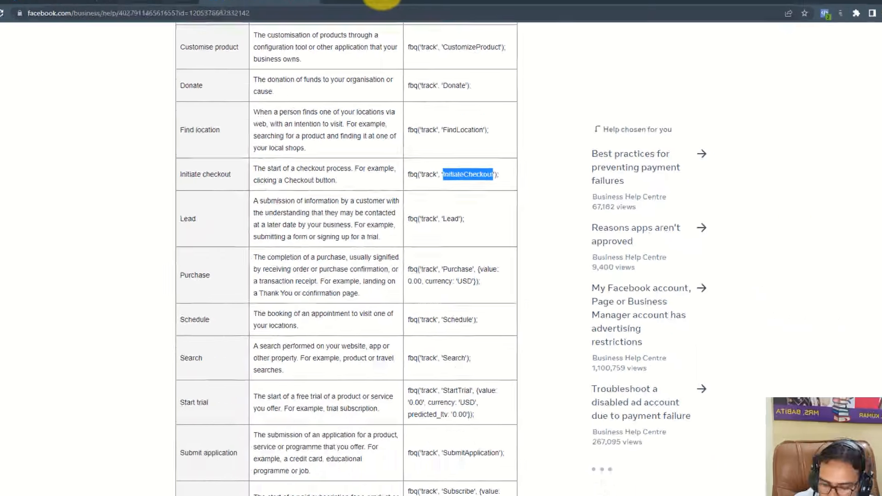
key("alt+Tab")
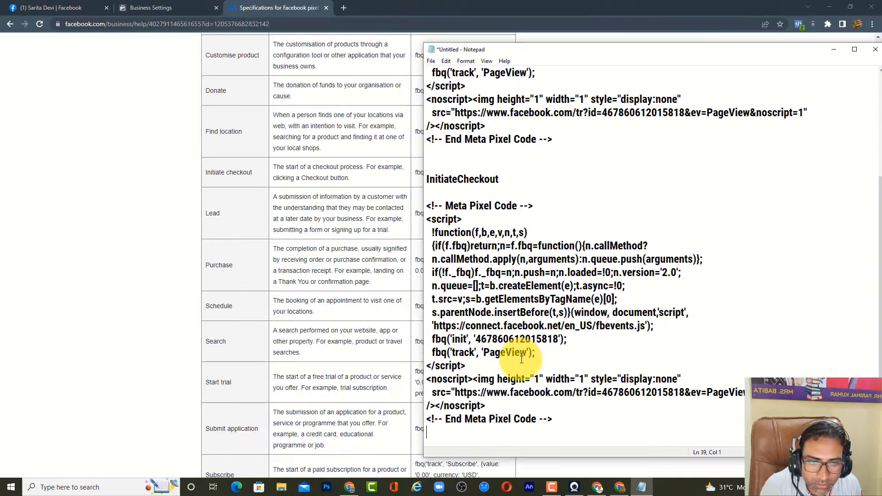
Step: Replace PageView with InitiateCheckout in the second code block, both in the fbq track call and in the noscript image URL
left_click_drag(528, 353, 501, 354)
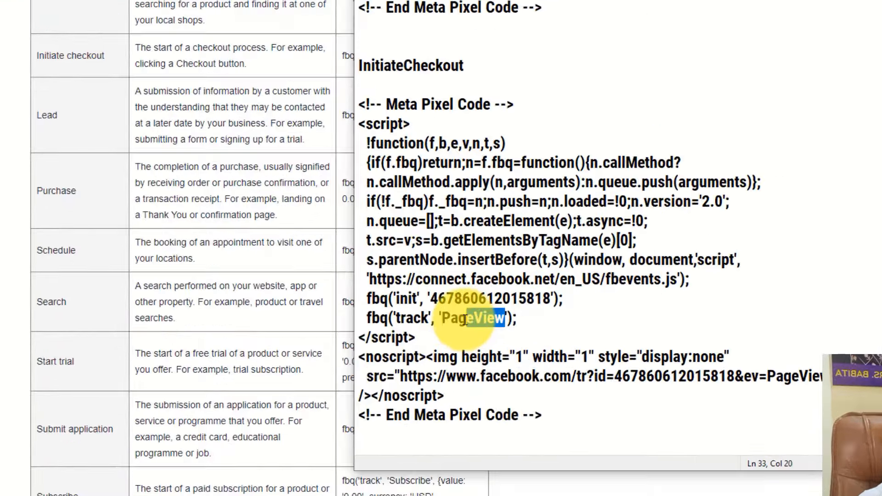
left_click_drag(466, 320, 442, 319)
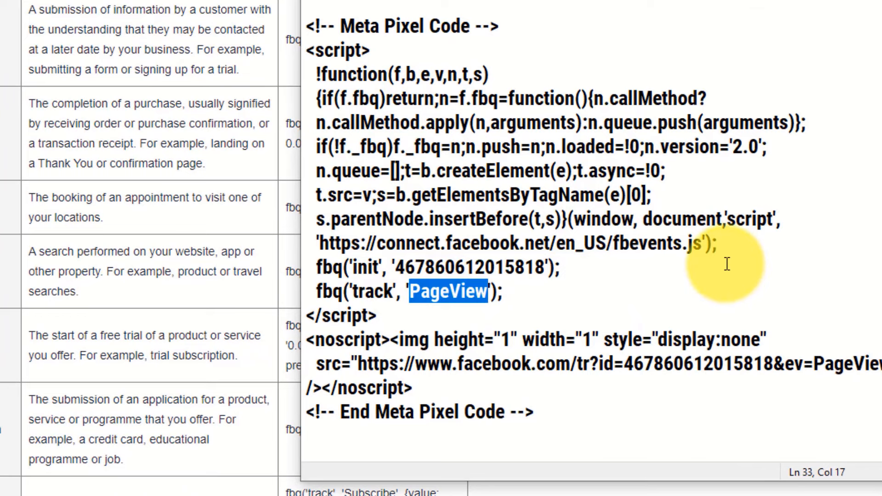
key("ctrl+v")
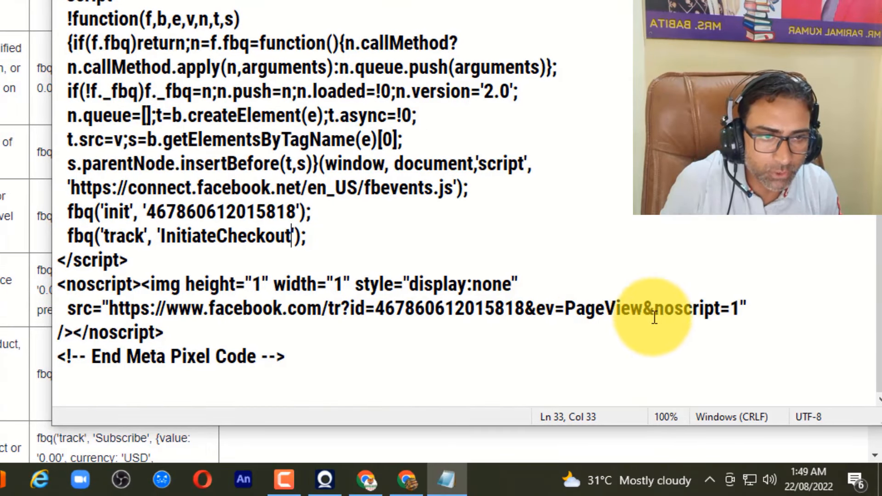
left_click_drag(644, 309, 565, 311)
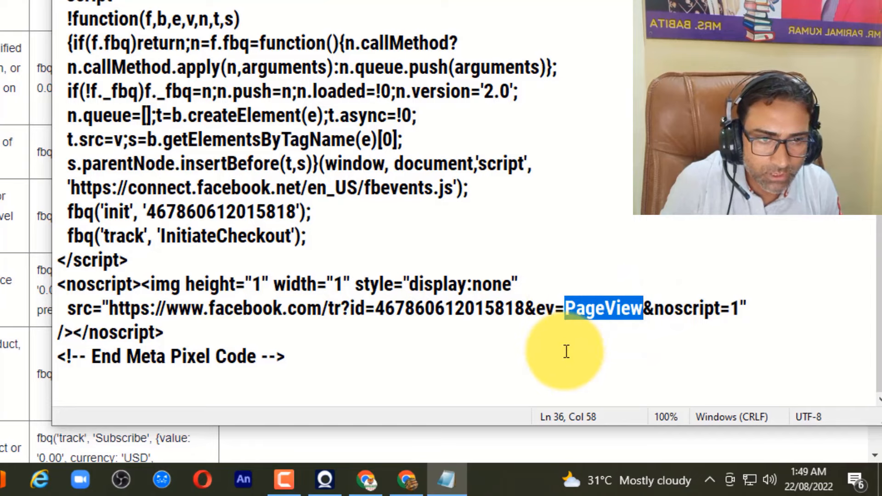
key("ctrl+v")
left_click(551, 350)
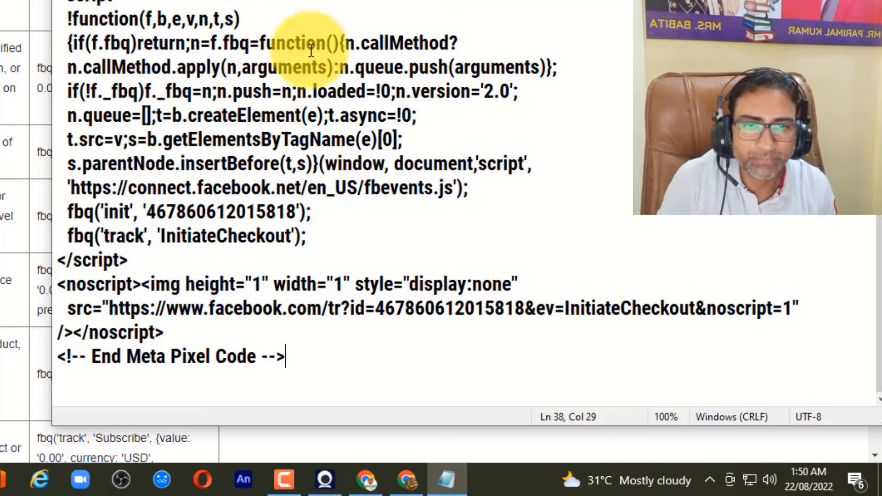
key("Return")
key("Return")
key("Return")
key("Return")
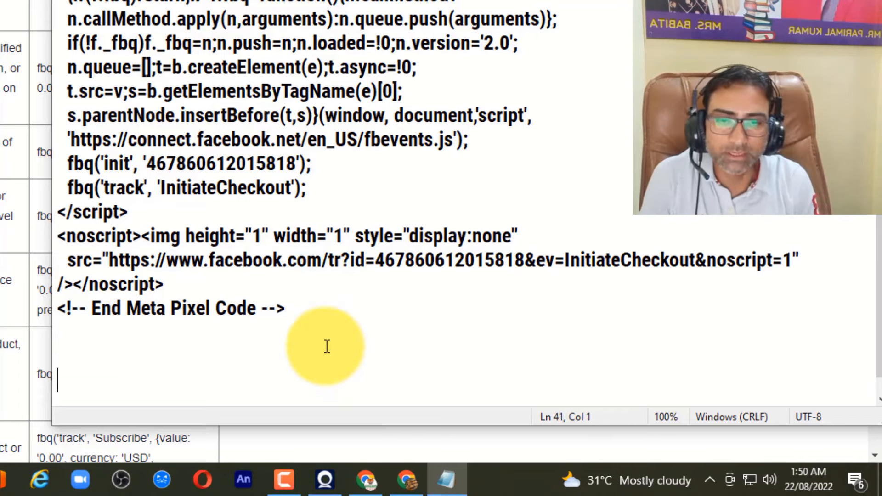
type("Lead")
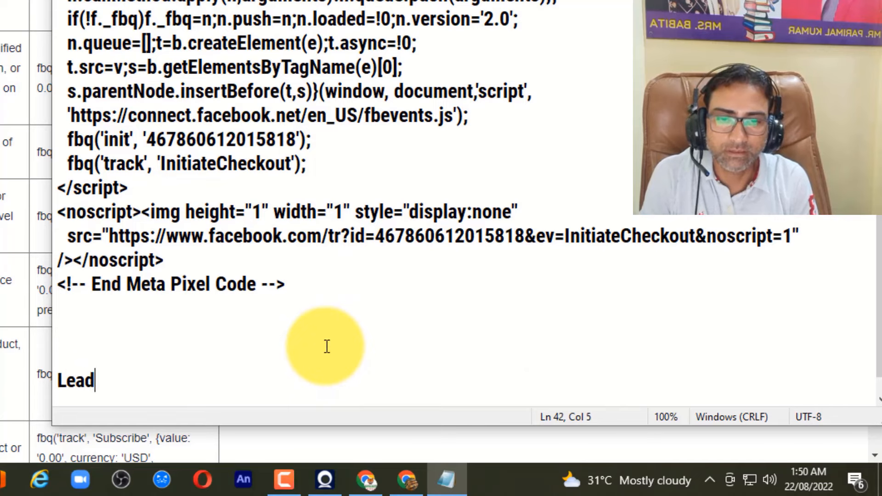
key("Return")
key("Return")
key("Return")
key("Return")
key("ctrl+v")
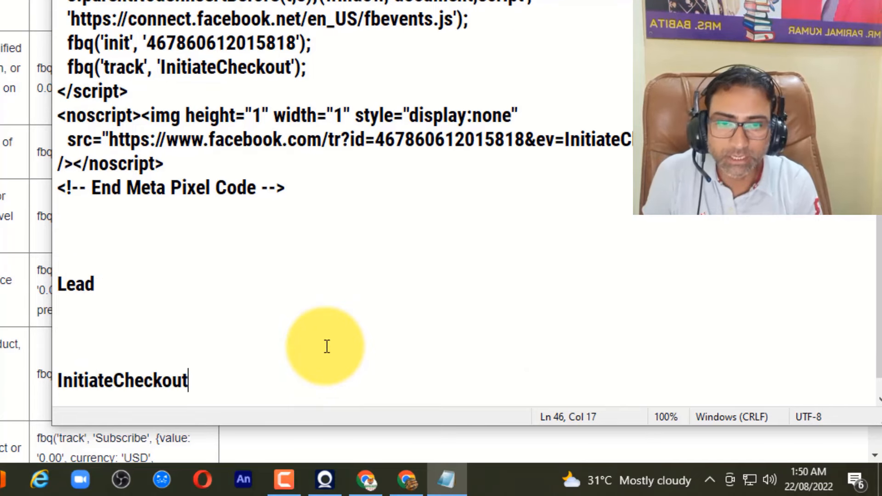
key("ctrl+z")
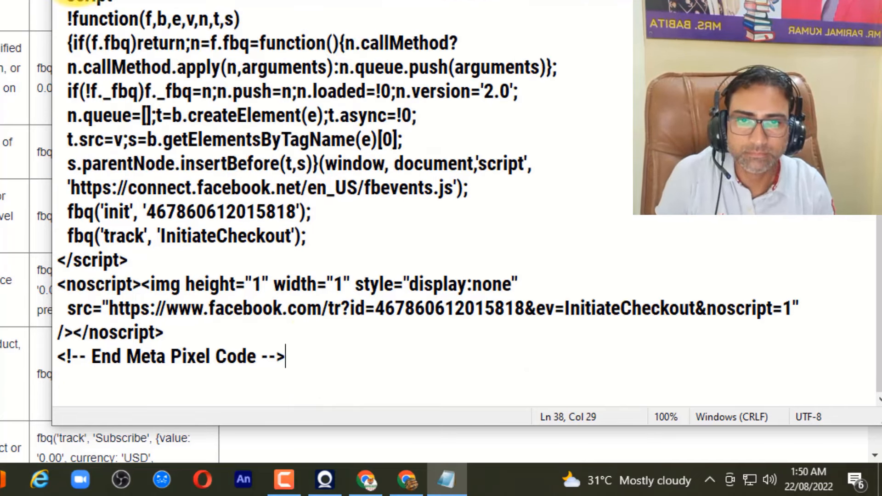
Step: Duplicate the InitiateCheckout pixel code under a Lead heading and replace InitiateCheckout with Lead in its fbq track call and noscript image URL
left_click_drag(59, 0, 360, 345)
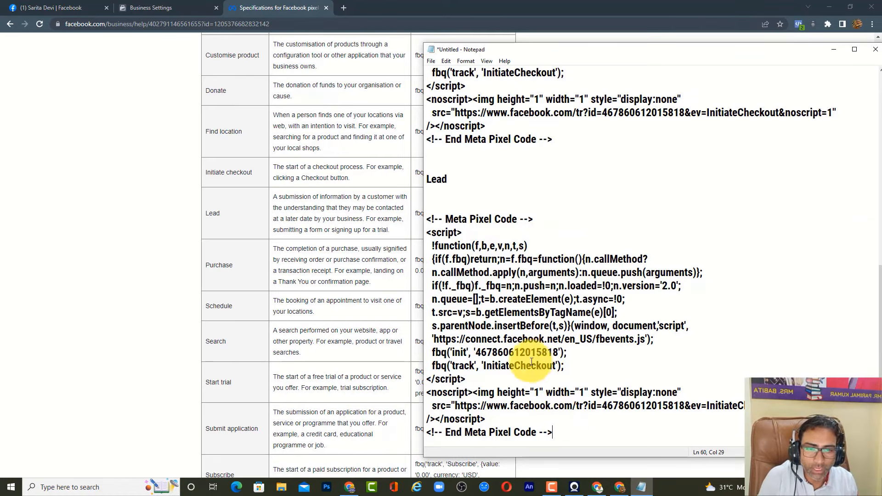
left_click_drag(556, 366, 485, 366)
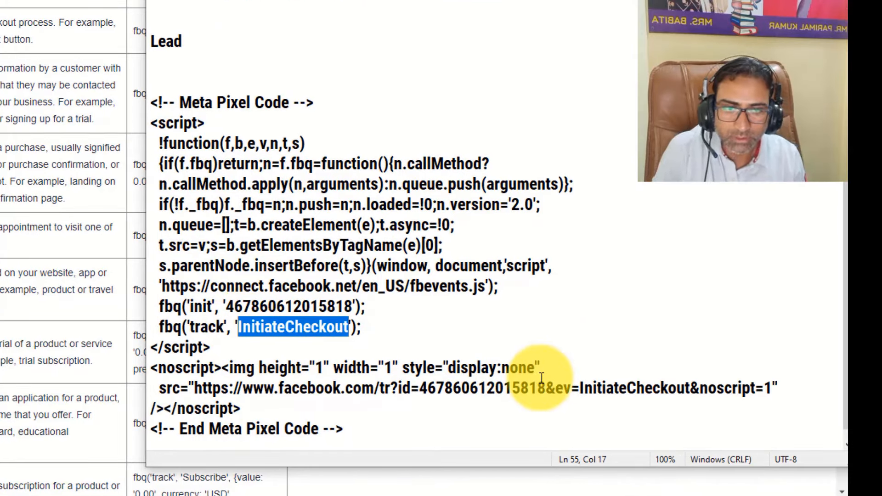
type("Lead")
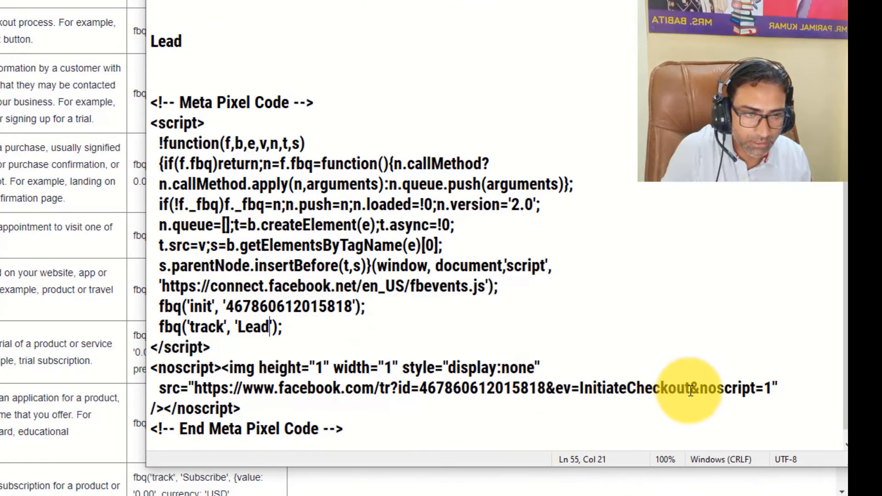
left_click_drag(690, 390, 580, 390)
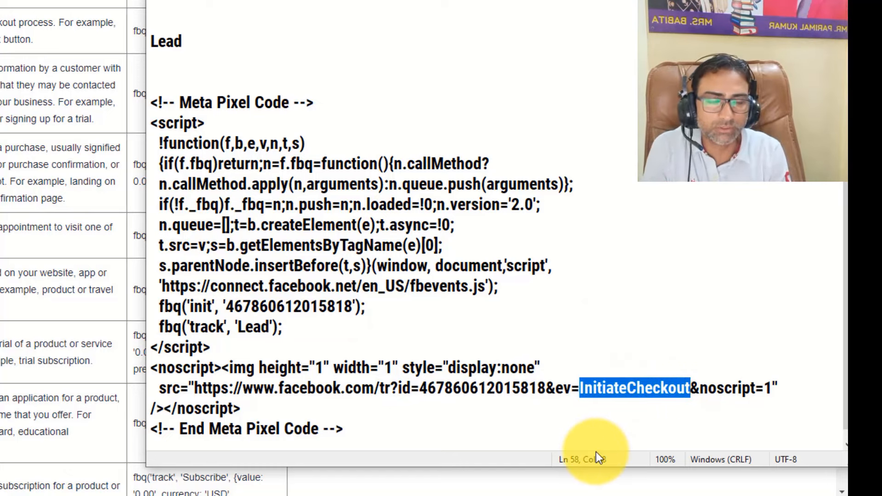
type("Lead")
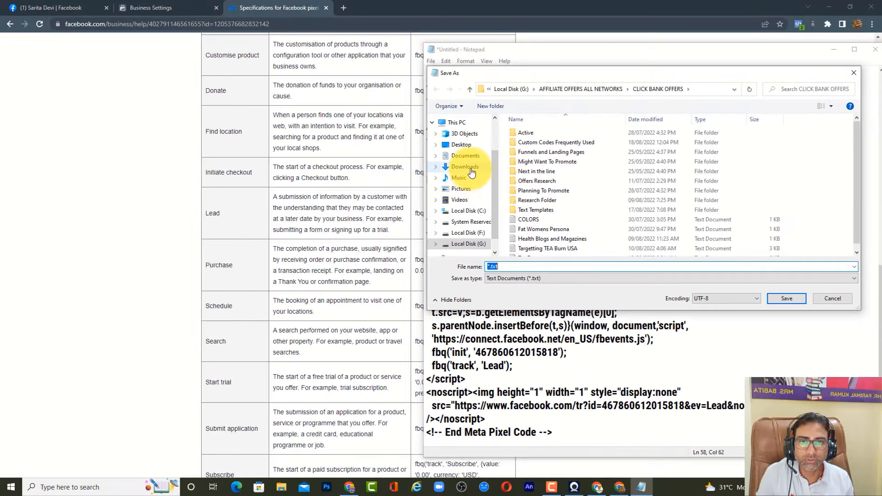
Step: Save the text file in the Downloads folder as Facebook Pixel Codes For Wellness Pixel
left_click(214, 25)
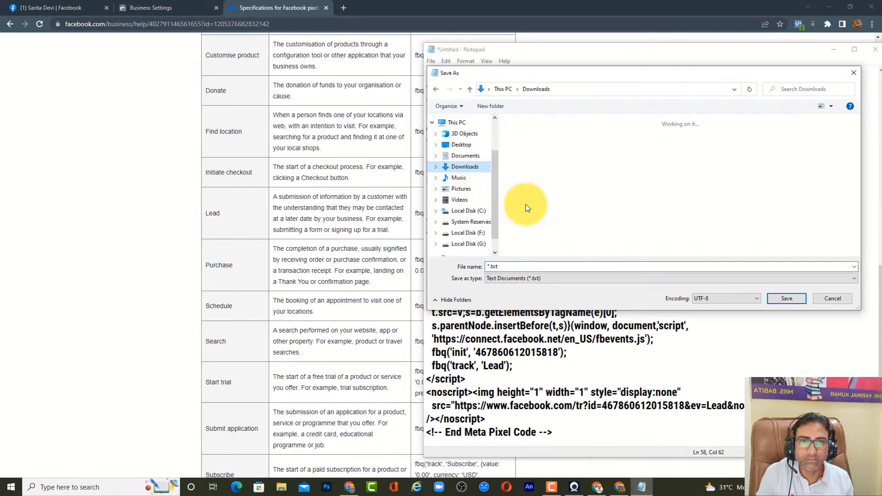
double_click(532, 268)
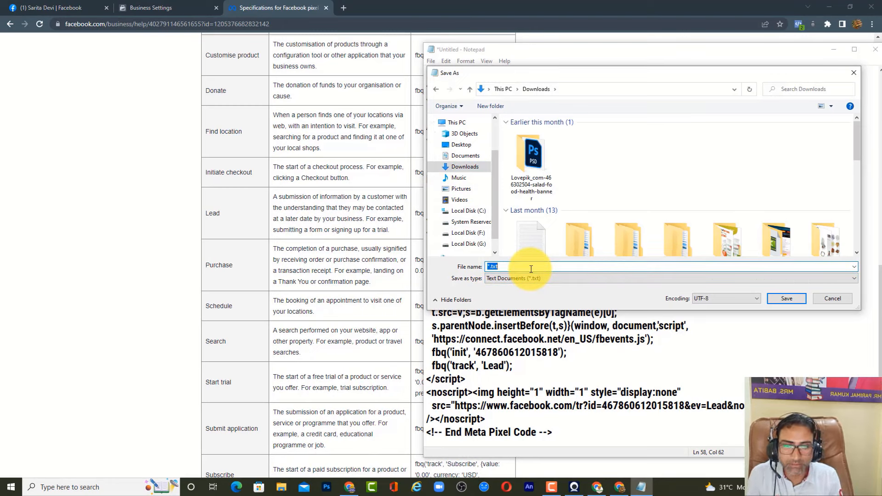
type("Facebo")
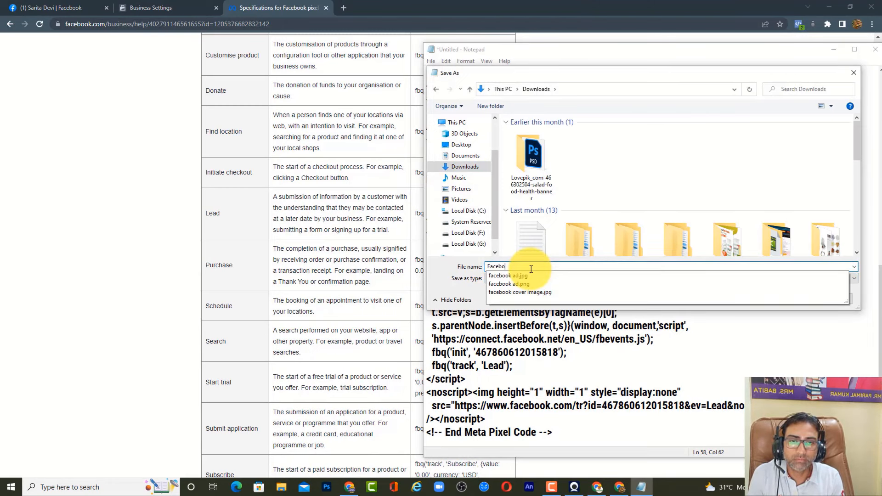
type("ok Pixel Codes For Wellness Pixel")
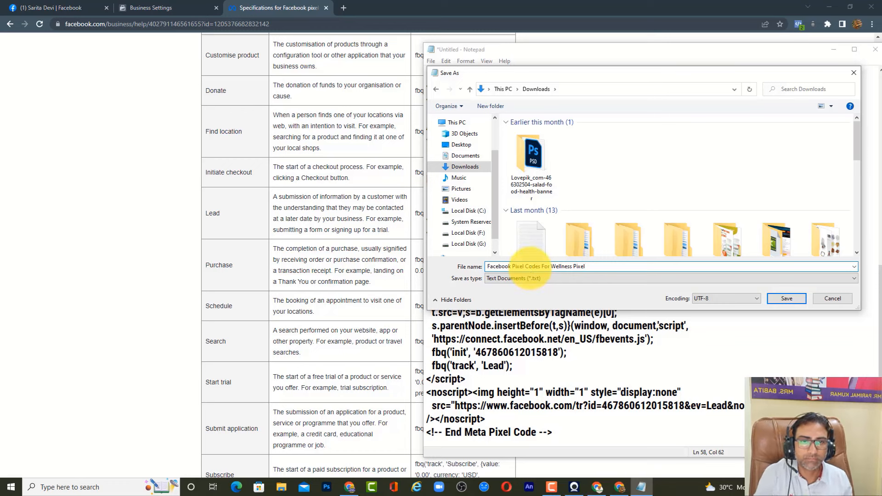
key("Return")
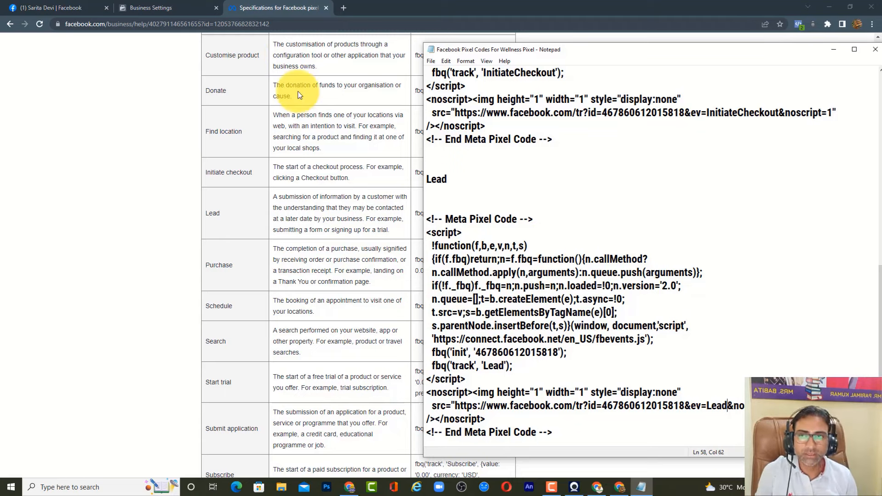
left_click(597, 487)
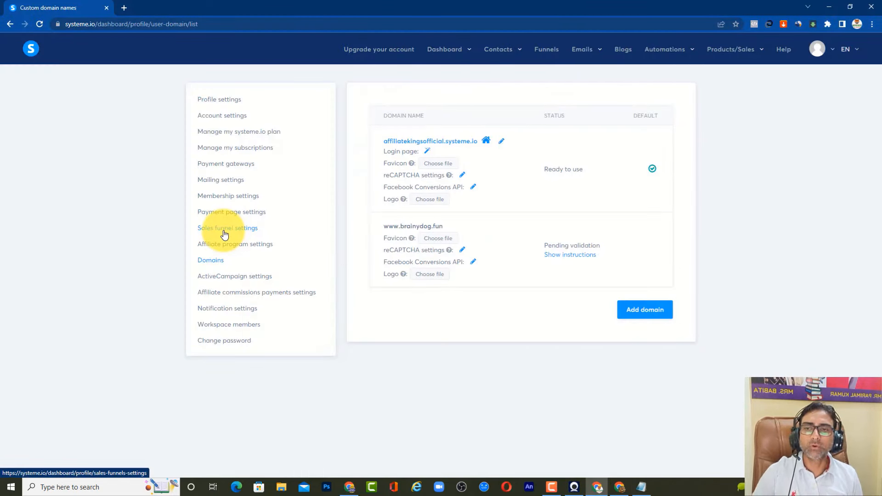
right_click(81, 239)
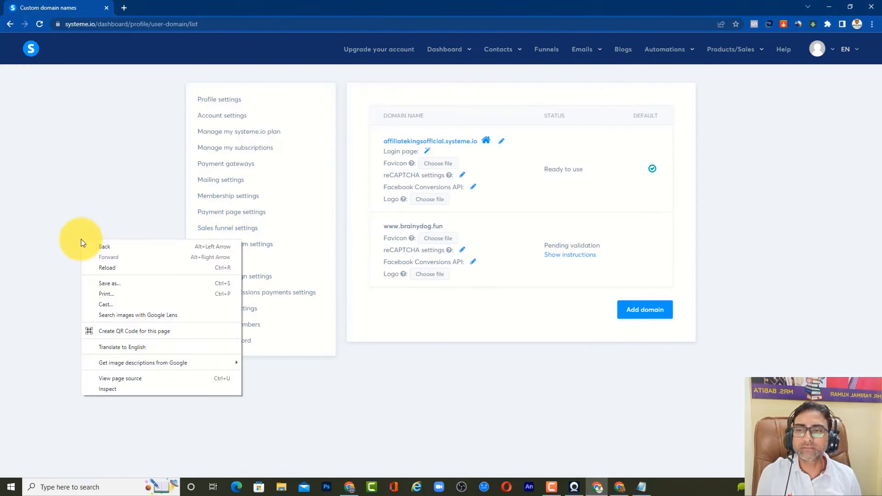
left_click(103, 271)
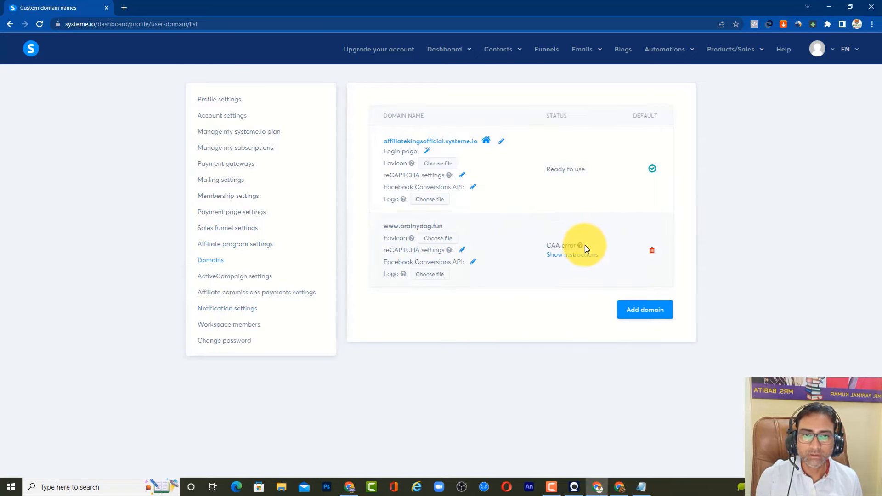
mouse_move(580, 245)
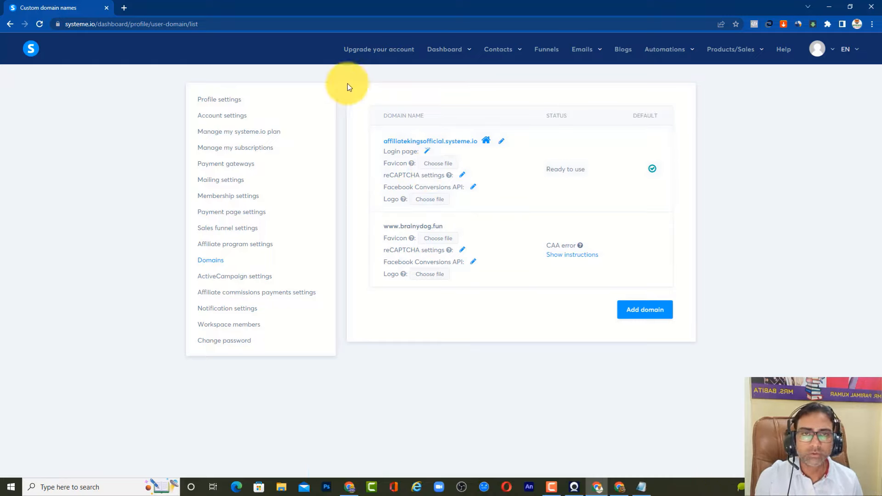
left_click(547, 52)
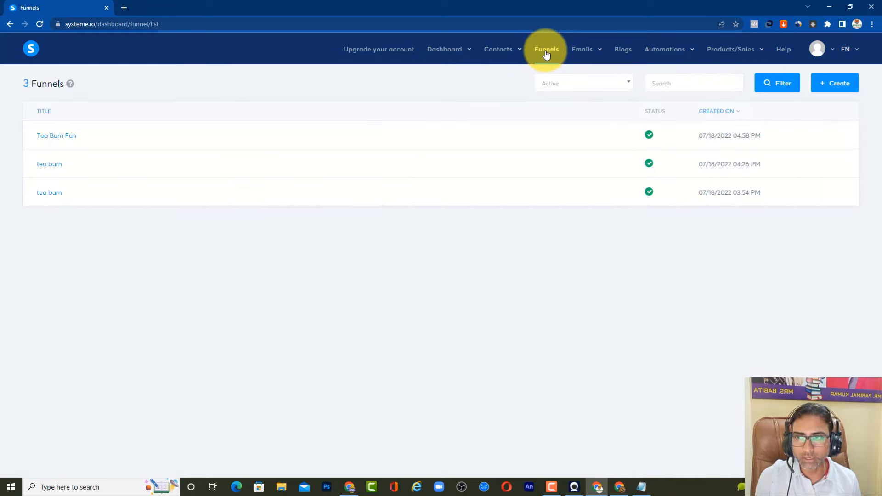
left_click(56, 168)
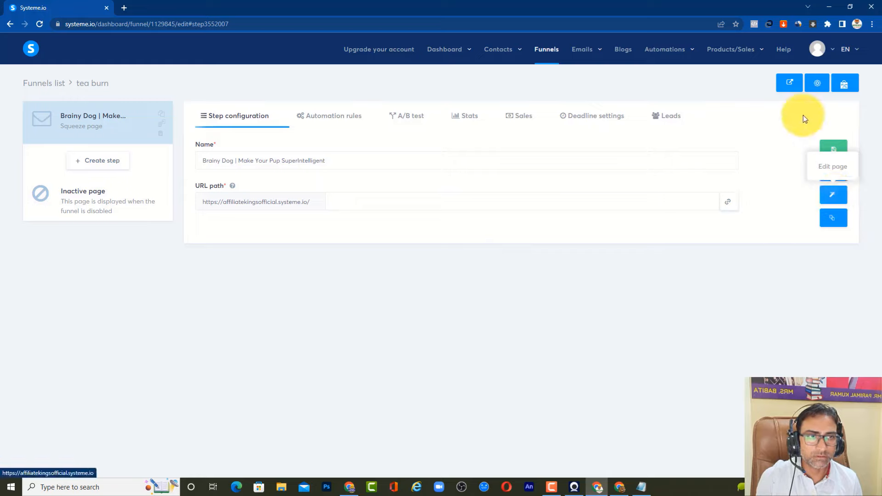
left_click(818, 85)
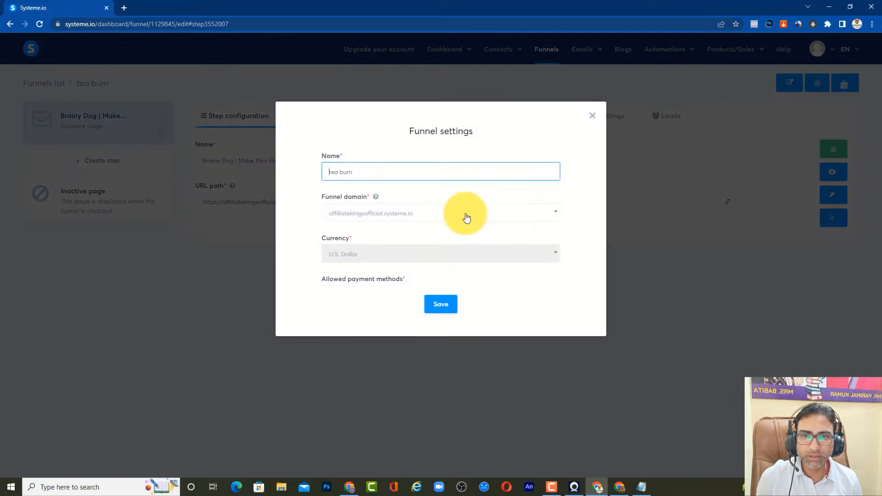
left_click(463, 214)
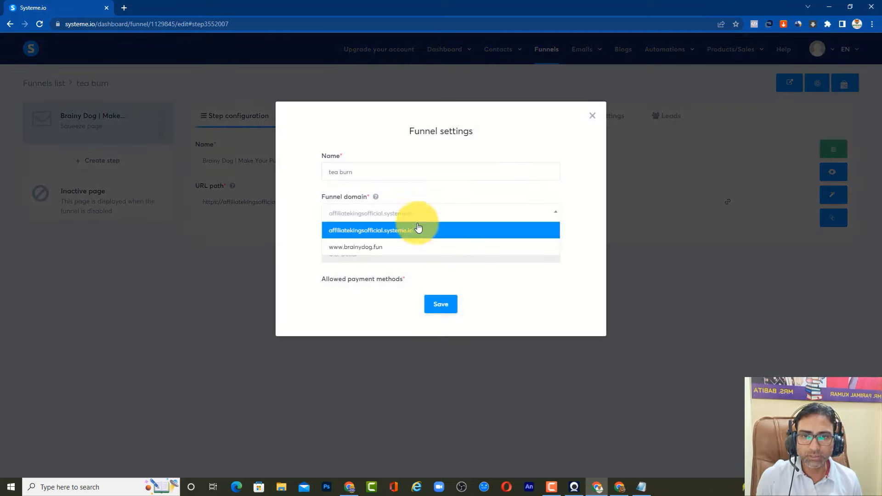
left_click(388, 247)
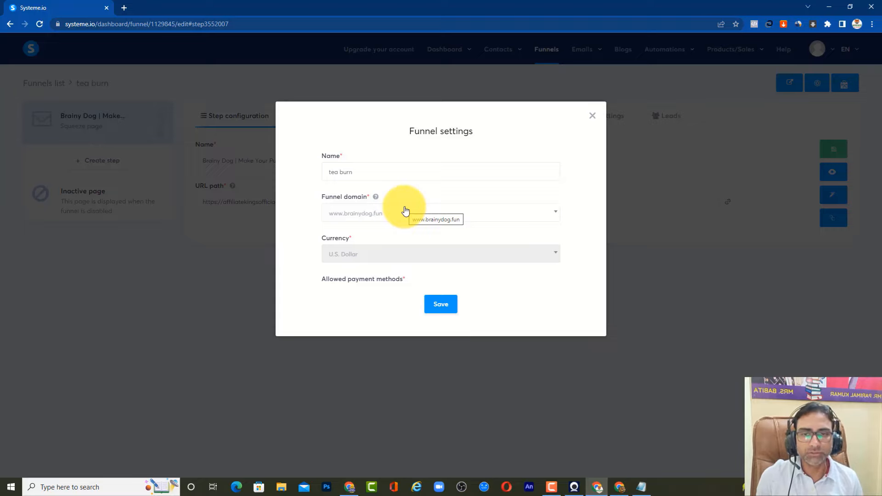
left_click(405, 212)
left_click(396, 232)
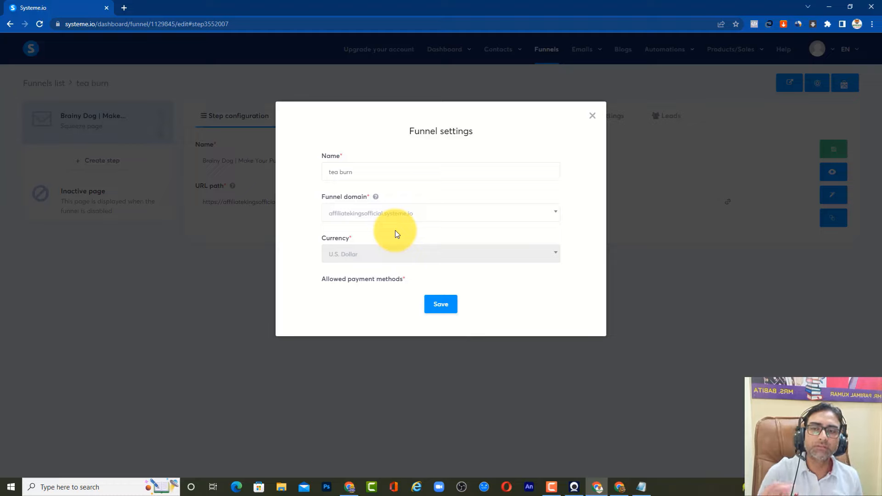
left_click(430, 304)
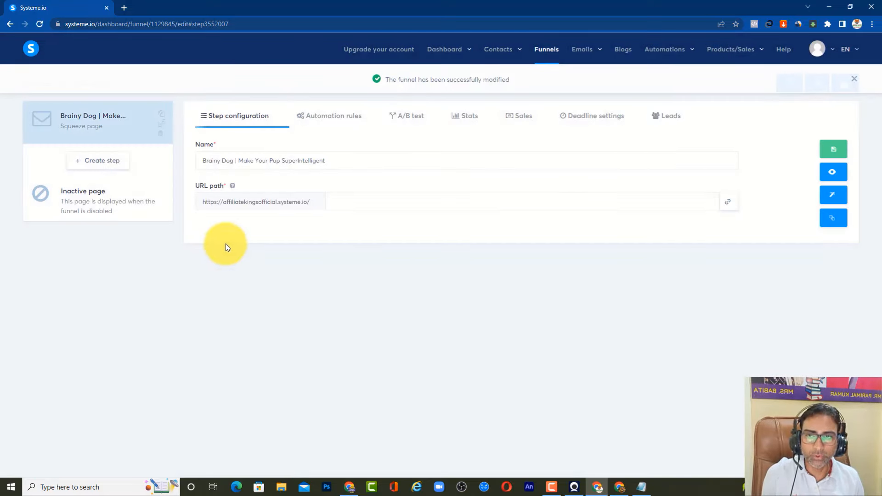
Step: Open the funnel's squeeze page in the page editor and open its header code from the tracking section of the page settings
left_click(832, 197)
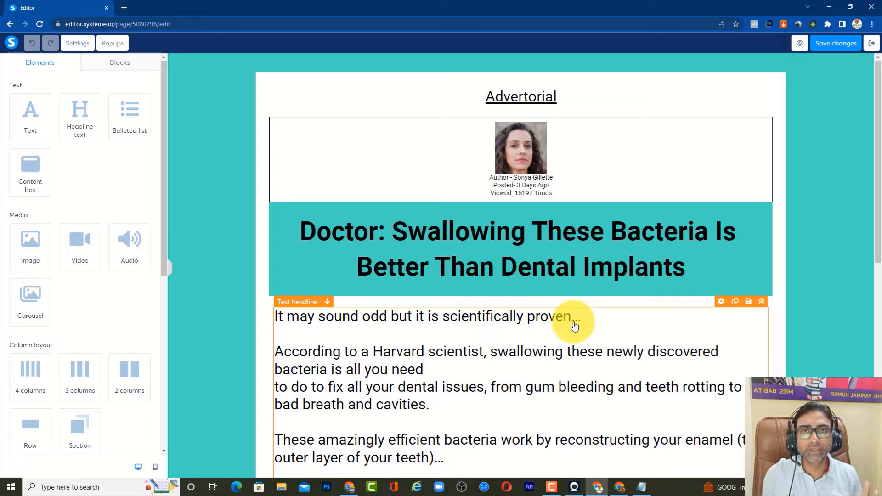
left_click(78, 43)
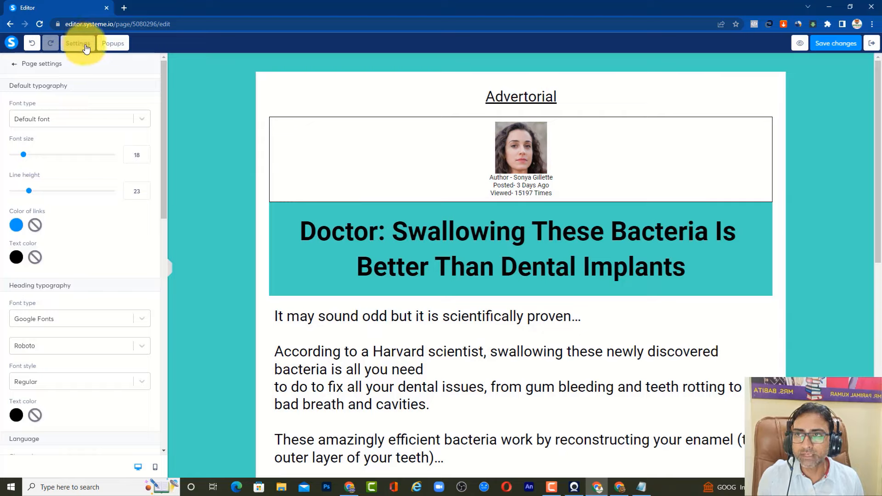
scroll(80, 197, "down", 9)
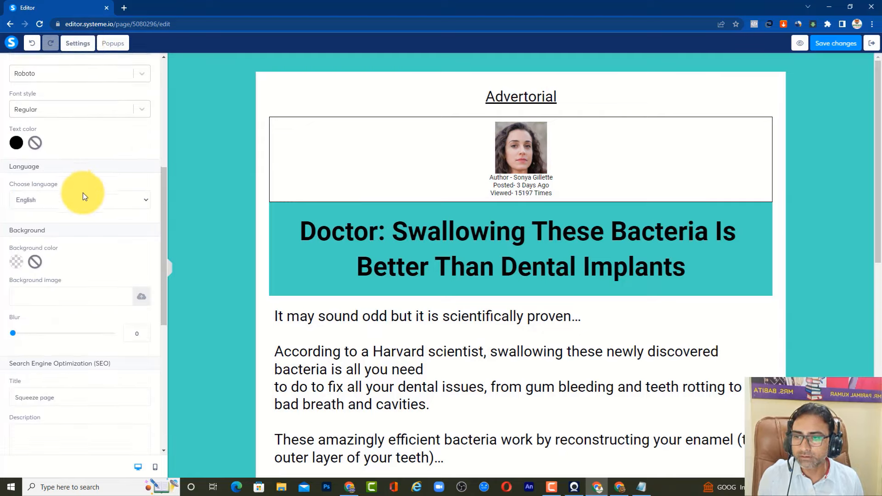
scroll(54, 317, "down", 3)
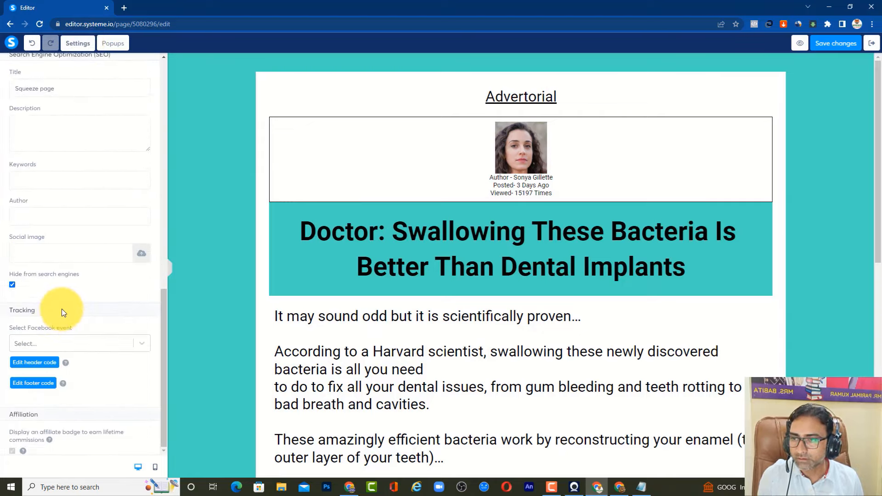
left_click(46, 366)
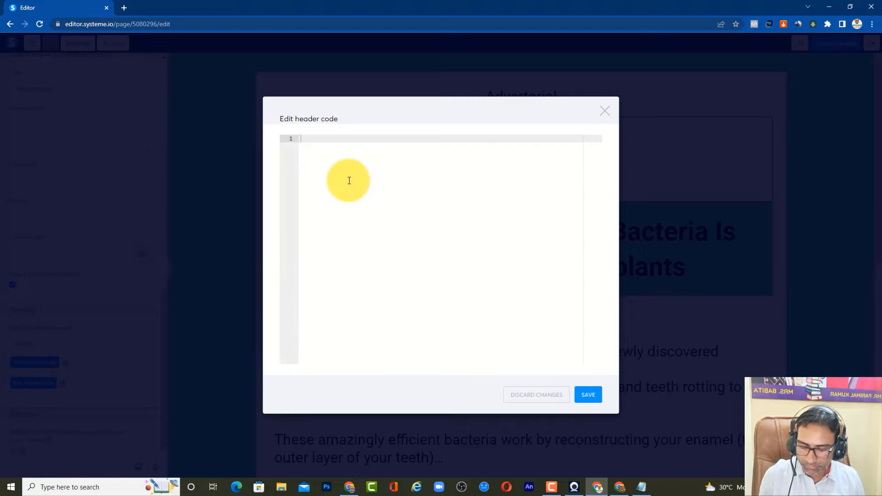
Step: Switch to Notepad and copy the first Meta Pixel code block, the one tracking PageView
key("alt+Tab")
scroll(481, 184, "up", 2)
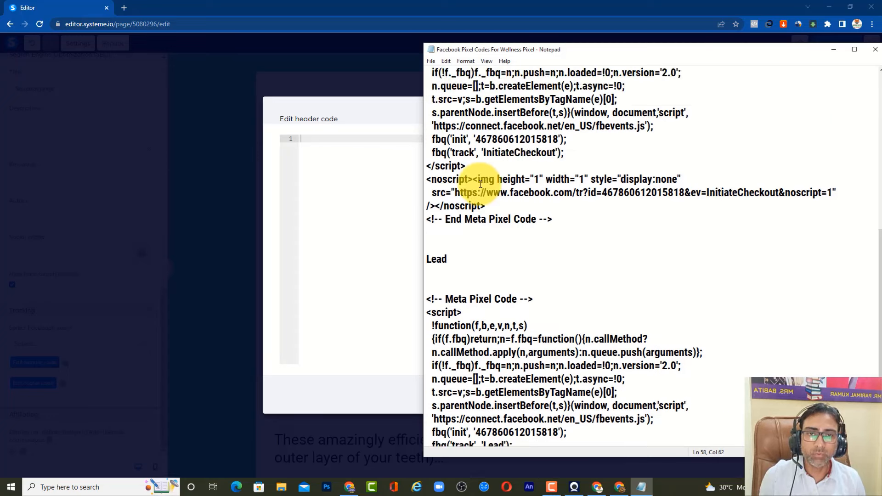
scroll(481, 184, "up", 9)
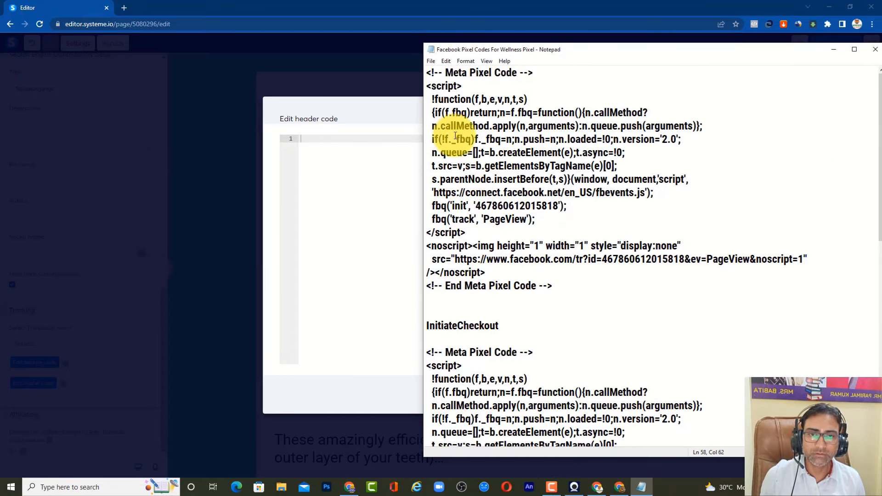
left_click_drag(553, 286, 426, 71)
right_click(453, 109)
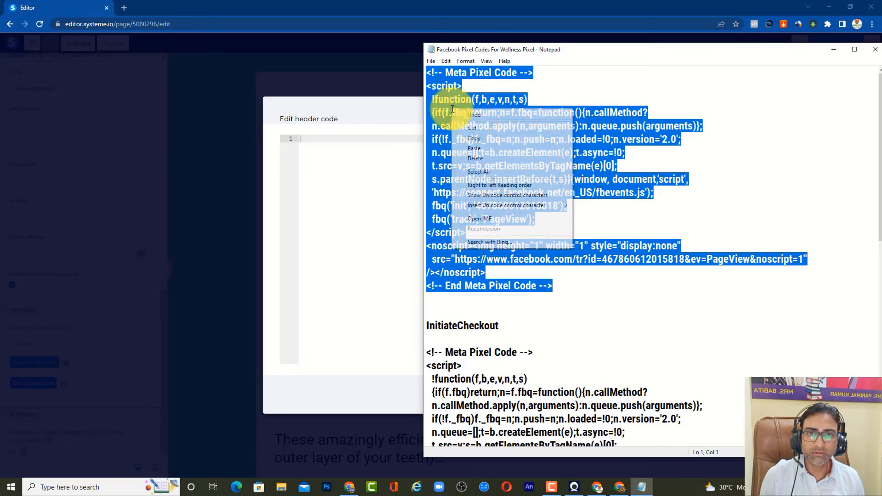
left_click(476, 138)
Step: Paste the PageView pixel code into the squeeze page's header code, save it and save the page changes
left_click(360, 160)
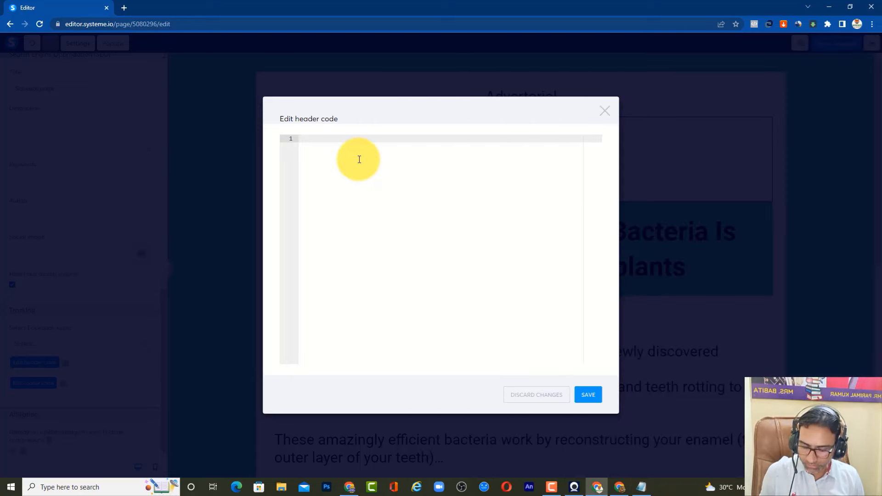
key("ctrl+v")
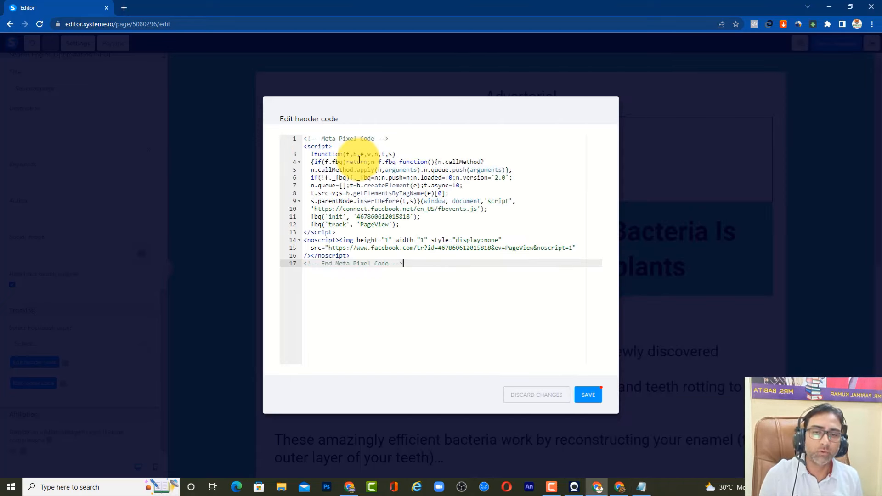
left_click(594, 397)
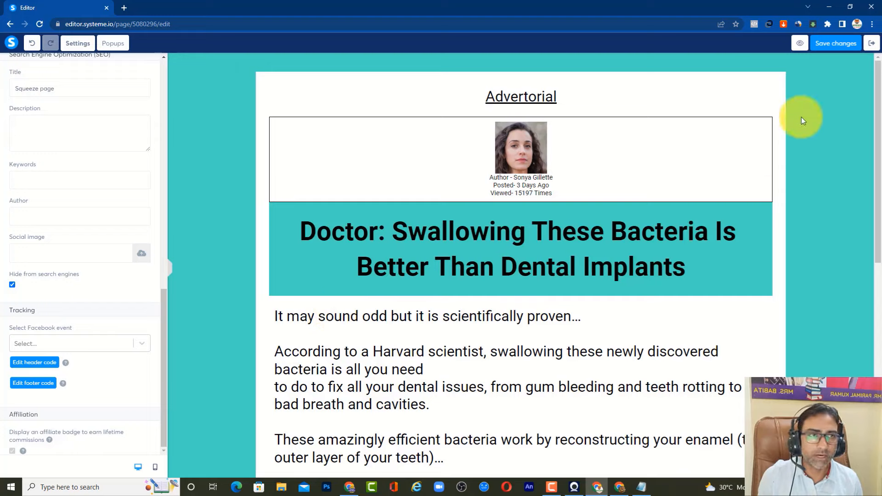
left_click(836, 46)
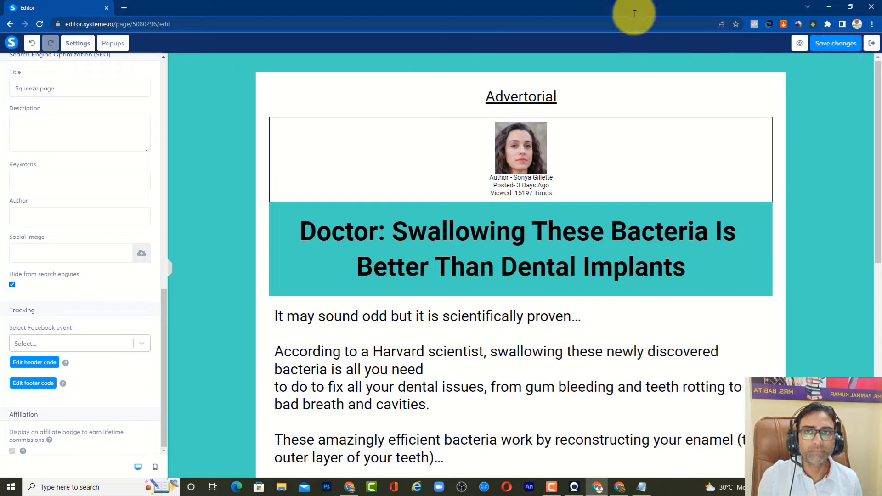
Step: Exit the page editor and copy the squeeze page's URL from the step configuration
left_click(876, 44)
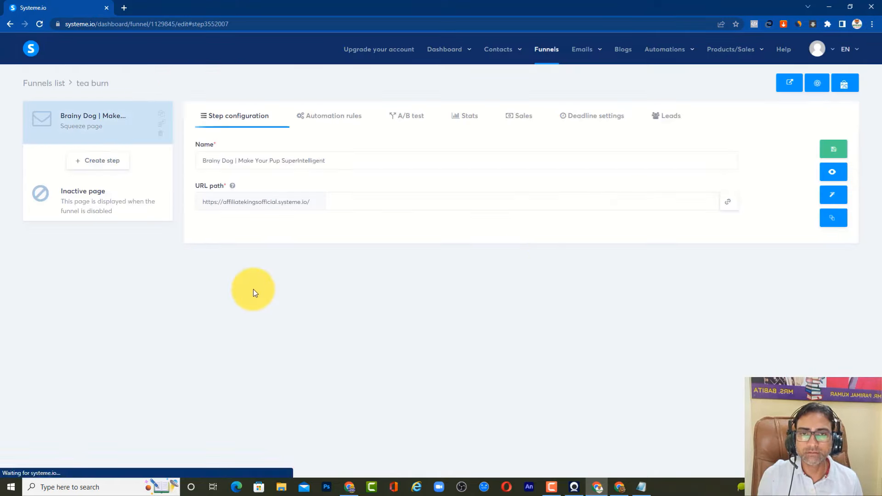
left_click(728, 202)
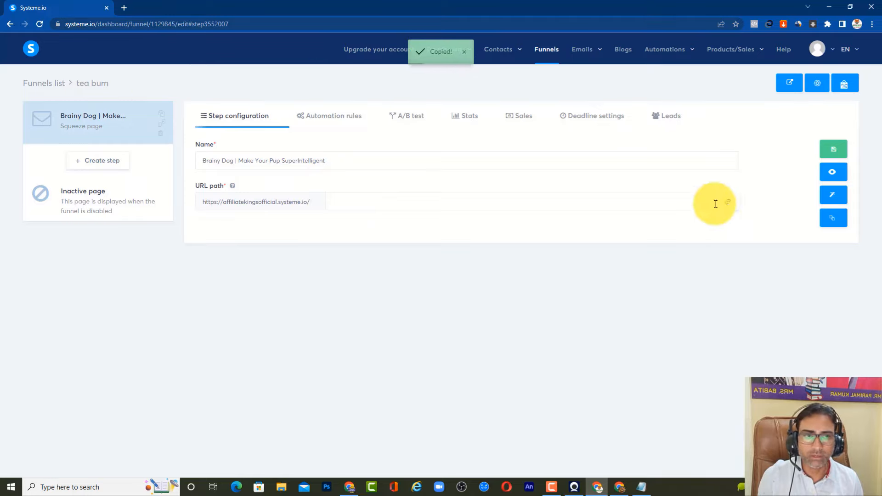
Step: Copy the squeeze page's URL and open the live page in a new browser tab
left_click(728, 205)
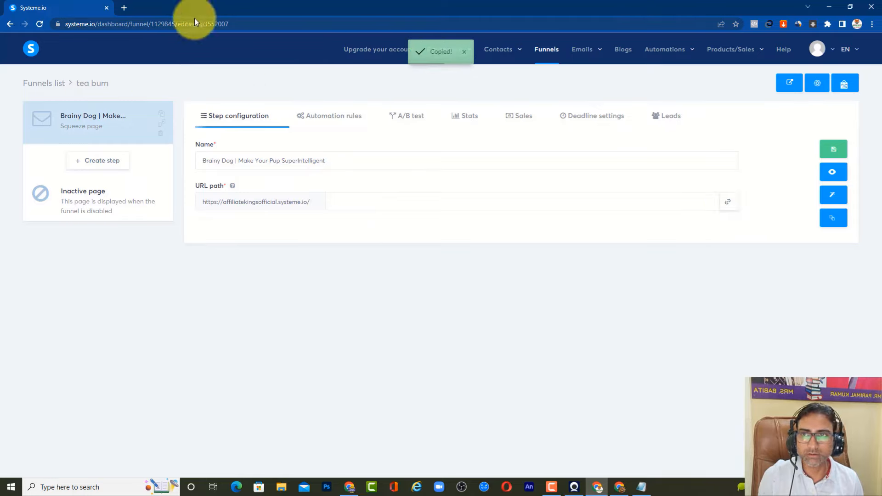
key("ctrl+t")
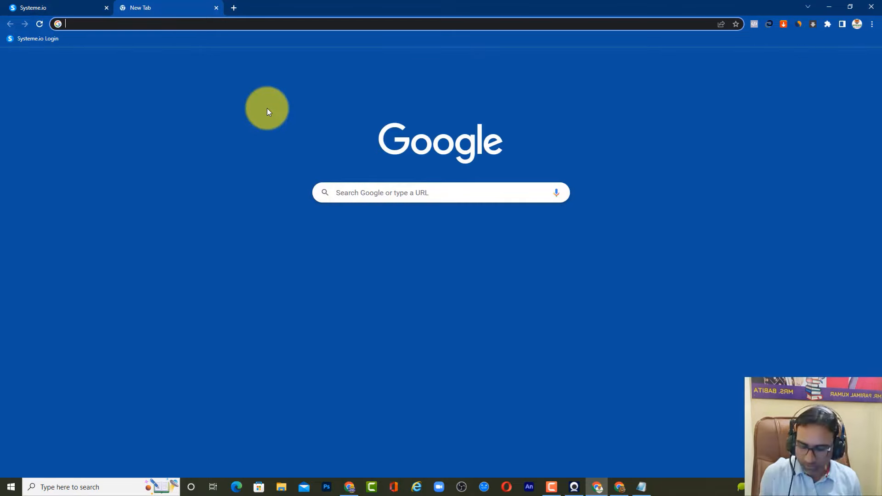
key("ctrl+v")
key("Return")
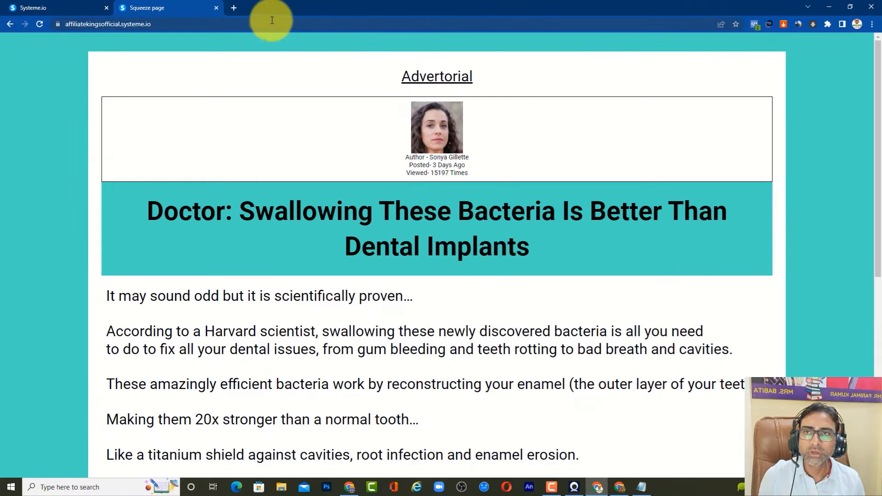
Step: Search Google for "facebook pixel helper" in a new tab, view its Chrome Web Store page and close that tab
left_click(234, 8)
left_click(349, 190)
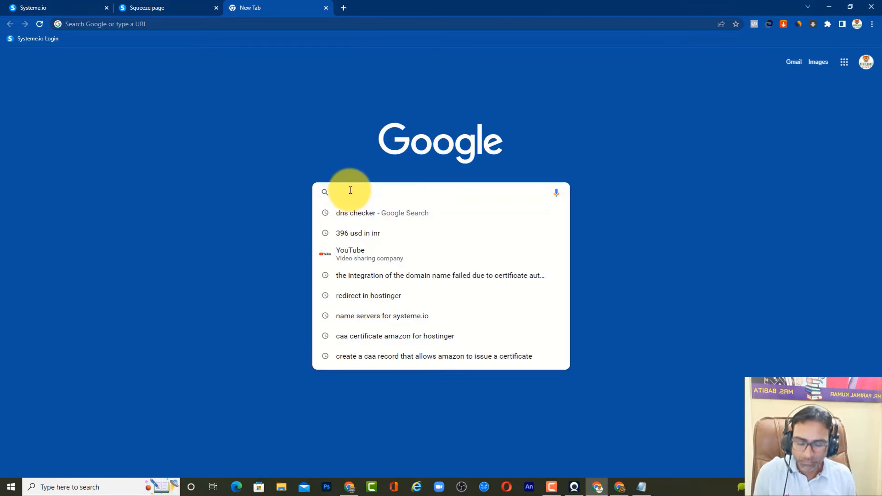
type("cho")
key("BackSpace")
key("BackSpace")
key("BackSpace")
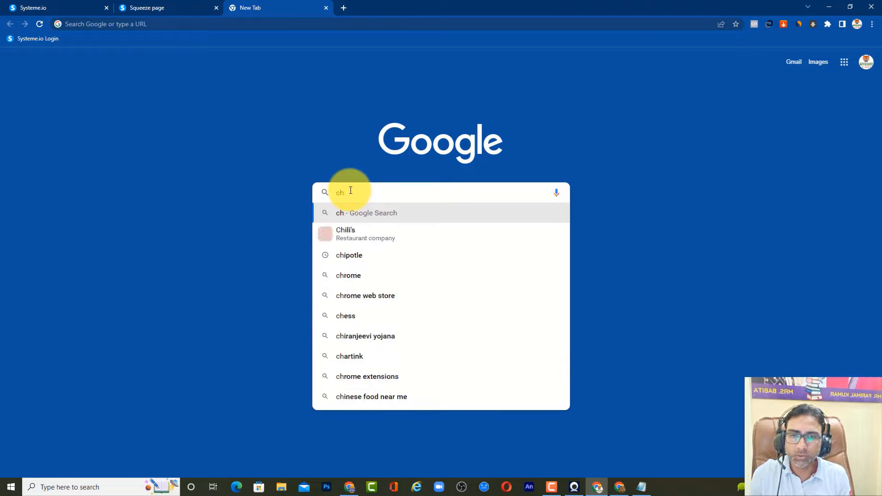
type("facebook")
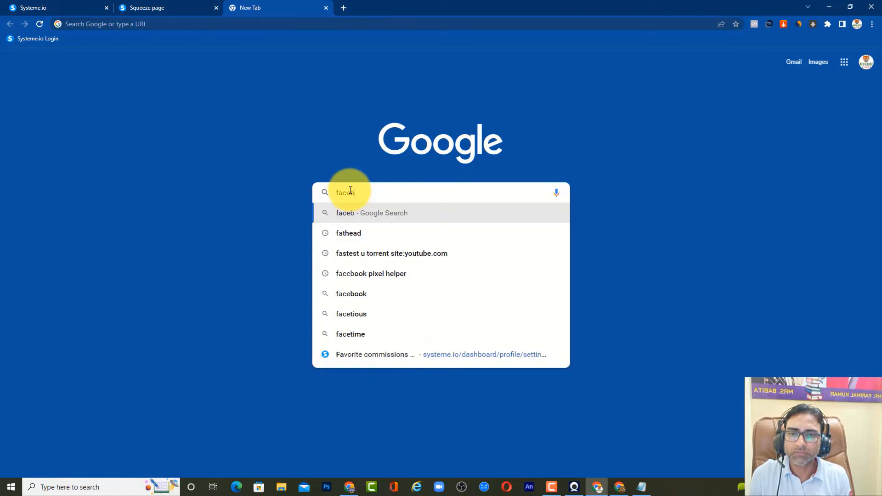
key("Down")
key("Down")
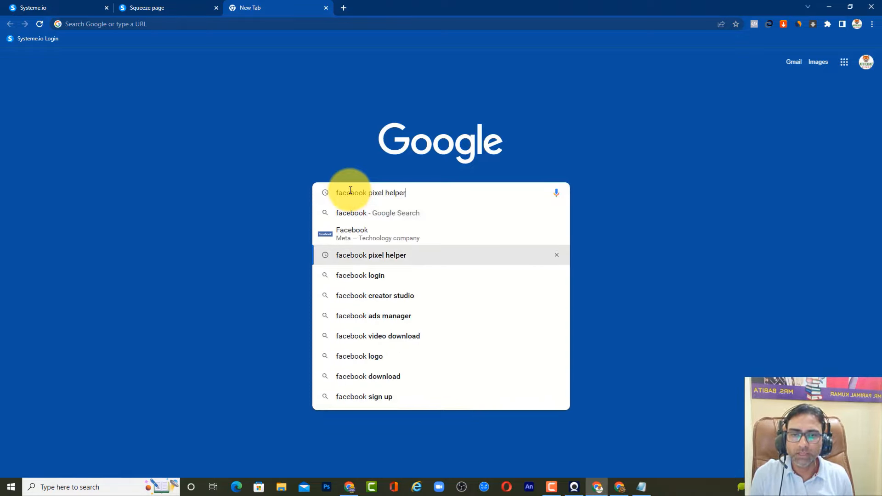
key("Return")
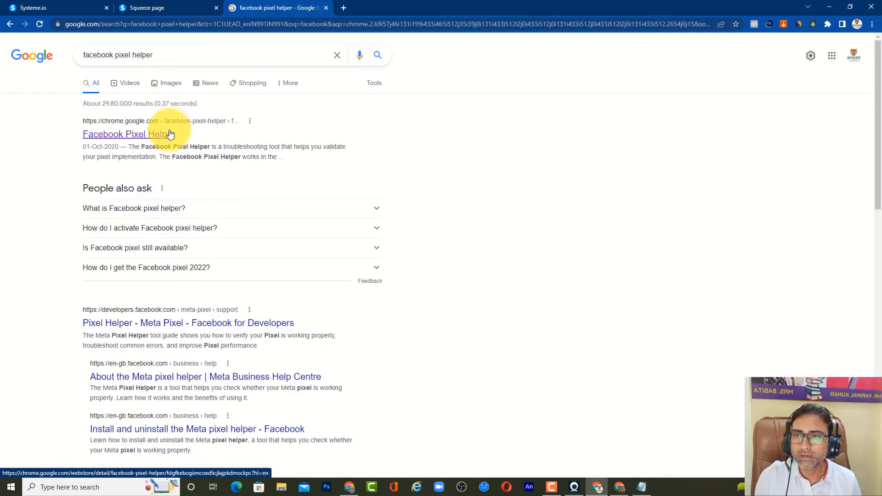
left_click(167, 133)
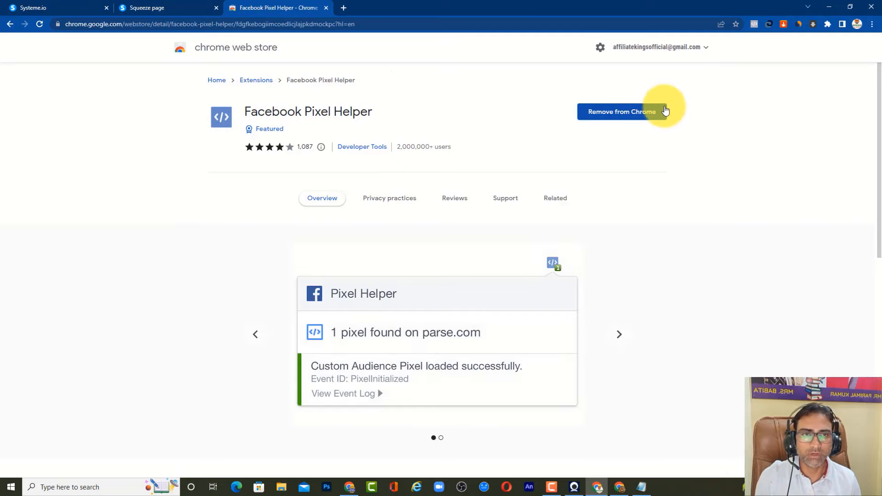
left_click(326, 8)
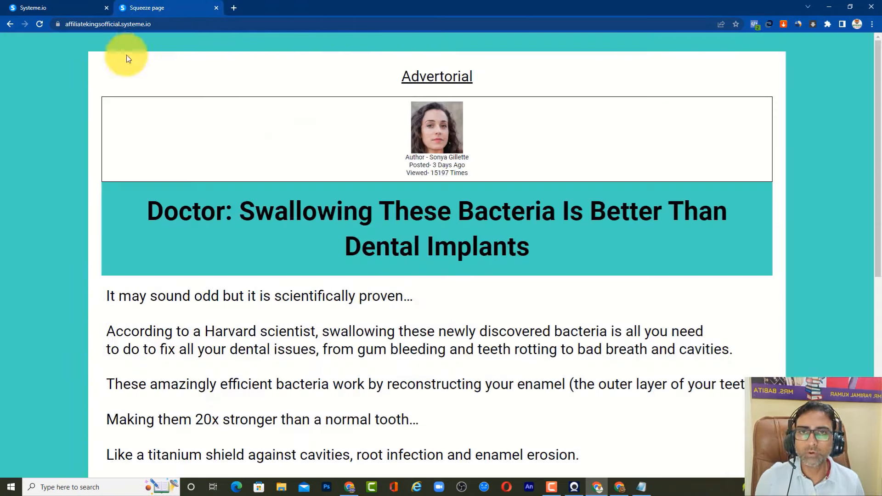
Step: Check the live squeeze page with Facebook Pixel Helper and compare its pixel ID with Wellness Pixel in Meta Business Settings
left_click(759, 25)
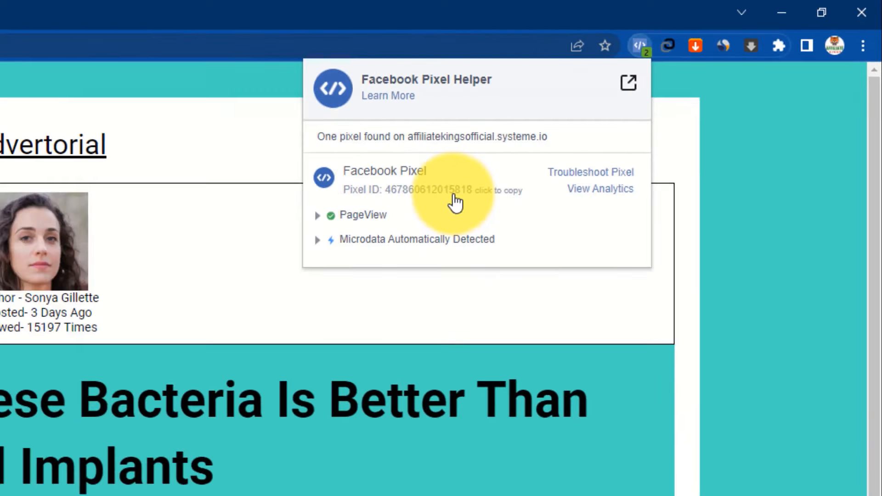
key("alt+Tab")
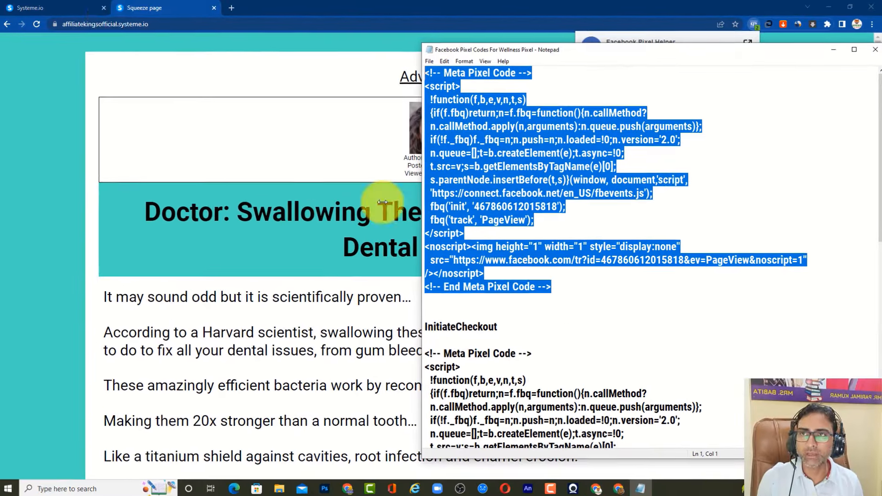
key("alt+Tab")
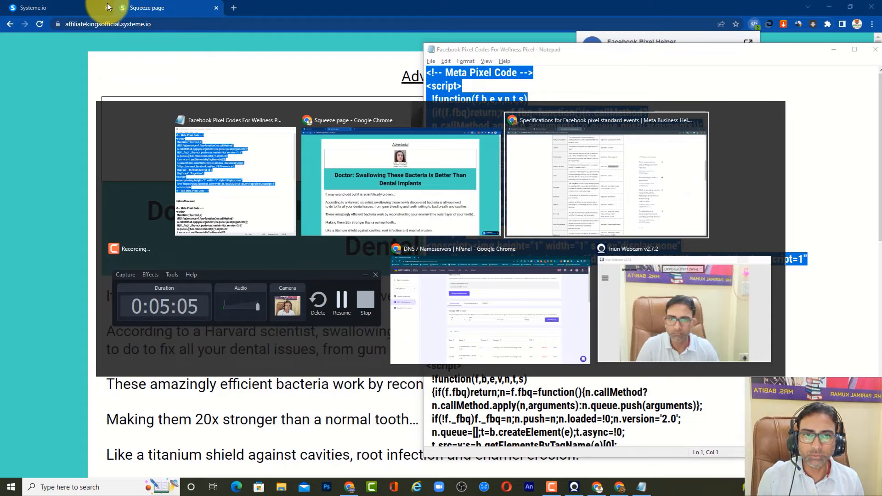
key("alt+Tab")
left_click(182, 6)
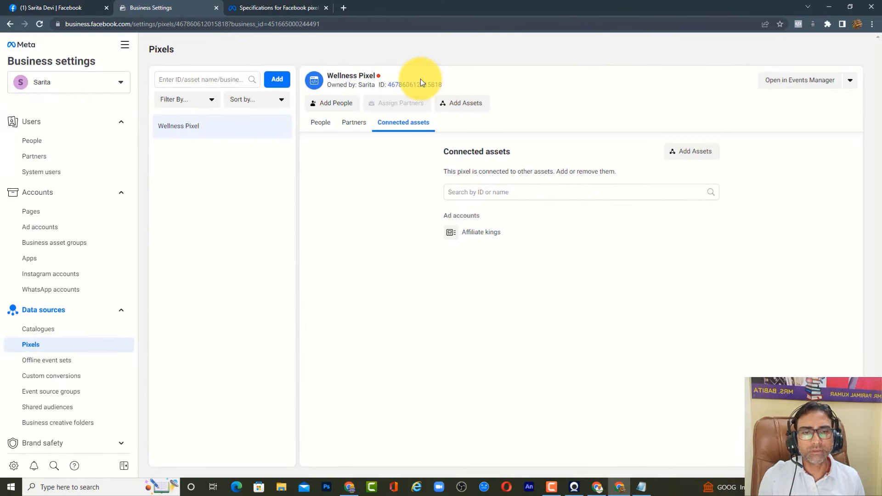
left_click(596, 487)
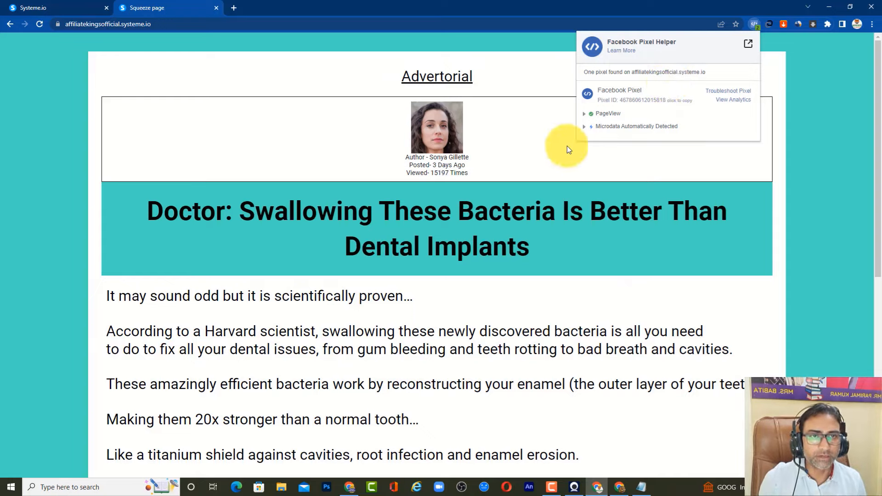
left_click(525, 150)
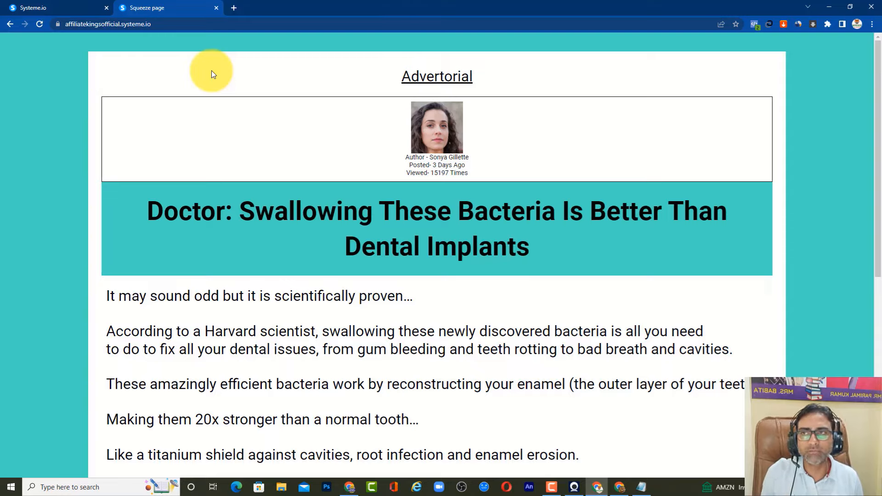
Step: Duplicate the squeeze page step in the tea burn funnel, rename the copy "Video Loading" and save it
left_click(33, 7)
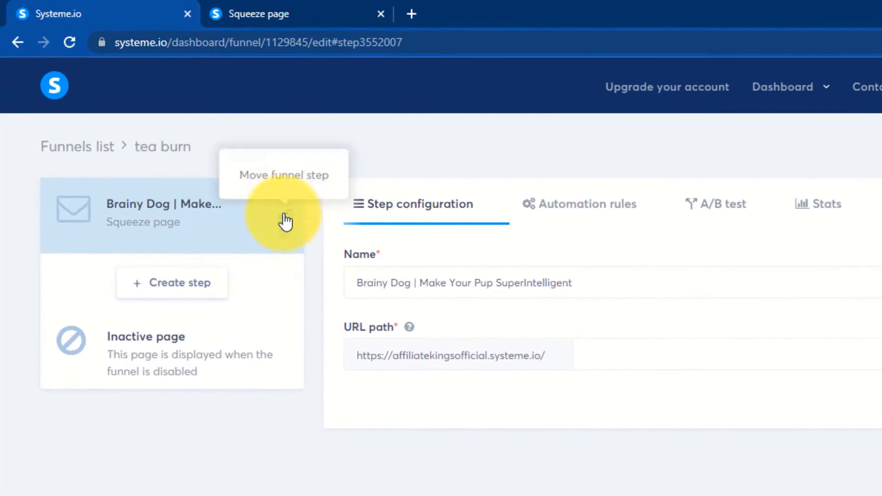
left_click(285, 202)
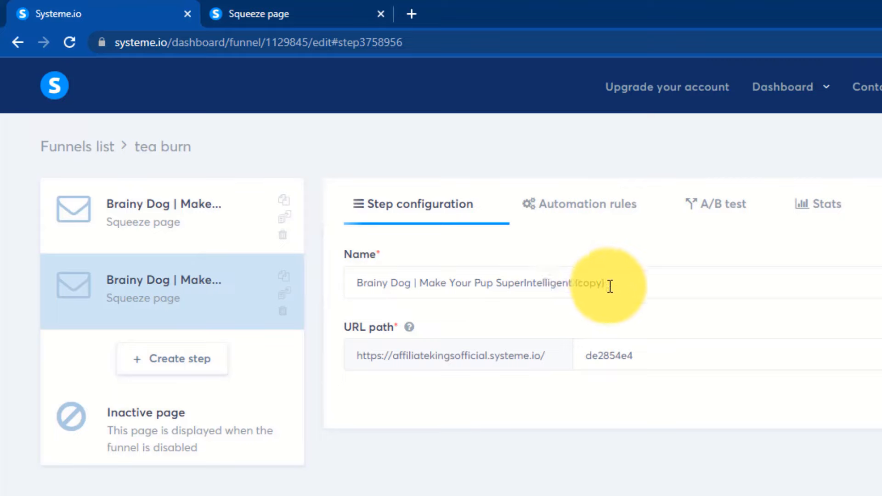
left_click_drag(611, 286, 288, 306)
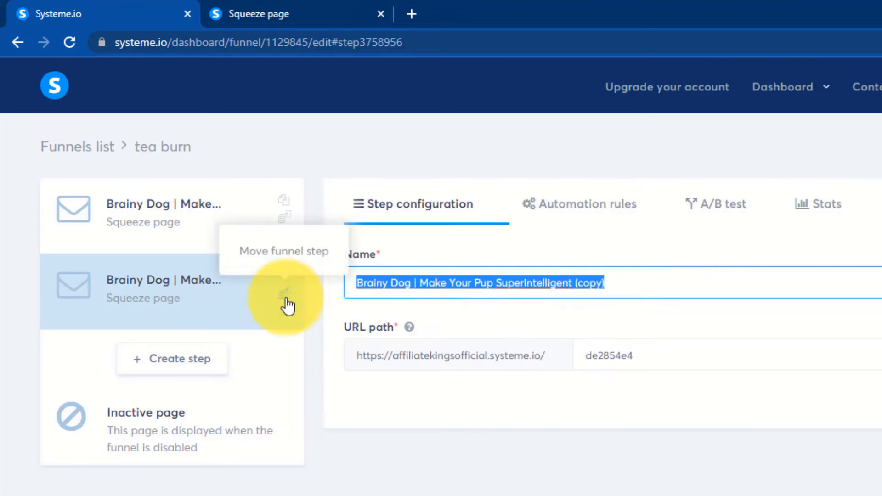
type("Vod")
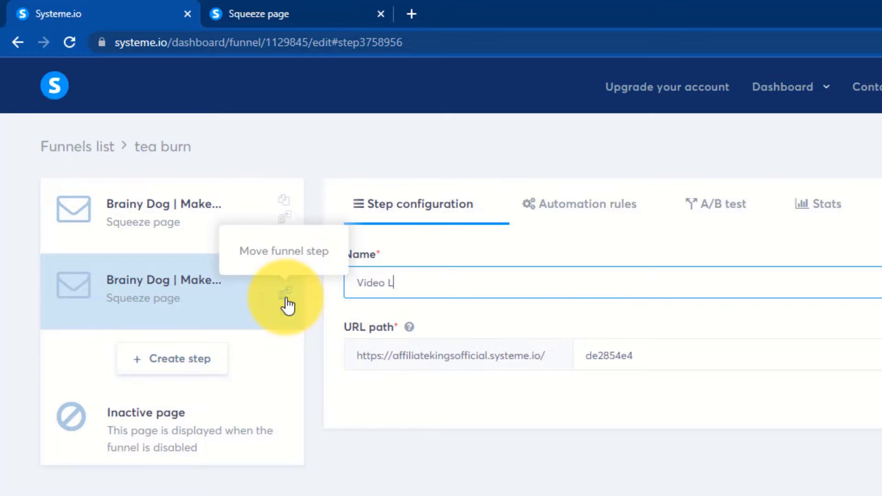
type("eo Loadi")
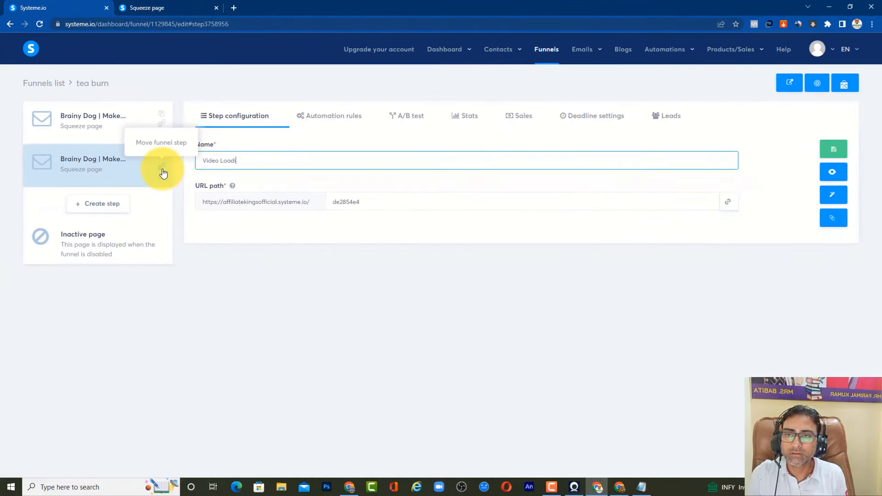
type("ng")
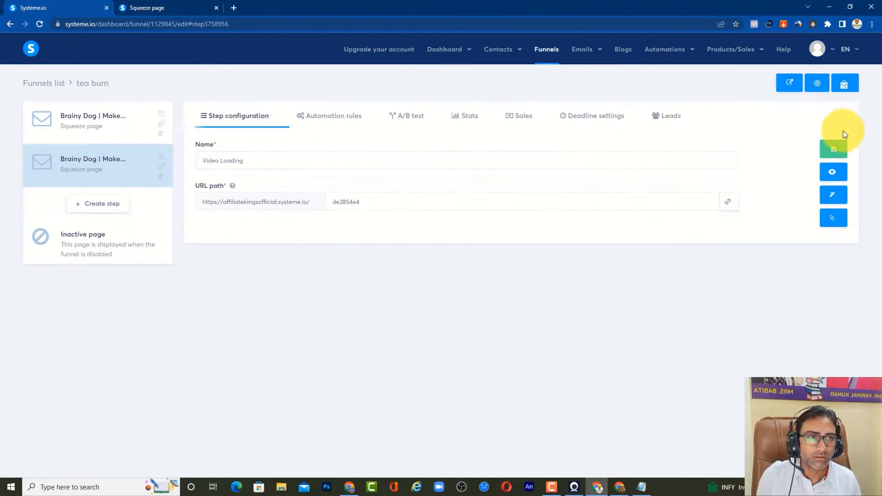
left_click(833, 148)
Step: Look at the Play Video button at the end of the live squeeze page and return to the funnel
left_click(214, 8)
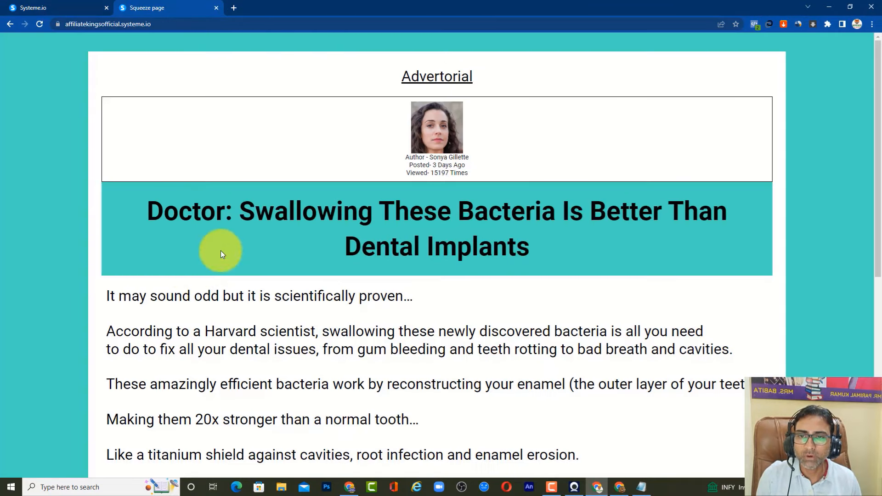
scroll(221, 250, "down", 8)
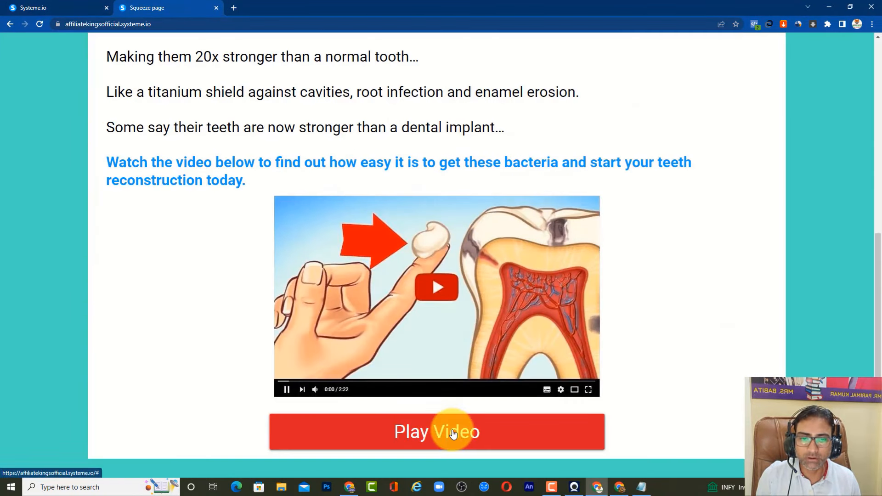
left_click(63, 7)
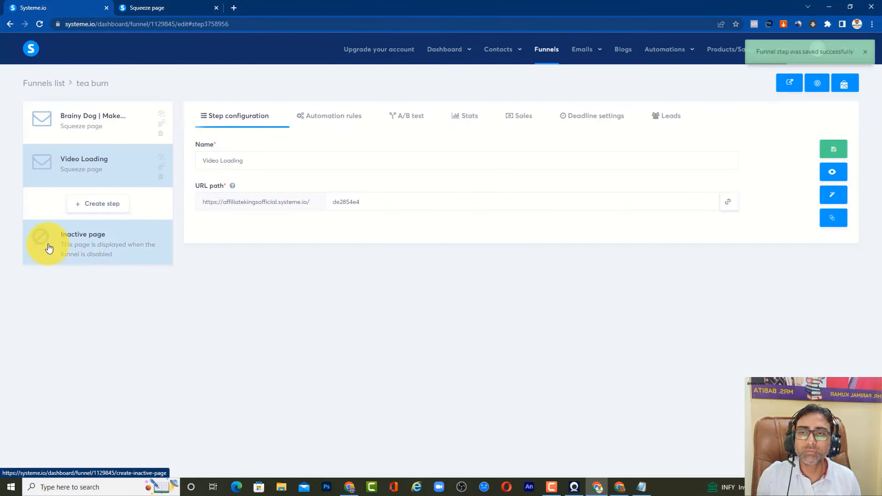
Step: Open the Video Loading step in the page editor and delete the Advertorial row, the author image, its text and their row
left_click(98, 120)
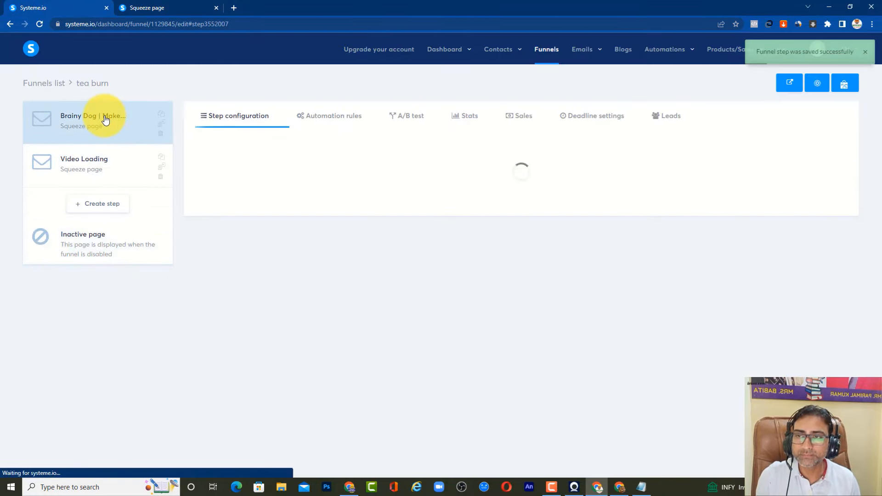
left_click(103, 168)
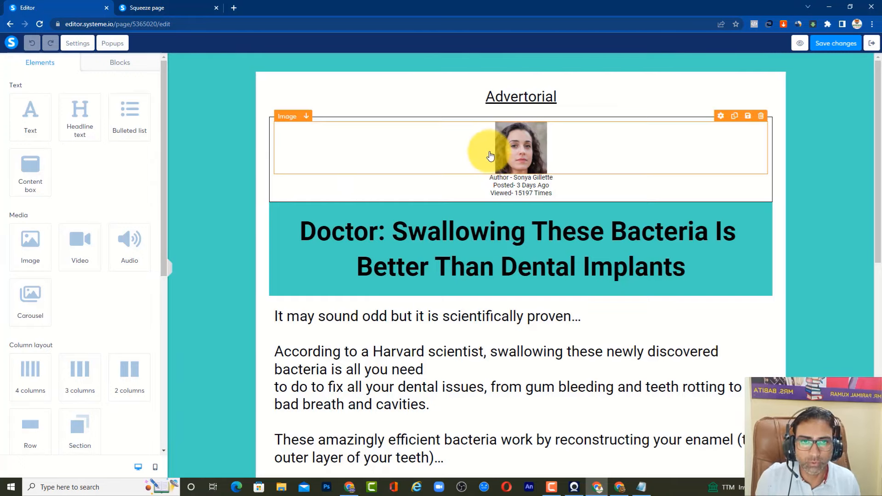
left_click(767, 83)
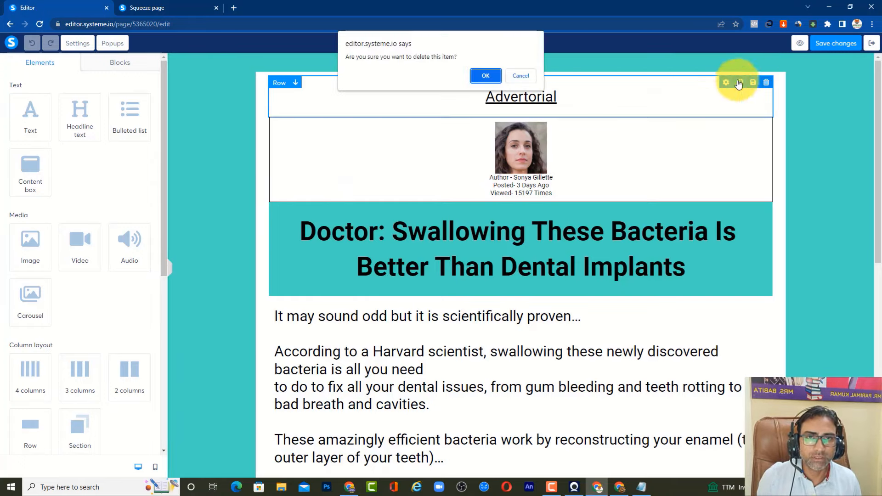
left_click(488, 75)
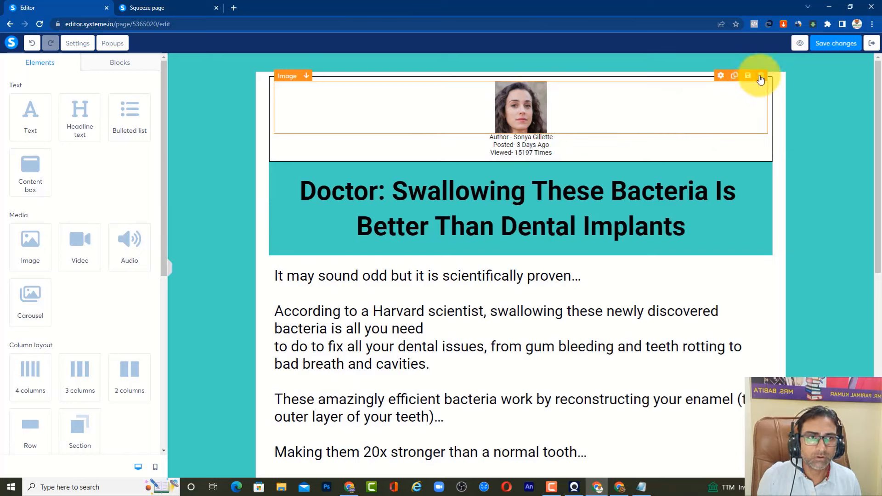
left_click(761, 75)
left_click(490, 76)
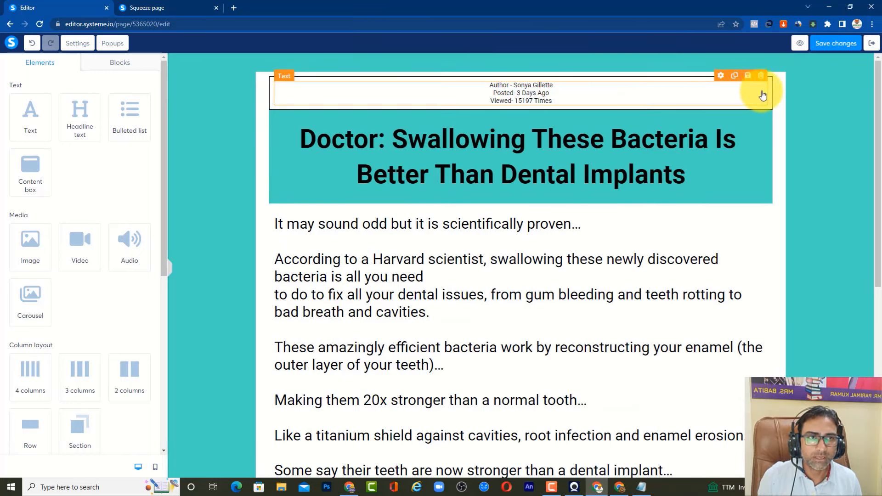
left_click(762, 76)
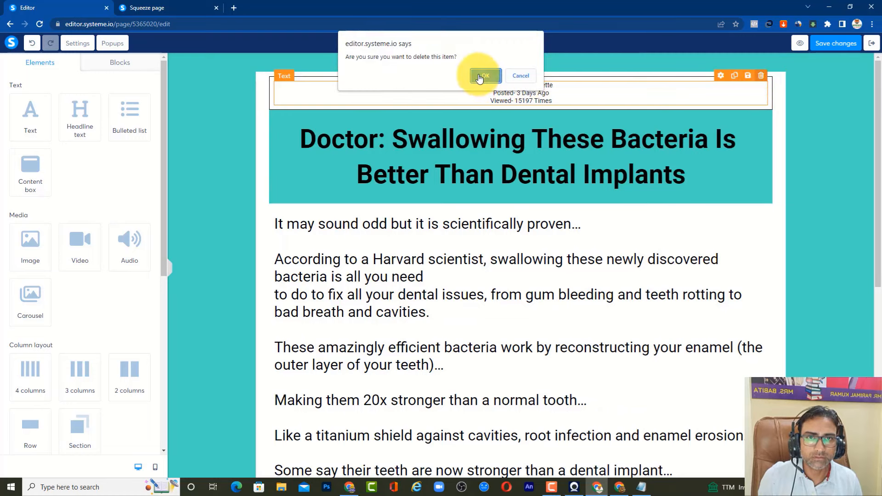
left_click(483, 76)
left_click(767, 82)
left_click(483, 76)
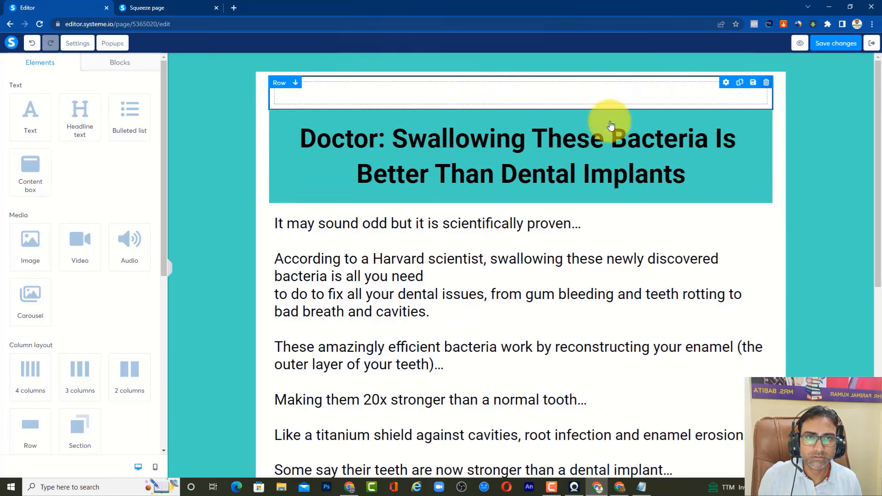
Step: Delete the headline, the body text and the Play Video button from the page, leaving only the video image
left_click(762, 77)
left_click(484, 75)
left_click(766, 83)
left_click(483, 75)
left_click(762, 80)
left_click(484, 76)
left_click(762, 291)
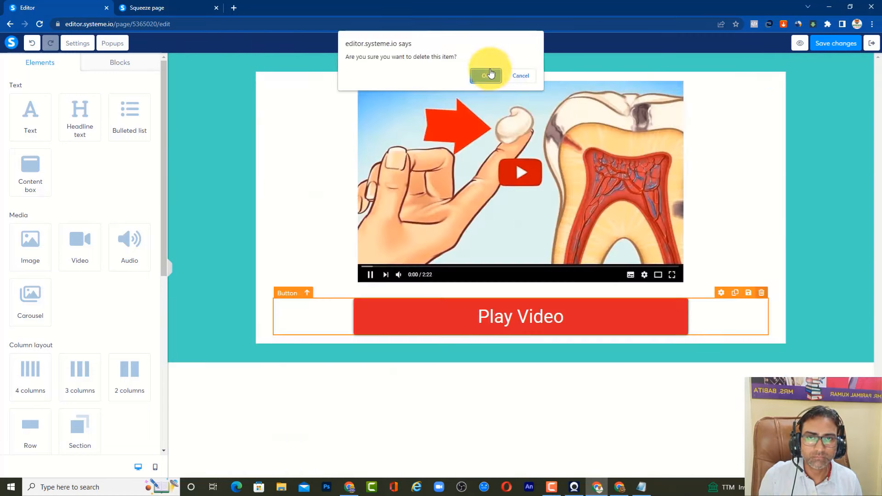
left_click(484, 76)
Step: Replace the video image on the Video Loading page with loading-35.gif from the uploaded images
left_click(504, 173)
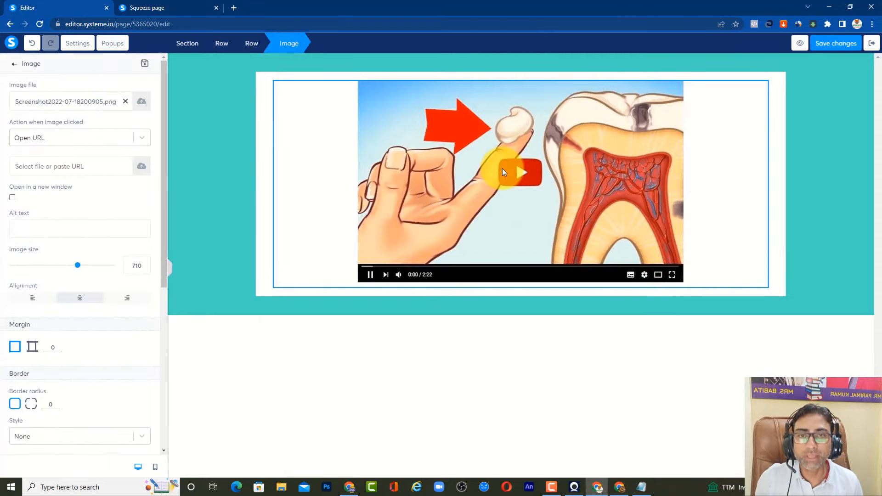
left_click(144, 102)
left_click(448, 281)
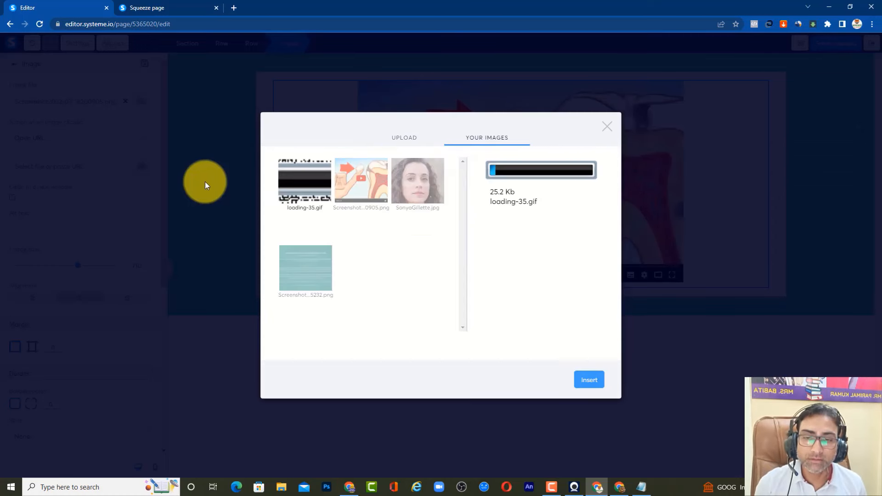
left_click(590, 381)
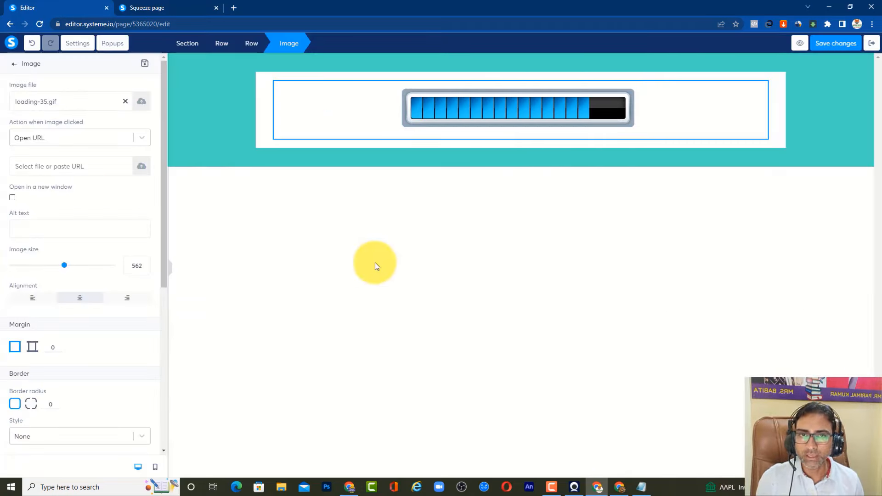
left_click(376, 265)
Step: Add a headline above the loading bar reading "Video Loading..." and enlarge its font size
left_click_drag(78, 116, 506, 92)
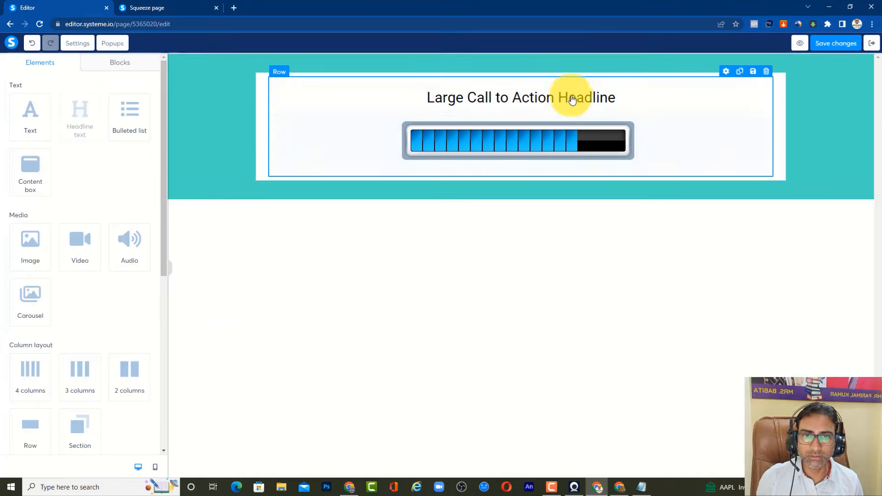
triple_click(544, 101)
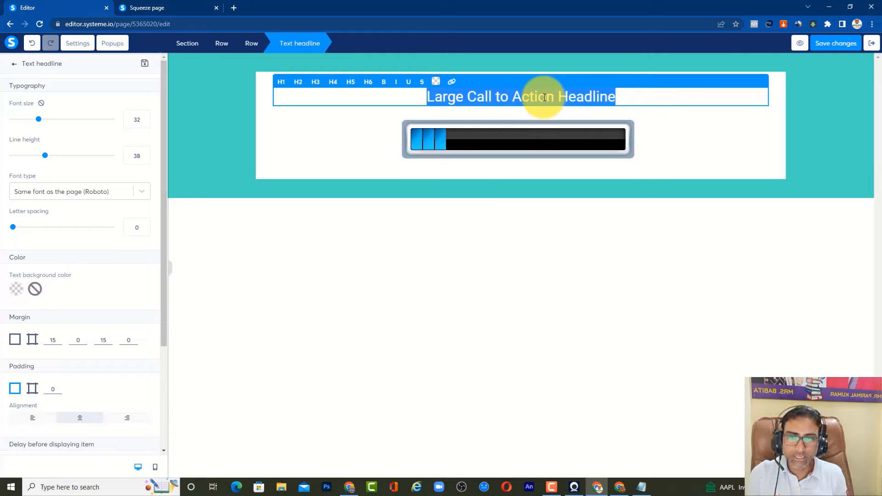
type("Video")
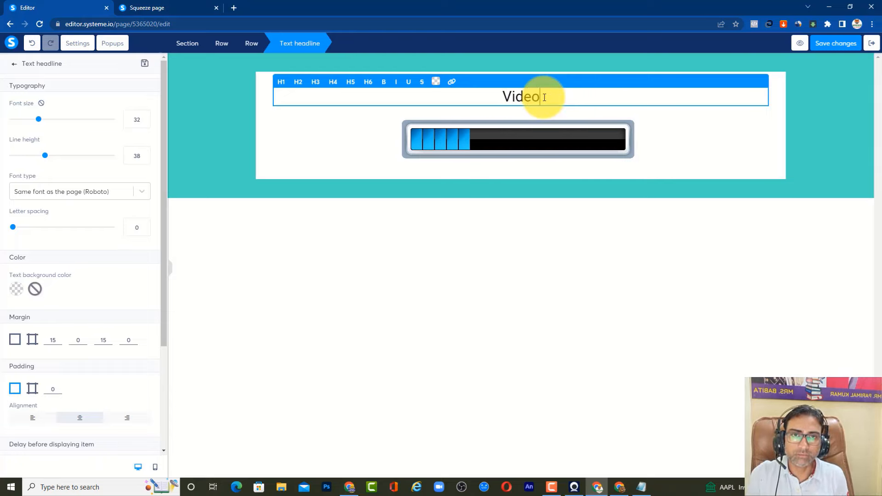
type(" Loading")
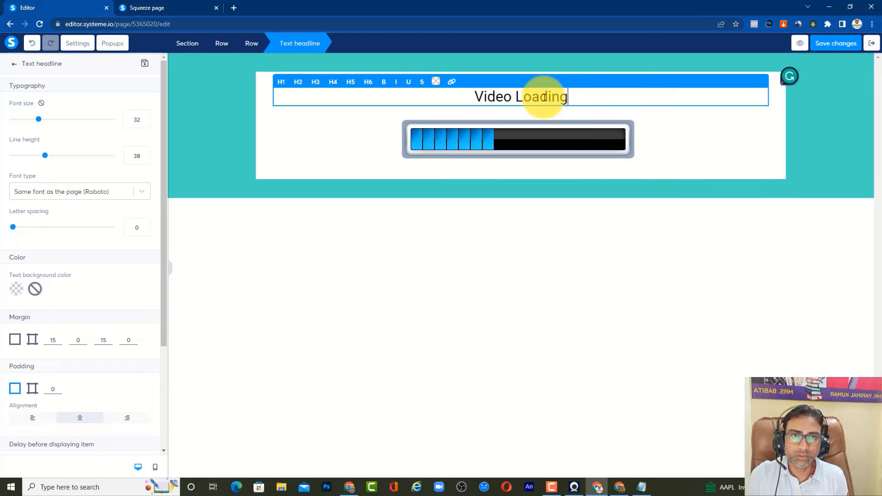
type("...")
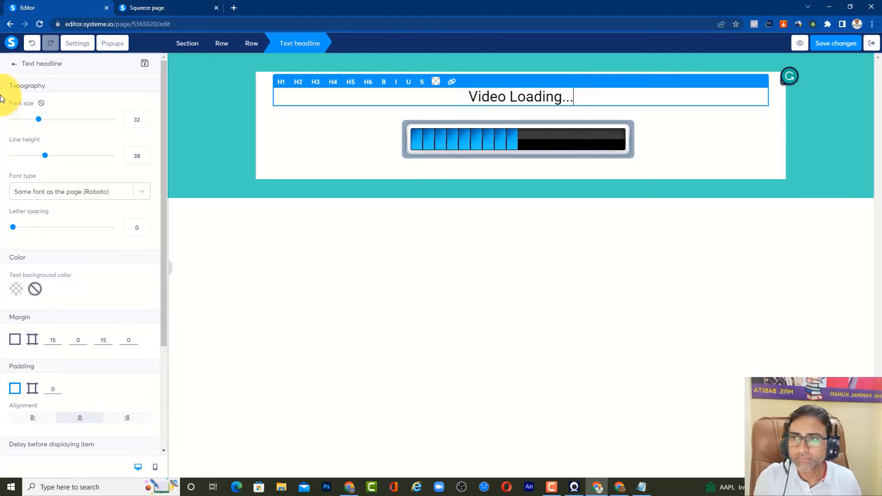
left_click_drag(38, 119, 69, 123)
left_click(387, 242)
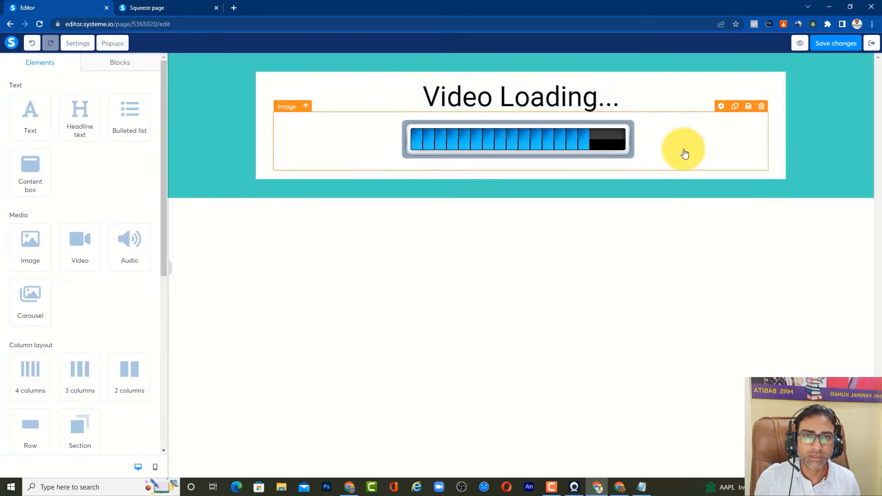
Step: Set the loading bar image's margin to 34
left_click(577, 143)
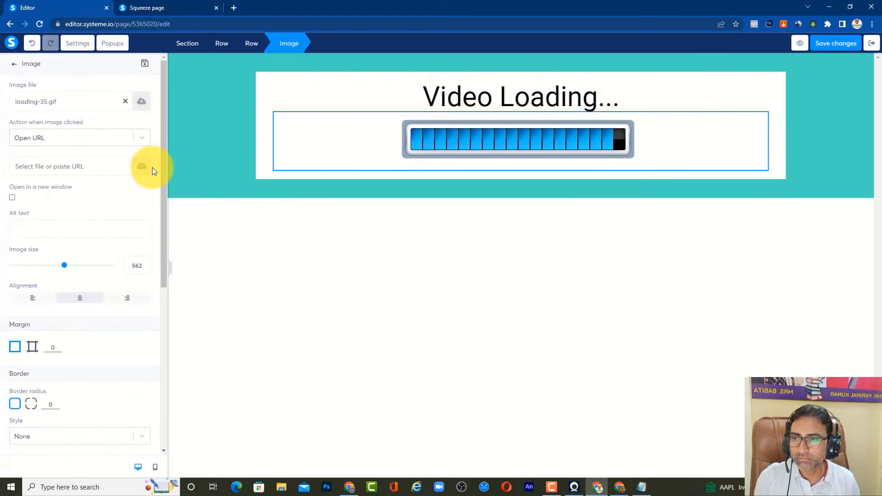
left_click(59, 345)
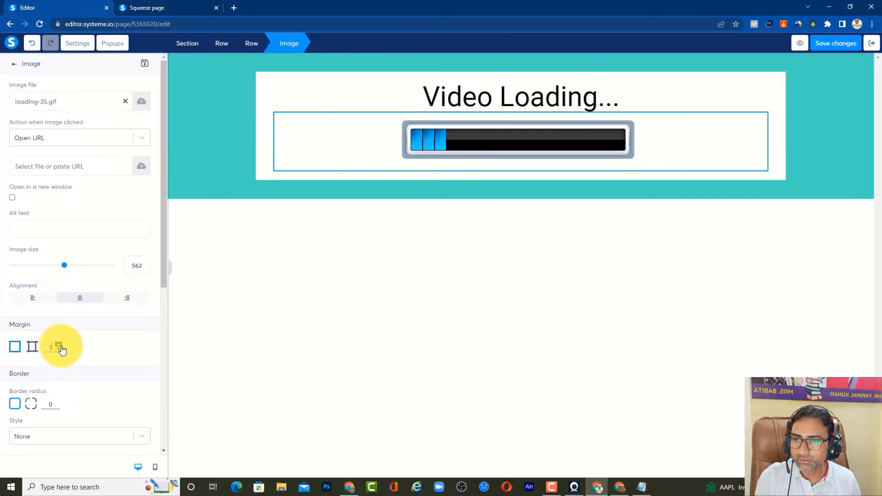
left_click(59, 345)
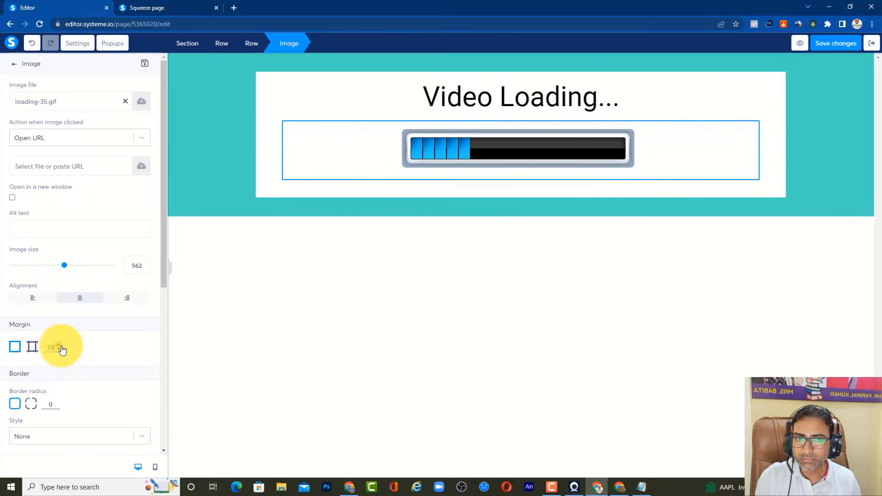
left_click(59, 345)
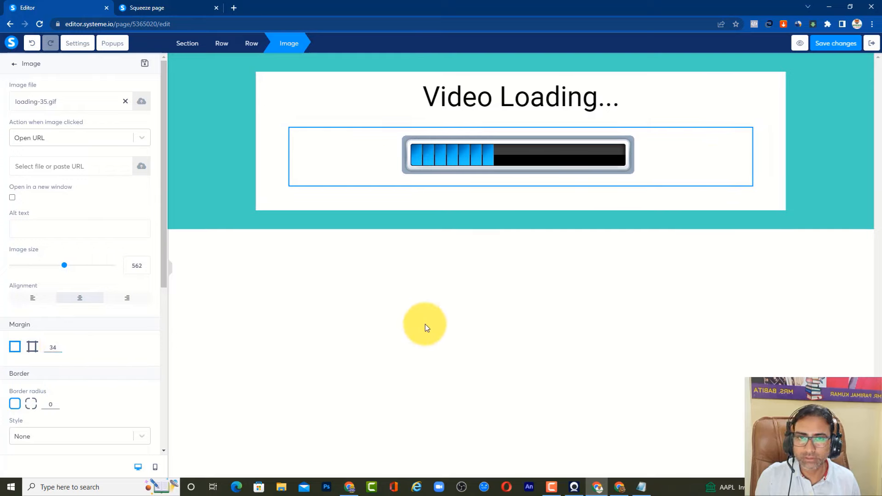
left_click(425, 324)
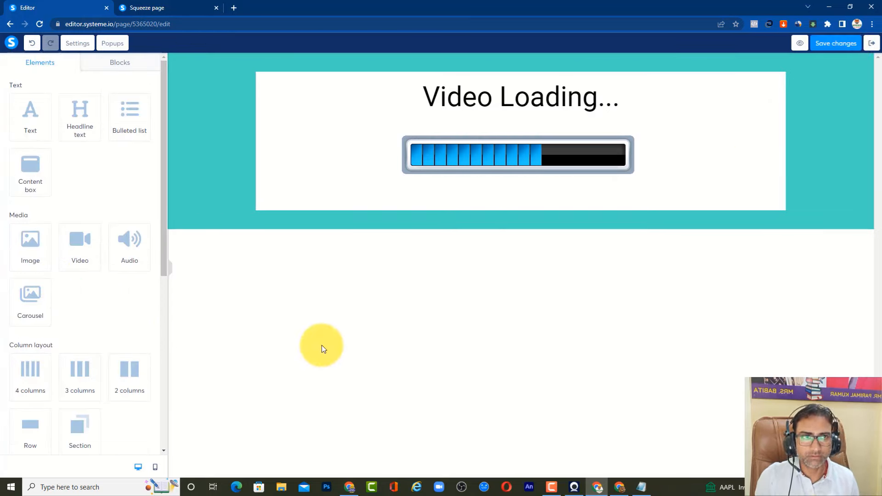
Step: Review the live squeeze page from the Advertorial heading to the Play Video button alongside the Video Loading page, and return to the editor
left_click(232, 9)
left_click(327, 8)
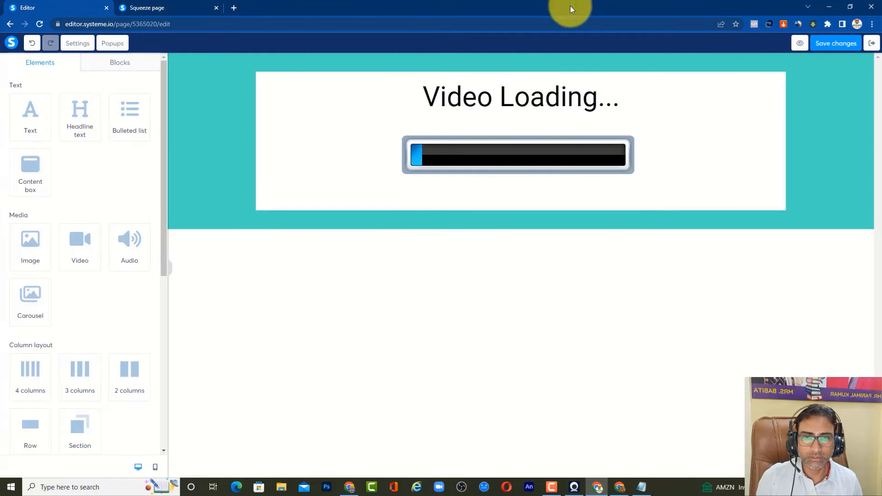
left_click(205, 3)
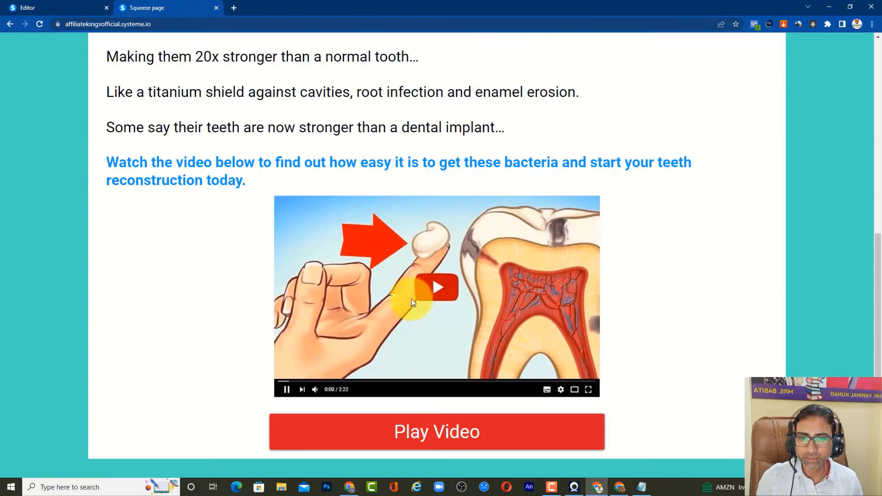
scroll(412, 299, "up", 8)
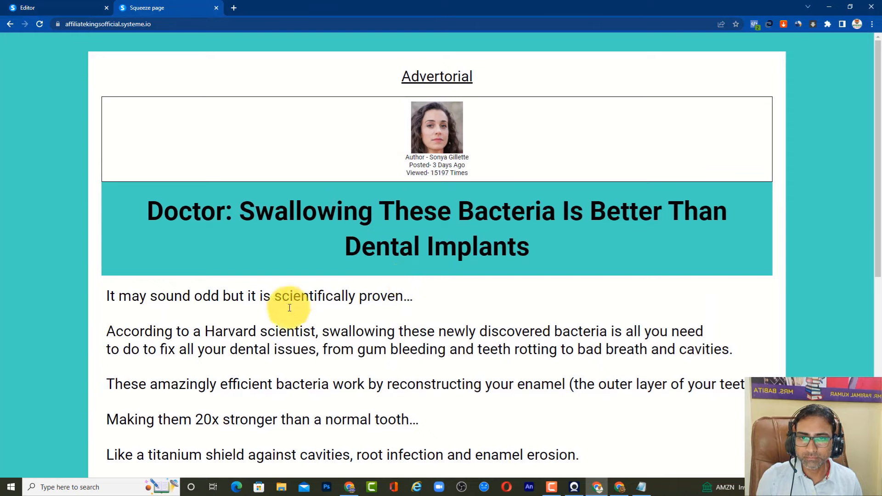
left_click(66, 6)
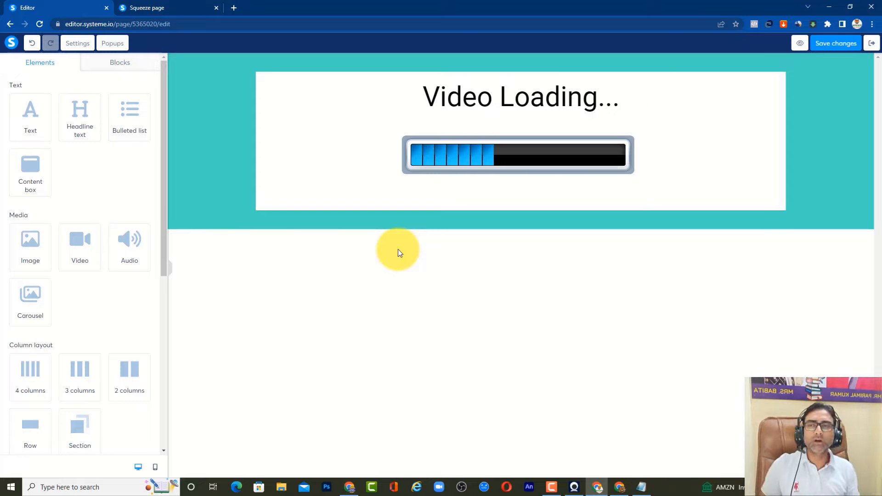
left_click(181, 5)
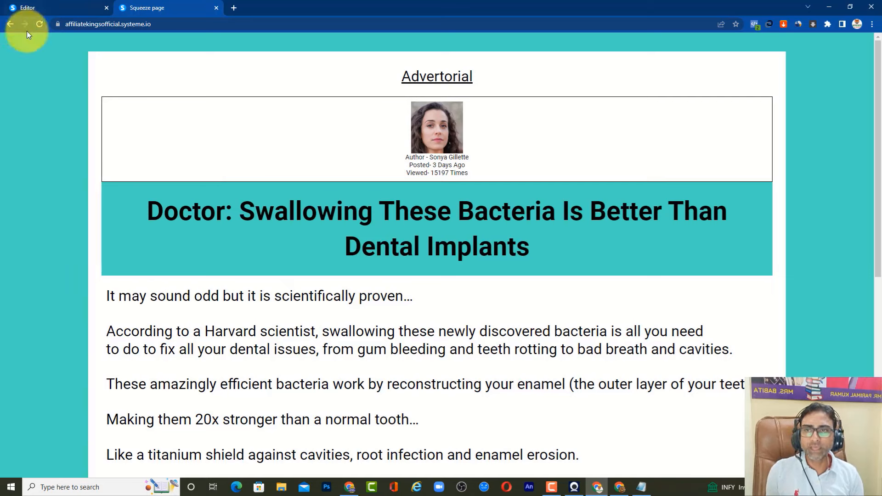
scroll(445, 263, "down", 8)
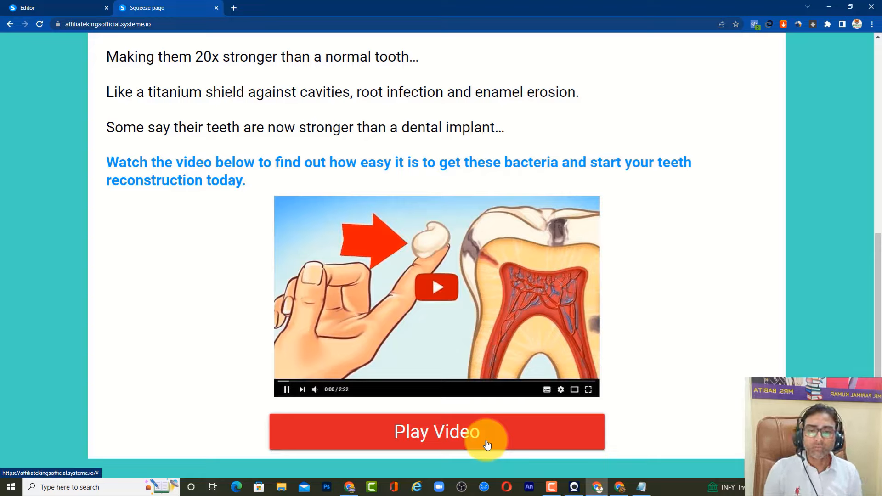
left_click(35, 8)
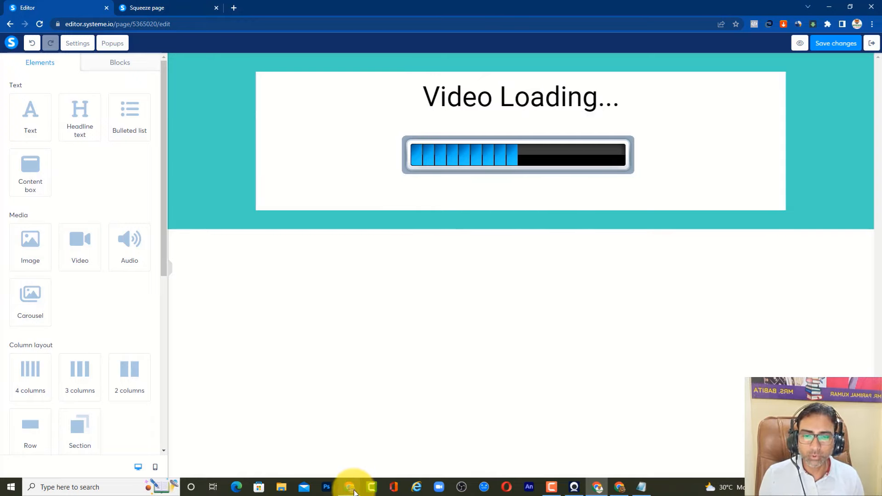
Step: Switch to the other browser window, sign in to ClickBank with the prefilled credentials and open the affiliate marketplace
mouse_move(351, 489)
left_click(349, 441)
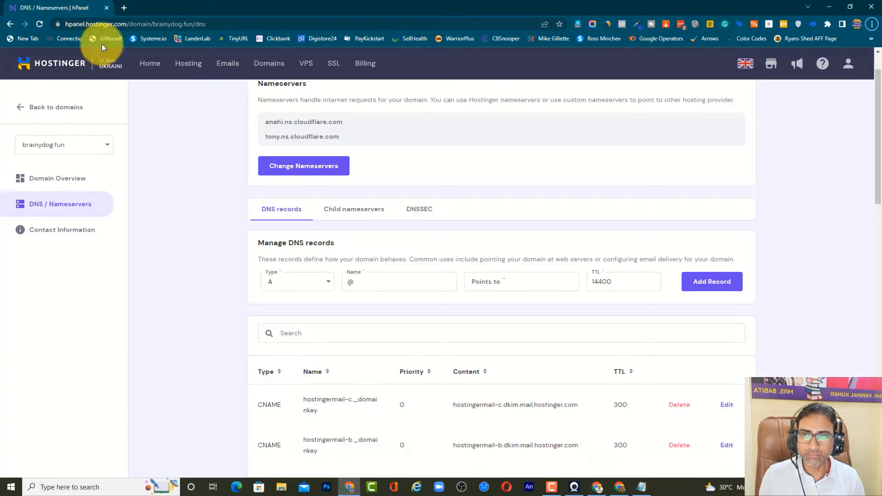
left_click(123, 10)
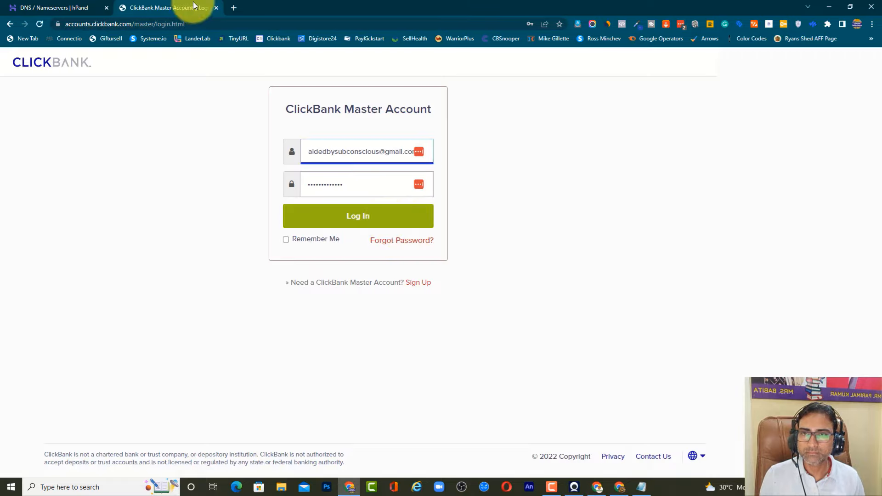
left_click(388, 220)
left_click(224, 341)
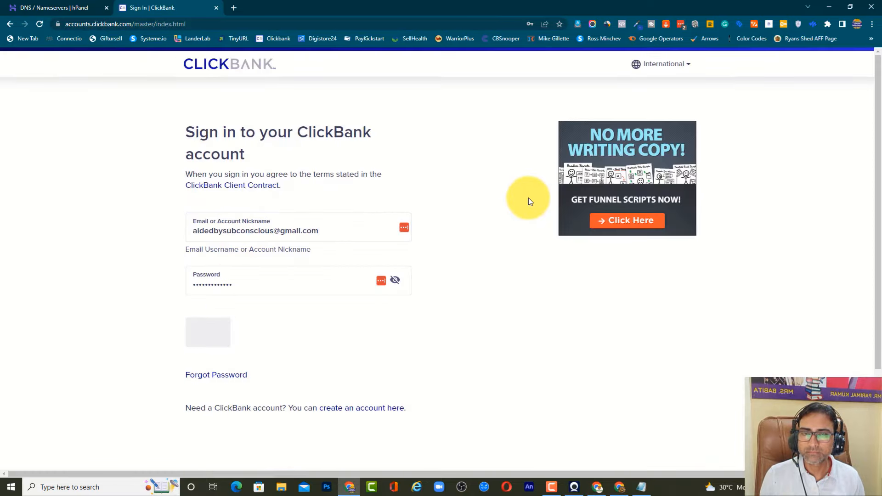
left_click(234, 7)
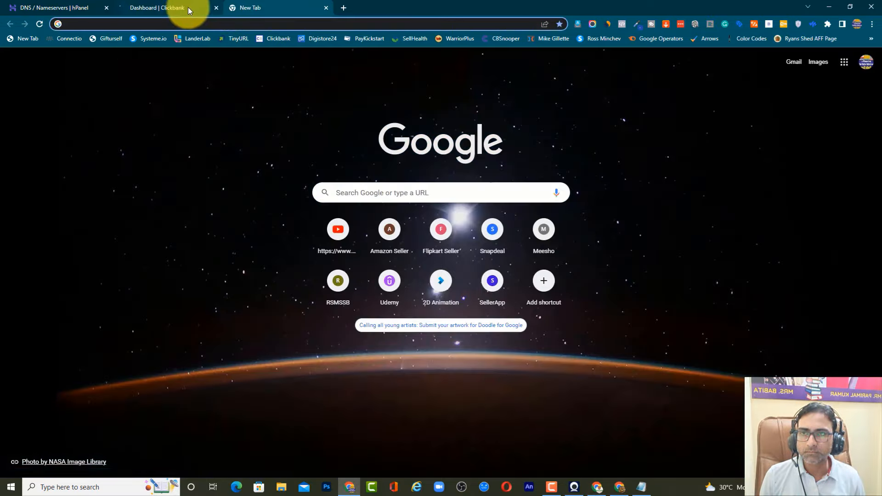
left_click(189, 7)
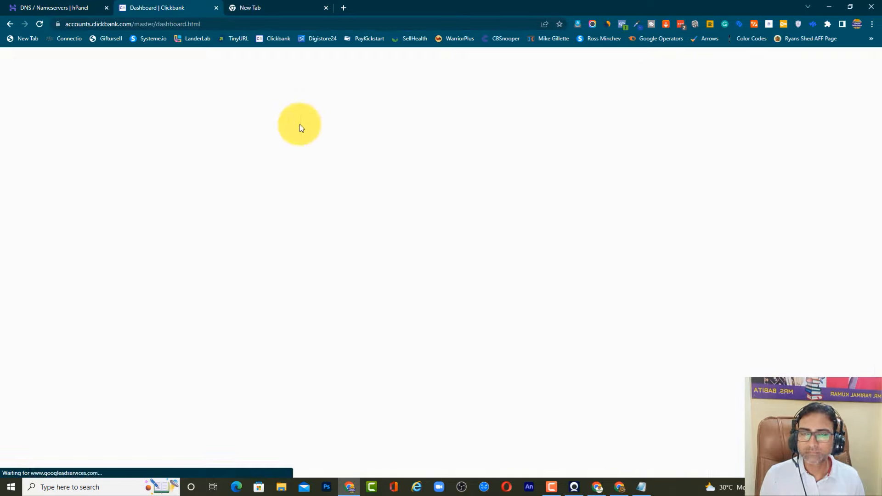
left_click(224, 324)
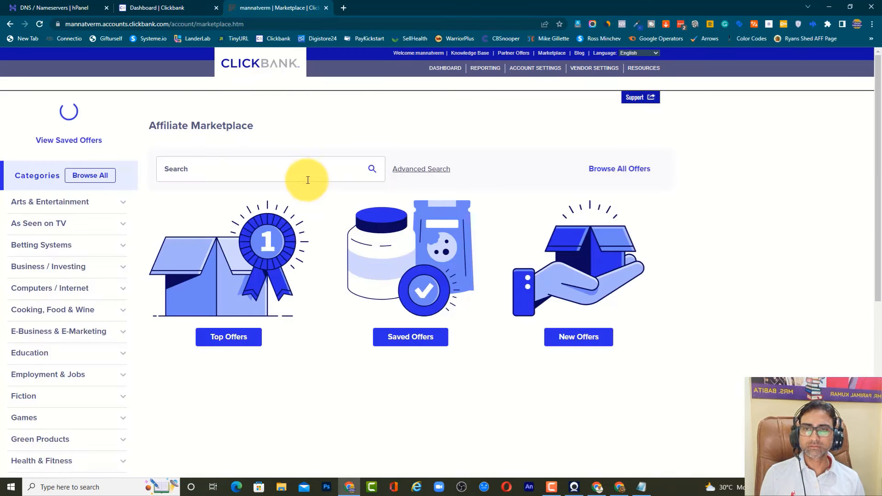
Step: Search the affiliate marketplace for "prodentim" and copy the encrypted HopLink of the ProDentim offer
left_click(306, 172)
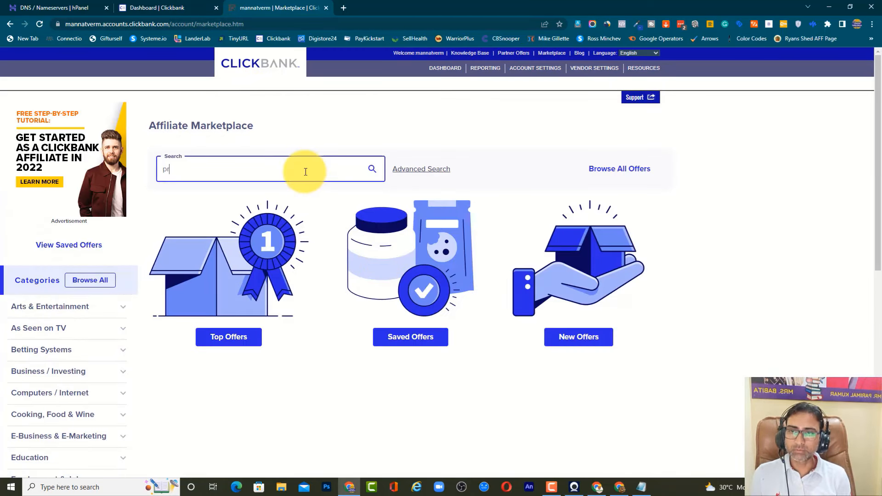
type("prodentim")
key("Return")
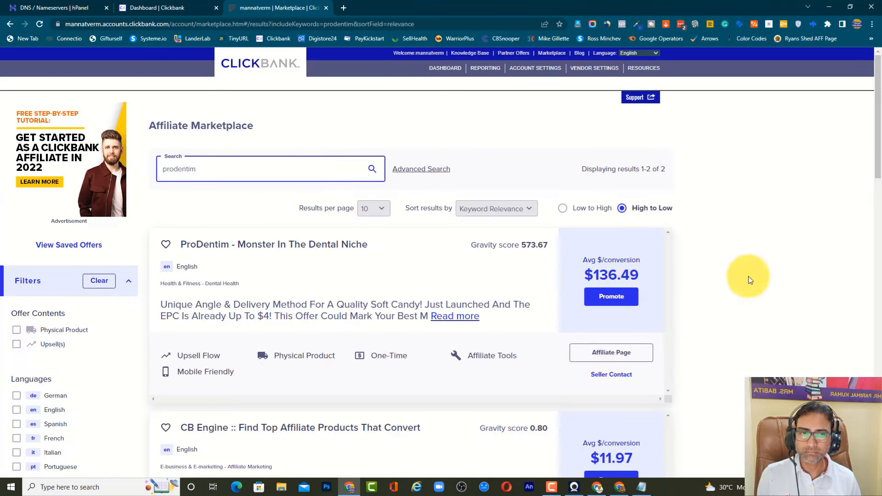
left_click(613, 296)
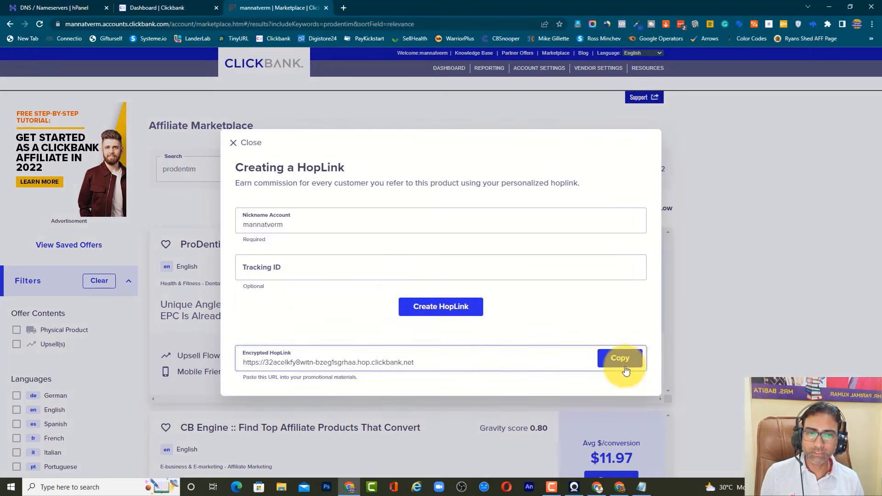
left_click(620, 358)
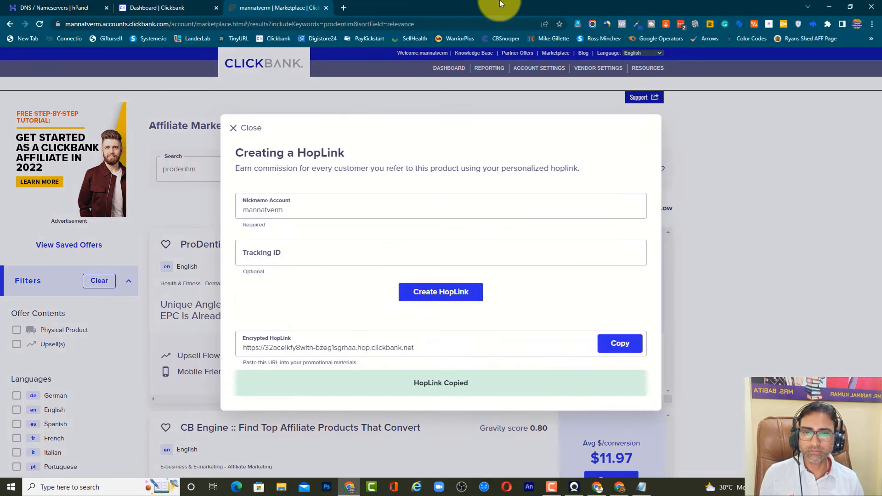
left_click(234, 128)
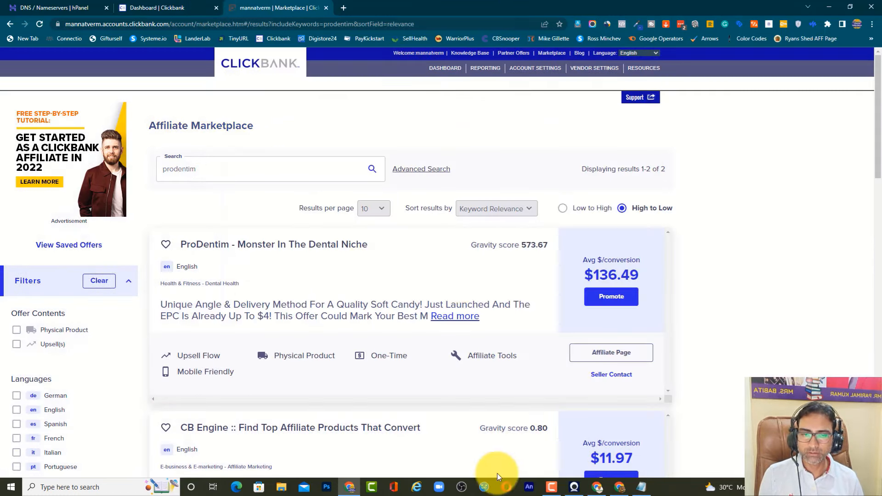
Step: Switch back to the page editor window, open a new blank Notepad document and paste the copied ProDentim HopLink into it
left_click(612, 491)
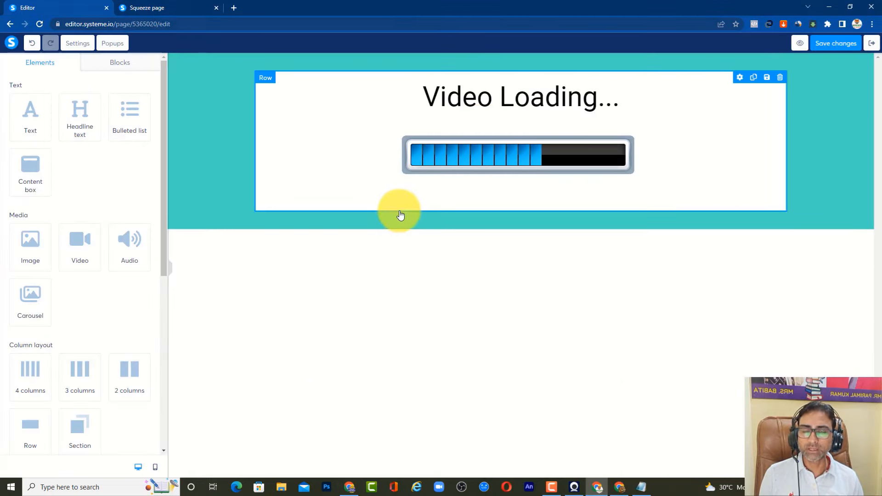
left_click(641, 487)
scroll(633, 325, "down", 11)
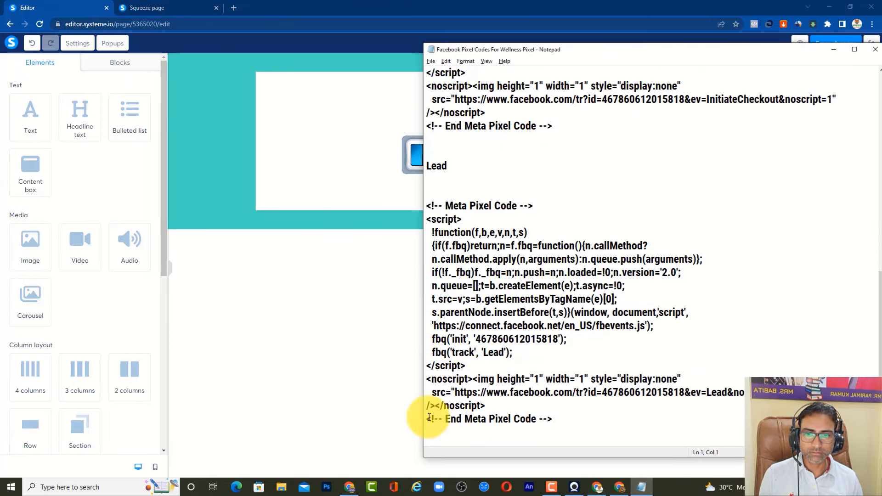
left_click(104, 487)
type("notepad")
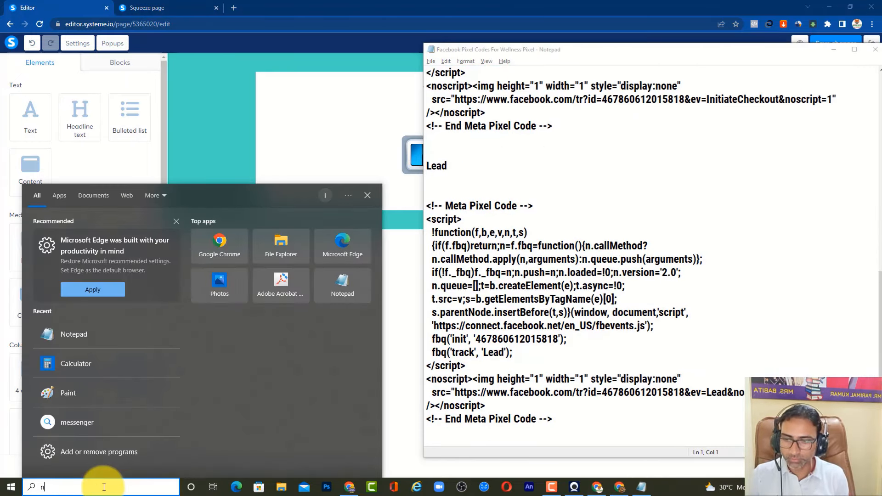
key("Return")
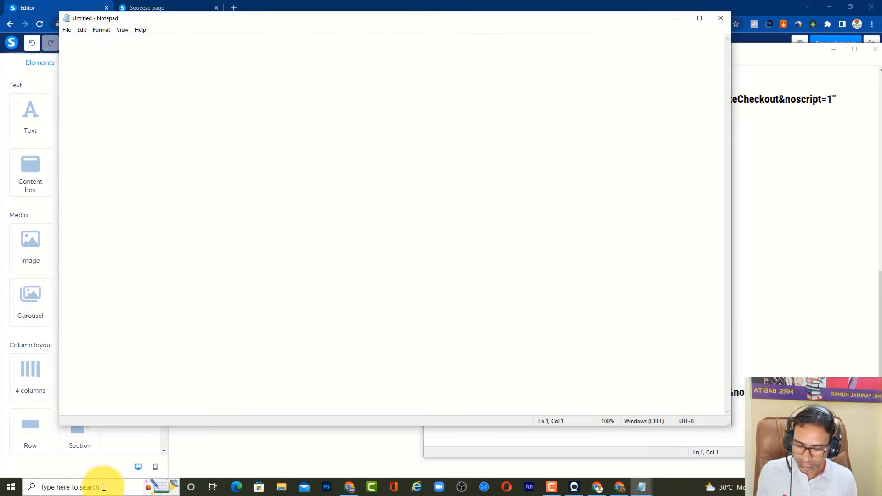
key("ctrl+v")
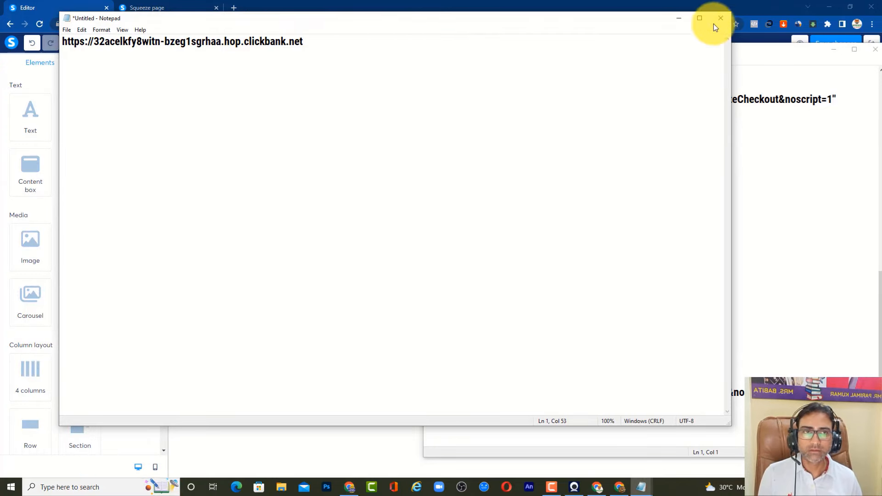
left_click(679, 18)
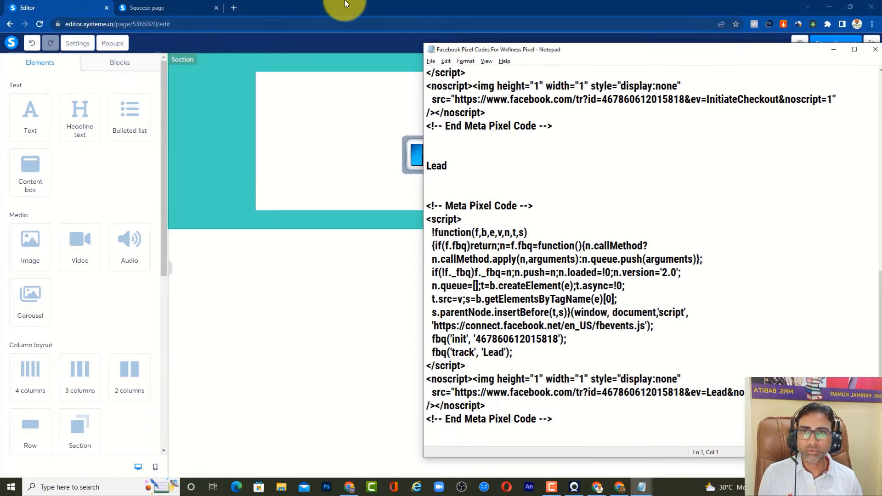
Step: Search Google in a new browser tab for "meta refresh url html"
left_click(235, 7)
left_click(431, 191)
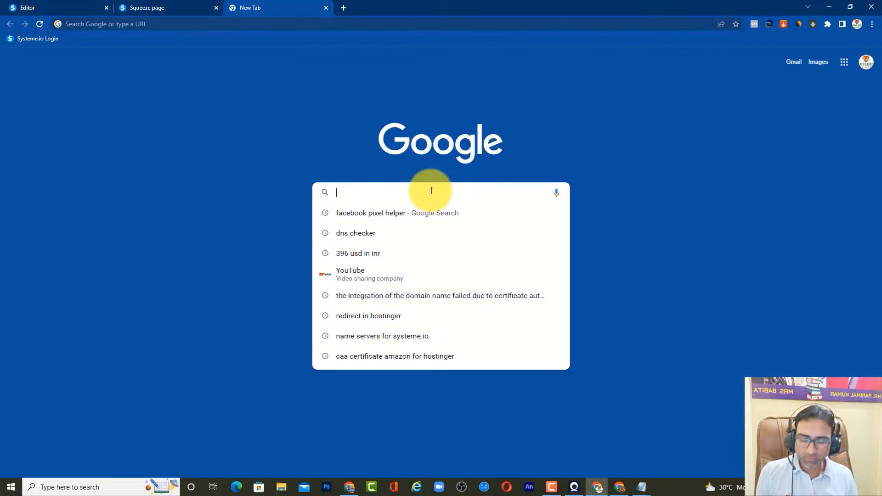
type("meta re")
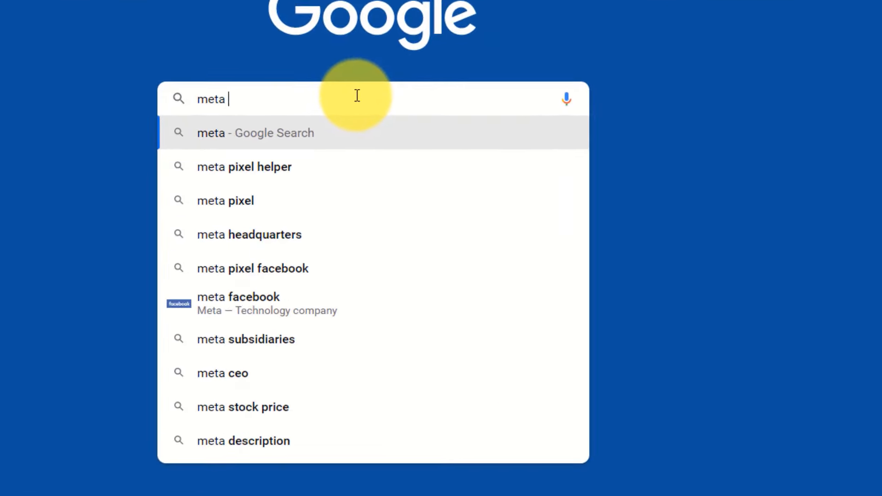
type("fresh ")
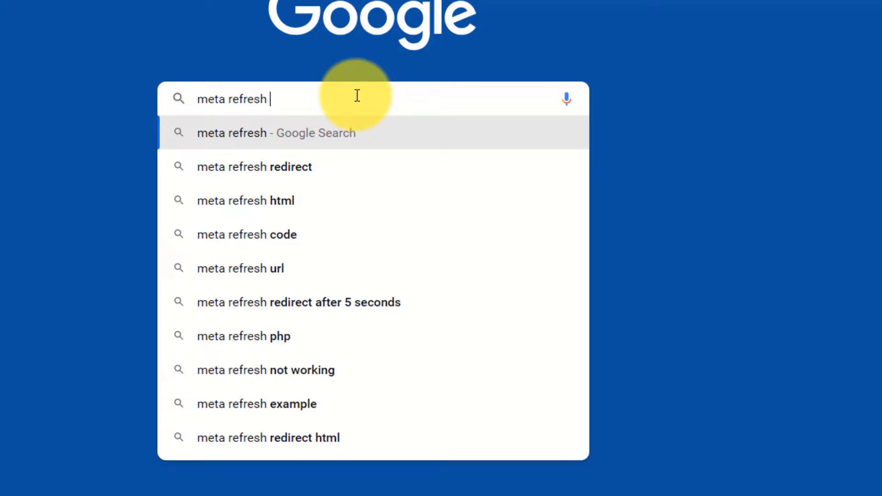
type("ulr")
key("BackSpace")
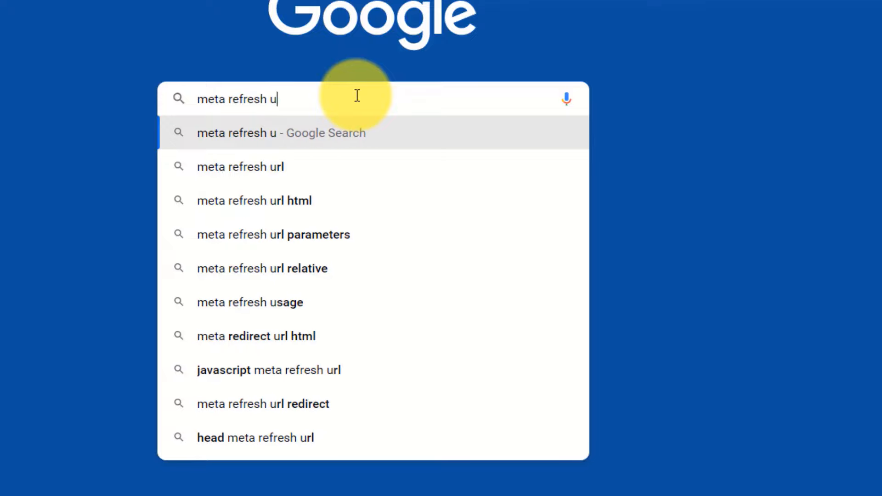
type("rl ht")
type("ml")
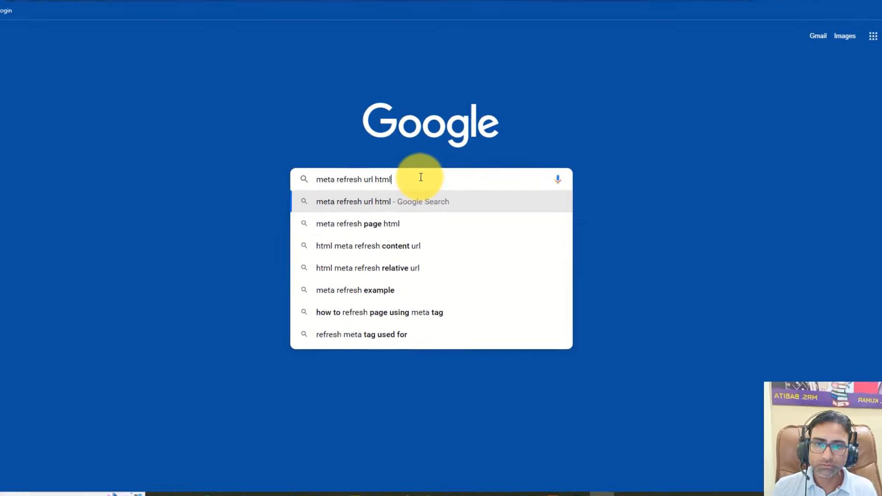
key("Return")
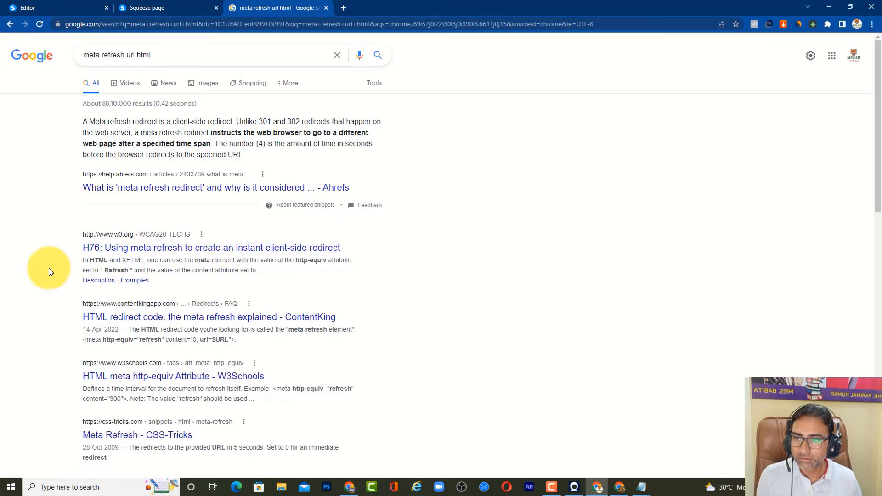
Step: Open the W3C H76 article on meta refresh and copy the meta refresh line from the Example 1 code
scroll(48, 268, "down", 2)
left_click(177, 158)
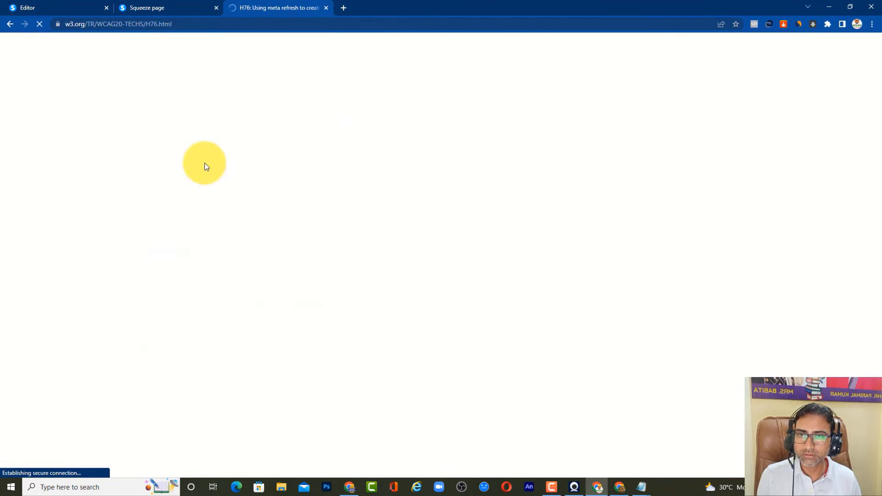
scroll(205, 158, "down", 8)
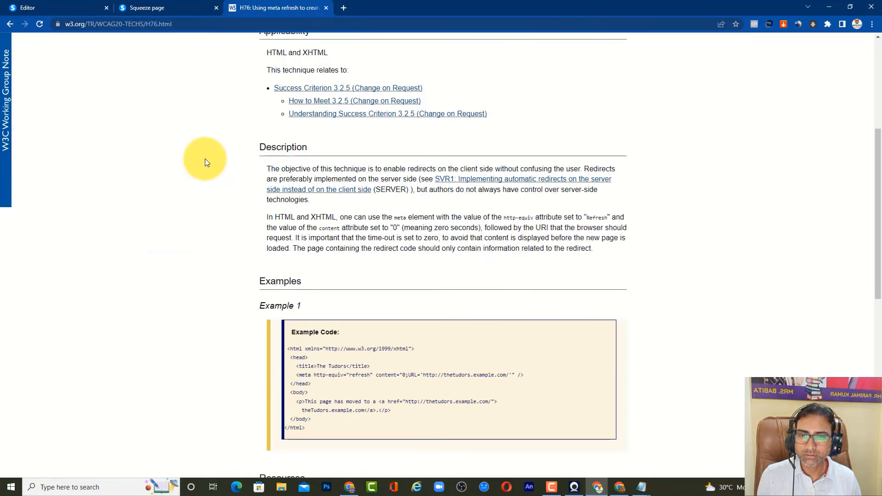
key("ctrl+plus")
key("ctrl+plus")
key("ctrl+plus")
key("ctrl+plus")
key("ctrl+plus")
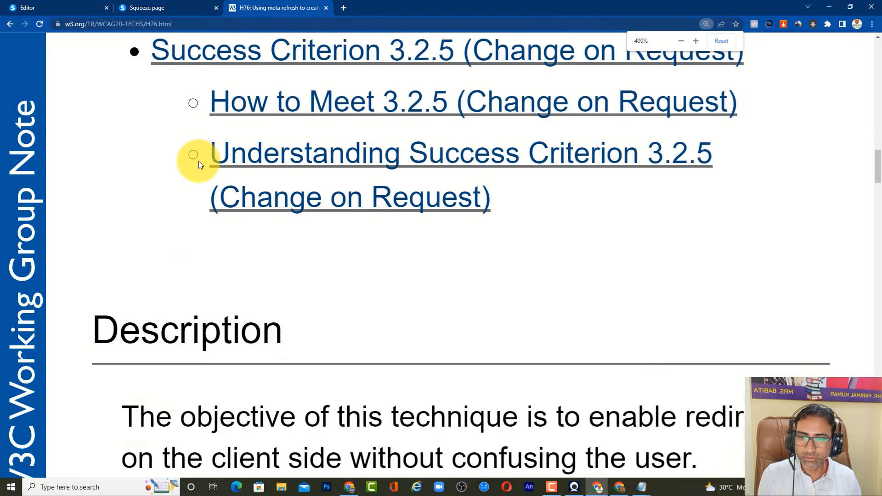
scroll(198, 161, "down", 11)
key("ctrl+minus")
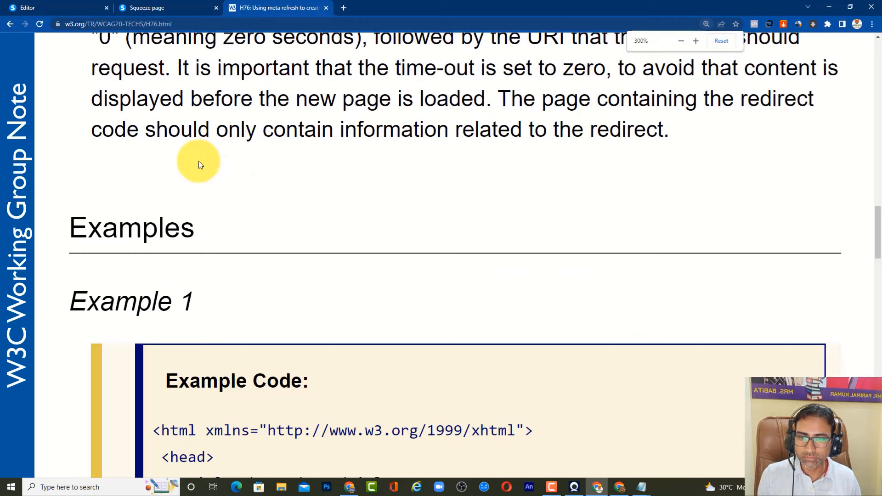
scroll(205, 183, "down", 5)
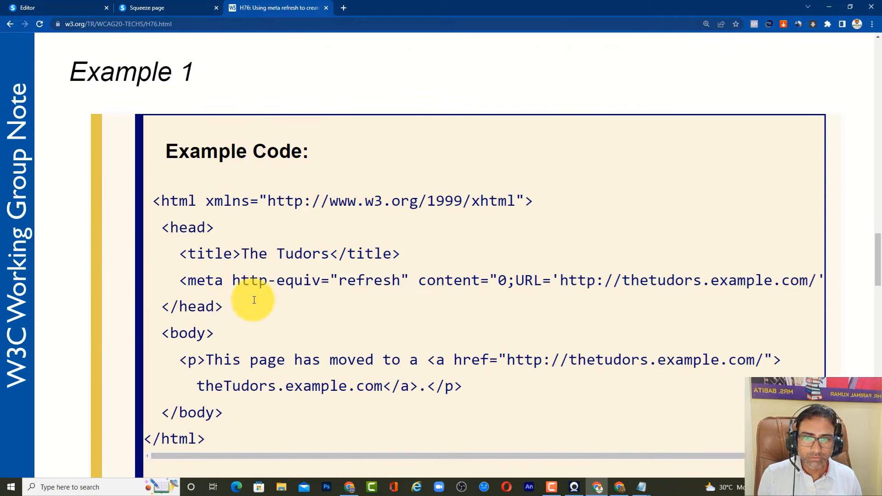
left_click_drag(176, 281, 811, 280)
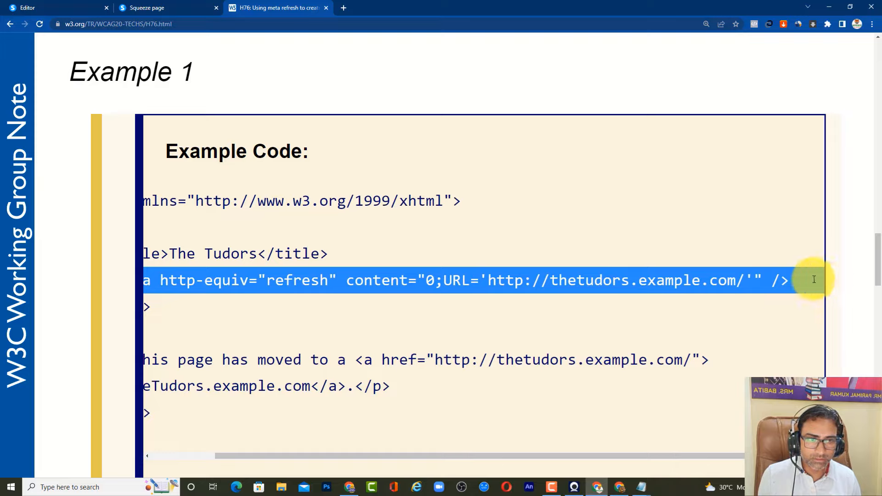
right_click(702, 288)
left_click(702, 289)
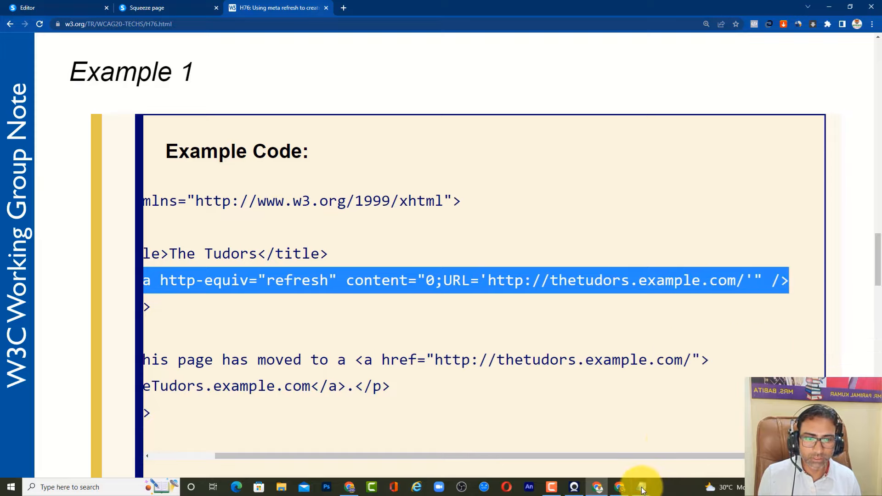
Step: Paste the meta refresh tag below the HopLink in the untitled Notepad document
mouse_move(643, 490)
left_click(693, 449)
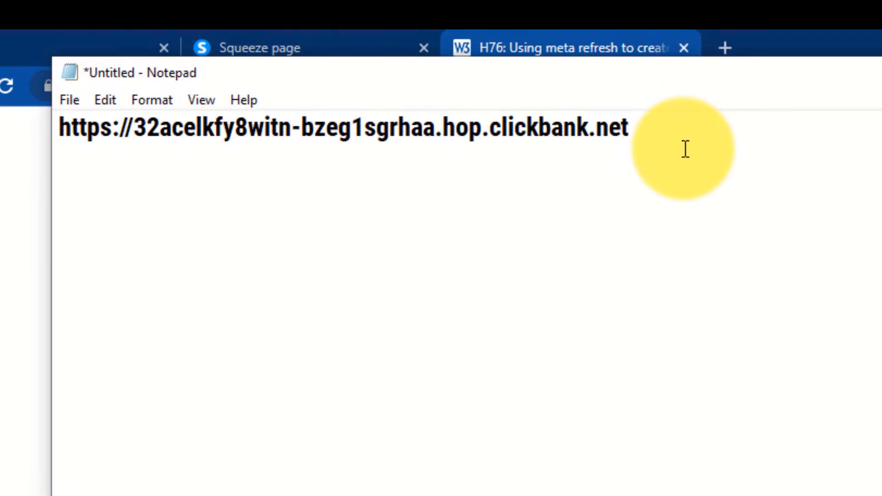
key("ctrl+v")
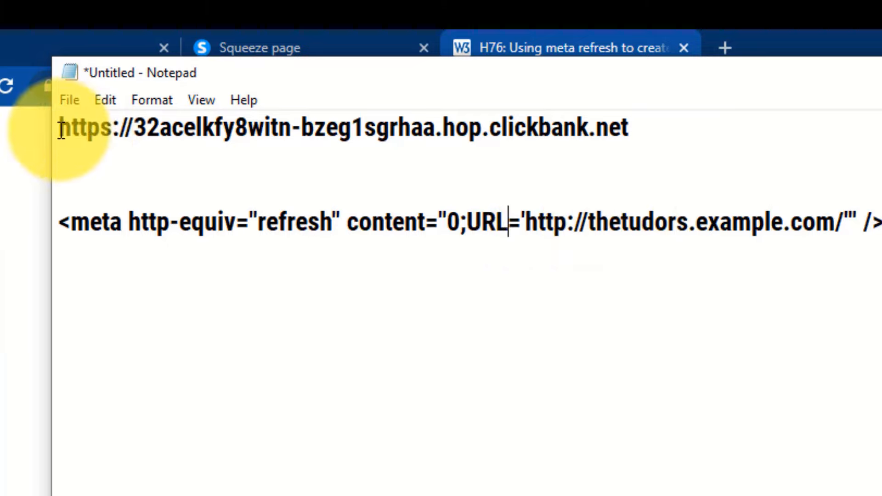
left_click_drag(61, 128, 607, 130)
right_click(607, 130)
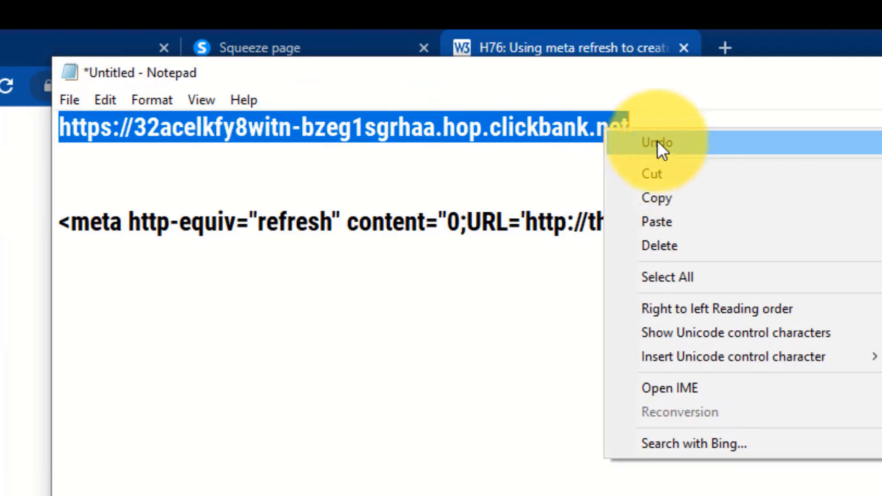
left_click(680, 201)
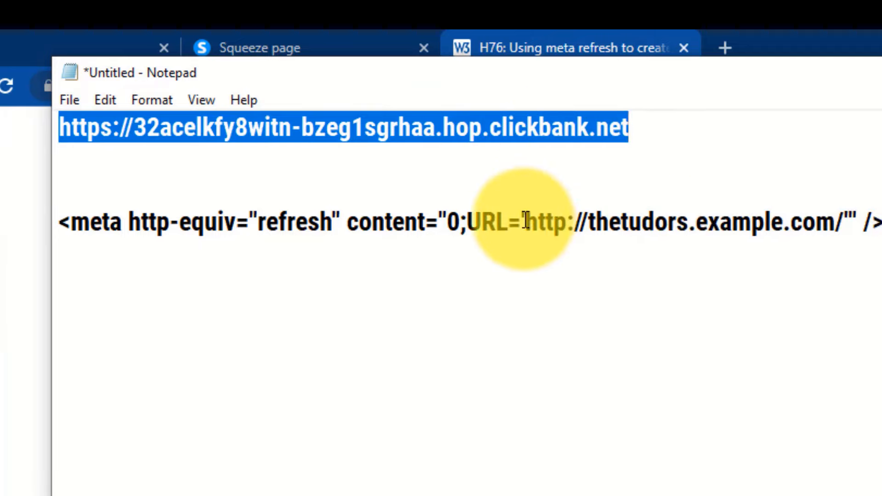
left_click_drag(527, 221, 845, 223)
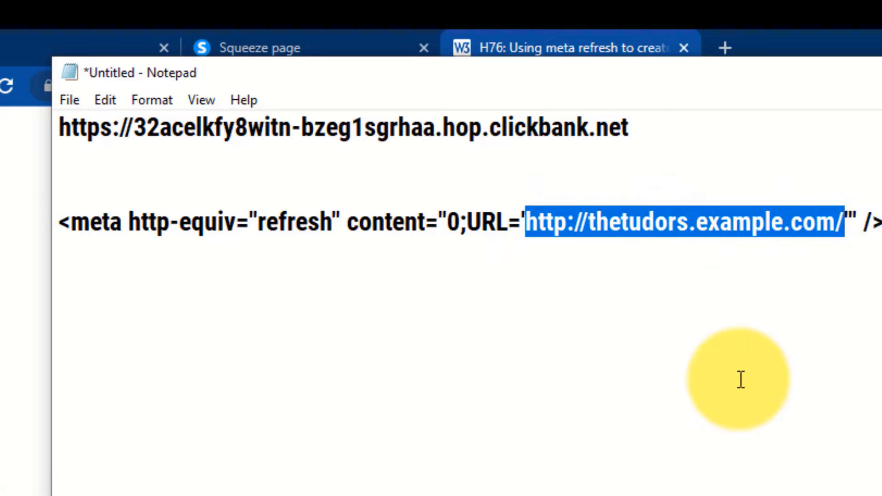
key("ctrl+v")
right_click(741, 380)
left_click(593, 222)
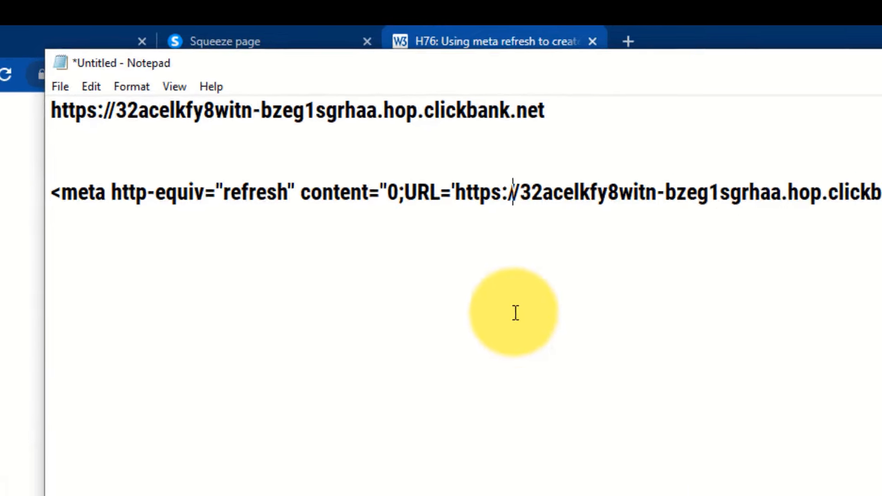
Step: Set the delay in the meta refresh tag's content attribute to 1
left_click_drag(51, 192, 624, 306)
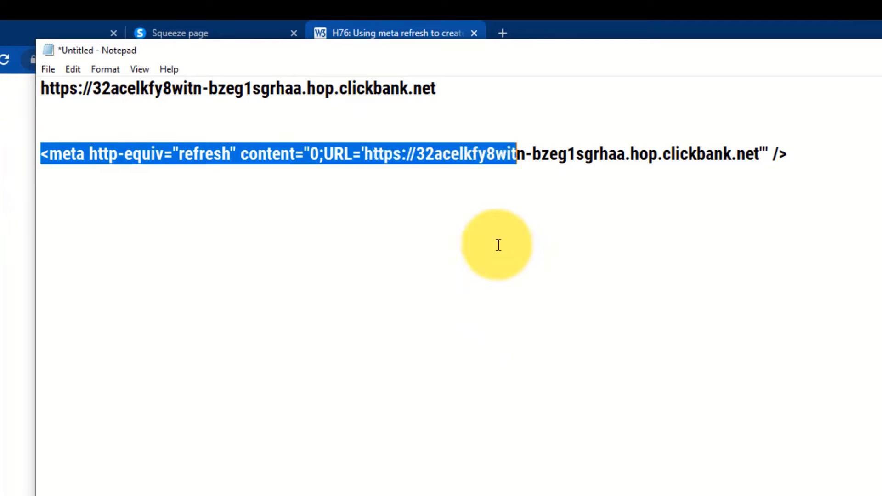
left_click(499, 245)
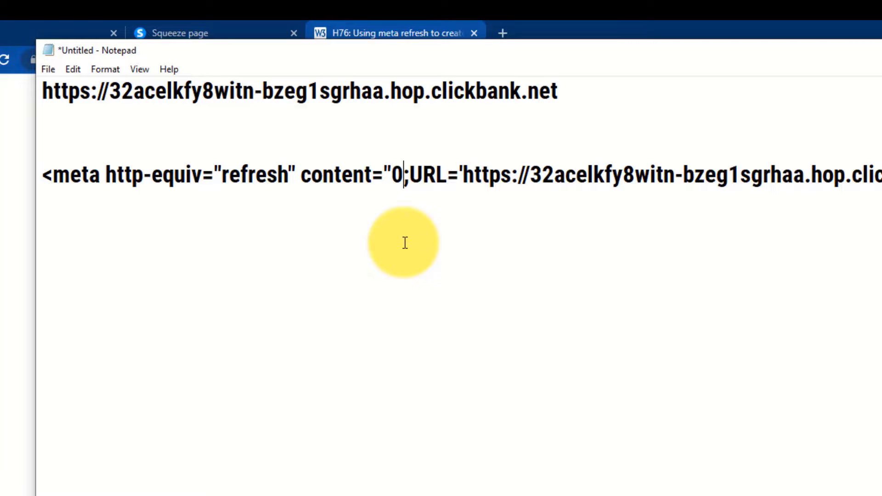
key("BackSpace")
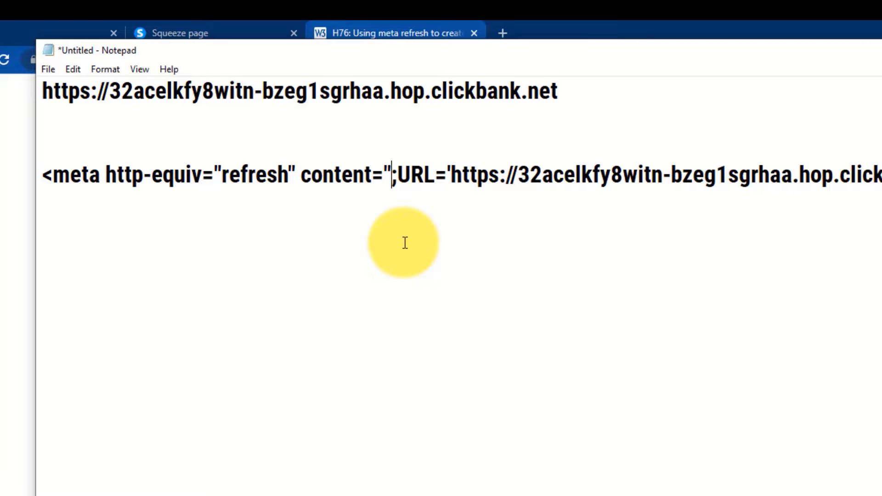
type("1")
left_click_drag(407, 241, 404, 243)
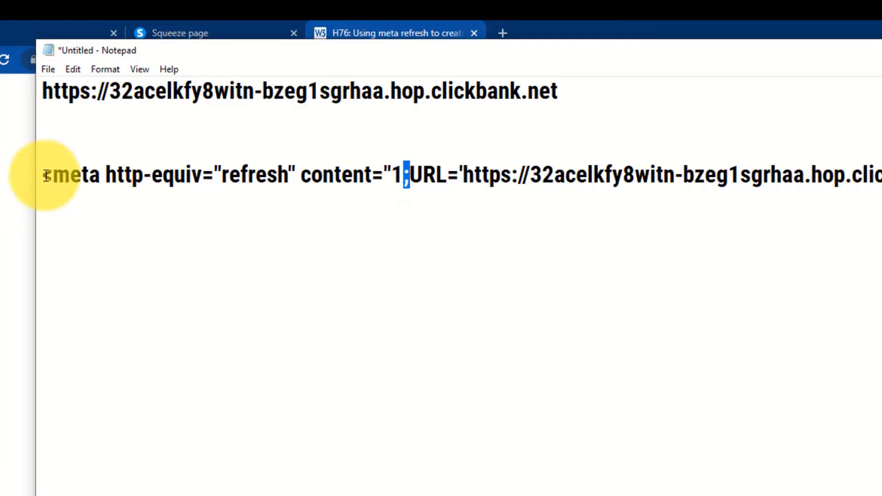
Step: Copy the whole edited meta refresh tag and minimize the Notepad document
left_click_drag(45, 176, 740, 112)
right_click(650, 108)
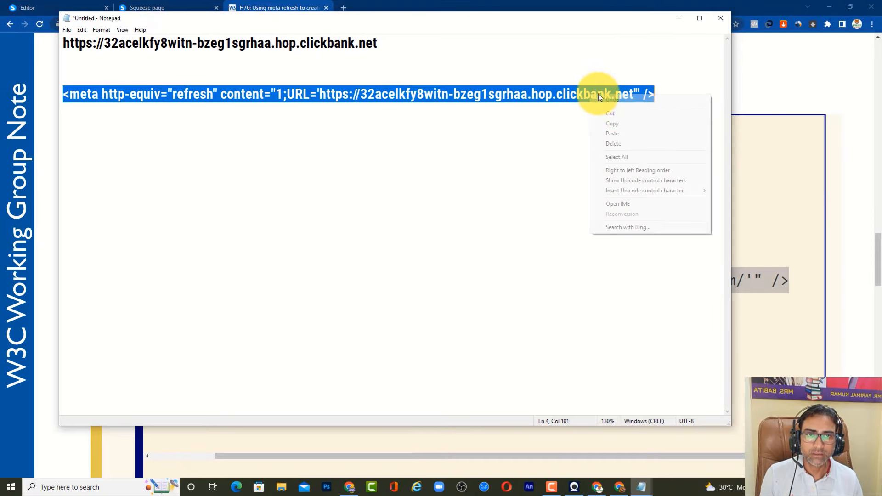
left_click(685, 140)
left_click(680, 19)
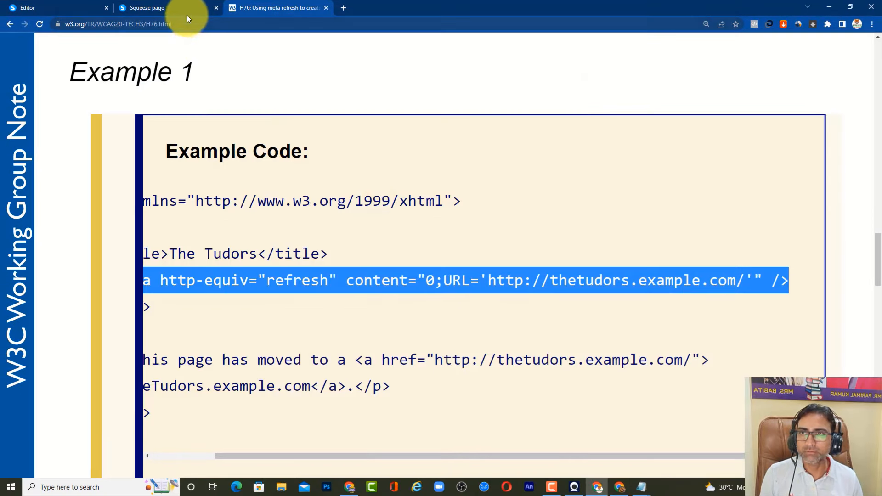
Step: Add a Raw HTML element below the loading bar image on the Video Loading page and select it
left_click(180, 8)
left_click(50, 7)
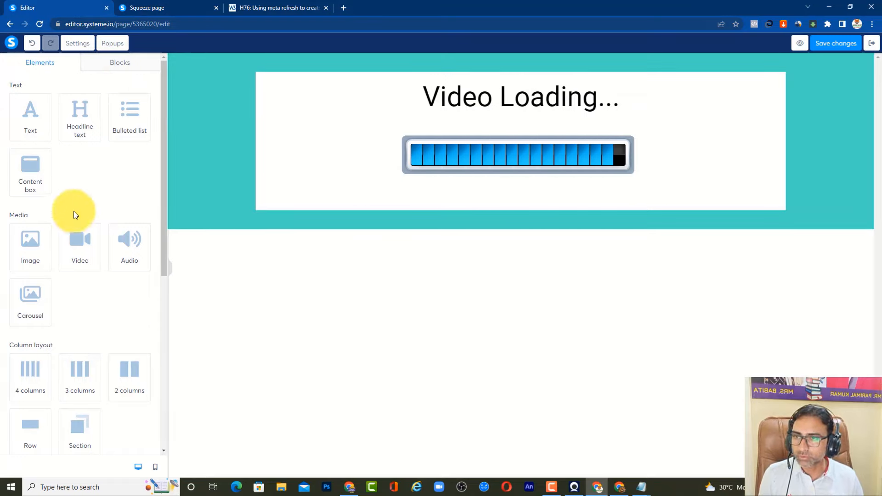
scroll(71, 189, "down", 7)
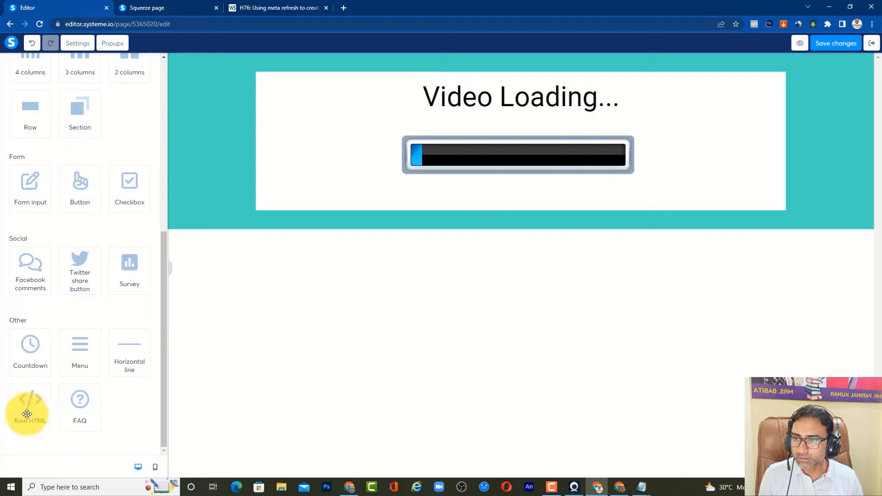
left_click_drag(23, 414, 449, 185)
left_click(523, 211)
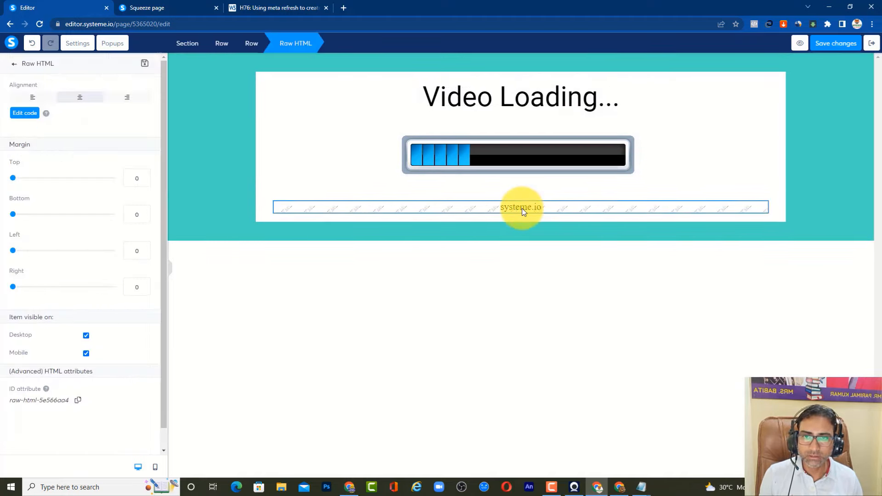
Step: Replace the Raw HTML element's default code with the copied meta refresh tag and save the code
left_click(19, 121)
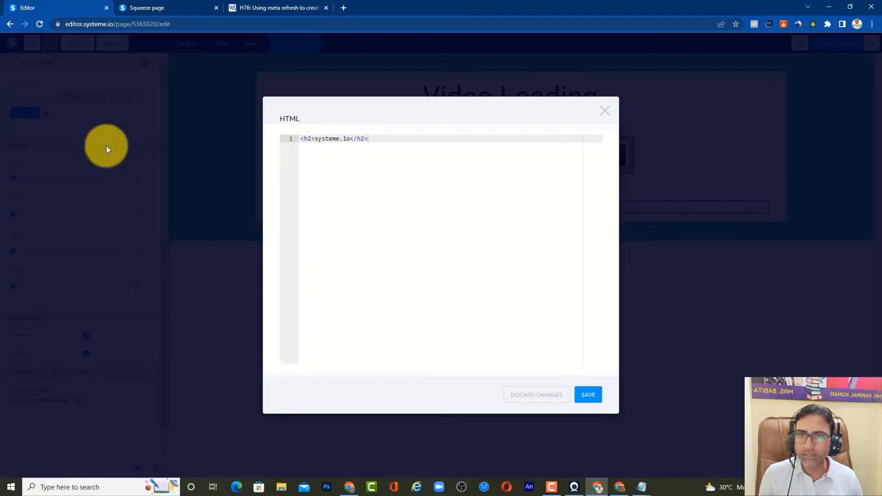
left_click_drag(377, 139, 249, 138)
key("BackSpace")
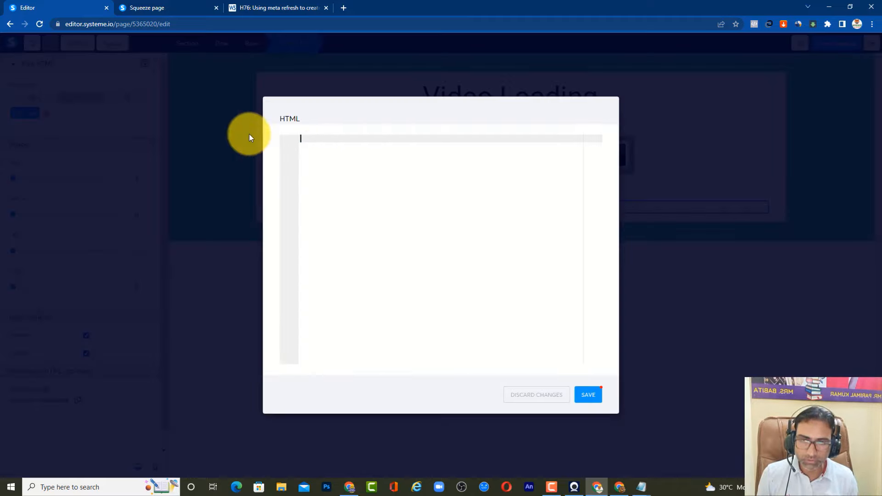
key("ctrl+v")
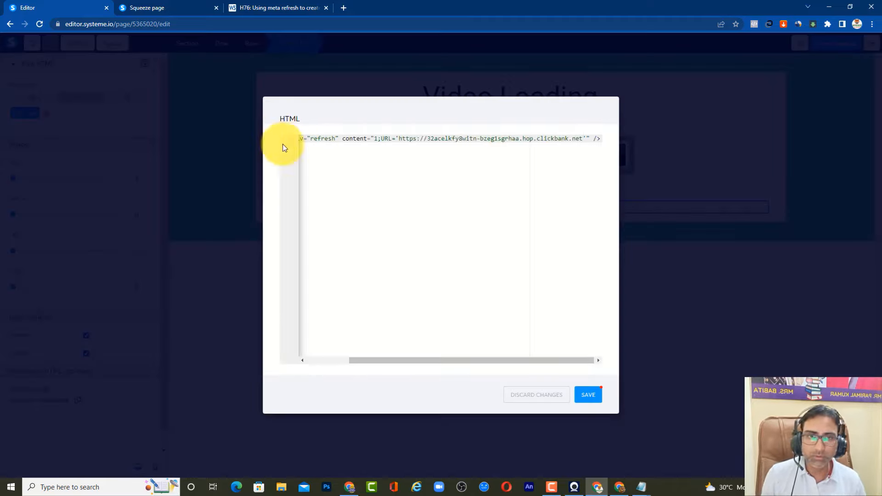
left_click(593, 398)
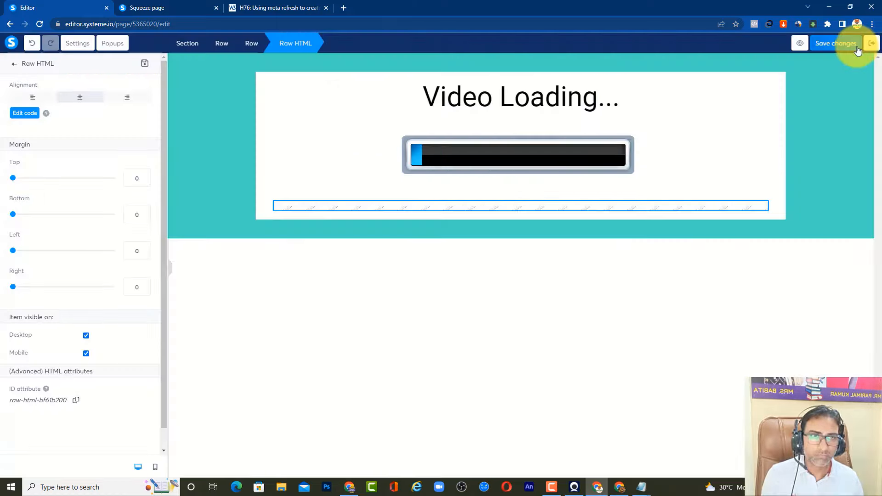
Step: Save the Video Loading page's changes, staying on the page when asked to leave, and exit the editor
left_click(850, 45)
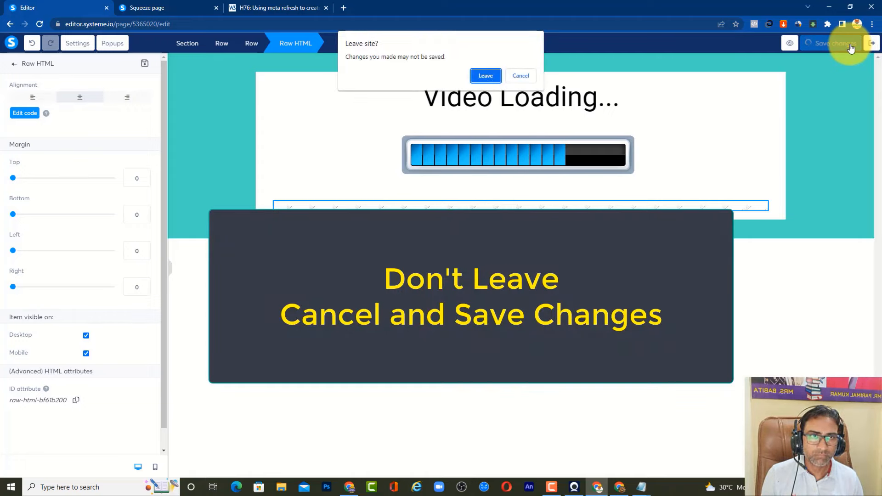
left_click(523, 75)
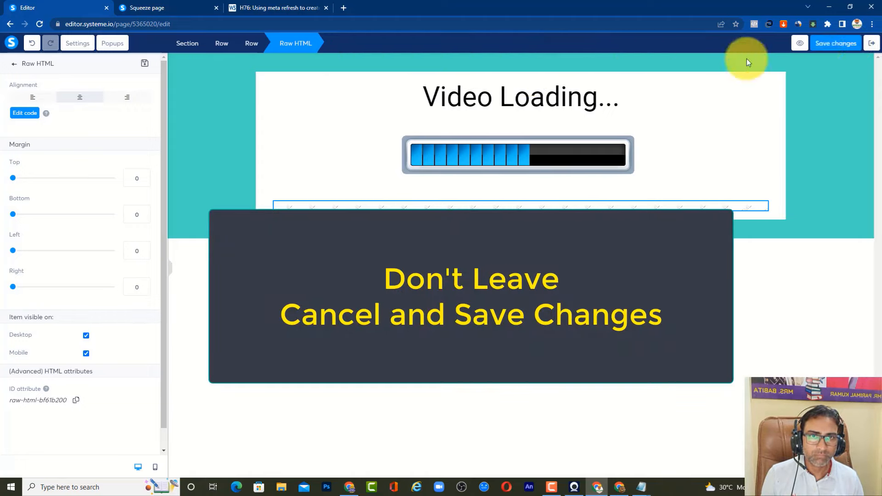
left_click(835, 47)
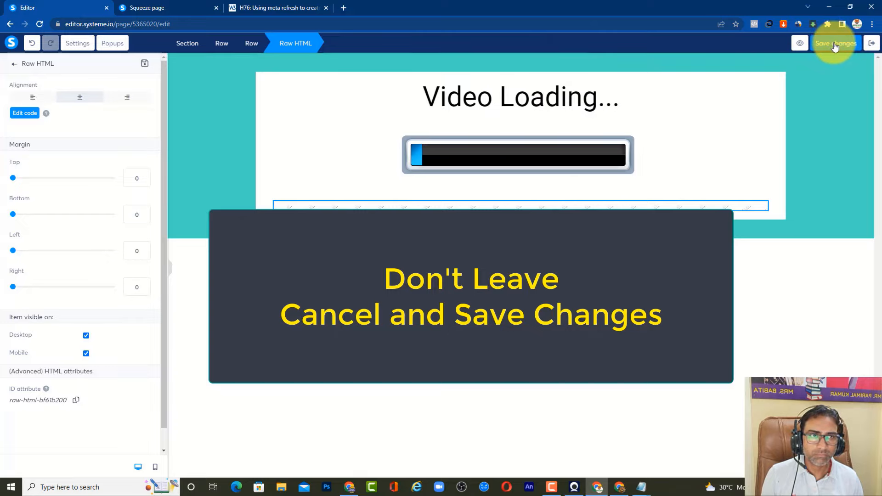
left_click(871, 43)
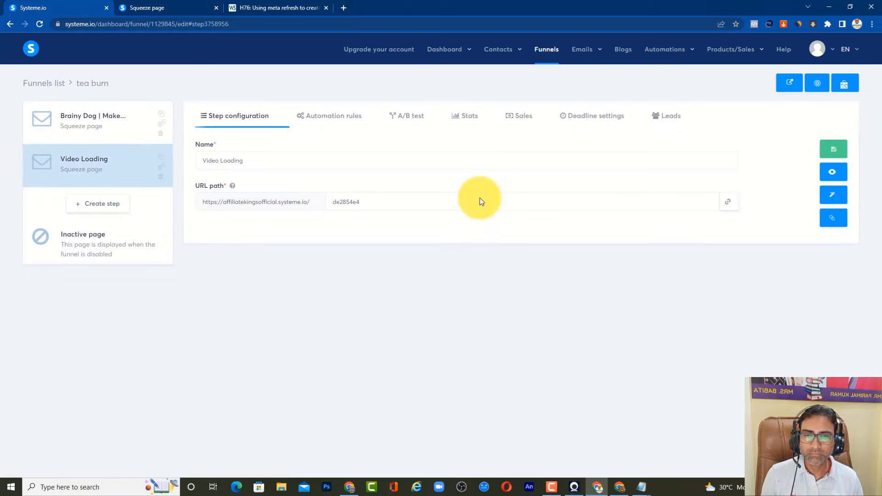
Step: On the Brainy Dog squeeze page, set the Play Video button's click action to Next step URL and save the changes
left_click(95, 126)
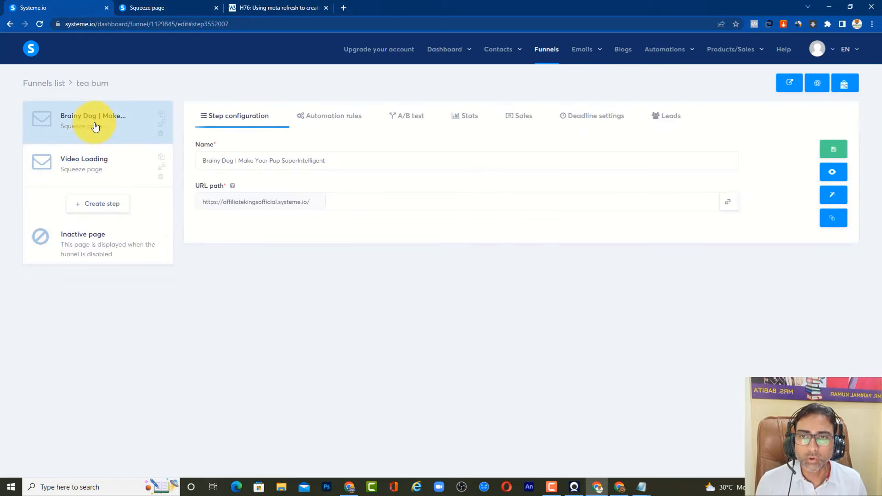
left_click(829, 198)
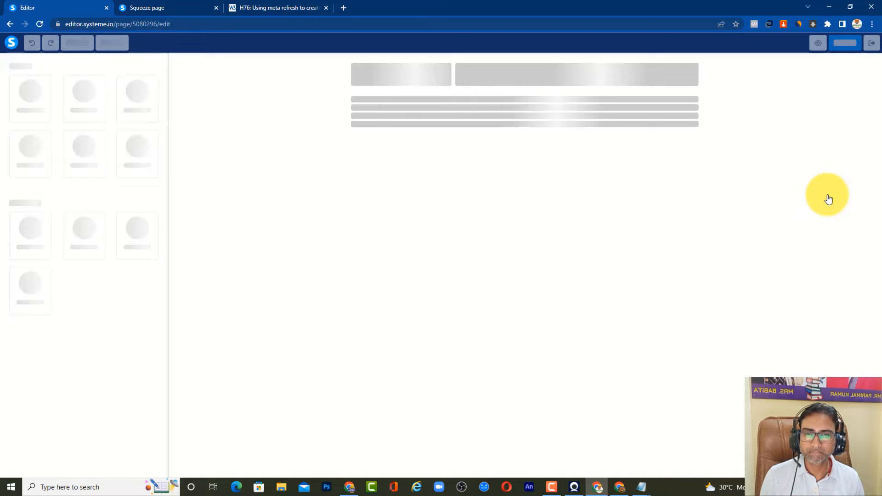
scroll(366, 223, "down", 10)
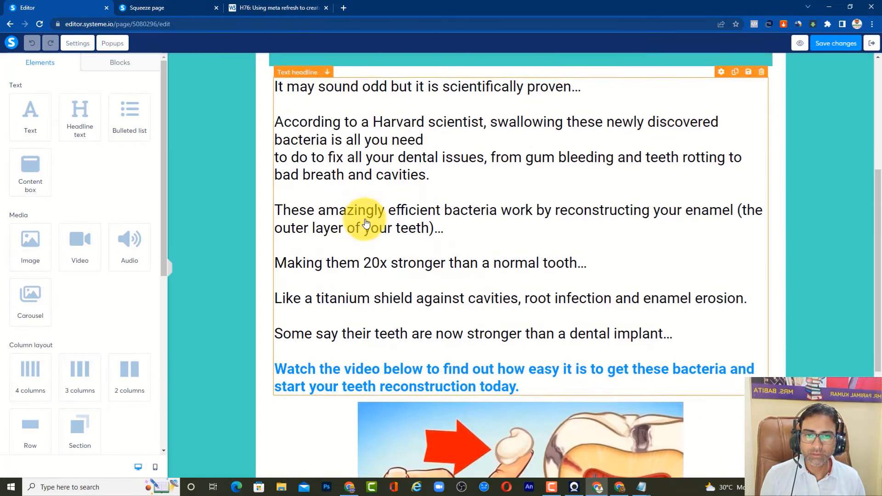
left_click(610, 440)
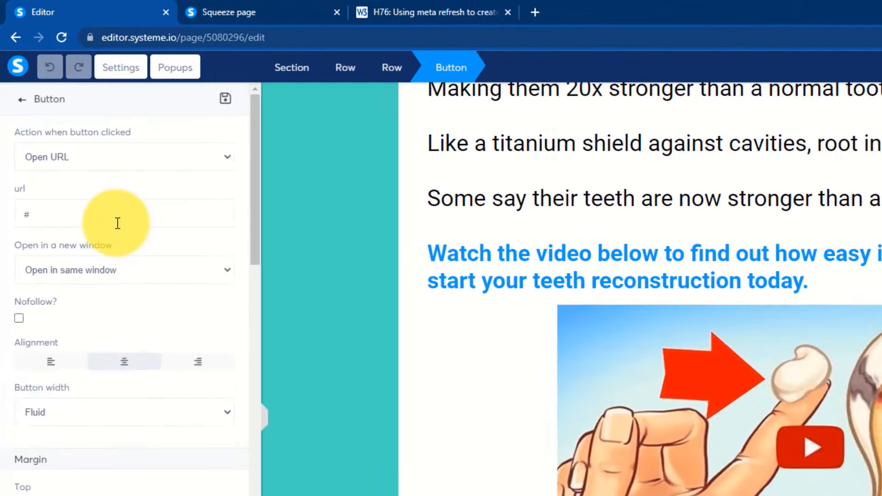
double_click(76, 142)
left_click(171, 192)
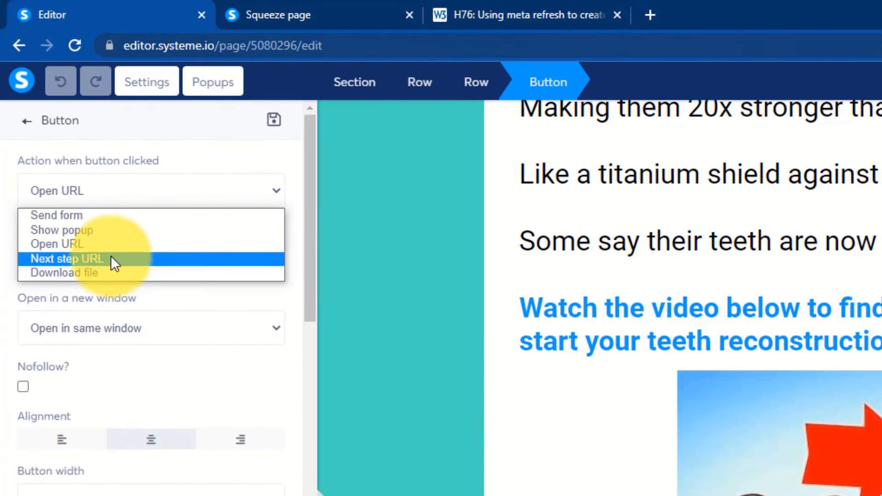
left_click(108, 243)
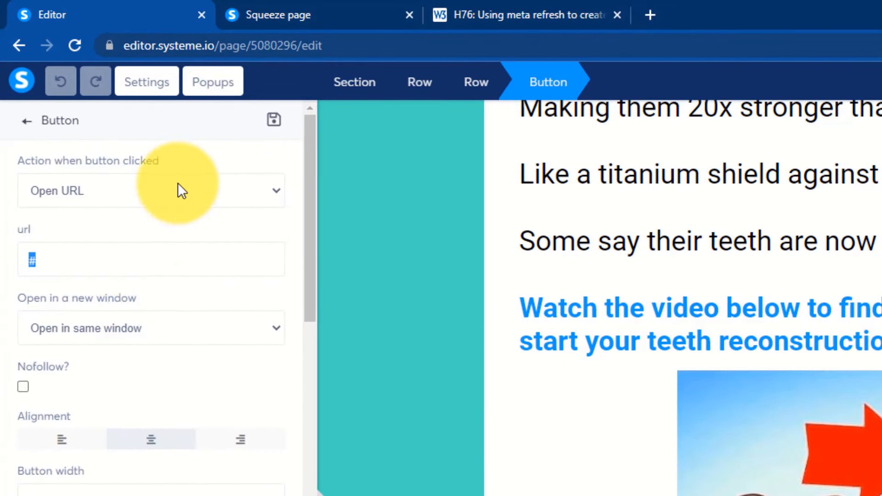
left_click(178, 187)
left_click(131, 259)
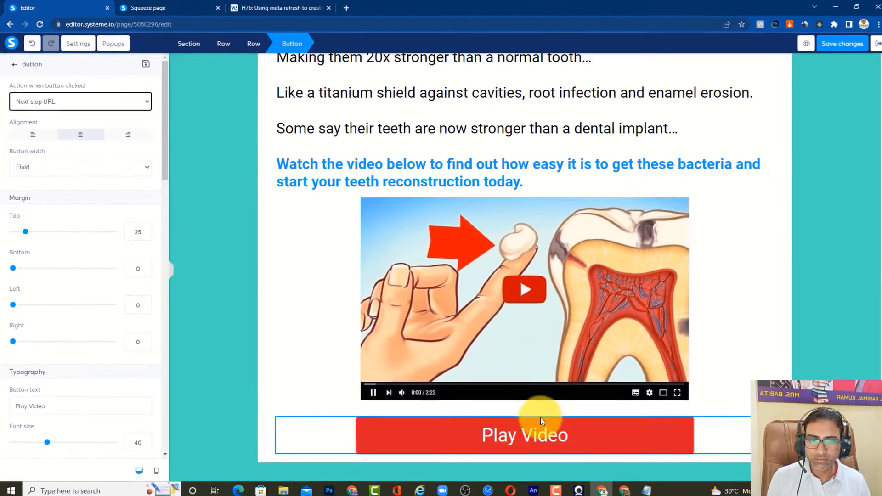
left_click(841, 44)
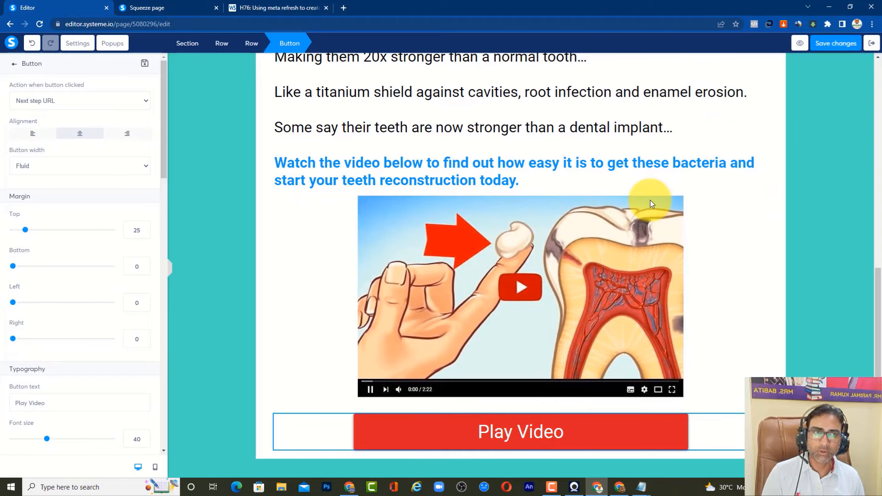
Step: Set the video thumbnail image to open the copied Video Loading URL, ending in systeme.io/de2854e4, when it is clicked
left_click(489, 286)
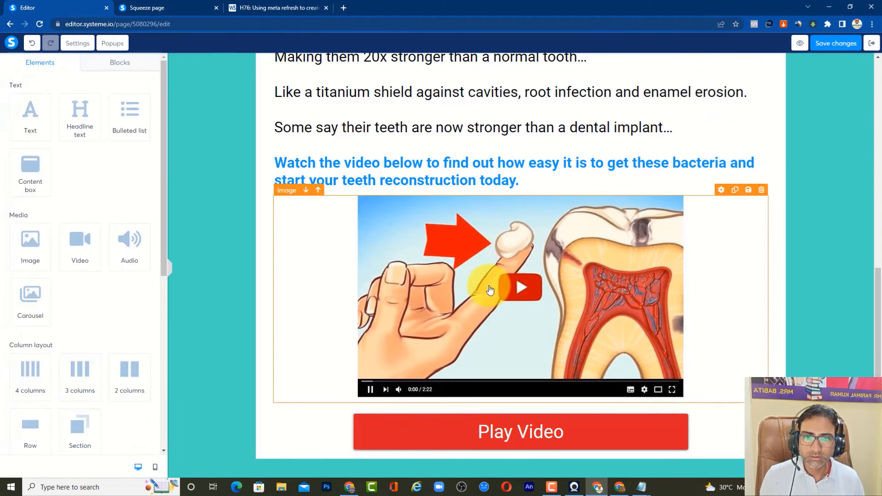
left_click(516, 290)
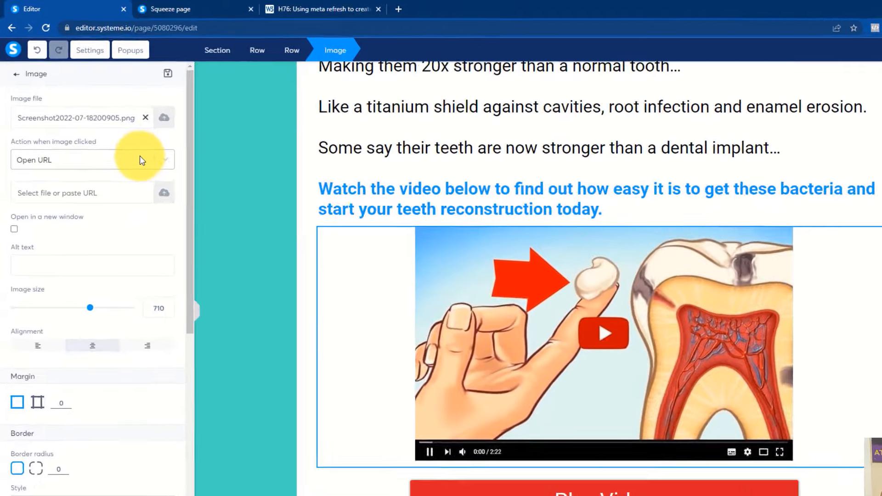
left_click(118, 134)
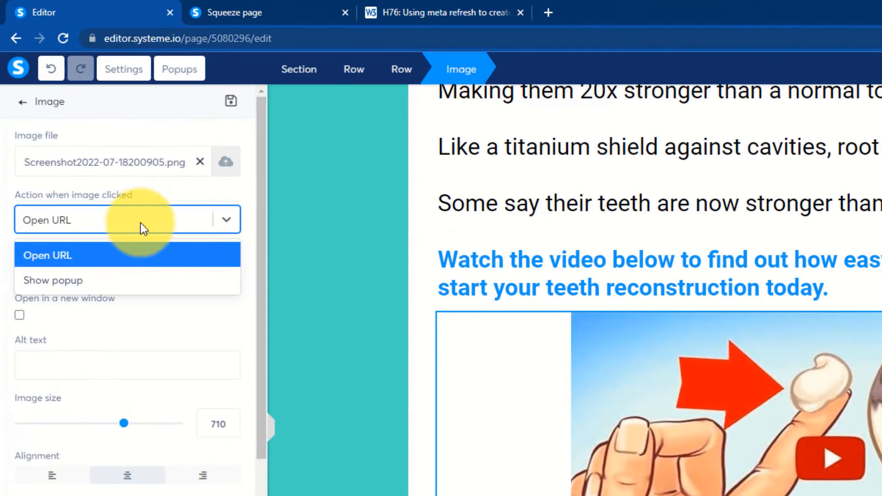
left_click(109, 255)
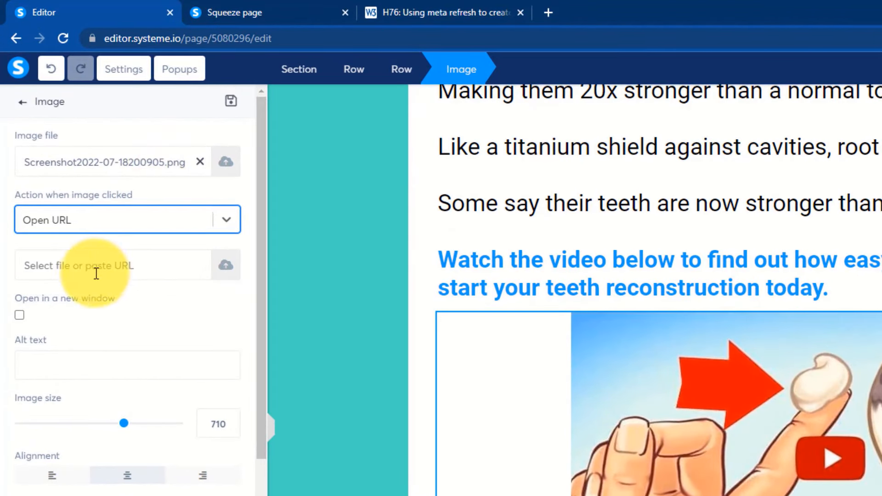
key("ctrl+v")
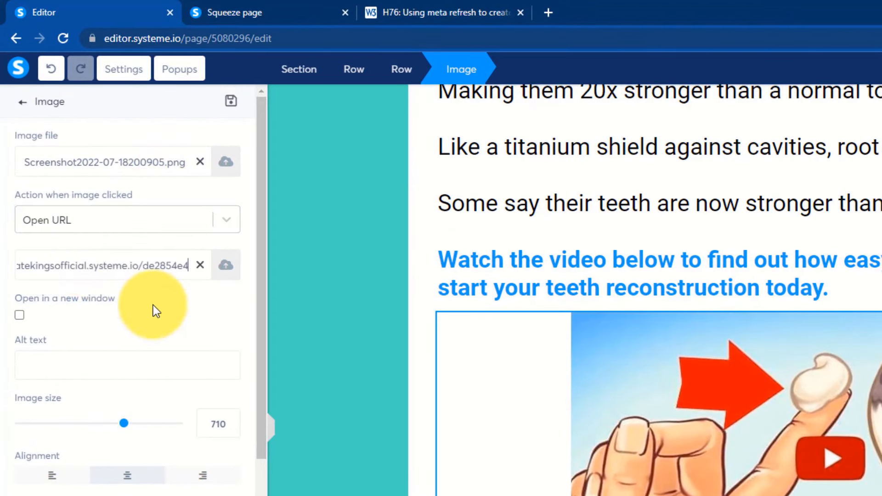
left_click(154, 305)
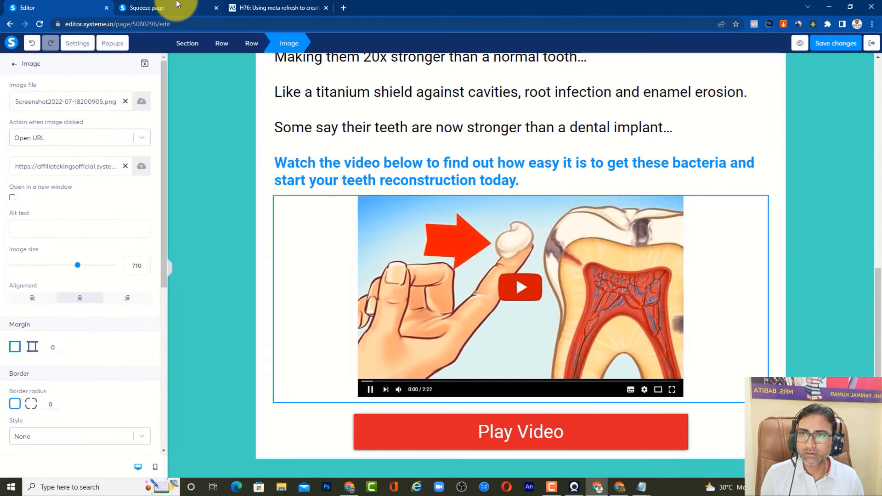
left_click(282, 6)
left_click(294, 7)
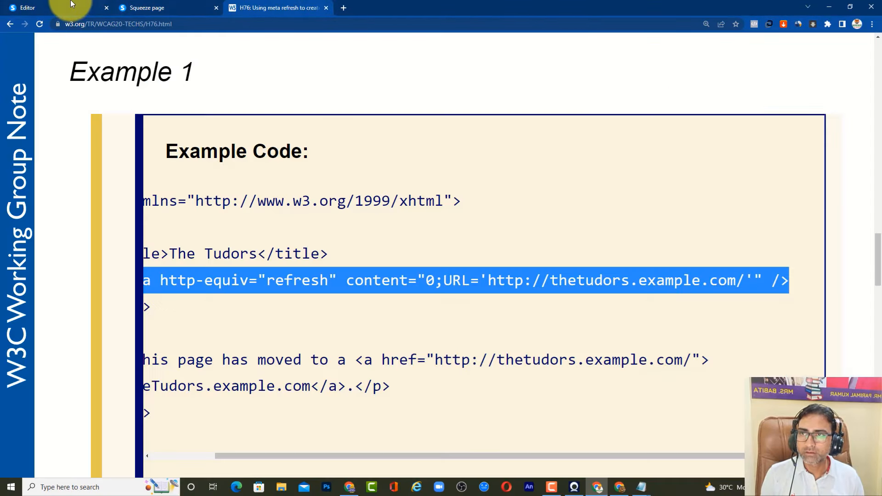
left_click(69, 7)
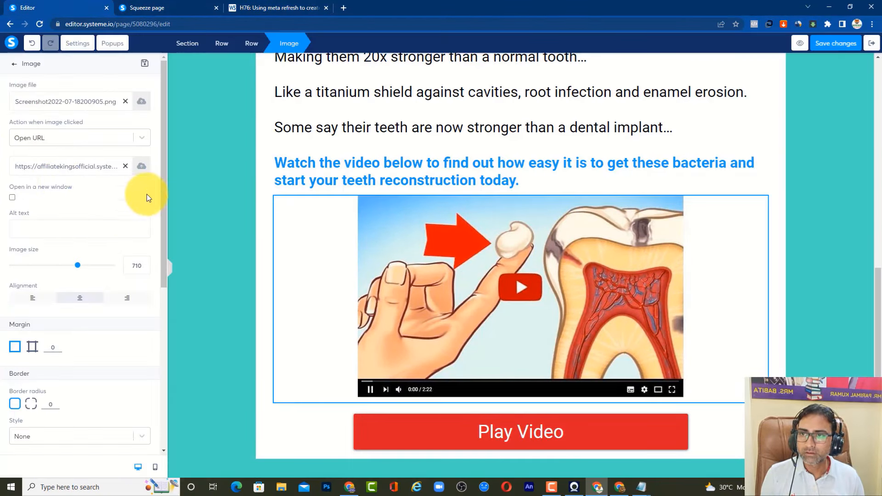
Step: Save the squeeze page's changes and return to the funnel's Video Loading step
left_click(845, 43)
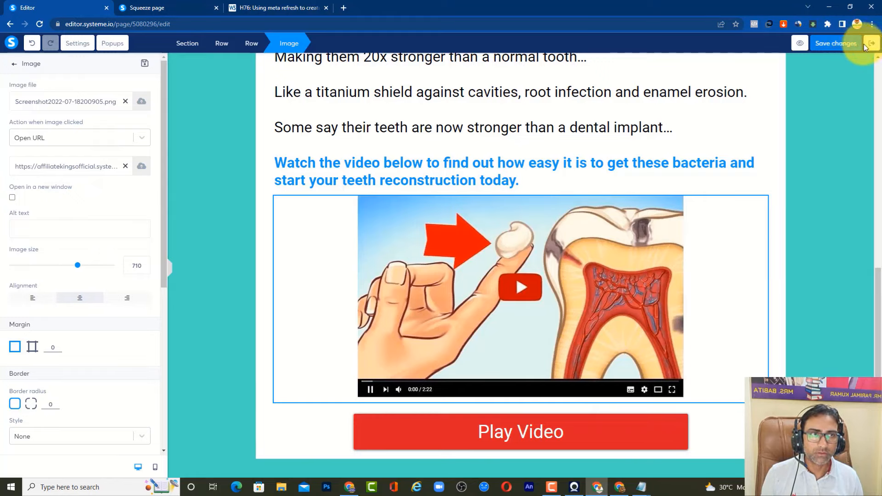
left_click(872, 42)
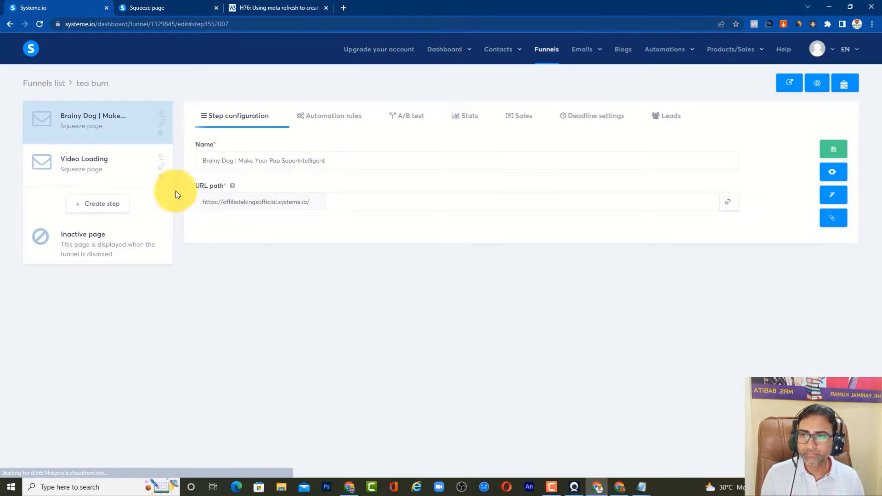
left_click(97, 165)
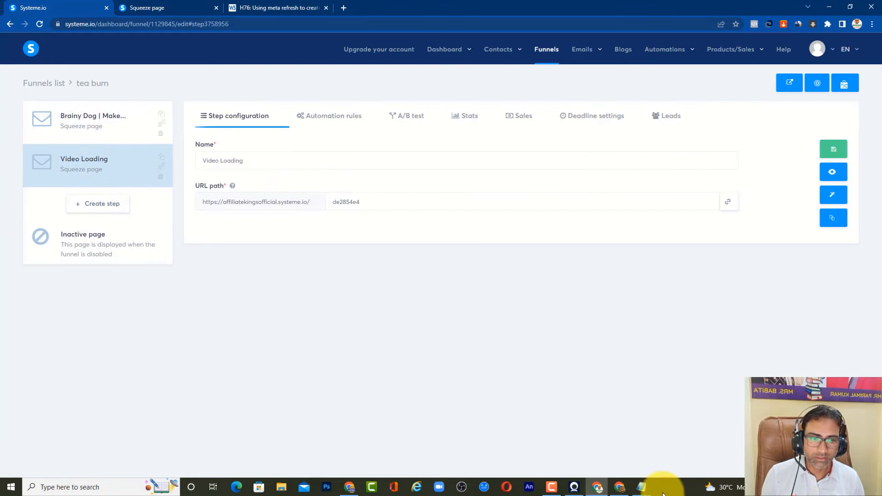
Step: Switch to the Facebook Pixel Codes For Wellness Pixel document in Notepad and copy the whole InitiateCheckout Meta Pixel code
mouse_move(642, 491)
left_click(589, 453)
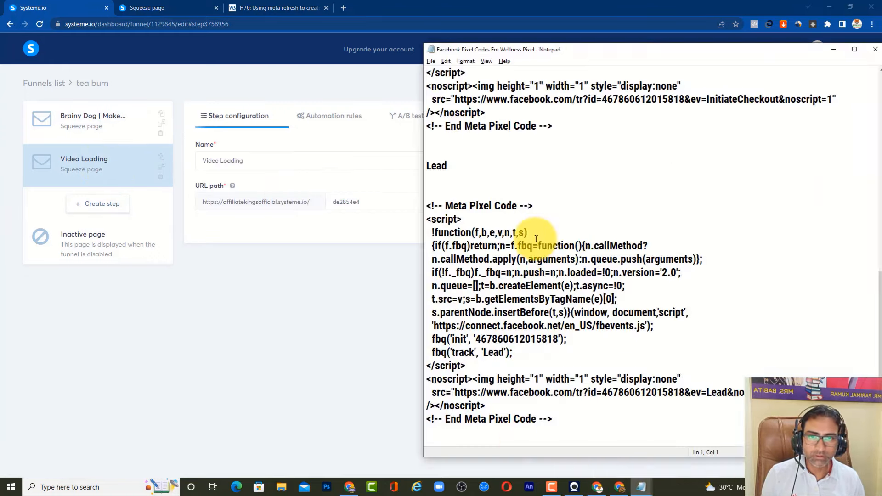
scroll(488, 218, "up", 6)
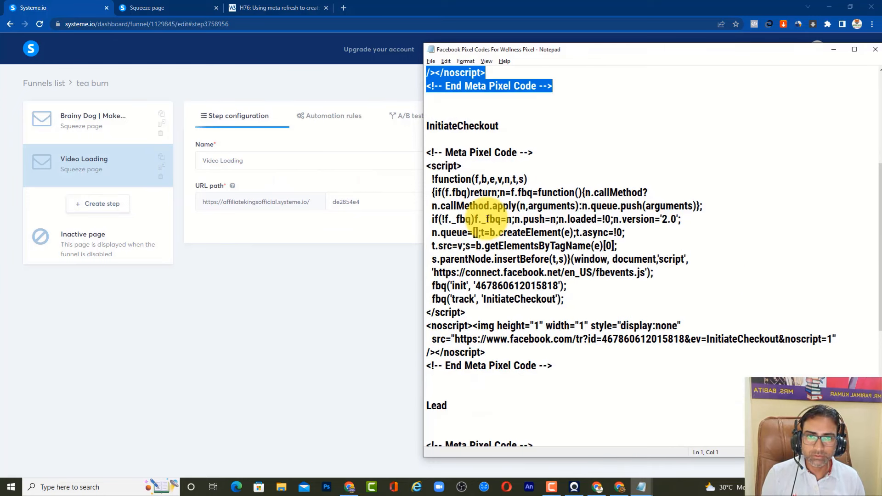
left_click_drag(428, 153, 554, 367)
right_click(520, 262)
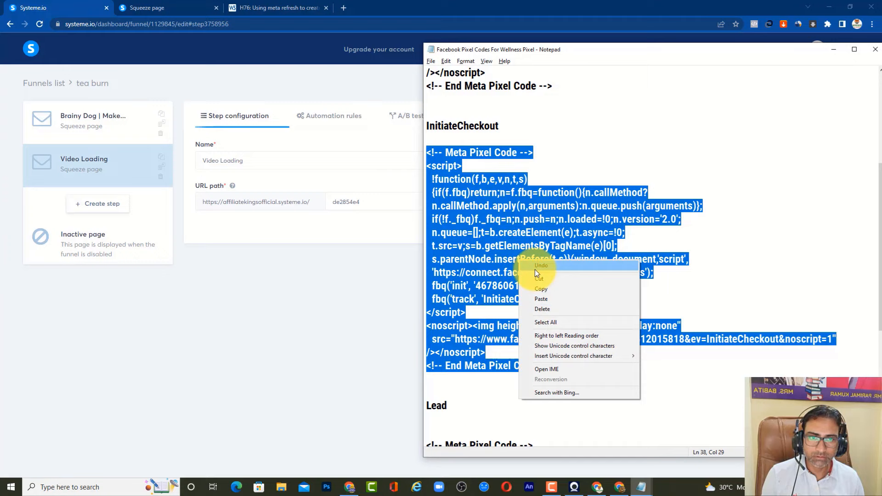
left_click(549, 292)
Step: Replace the Video Loading page's header code with the copied InitiateCheckout Meta Pixel code and save the code
left_click(123, 168)
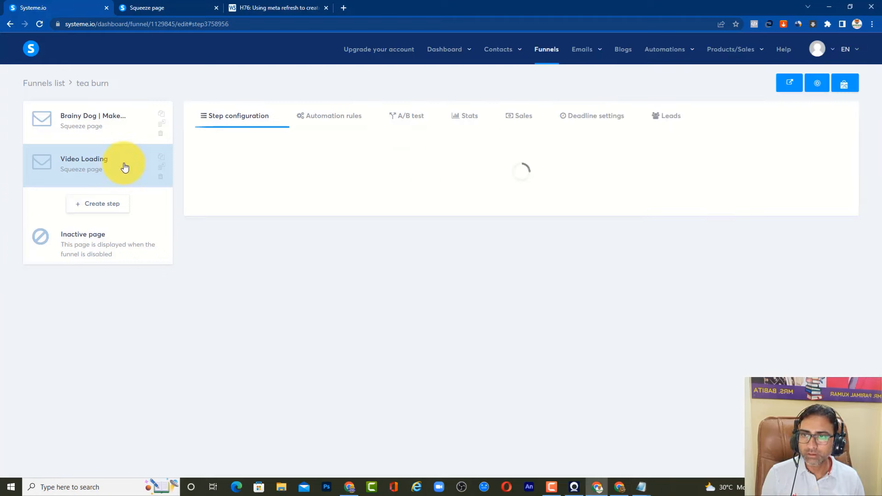
left_click(837, 201)
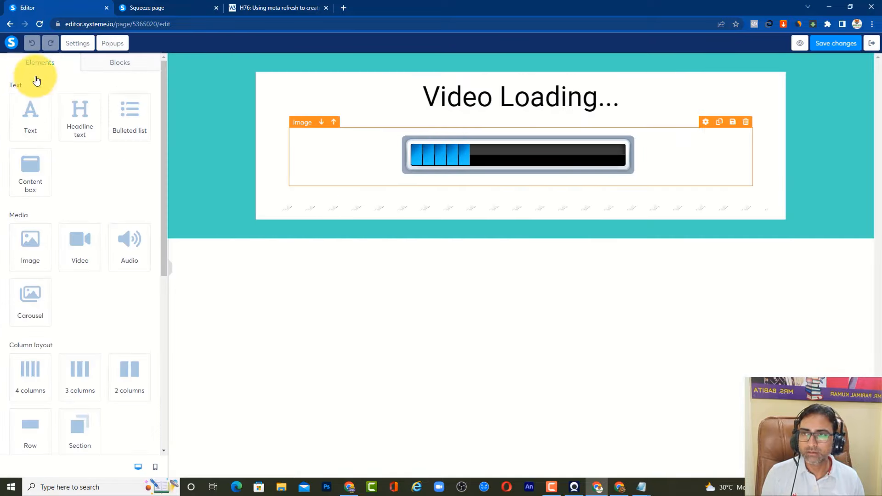
left_click(78, 44)
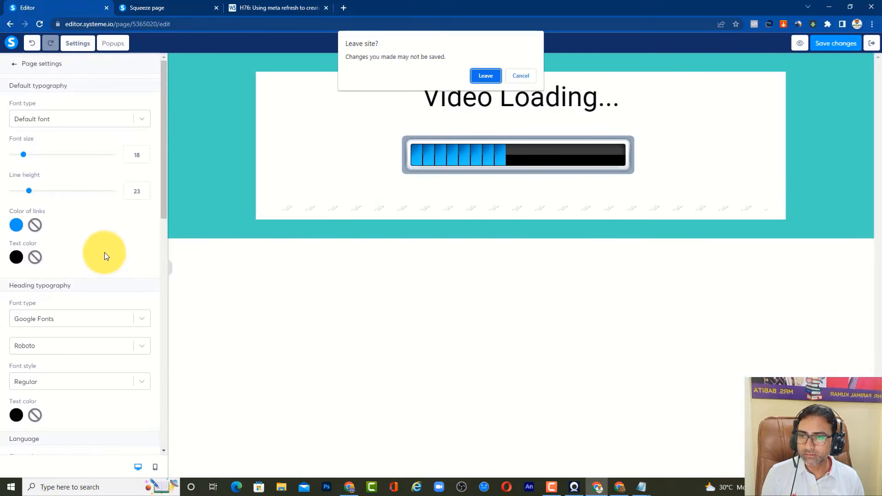
left_click(515, 74)
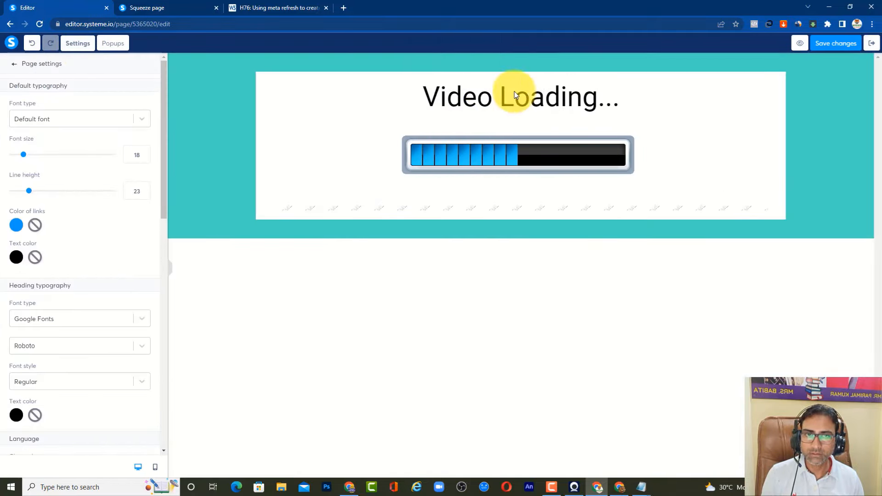
scroll(82, 258, "down", 15)
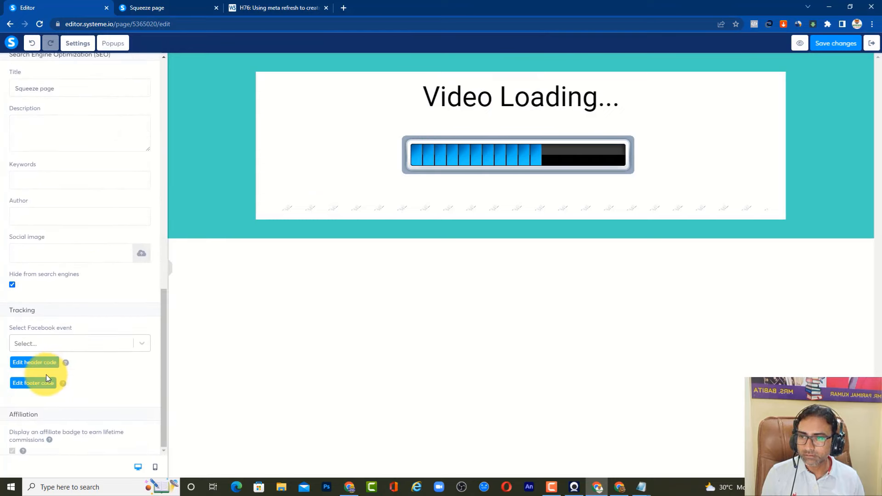
left_click(46, 368)
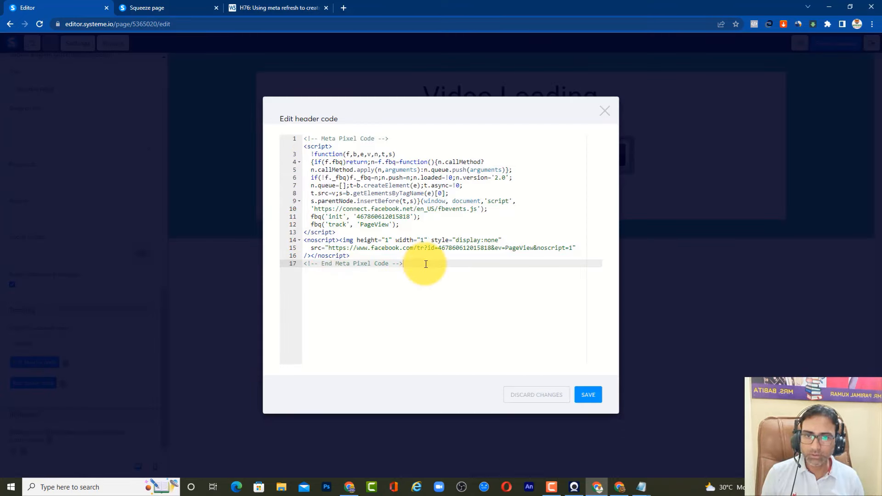
left_click_drag(422, 266, 299, 137)
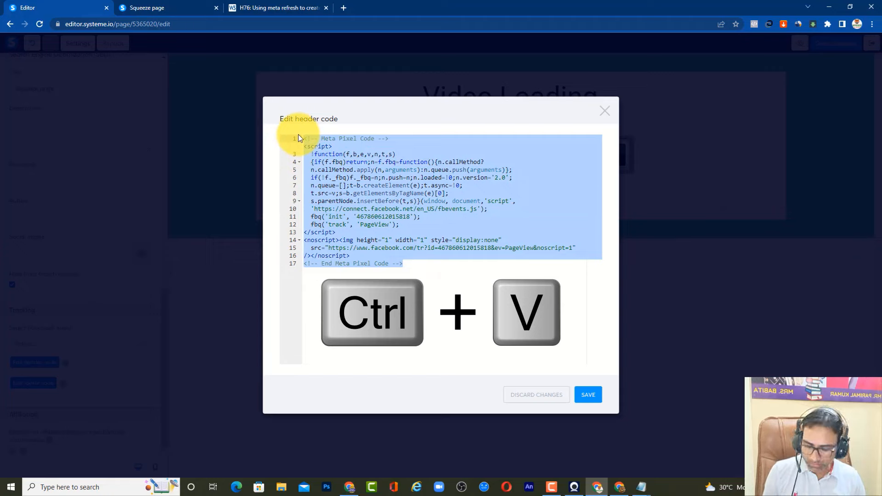
key("ctrl+v")
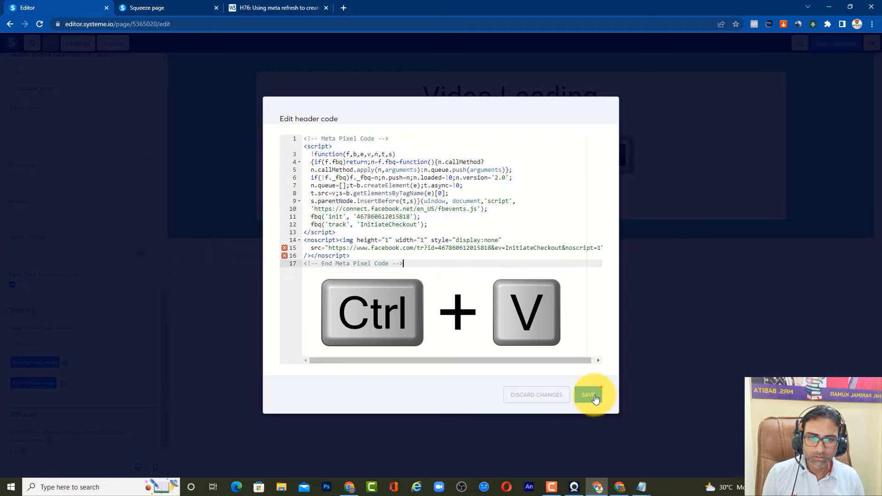
left_click(593, 396)
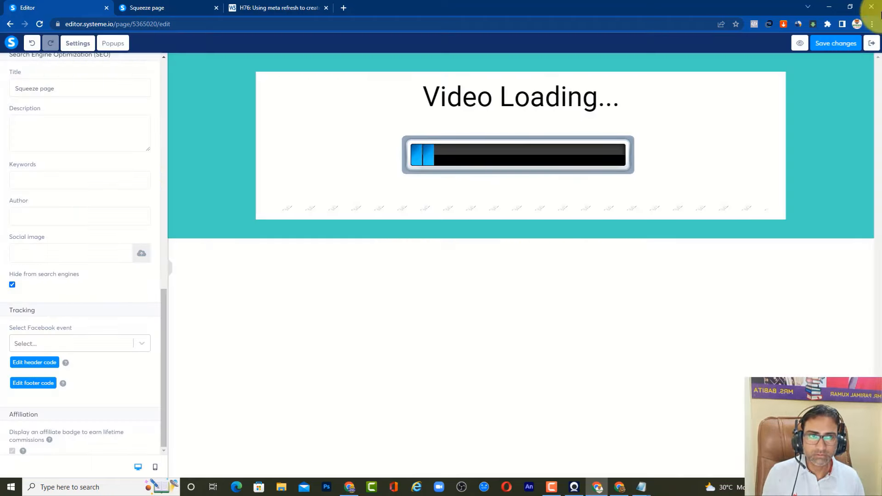
Step: Save the Video Loading page's changes and exit the page editor to the funnel
left_click(848, 46)
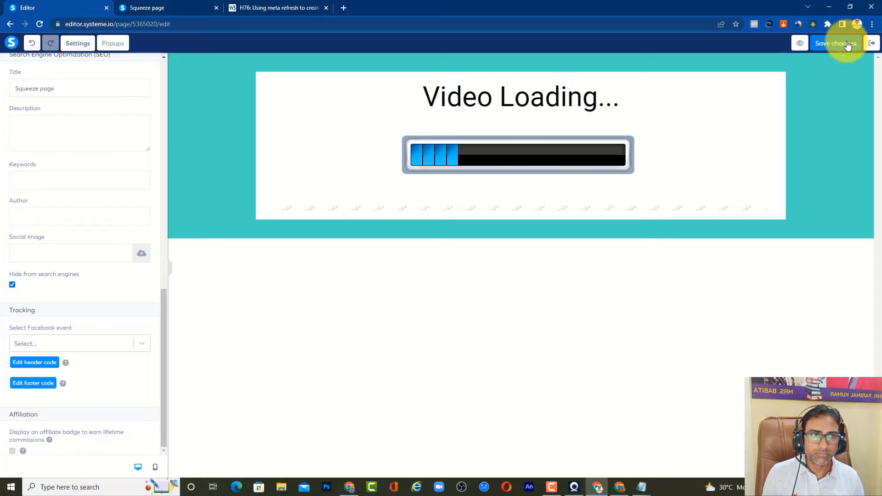
left_click(848, 45)
left_click(872, 43)
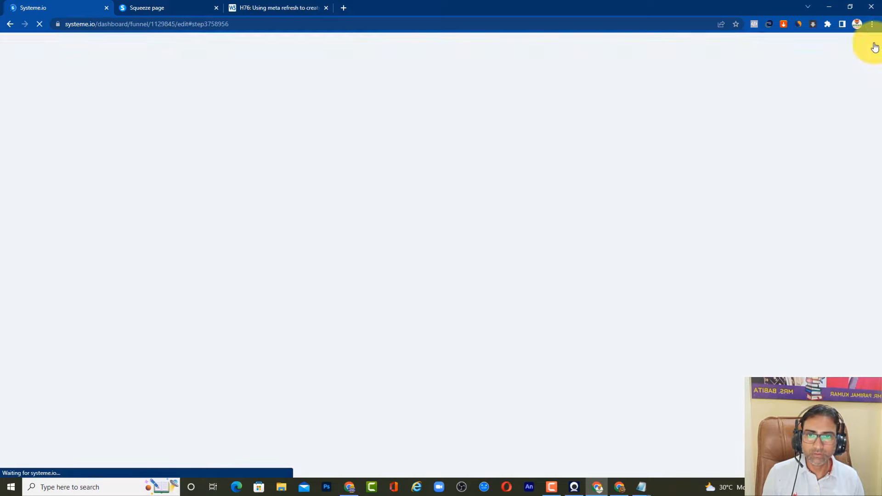
Step: Copy the Brainy Dog squeeze page's URL from its step configuration and open it in a new browser tab
left_click(95, 129)
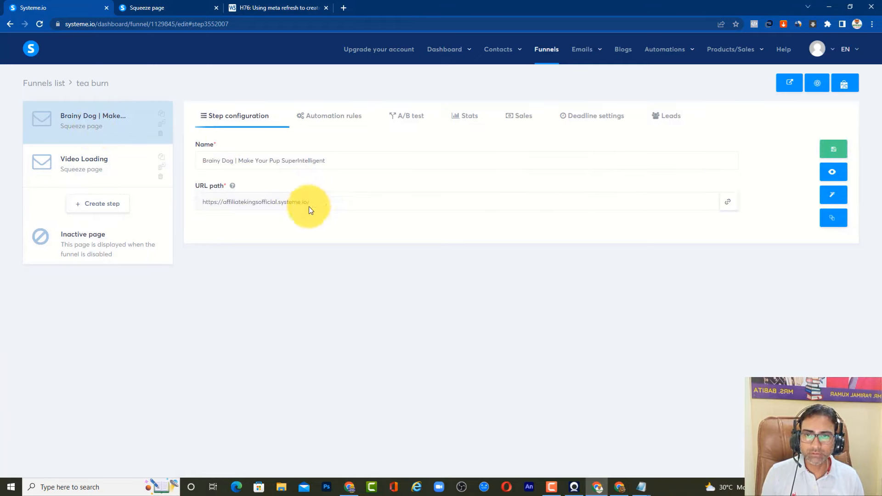
left_click(730, 205)
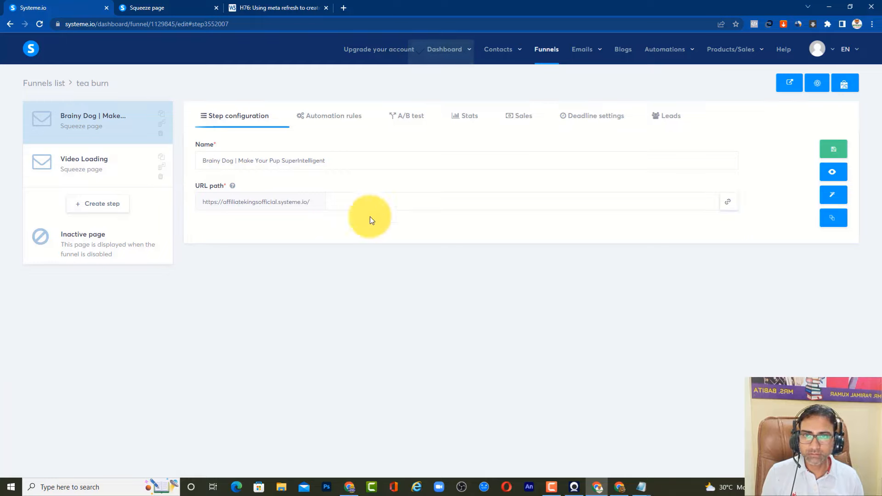
left_click(348, 9)
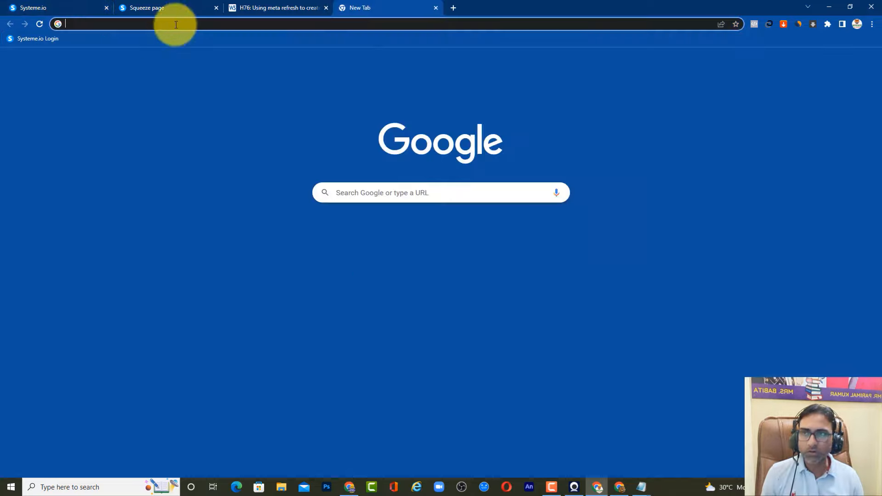
key("ctrl+v")
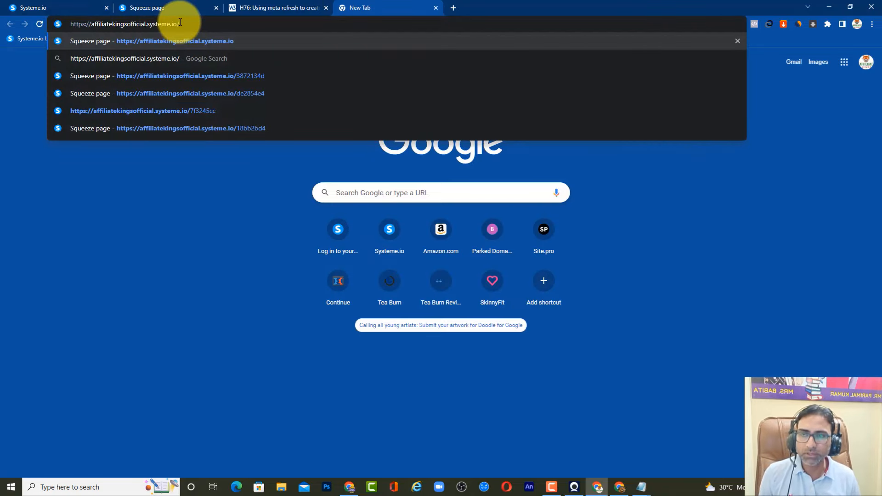
key("Return")
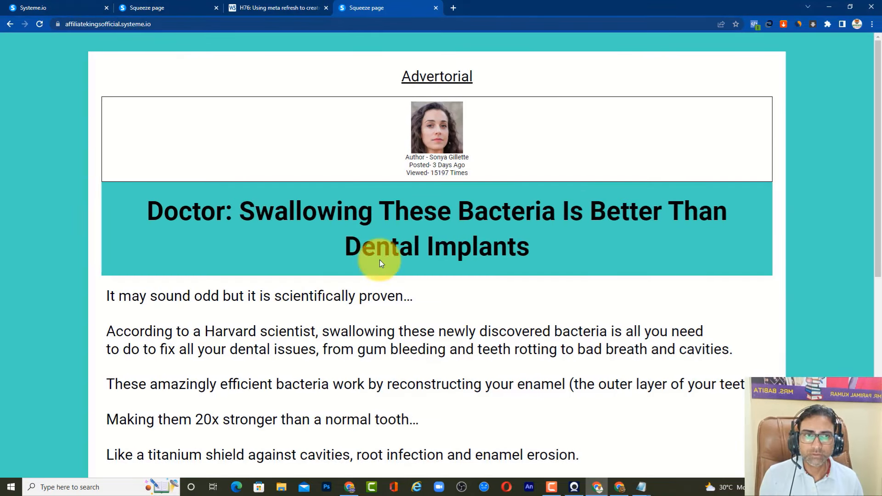
Step: Look over the live squeeze page and inspect its PageView event details in Facebook Pixel Helper
scroll(302, 138, "down", 7)
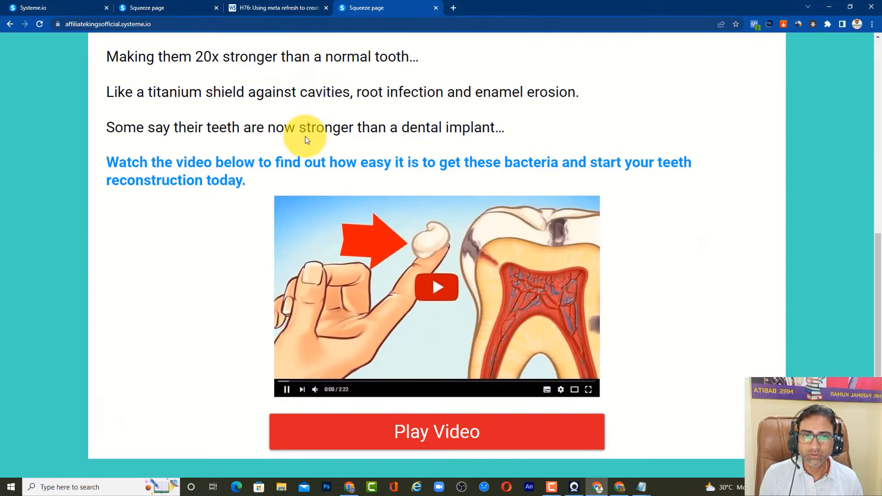
scroll(306, 137, "up", 7)
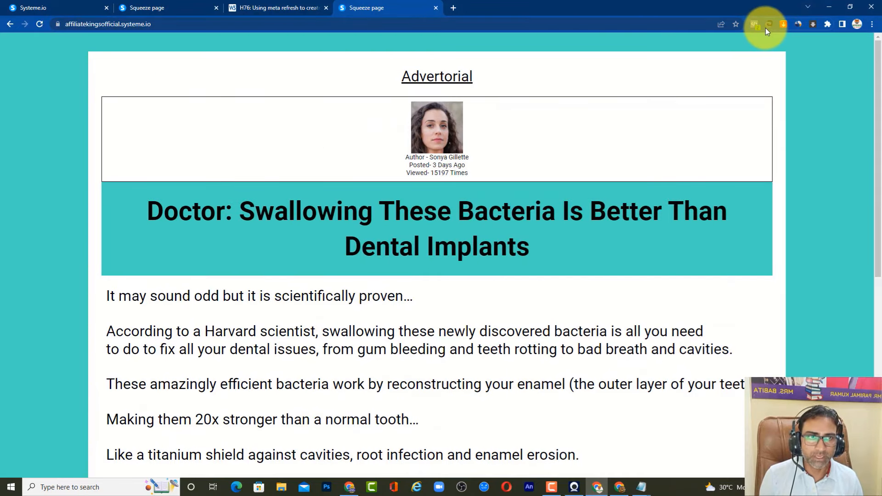
left_click(755, 24)
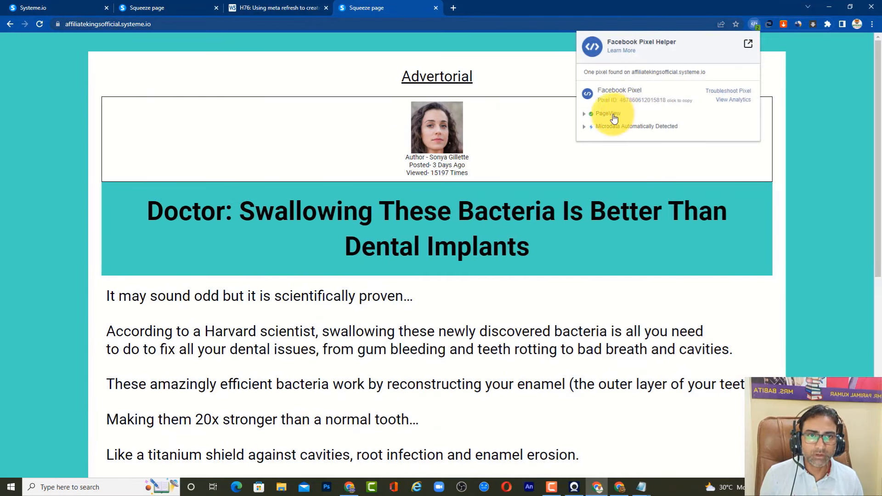
left_click(585, 116)
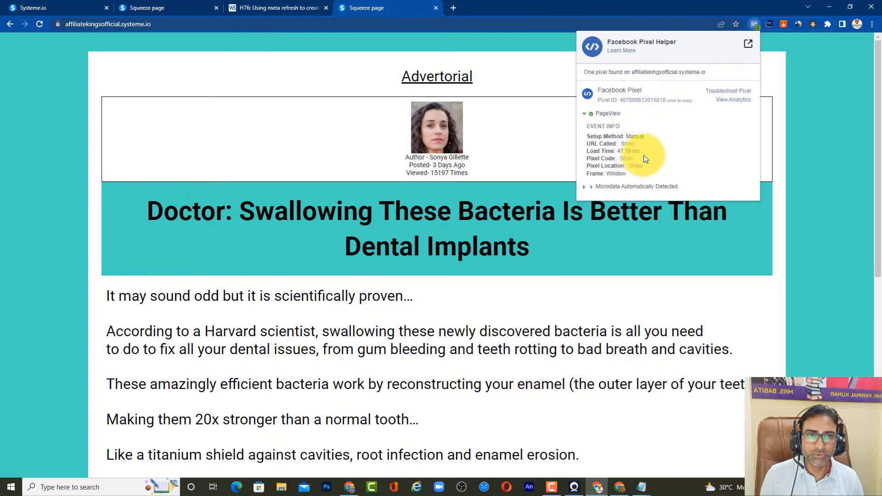
left_click(807, 123)
Step: Follow the squeeze page's video link through the redirect and look through the ProDentim sales page
scroll(427, 235, "down", 8)
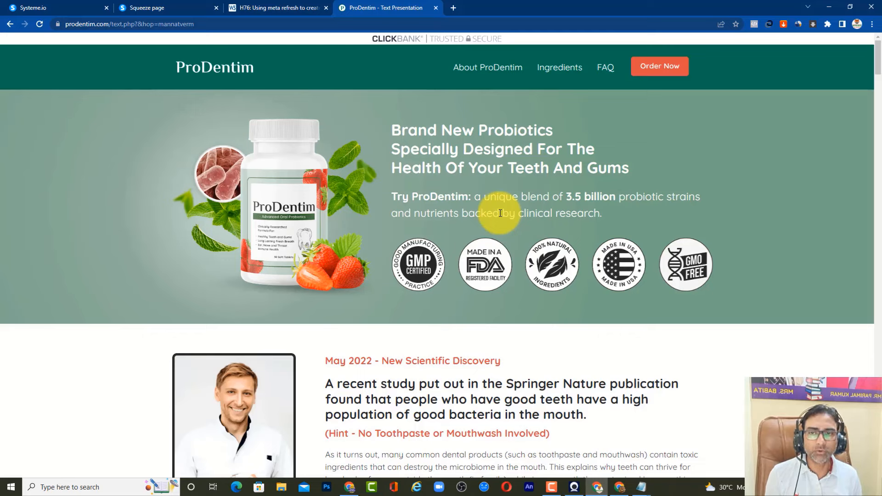
scroll(395, 170, "down", 10)
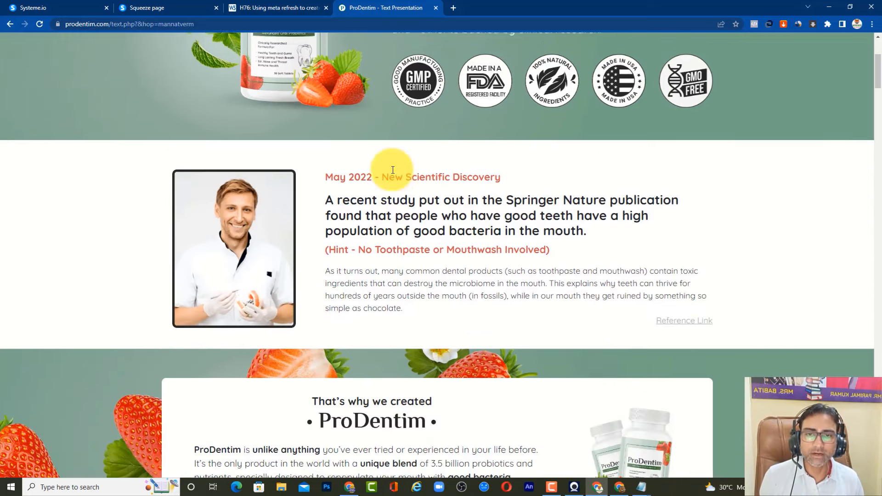
scroll(392, 169, "down", 5)
scroll(393, 169, "up", 11)
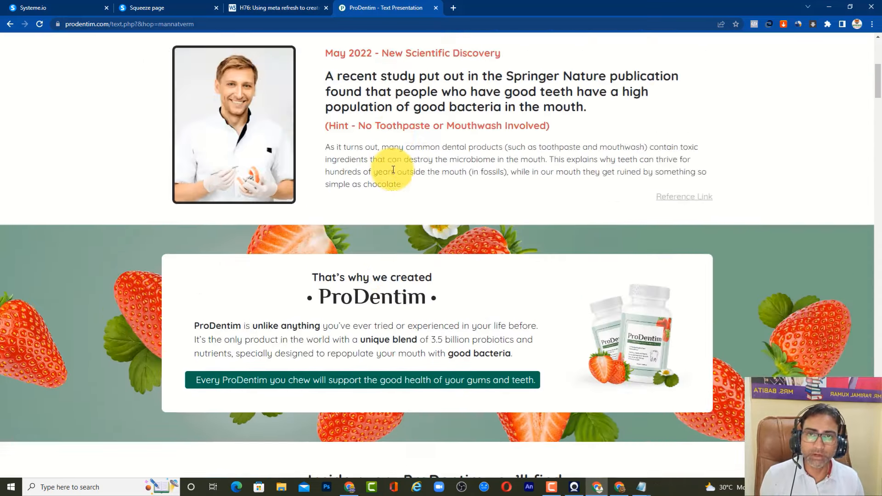
scroll(393, 170, "up", 4)
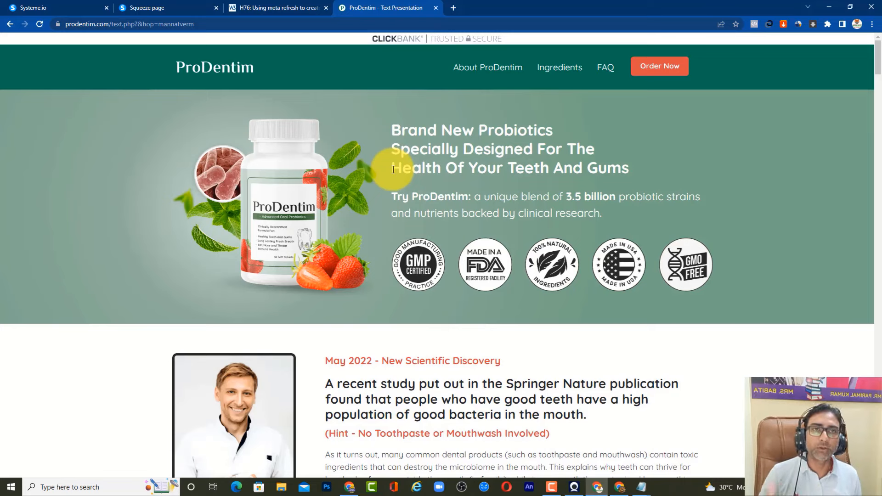
Step: Try the Play Video button in the older squeeze page tab, reload the page and close that tab
left_click(148, 4)
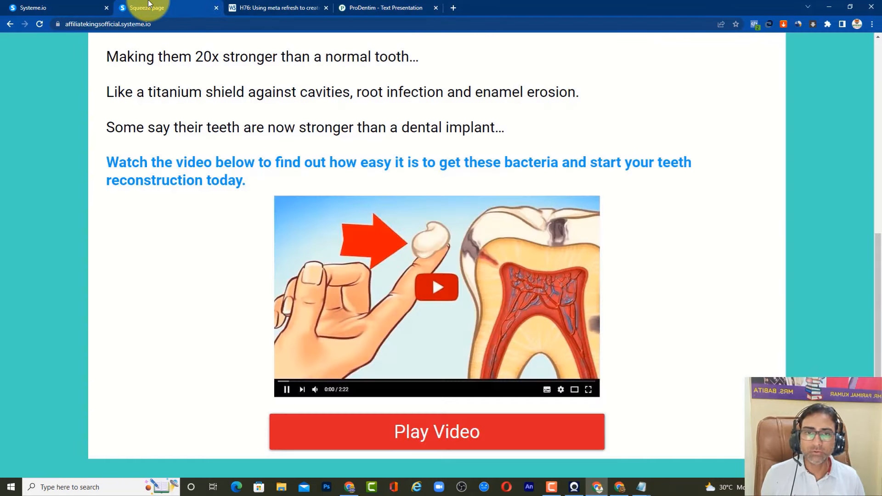
left_click(399, 437)
right_click(85, 104)
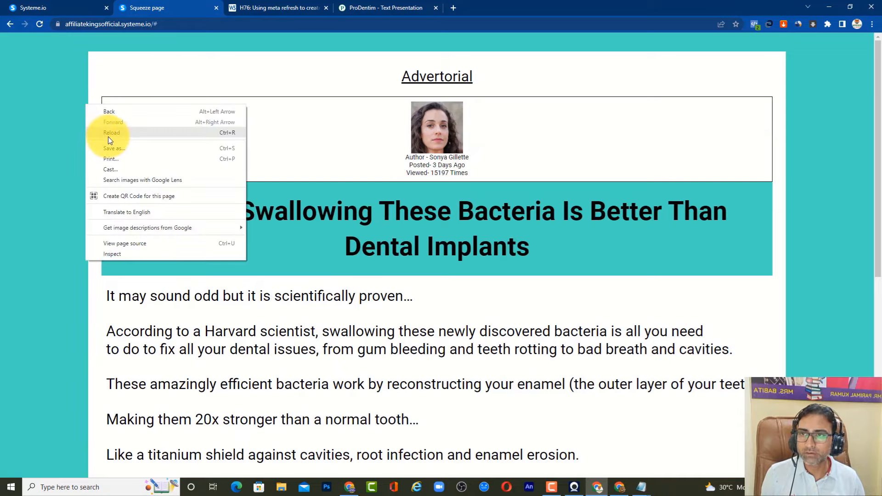
left_click(109, 136)
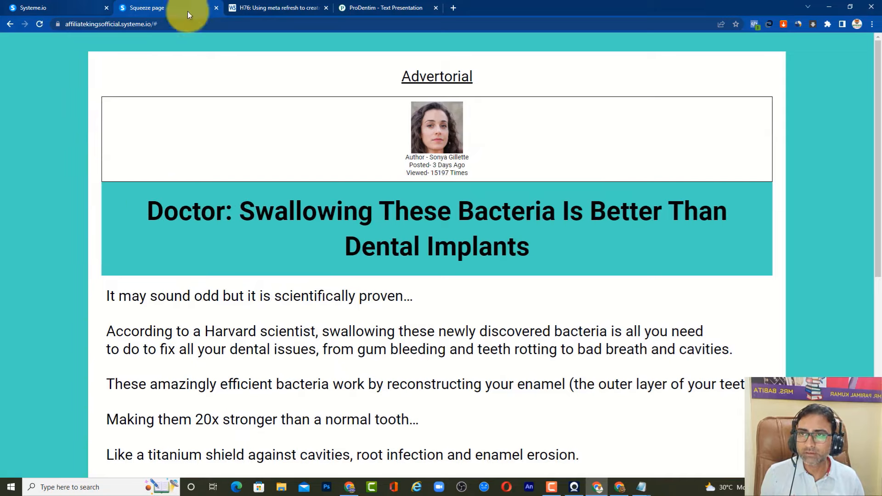
left_click(216, 8)
Step: Return to the funnel and open the copied squeeze page URL in a fresh browser tab
left_click(79, 5)
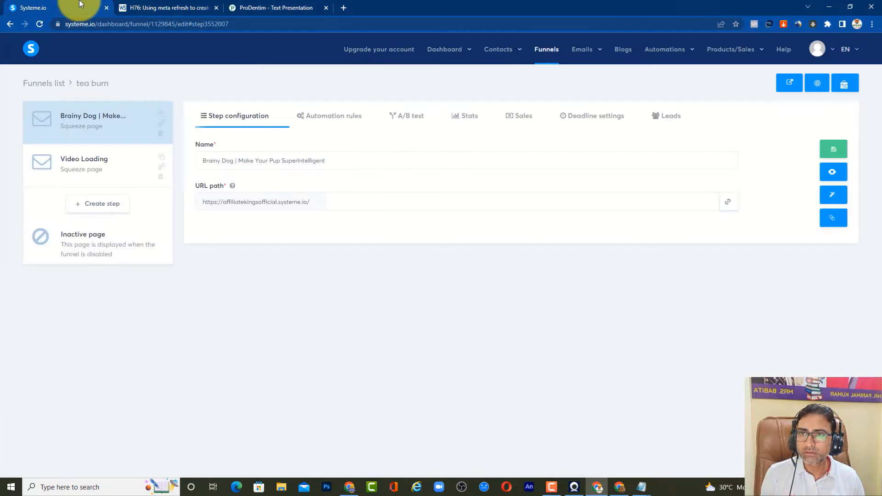
left_click(345, 8)
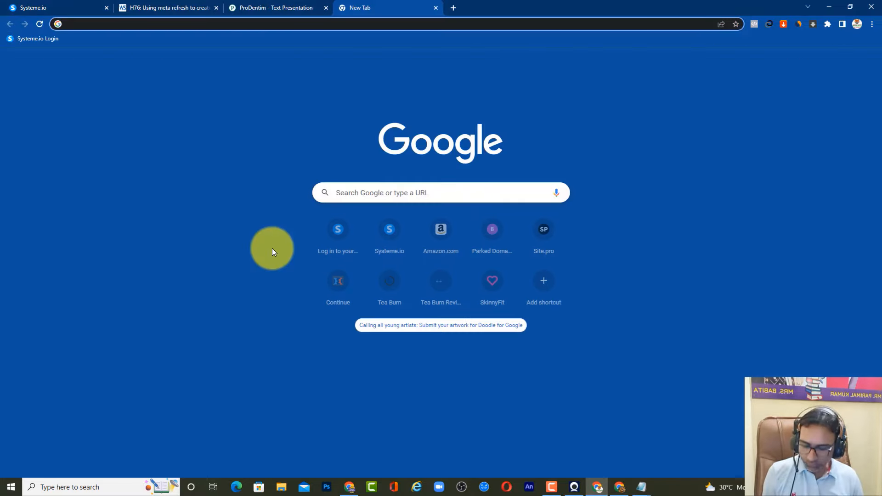
key("ctrl+v")
key("Return")
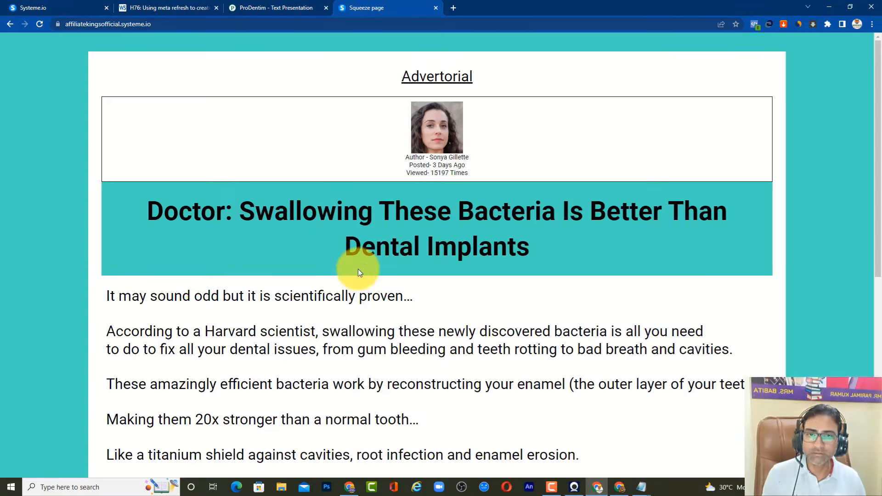
Step: Follow the Play Video button to the Video Loading page and check its pixel events with Facebook Pixel Helper
scroll(357, 257, "down", 5)
scroll(357, 241, "down", 2)
left_click(420, 430)
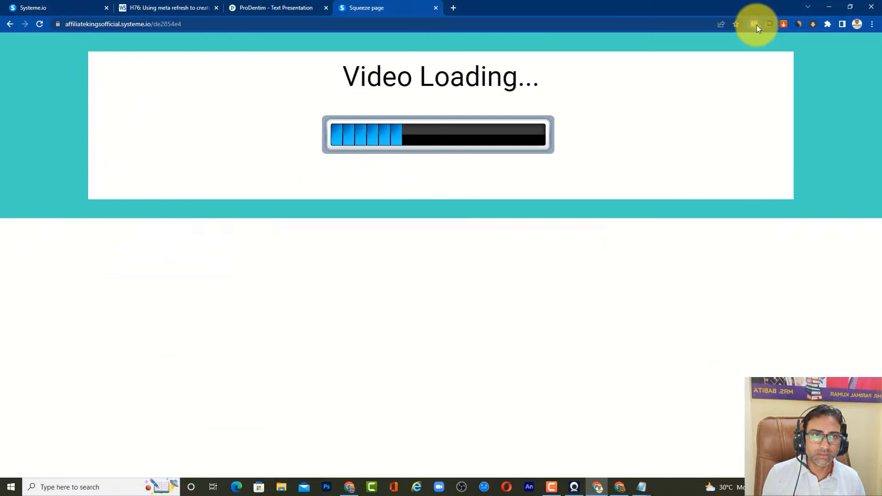
left_click(756, 25)
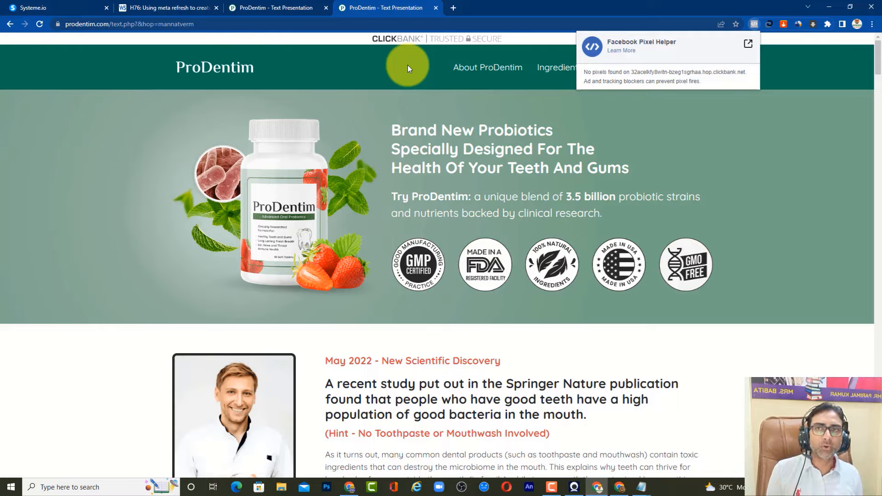
Step: Load the squeeze page URL in another new tab and review the advertorial down to the video thumbnail
left_click(454, 8)
key("ctrl+v")
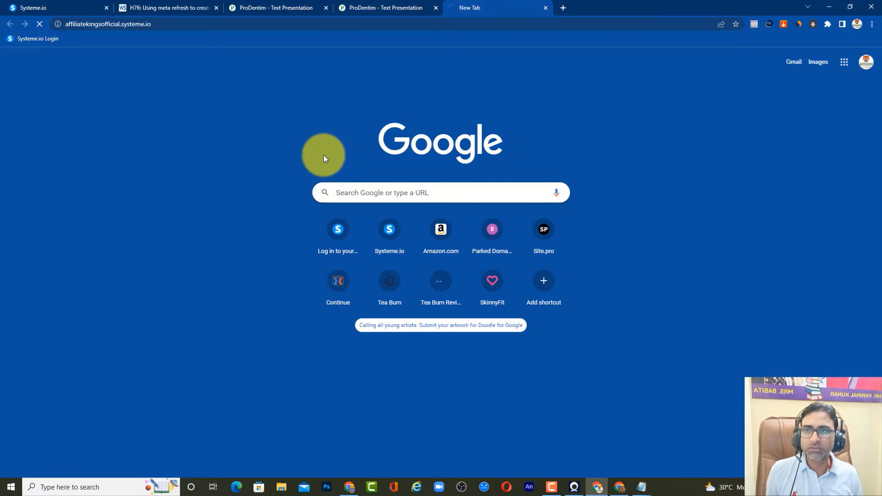
key("Return")
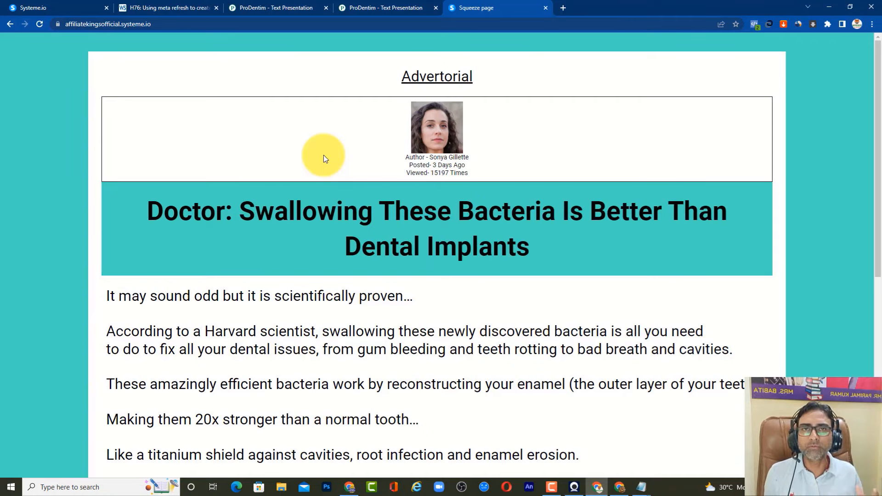
scroll(323, 158, "down", 3)
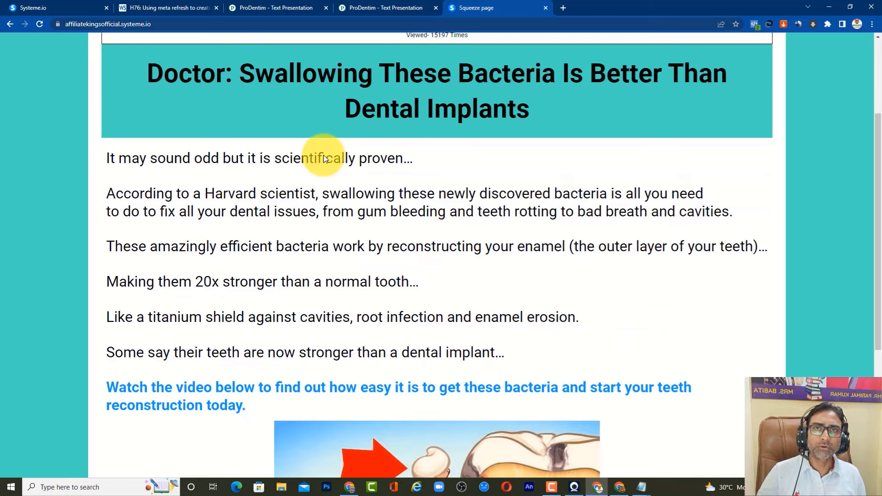
scroll(324, 155, "down", 4)
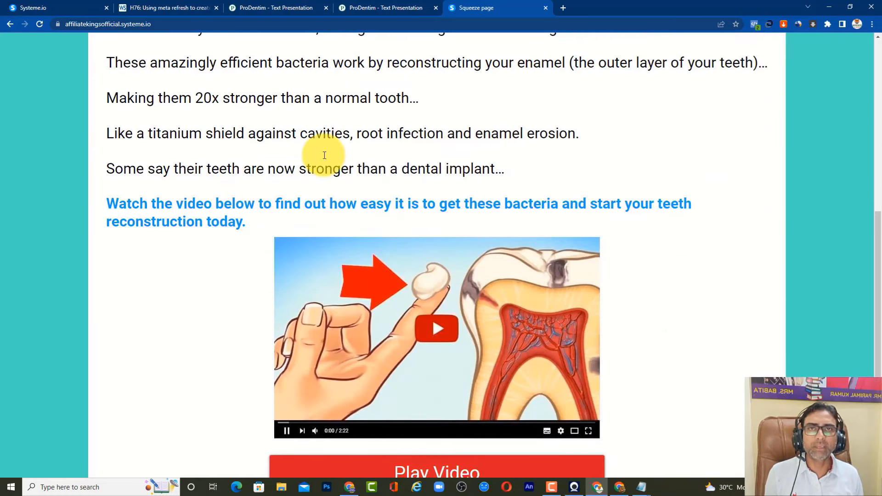